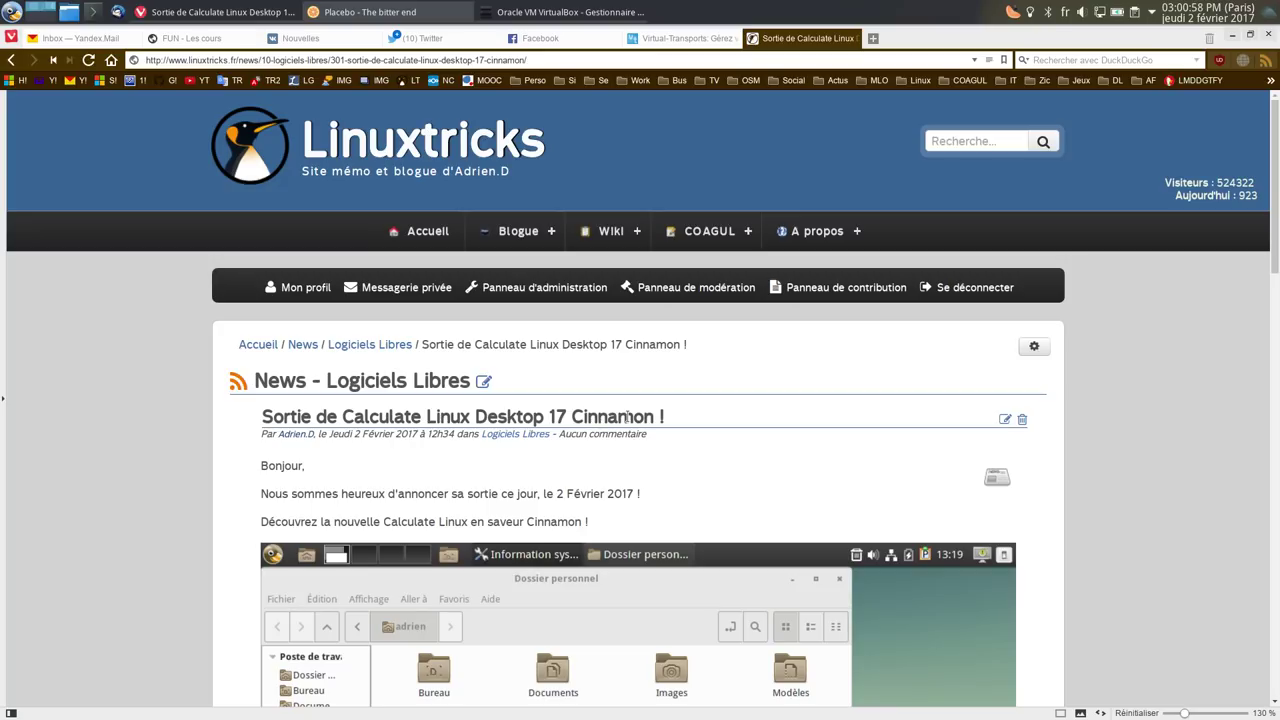
# Look through the news article on the release of Calculate Linux Desktop 17 Cinnamon, down to the comment form.
pyautogui.scroll(-1, 631, 414)
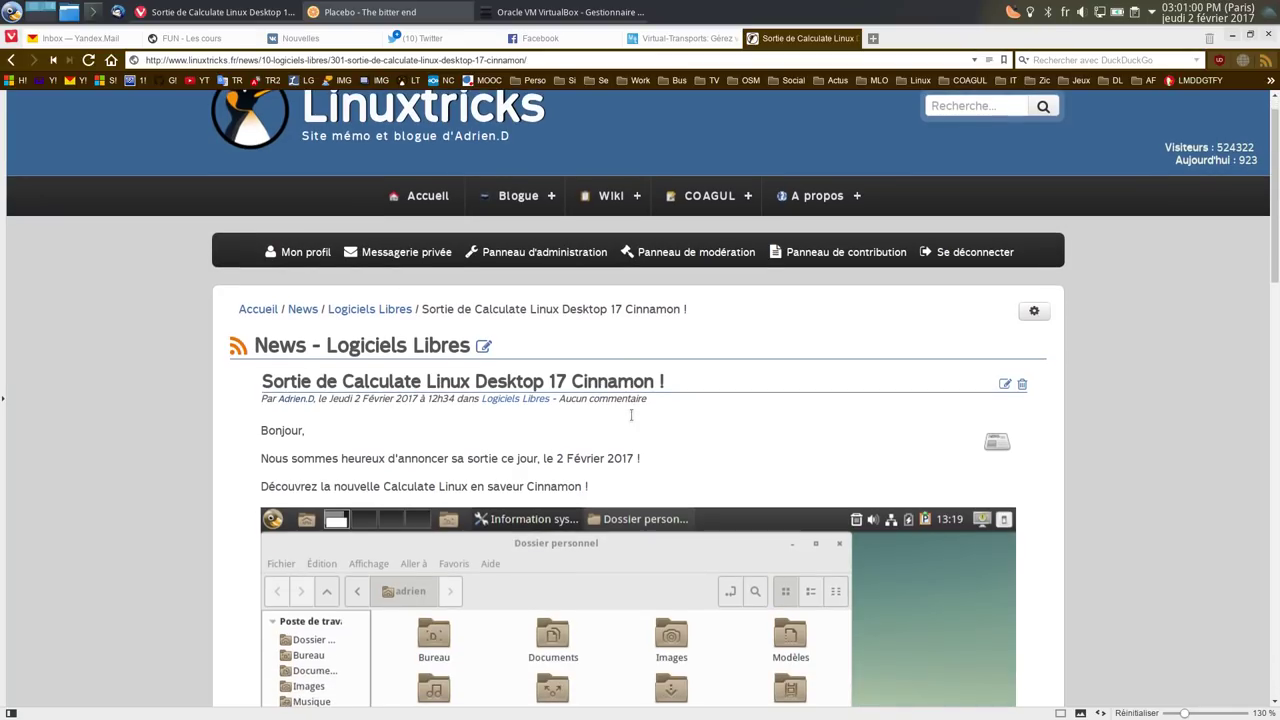
pyautogui.scroll(-3, 508, 410)
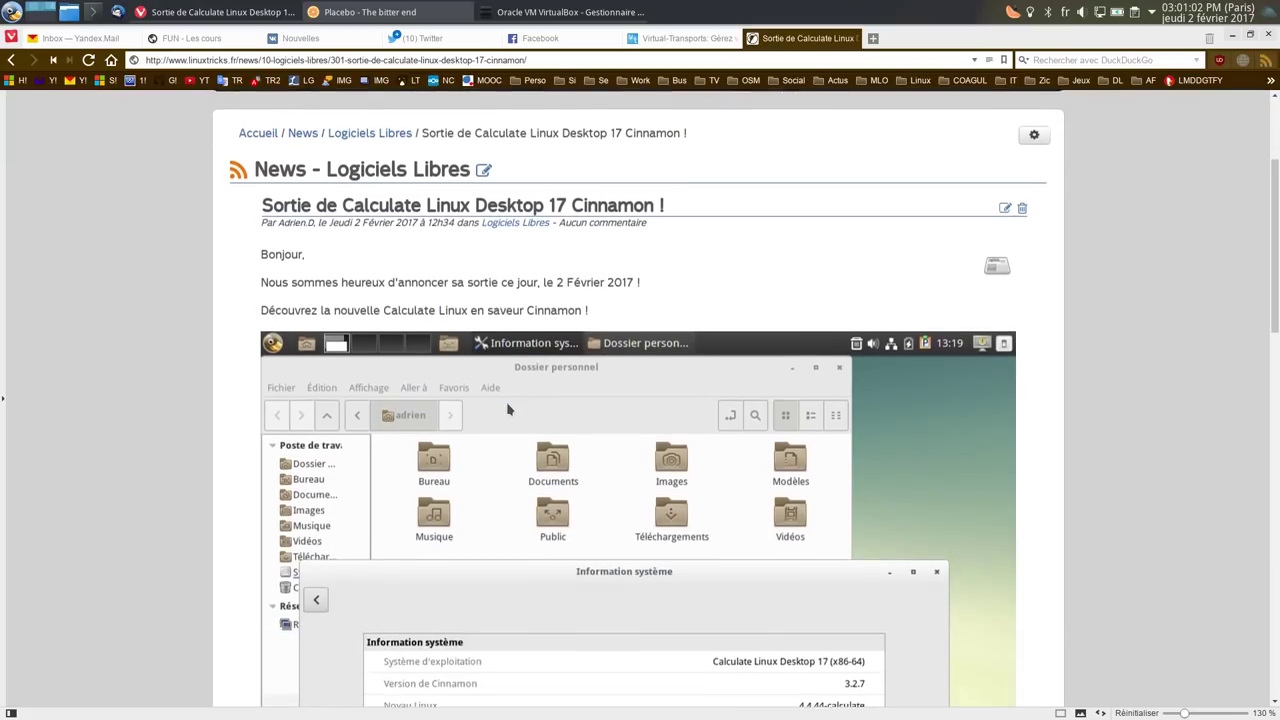
pyautogui.scroll(-4, 508, 410)
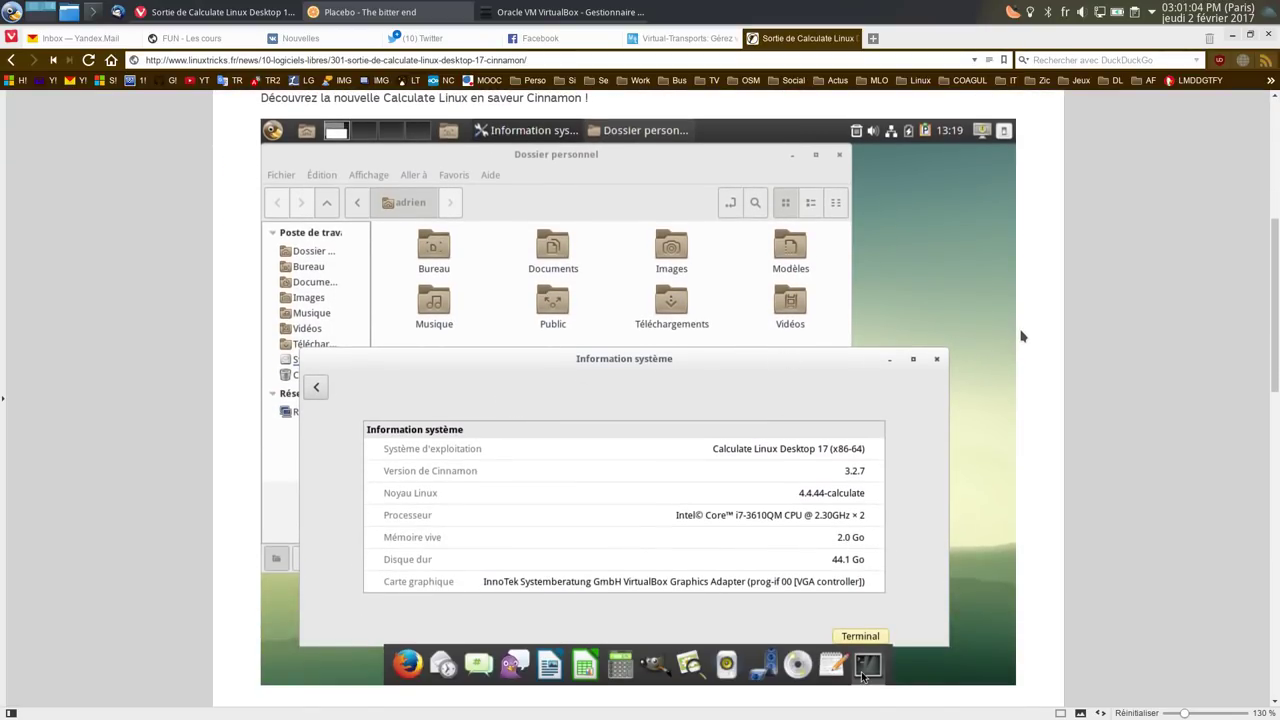
pyautogui.scroll(5, 811, 274)
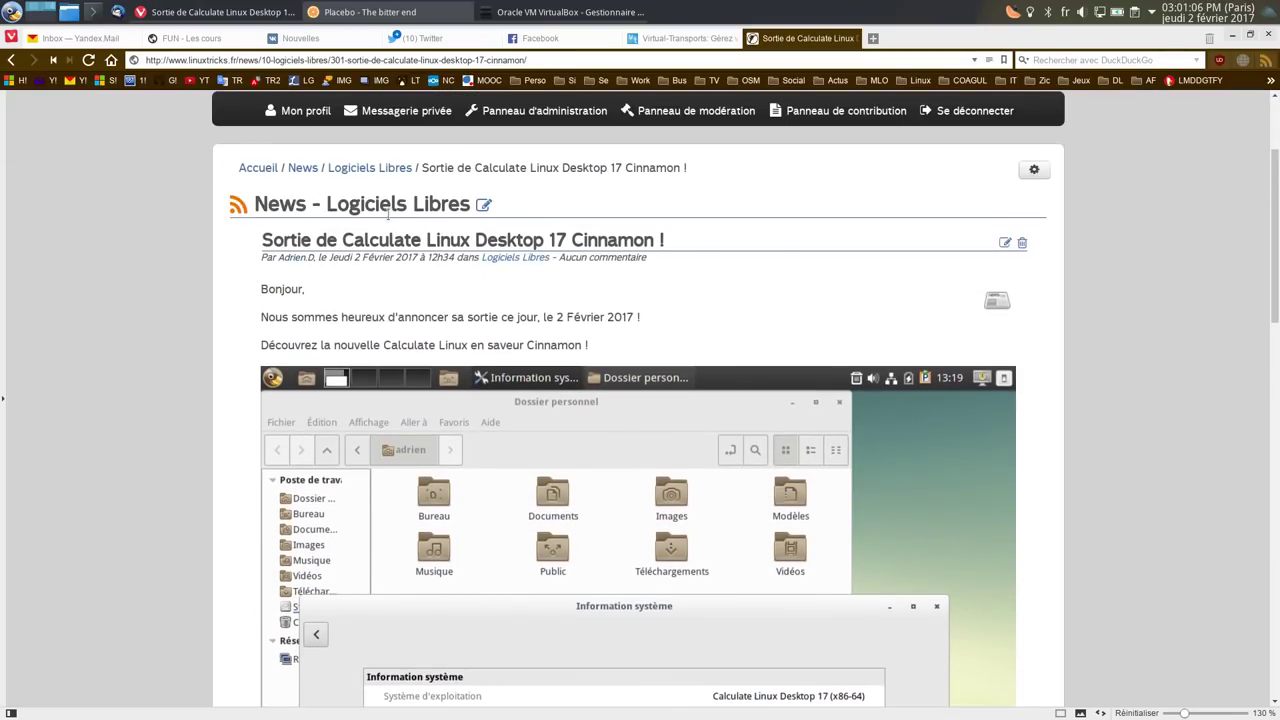
pyautogui.moveTo(1275, 236); pyautogui.dragTo(1277, 604)
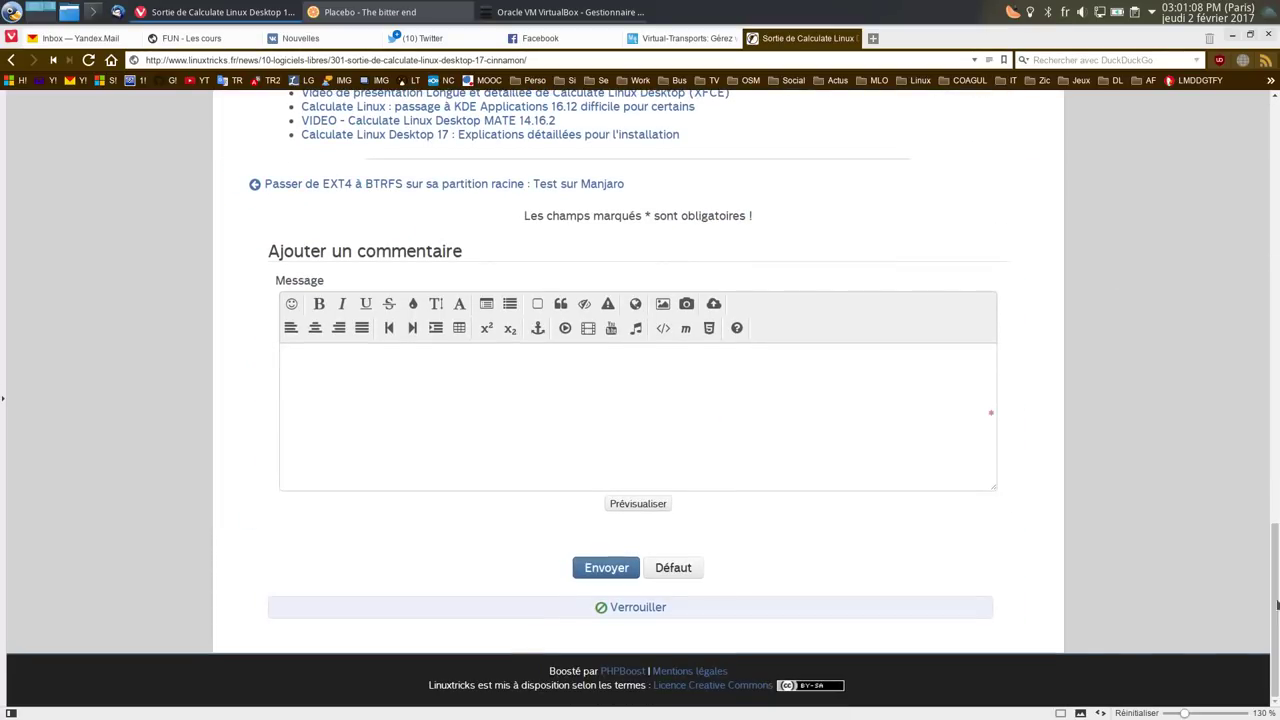
# Open the article "Calculate Linux 17 est là !!" through the calculate linux keyword and review its publication date and package lists.
pyautogui.scroll(6, 400, 280)
pyautogui.click(395, 286)
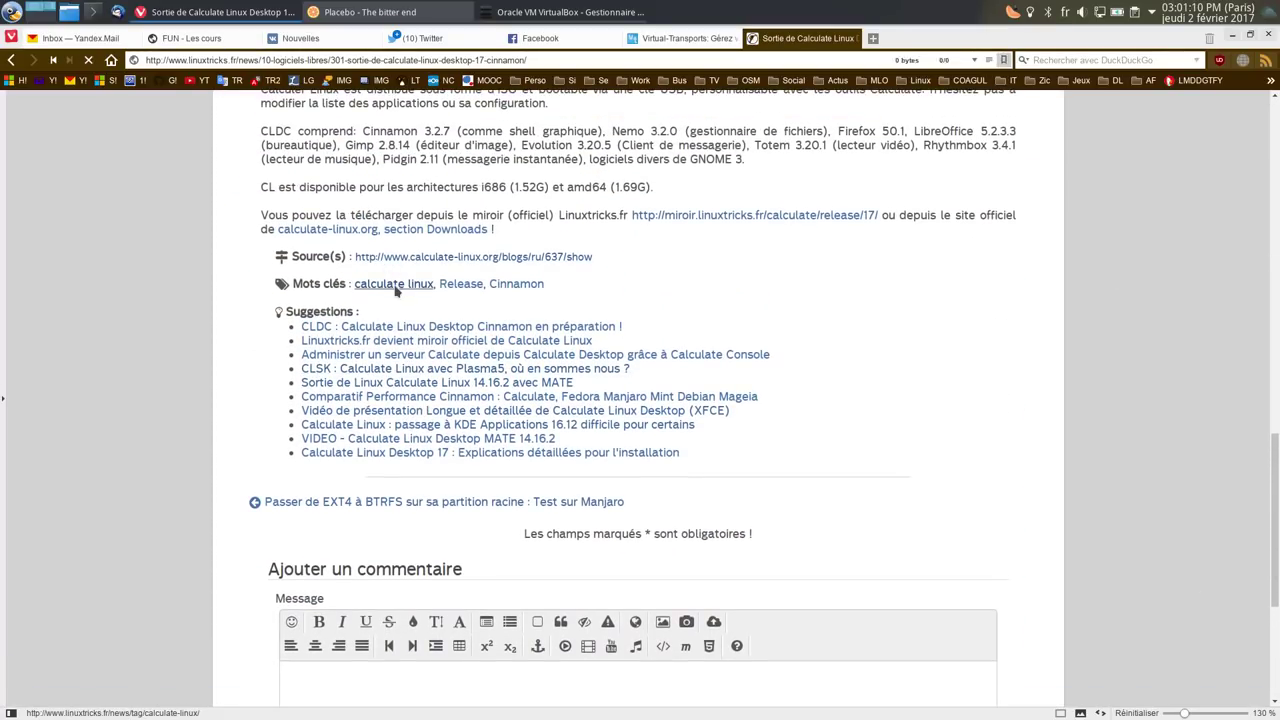
pyautogui.scroll(-6, 430, 395)
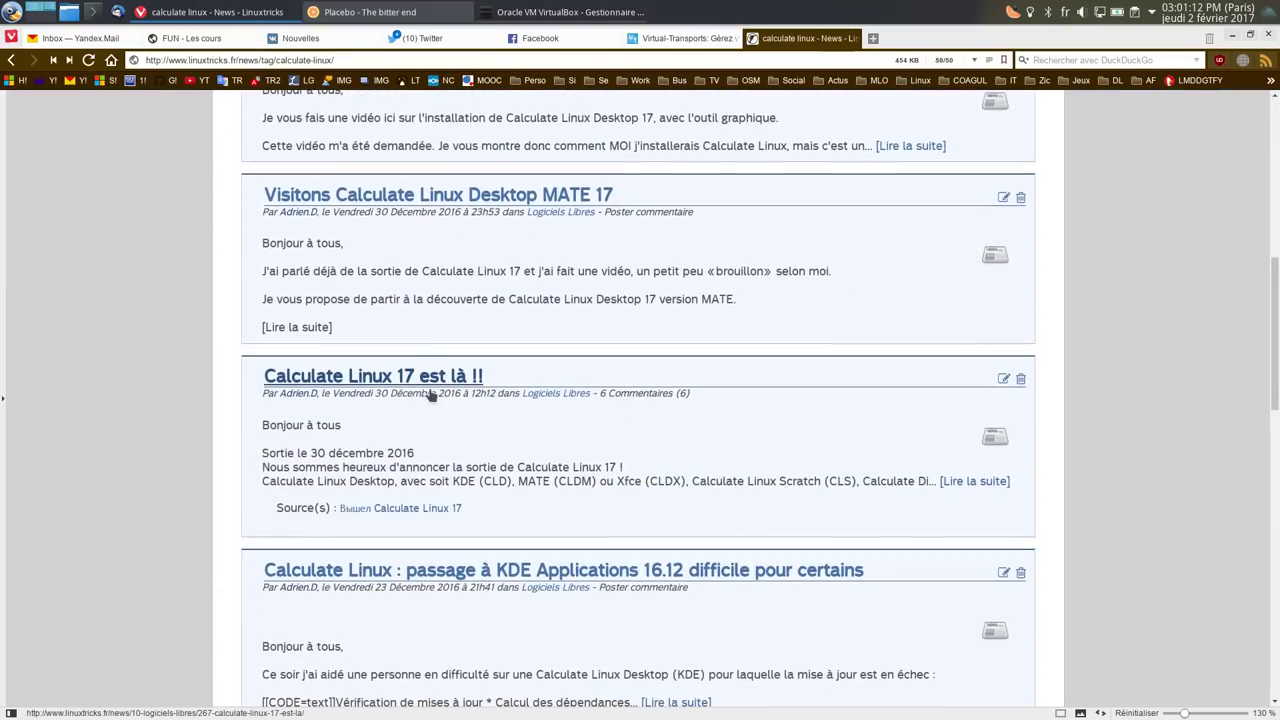
pyautogui.click(430, 393)
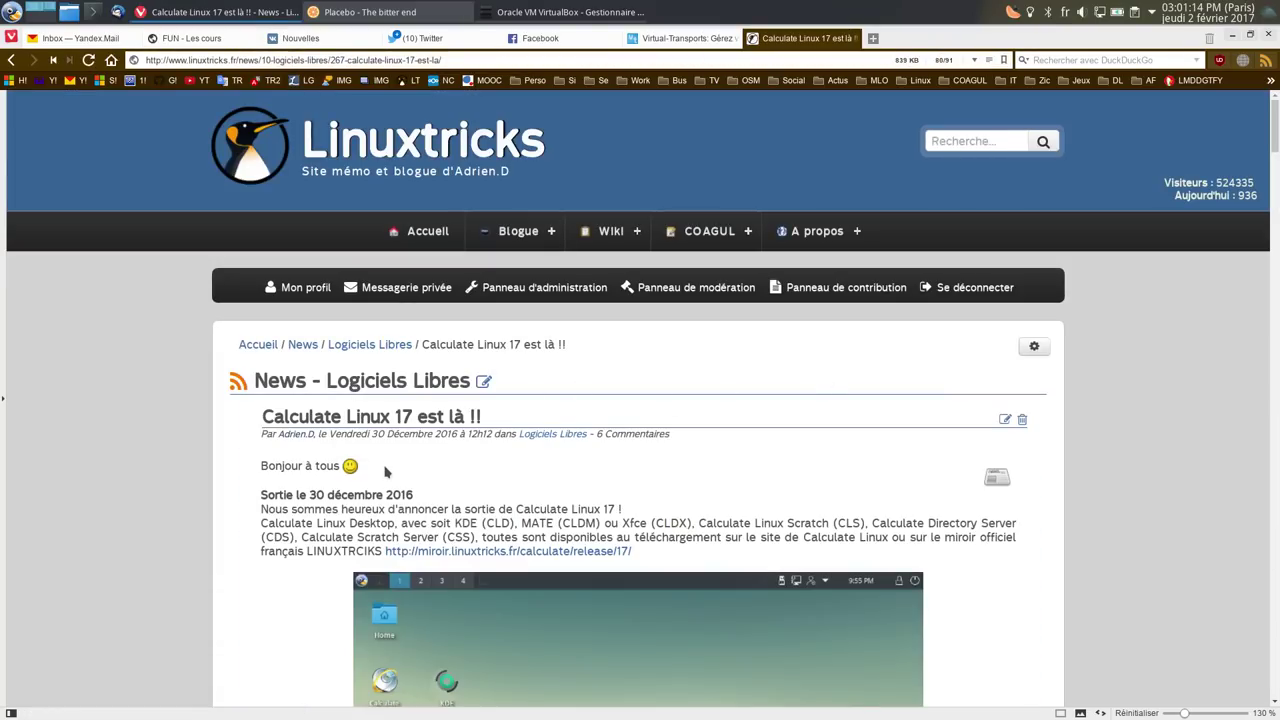
pyautogui.moveTo(377, 434); pyautogui.dragTo(470, 435)
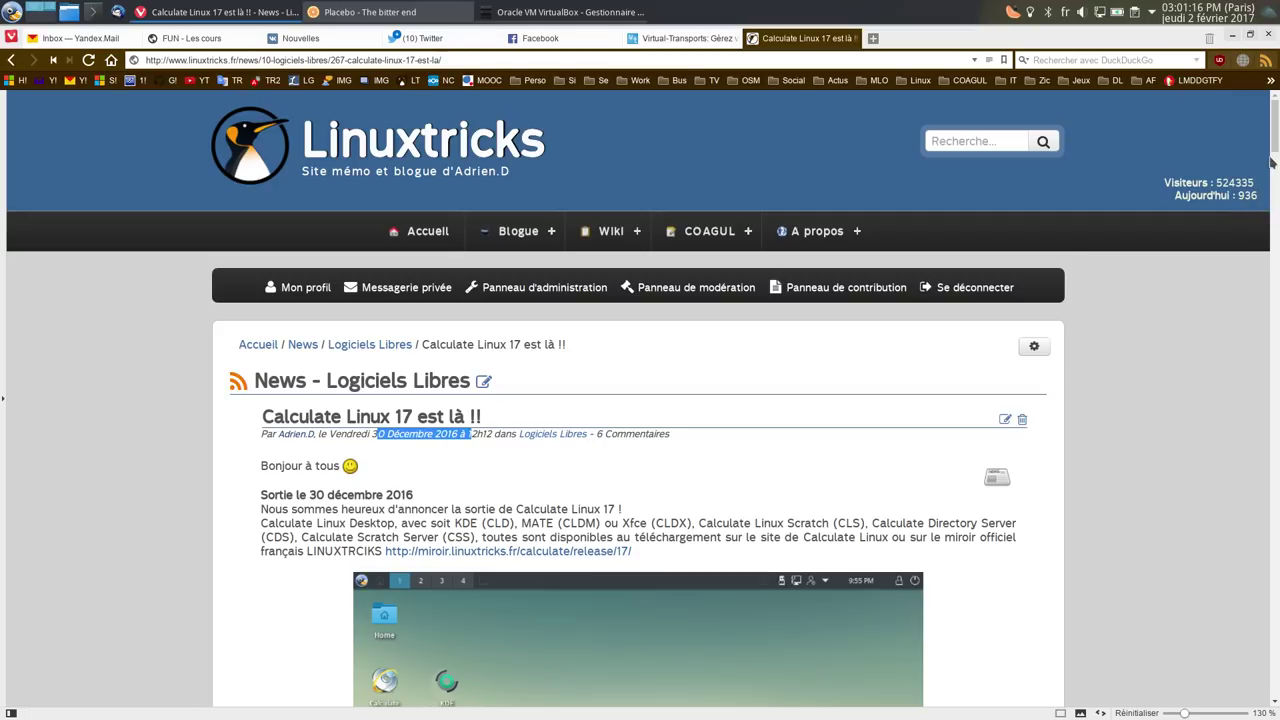
pyautogui.moveTo(1272, 163); pyautogui.dragTo(1248, 470)
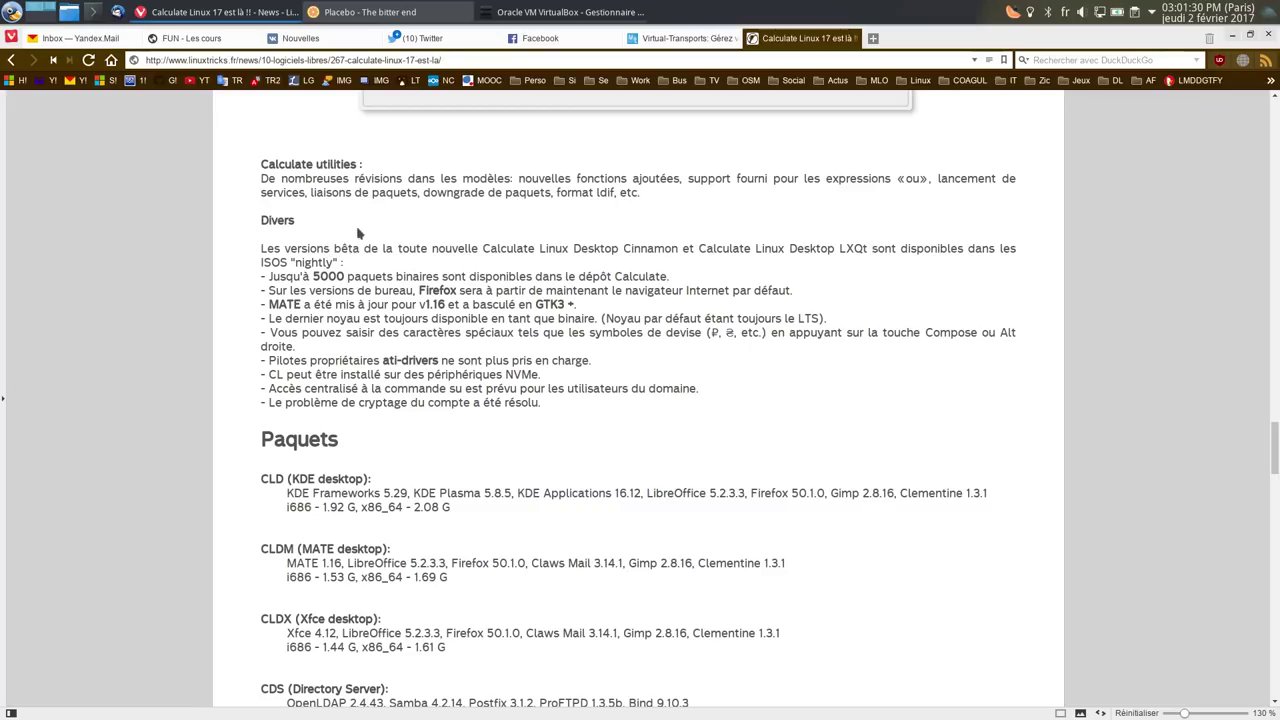
# Switch to VirtualBox, start the Video virtual machine and log in to its desktop with the account password.
pyautogui.click(1232, 38)
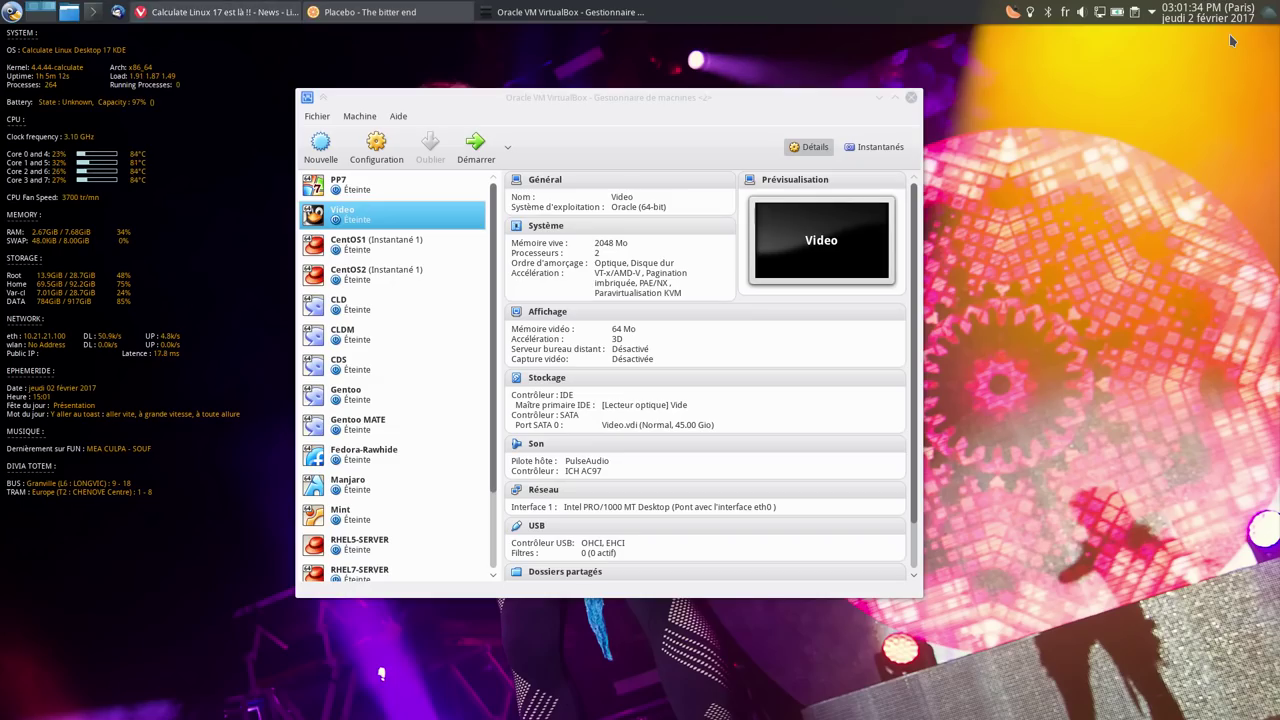
pyautogui.click(483, 153)
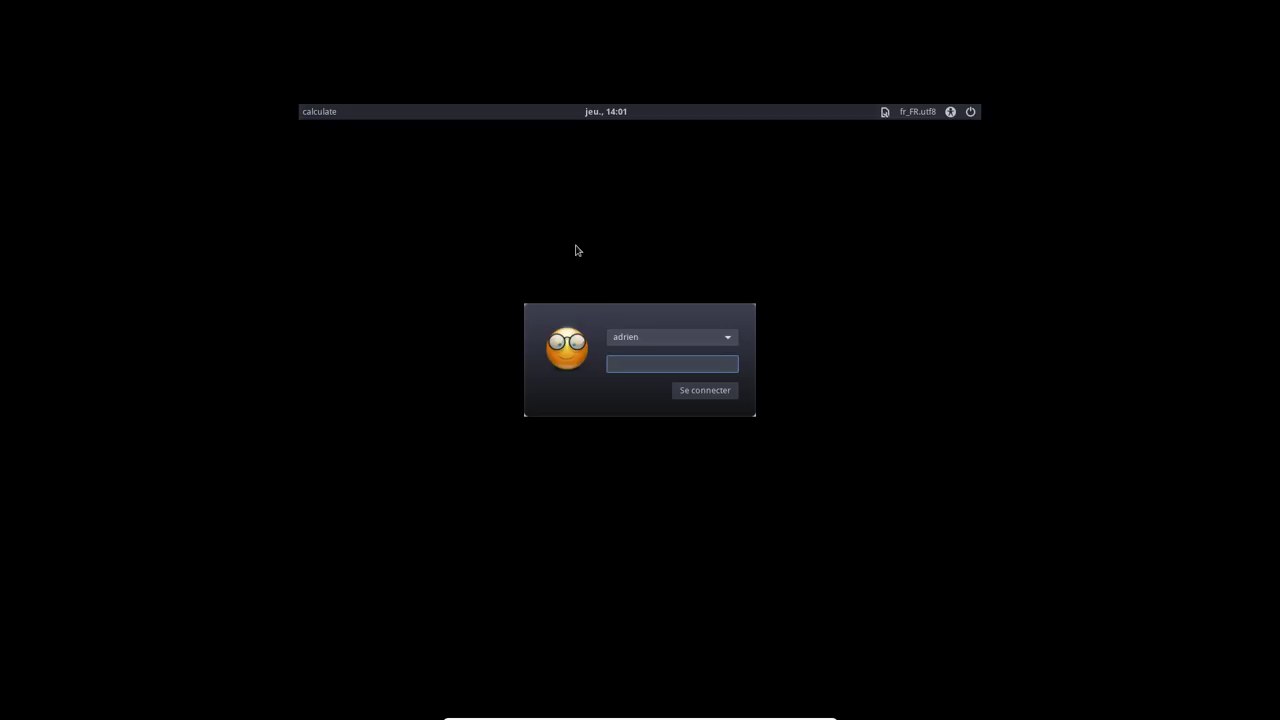
pyautogui.write('********')
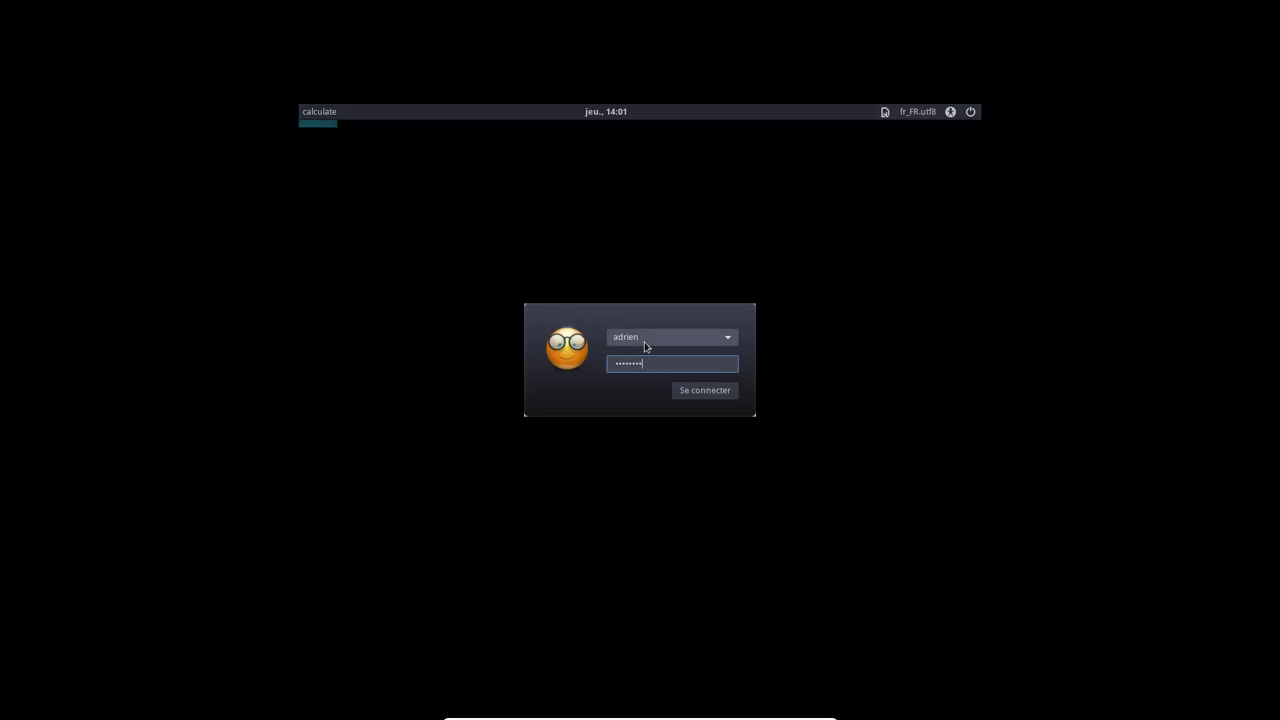
pyautogui.press('Return')
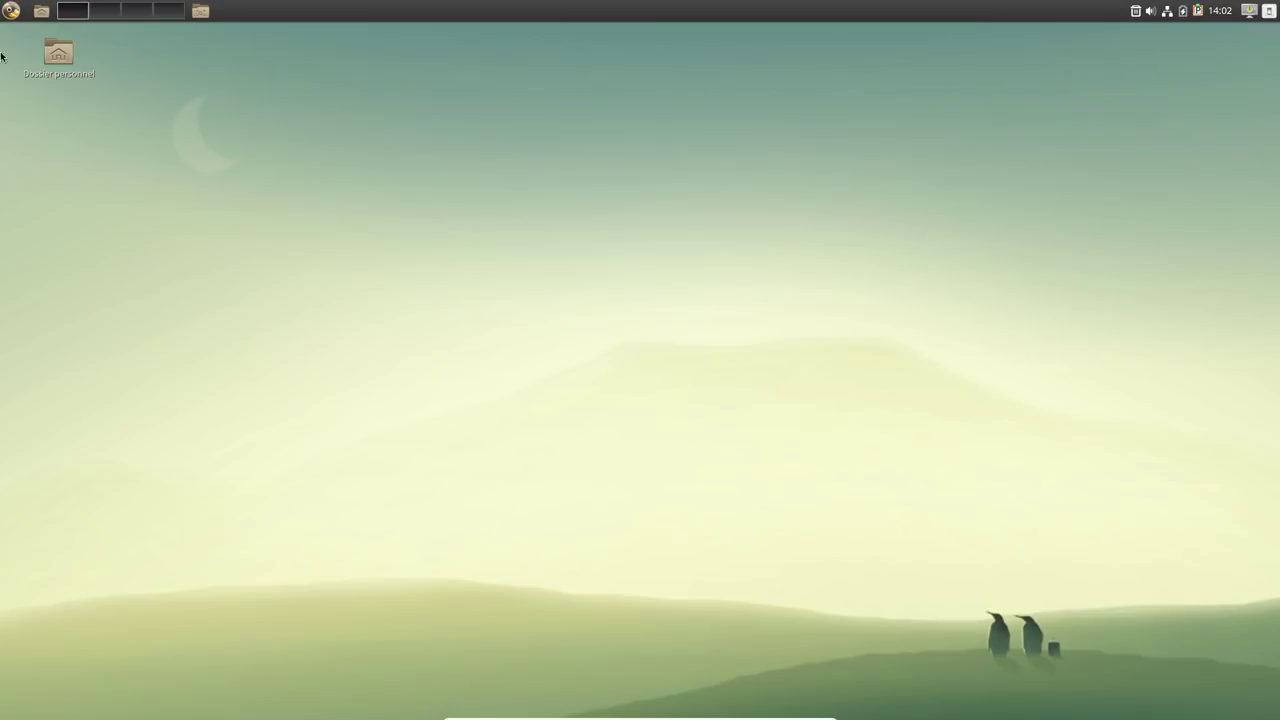
# Examine the Information système page in the guest's system settings, including Cinnamon and kernel versions, and close the window.
pyautogui.click(11, 10)
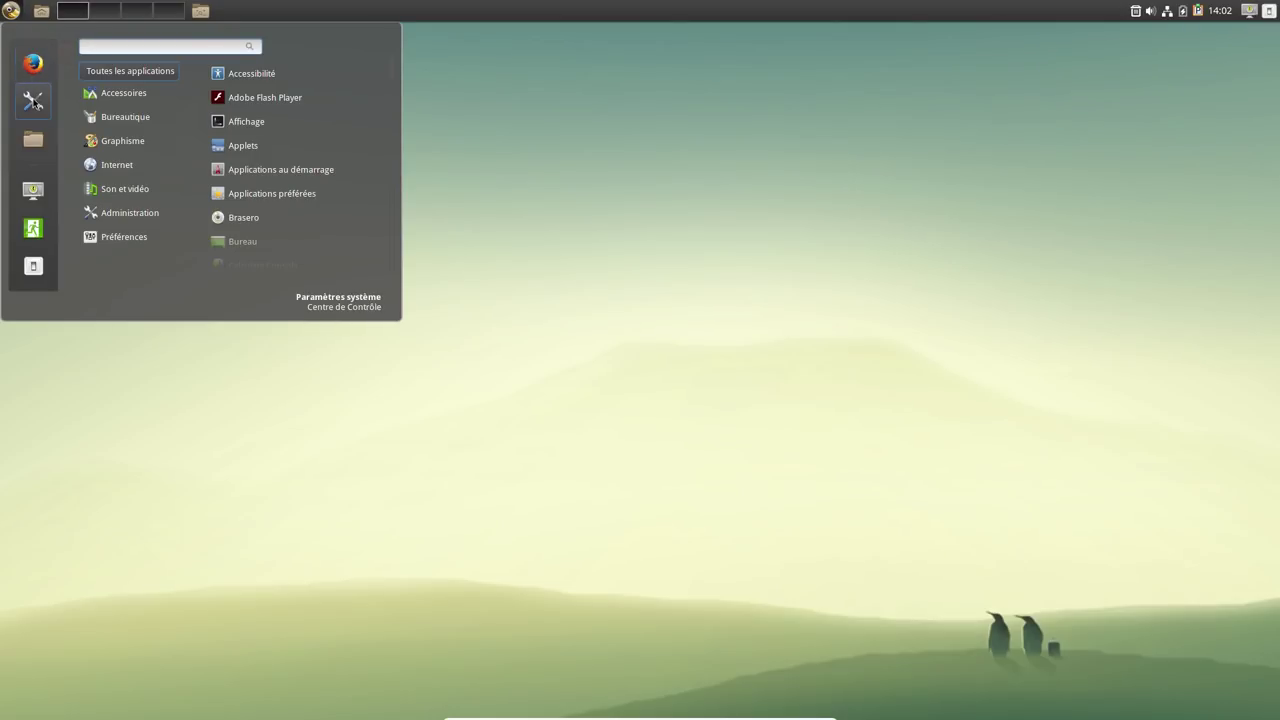
pyautogui.click(34, 102)
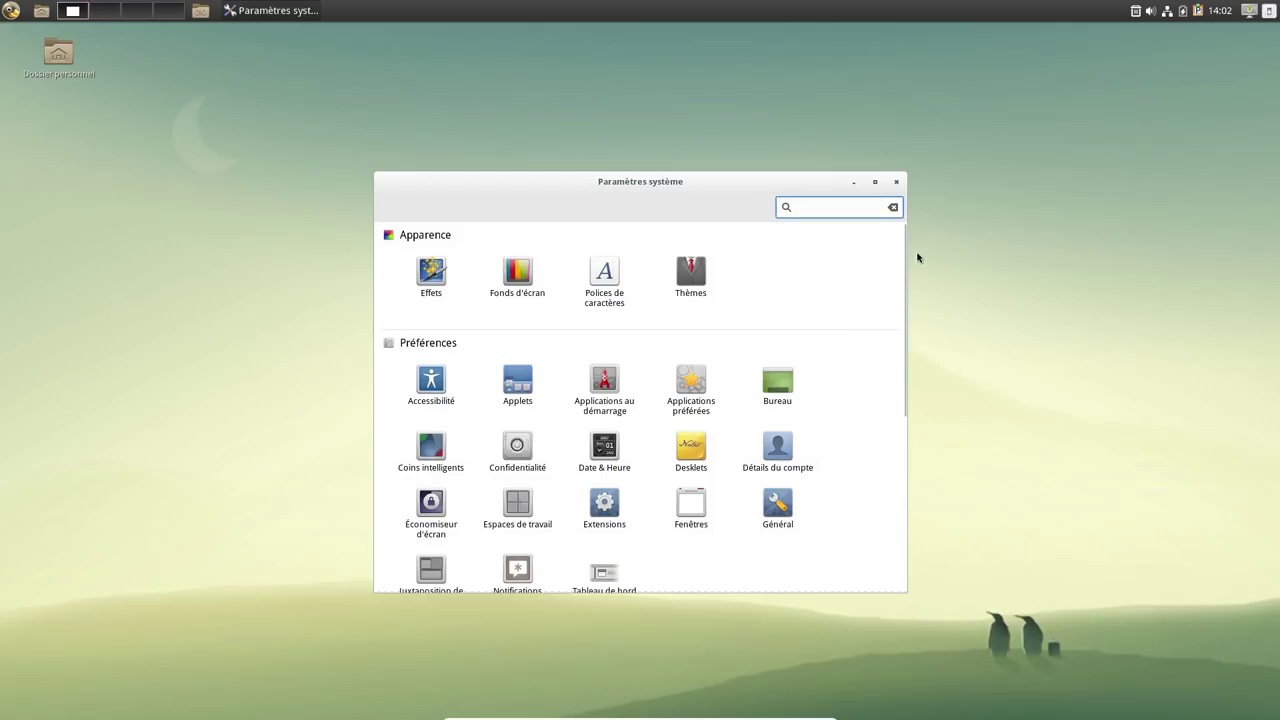
pyautogui.scroll(-5, 906, 259)
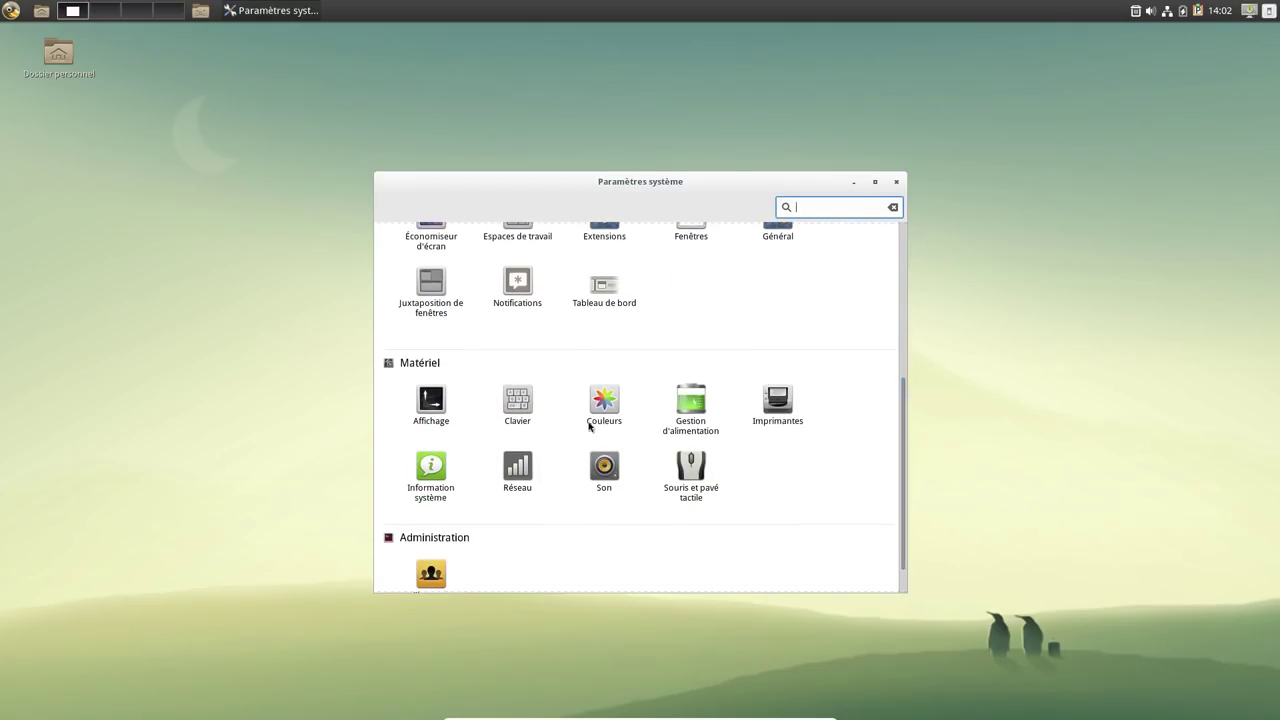
pyautogui.click(436, 470)
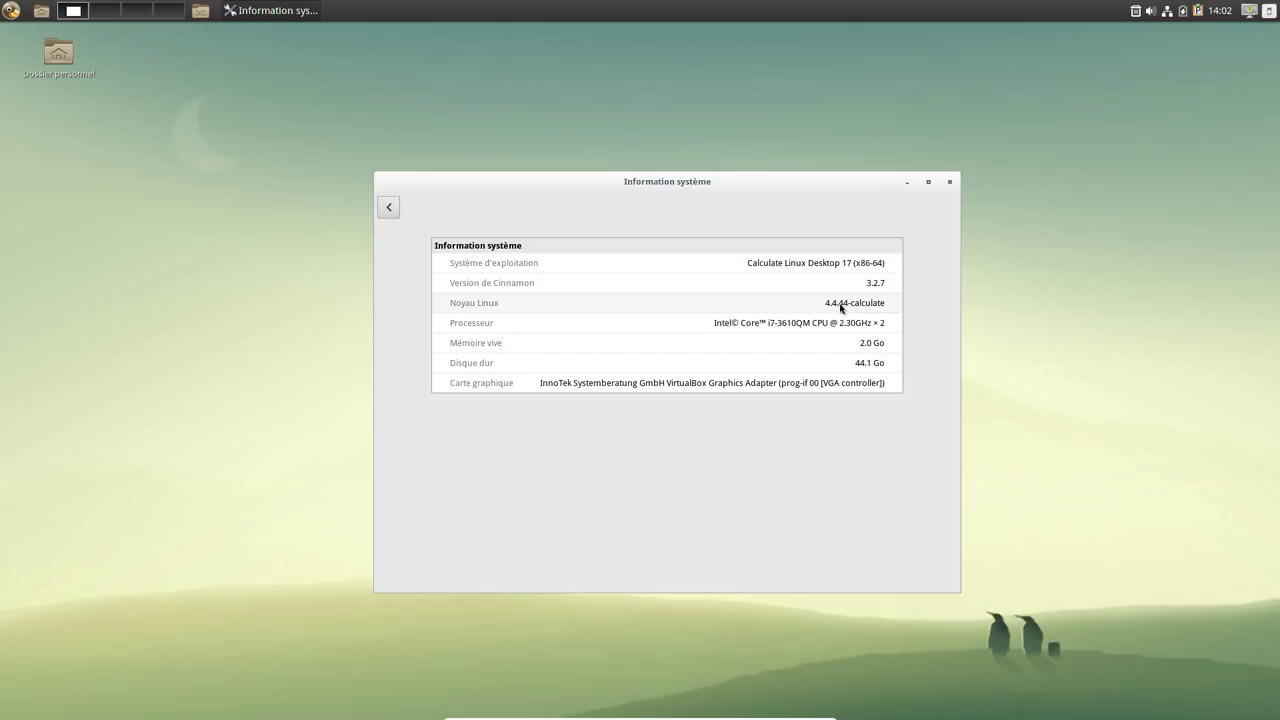
pyautogui.click(950, 182)
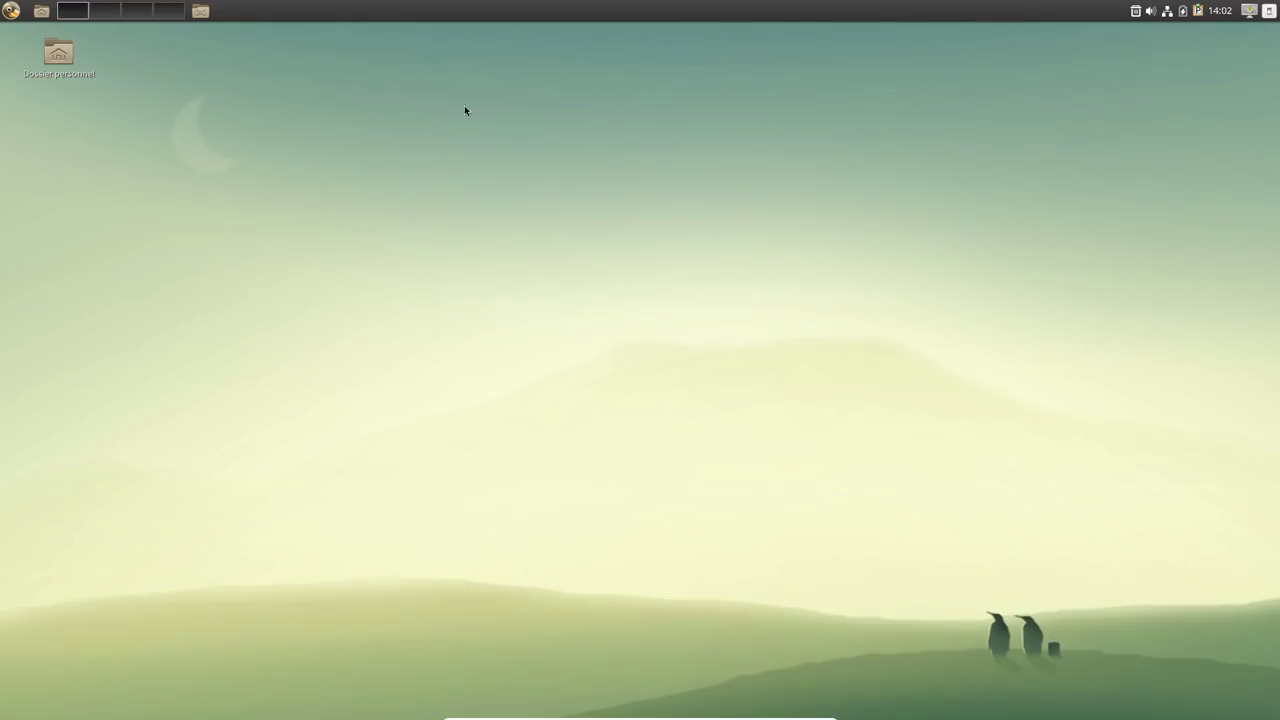
# Look over the Cinnamon menu's application categories, including Bureautique and Internet, and close the menu.
pyautogui.click(11, 11)
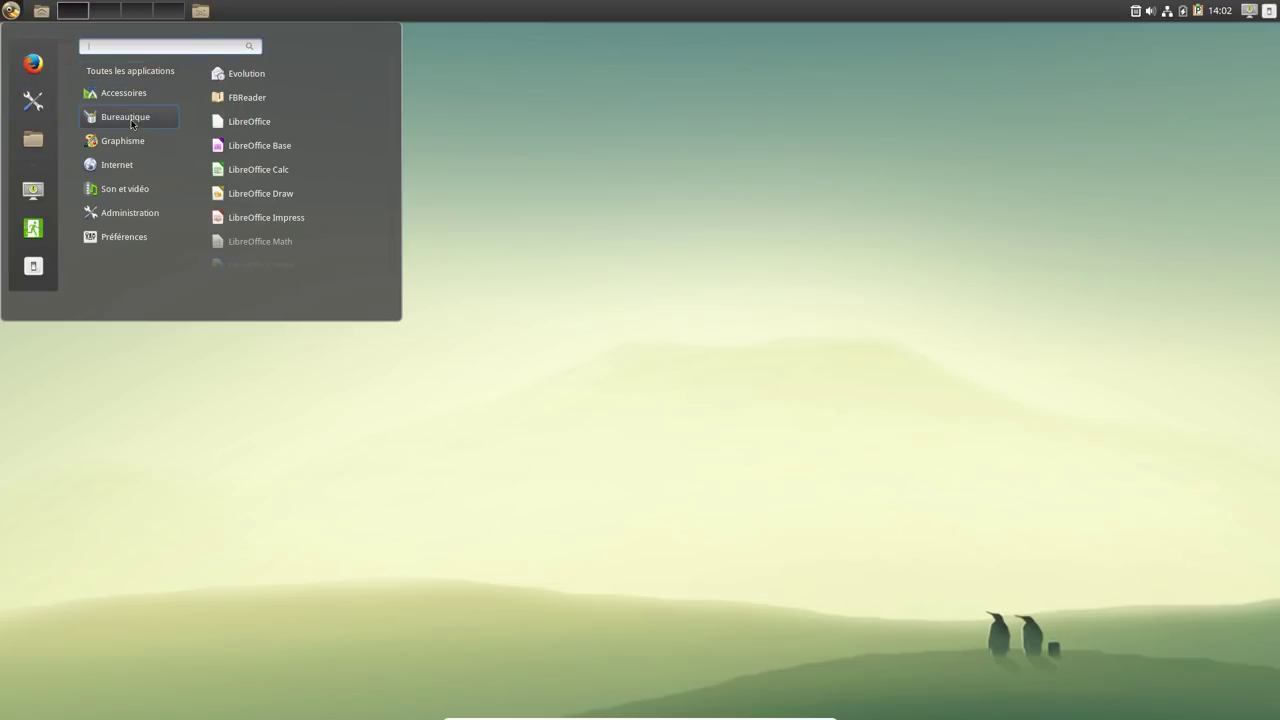
pyautogui.moveTo(130, 184)
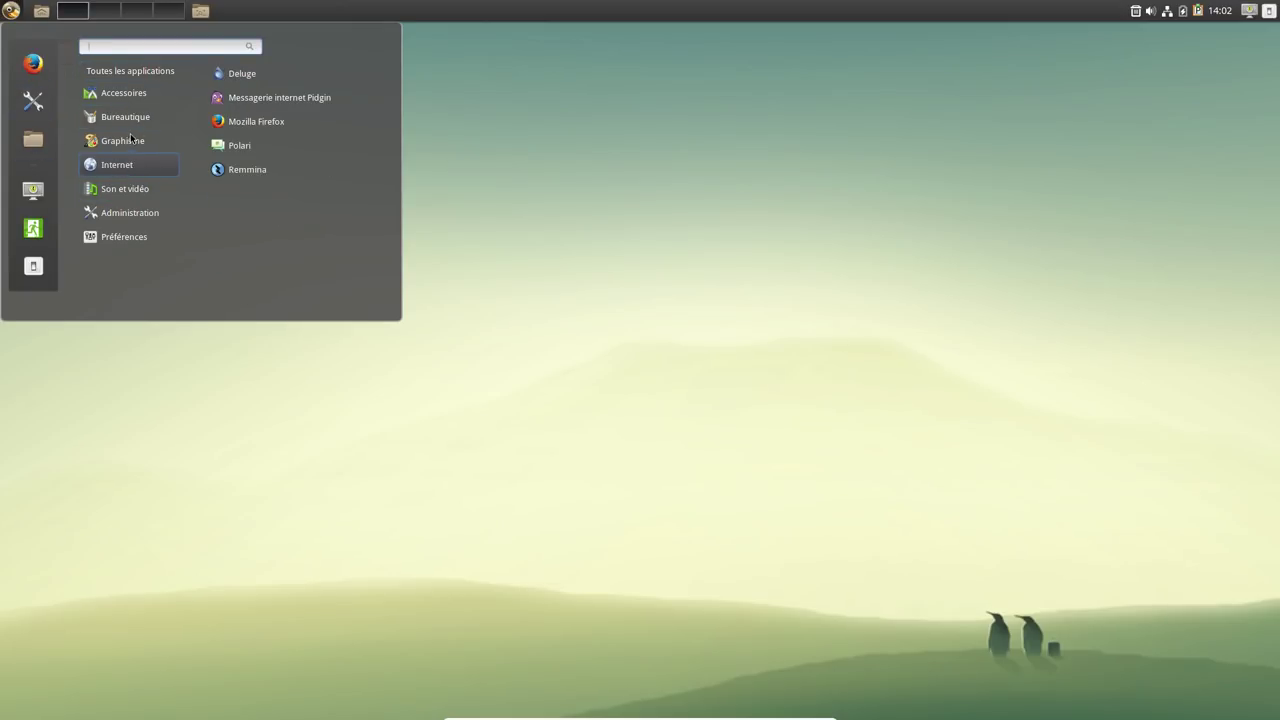
pyautogui.moveTo(128, 72)
pyautogui.click(804, 163)
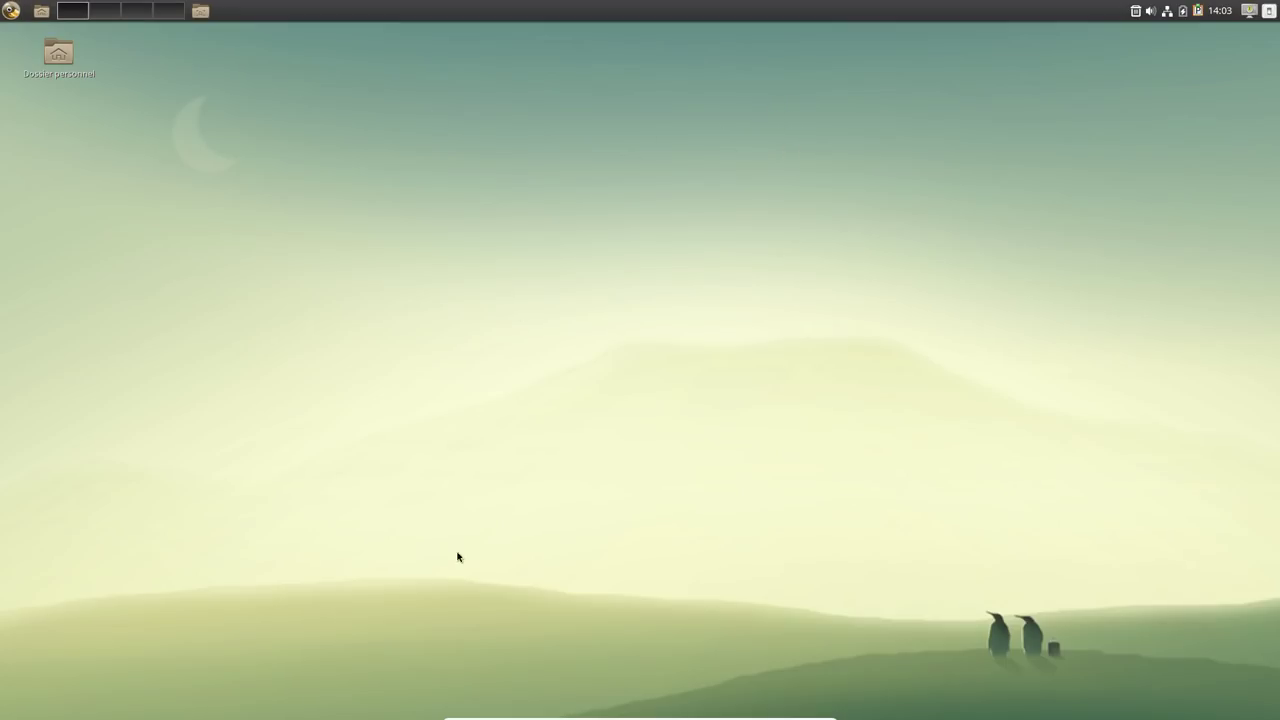
# Switch through the four workspaces one after another and return to the first one.
pyautogui.moveTo(722, 716)
pyautogui.click(3, 12)
pyautogui.click(8, 12)
pyautogui.click(95, 15)
pyautogui.click(143, 15)
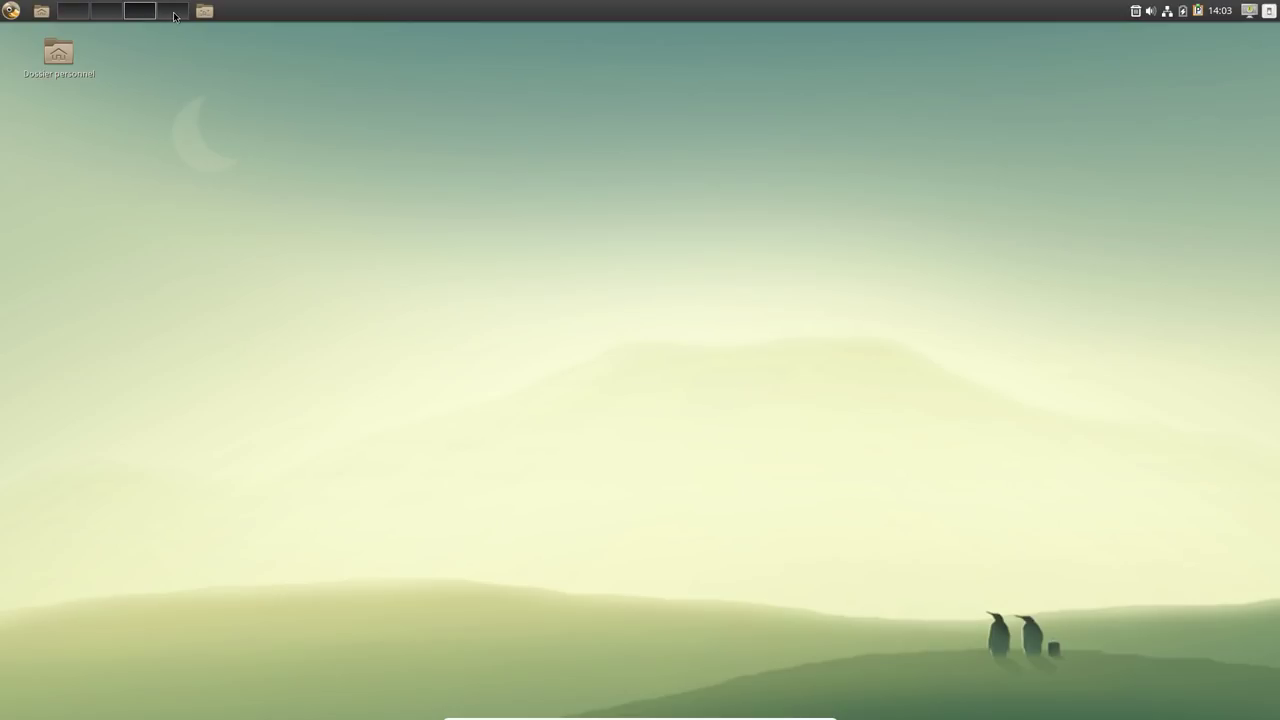
pyautogui.click(174, 15)
pyautogui.click(75, 15)
# Reveal the hidden launcher dock, look at its panel options and dismiss them.
pyautogui.moveTo(650, 715)
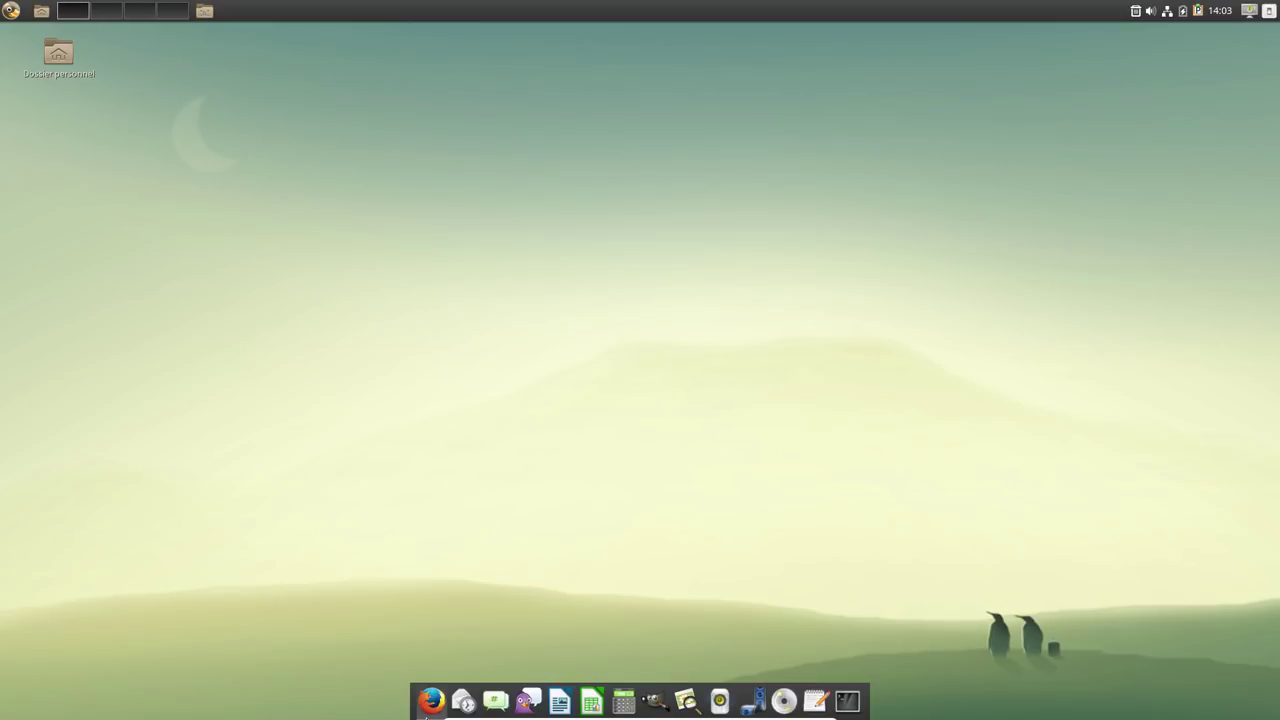
pyautogui.rightClick(867, 697)
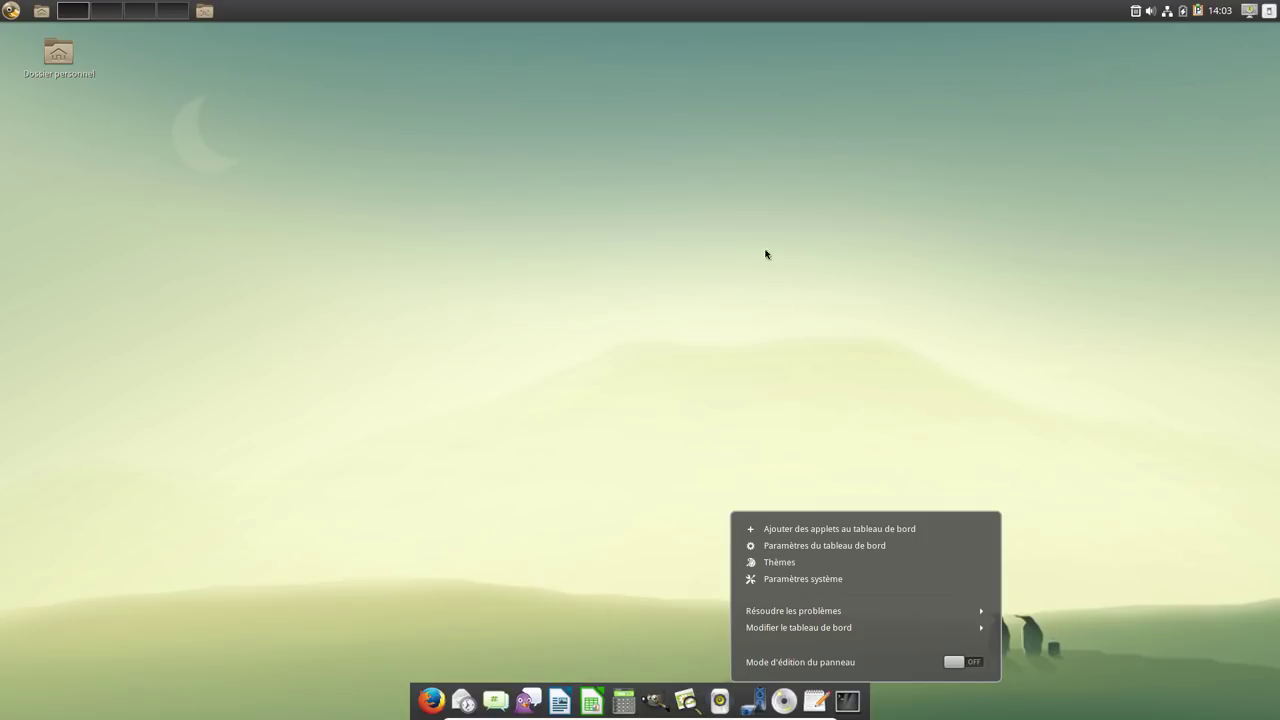
pyautogui.click(531, 455)
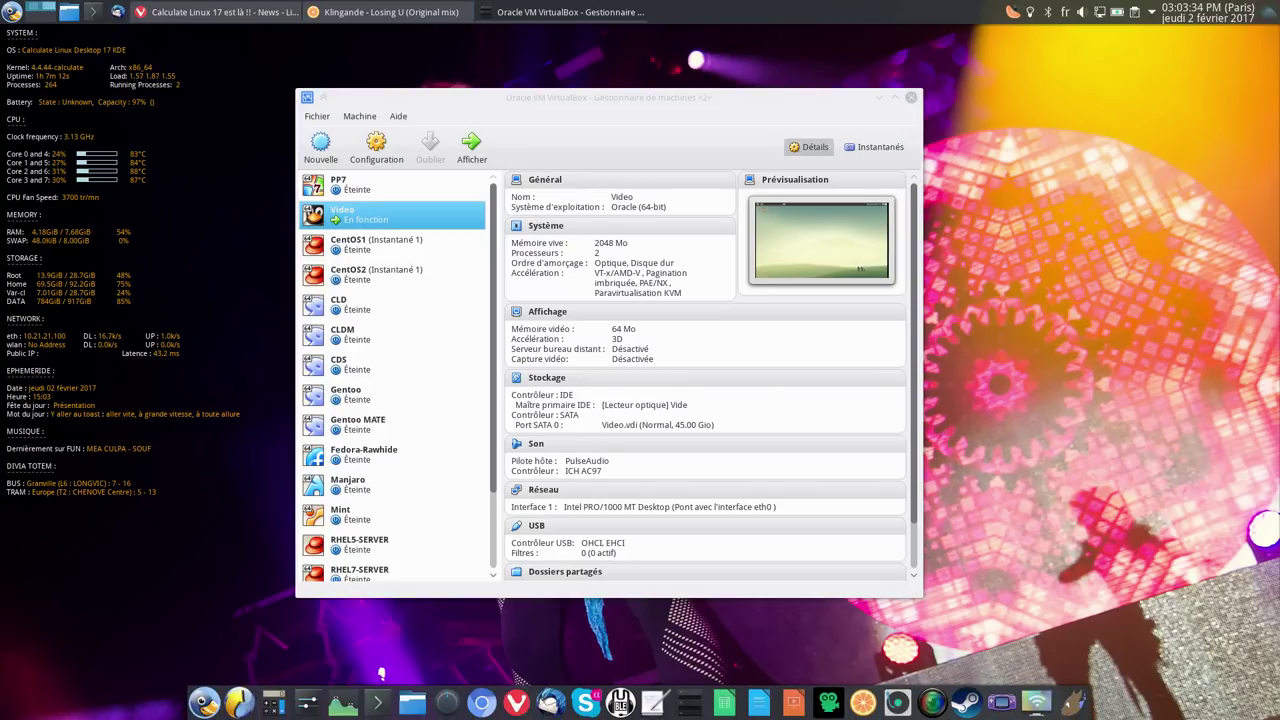
# Return from the host desktop to the running Video virtual machine and look over the dock's application launchers.
pyautogui.click(471, 145)
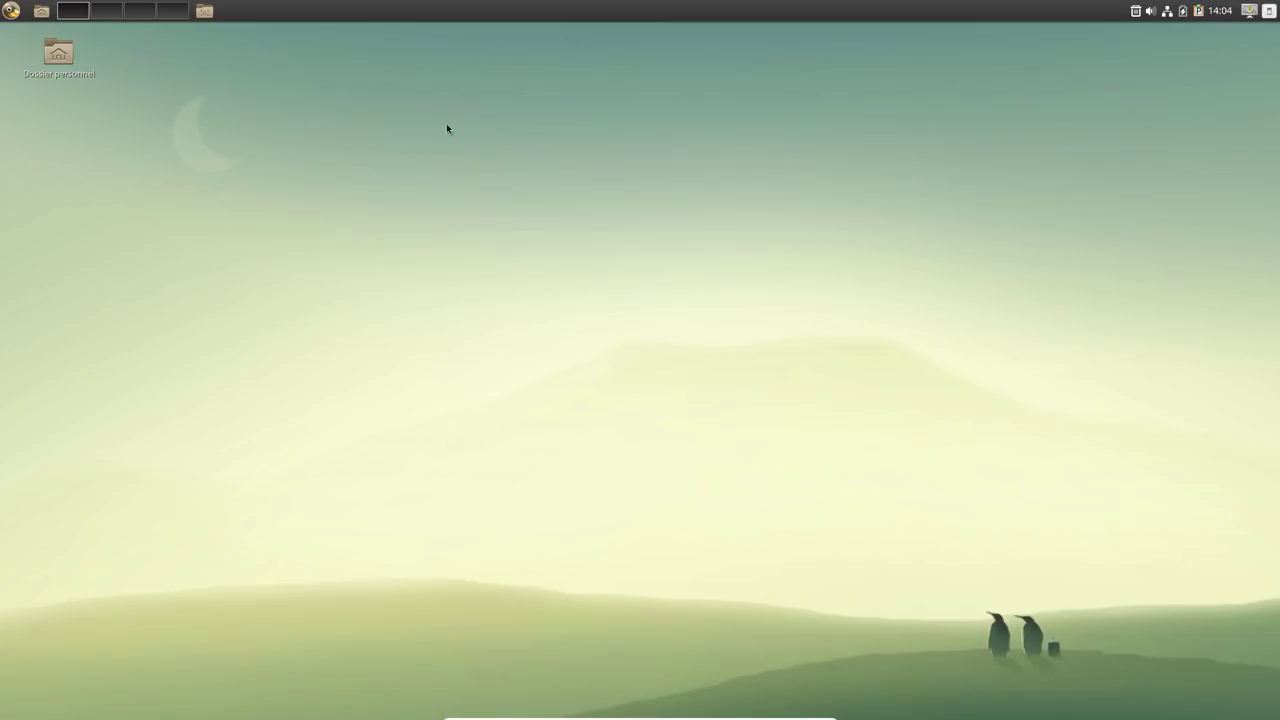
pyautogui.moveTo(432, 716)
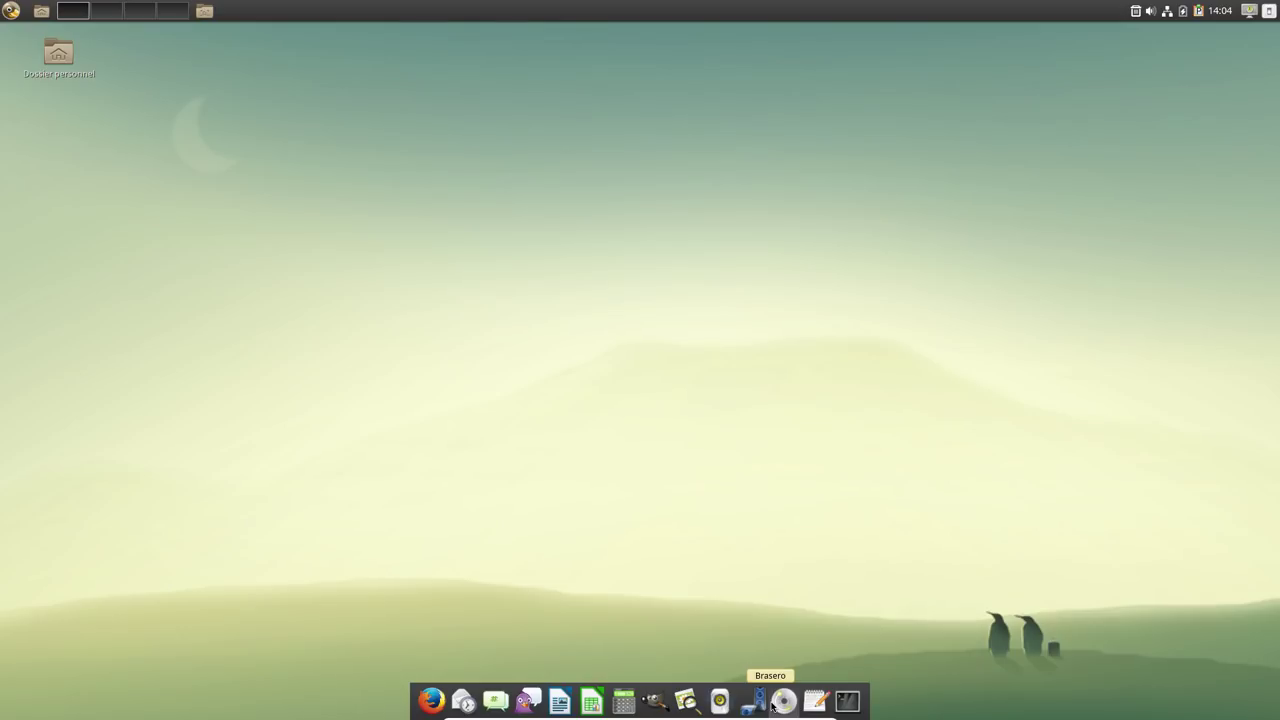
# Review the installed applications by category and launch Moniteur système.
pyautogui.click(12, 12)
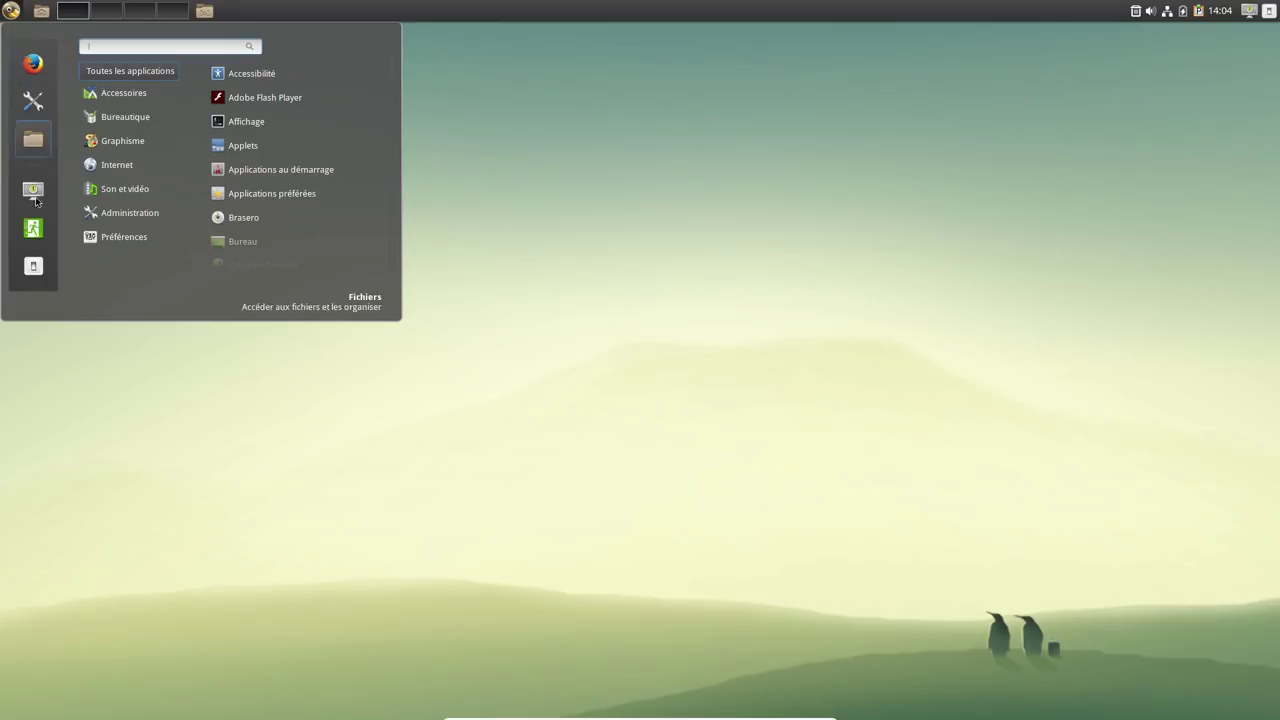
pyautogui.moveTo(125, 188)
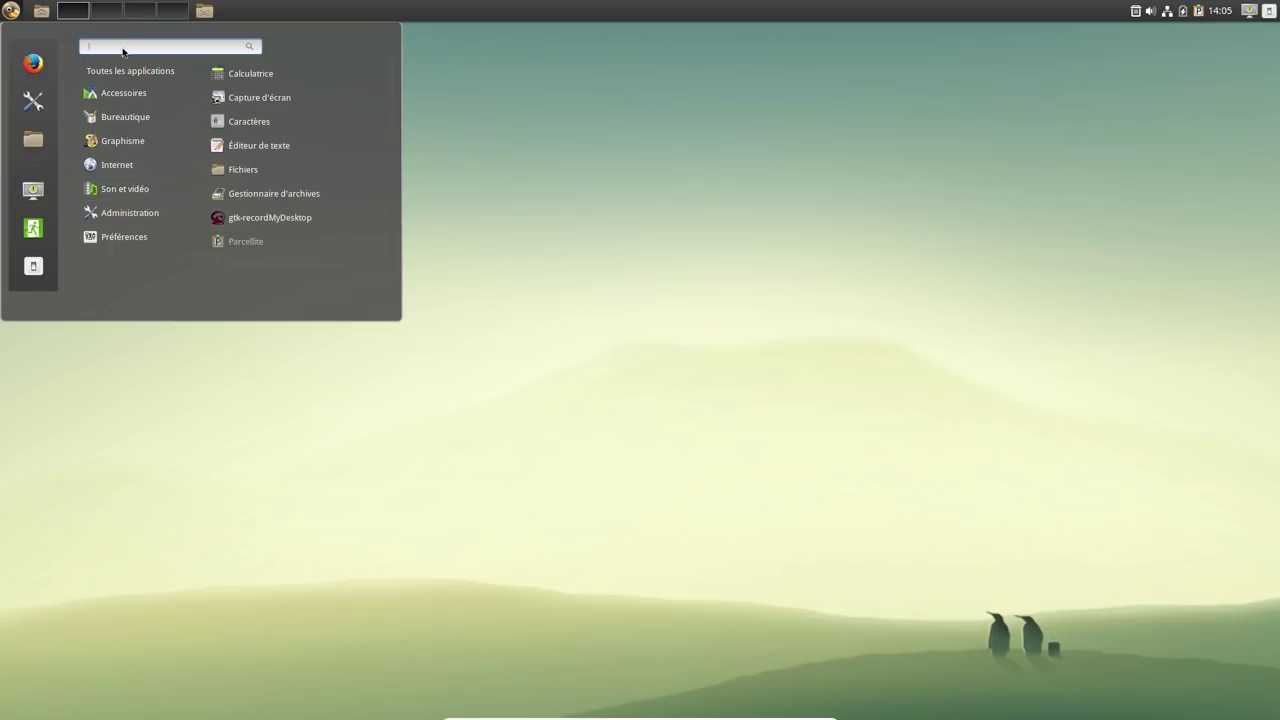
pyautogui.click(260, 218)
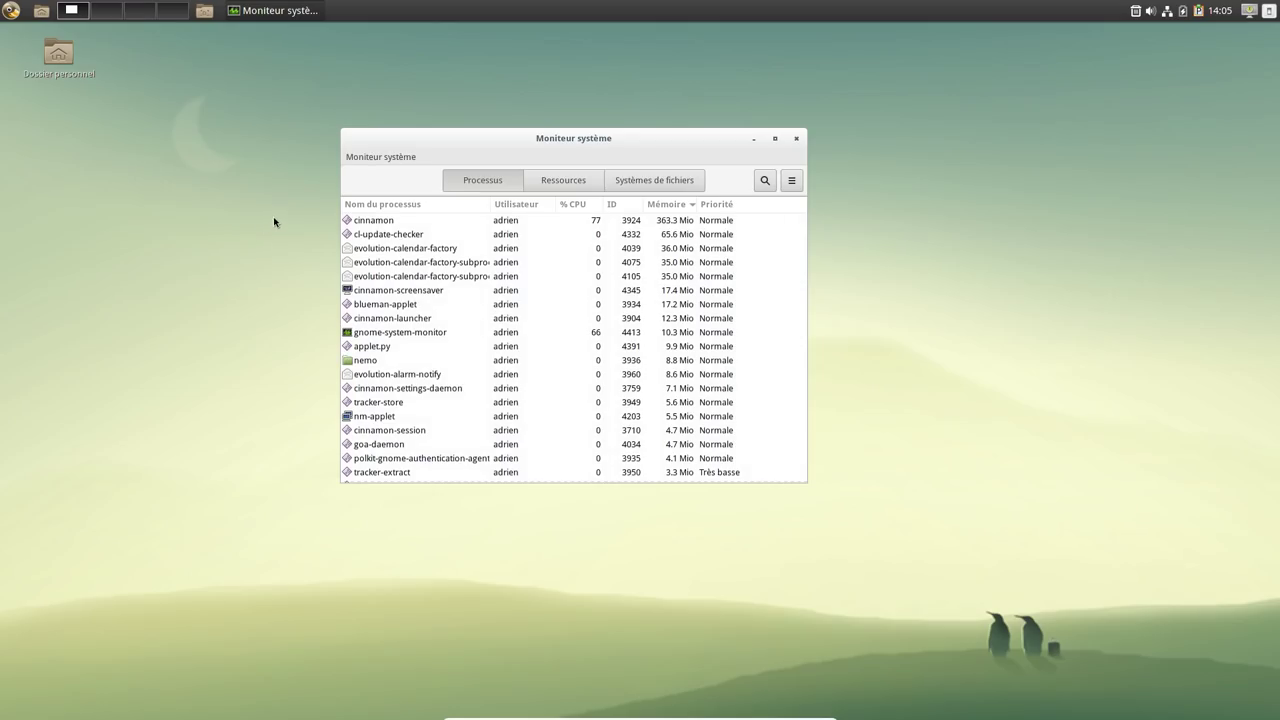
# Check the CPU and memory usage, and inspect the memory use of the cinnamon and evolution-calendar-factory processes.
pyautogui.click(570, 183)
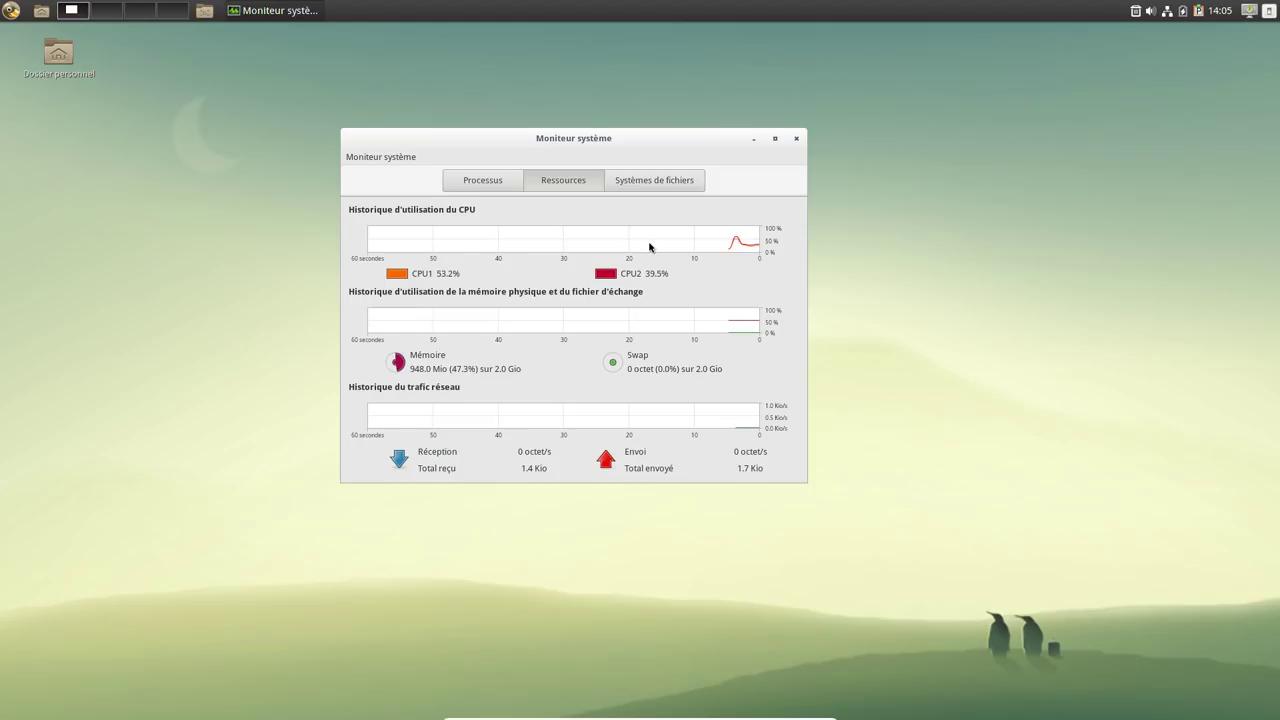
pyautogui.click(507, 185)
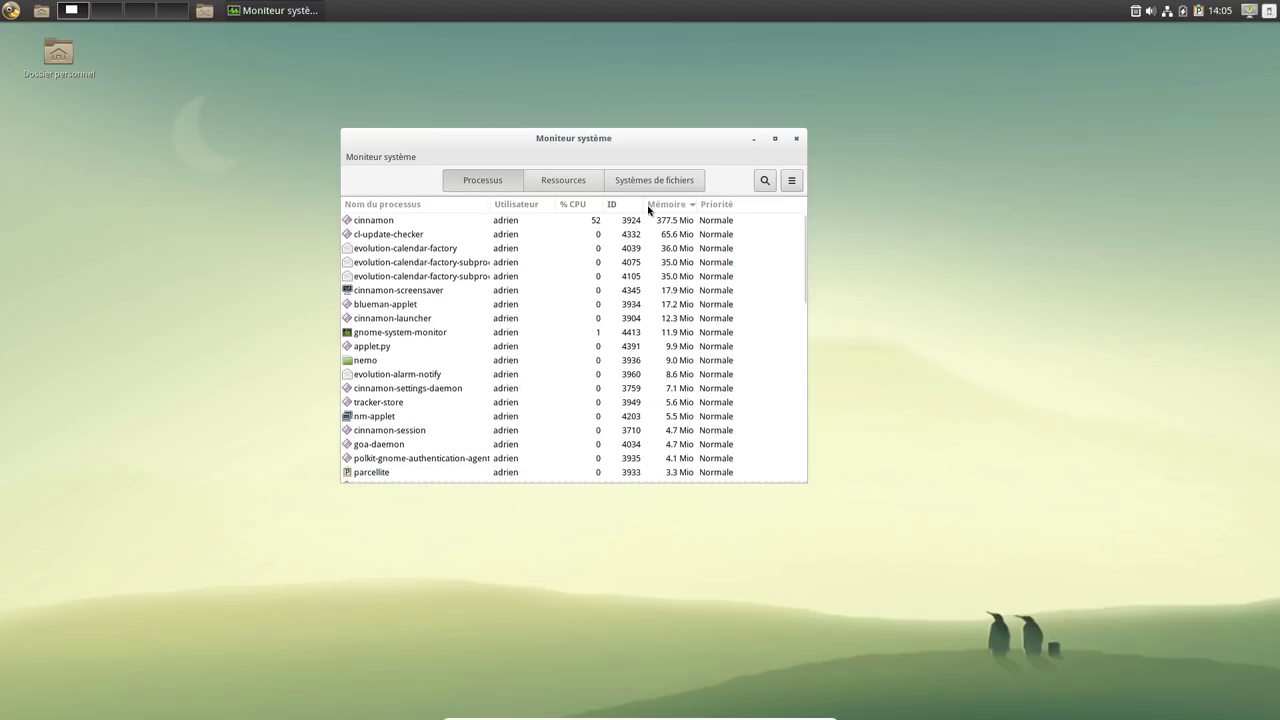
pyautogui.click(672, 222)
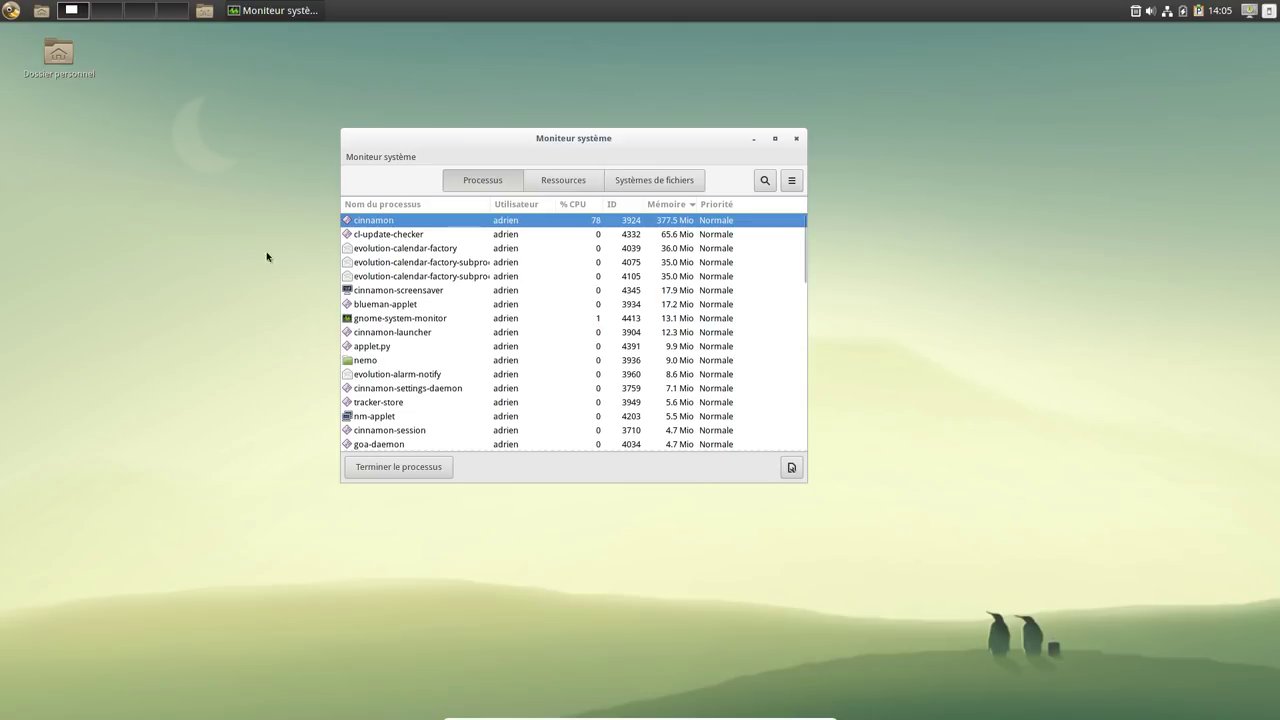
pyautogui.click(406, 250)
pyautogui.click(404, 263)
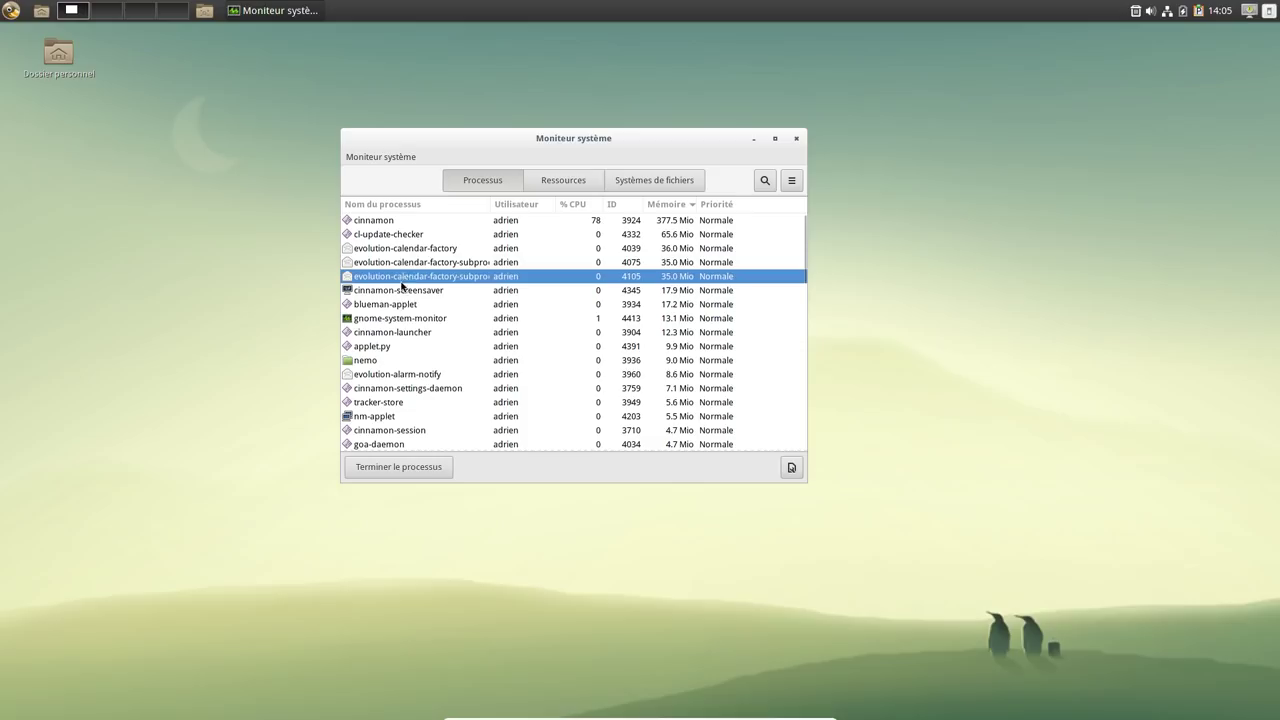
# Inspect the evolution-alarm-notify process, then close Moniteur système.
pyautogui.click(375, 377)
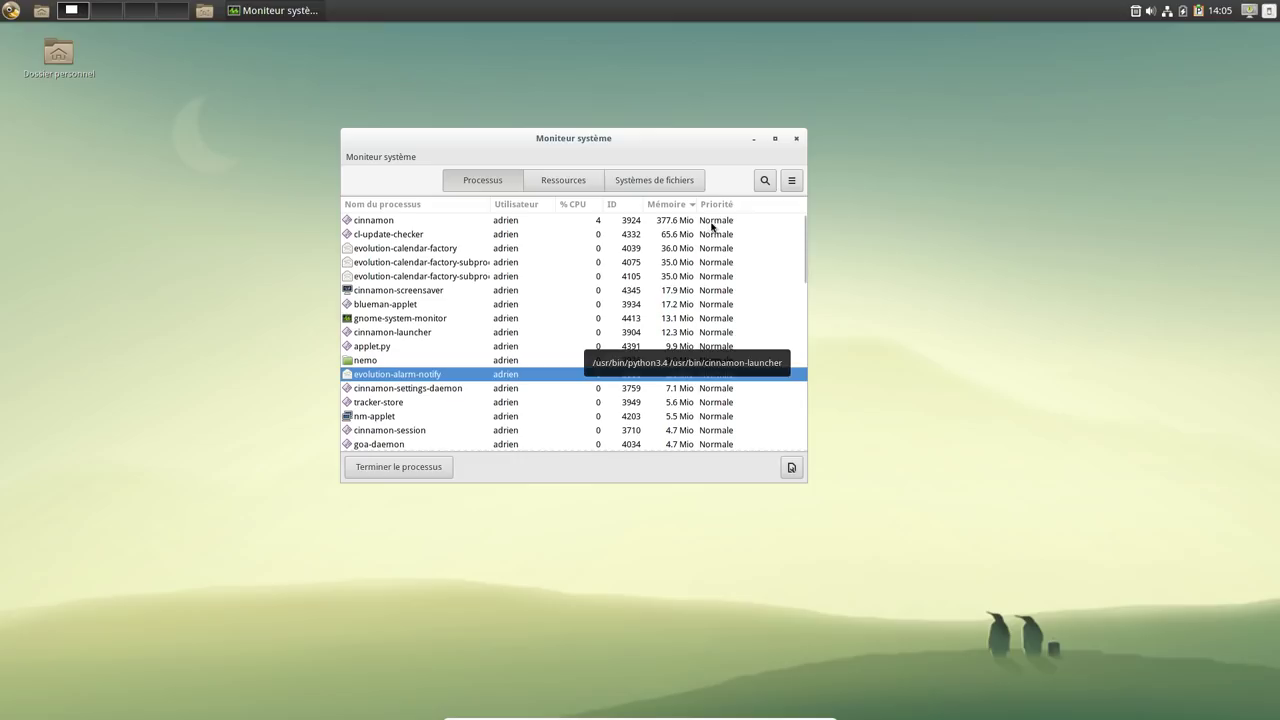
pyautogui.click(797, 138)
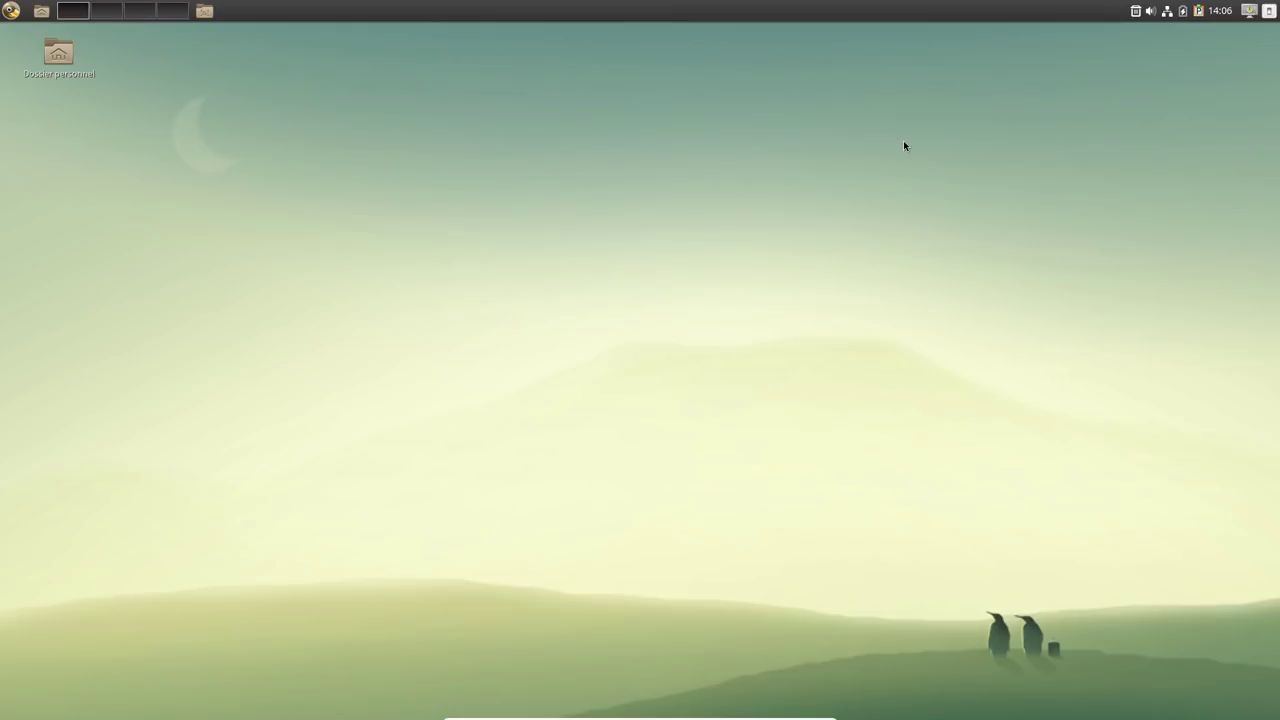
pyautogui.click(8, 8)
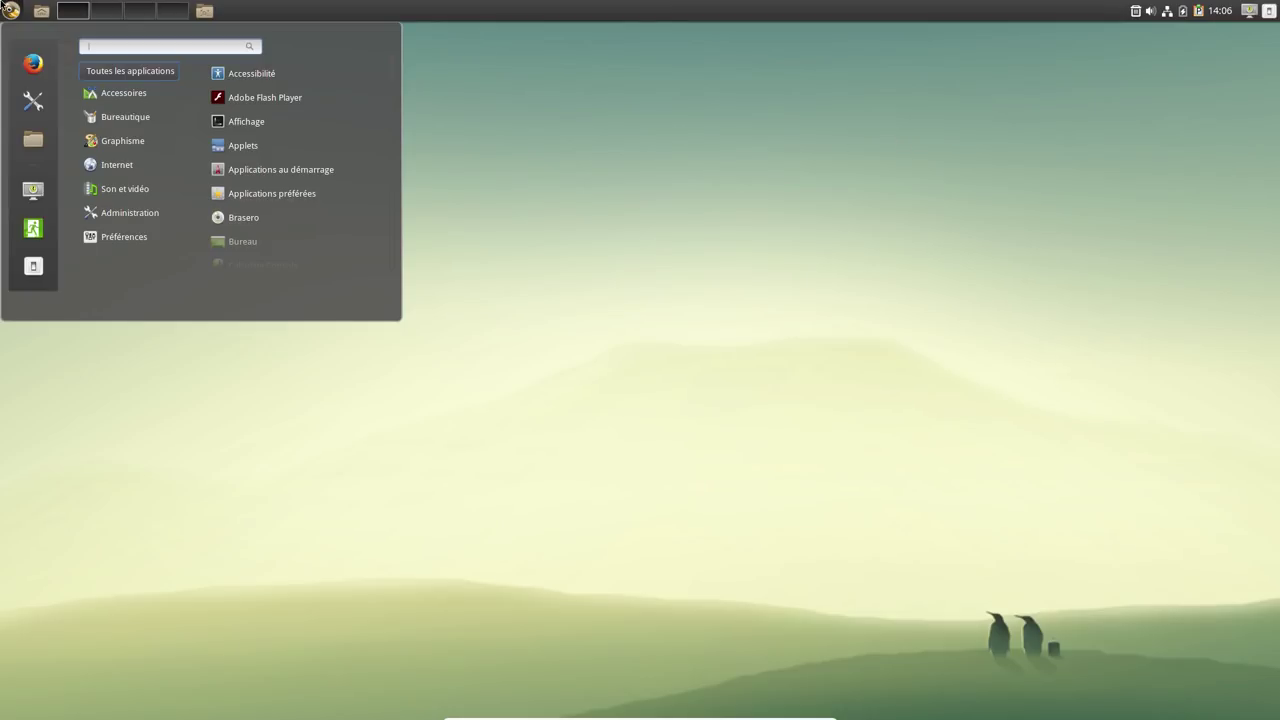
pyautogui.click(8, 8)
# Open Dossier personnel from the desktop and select its Documents folder.
pyautogui.doubleClick(84, 74)
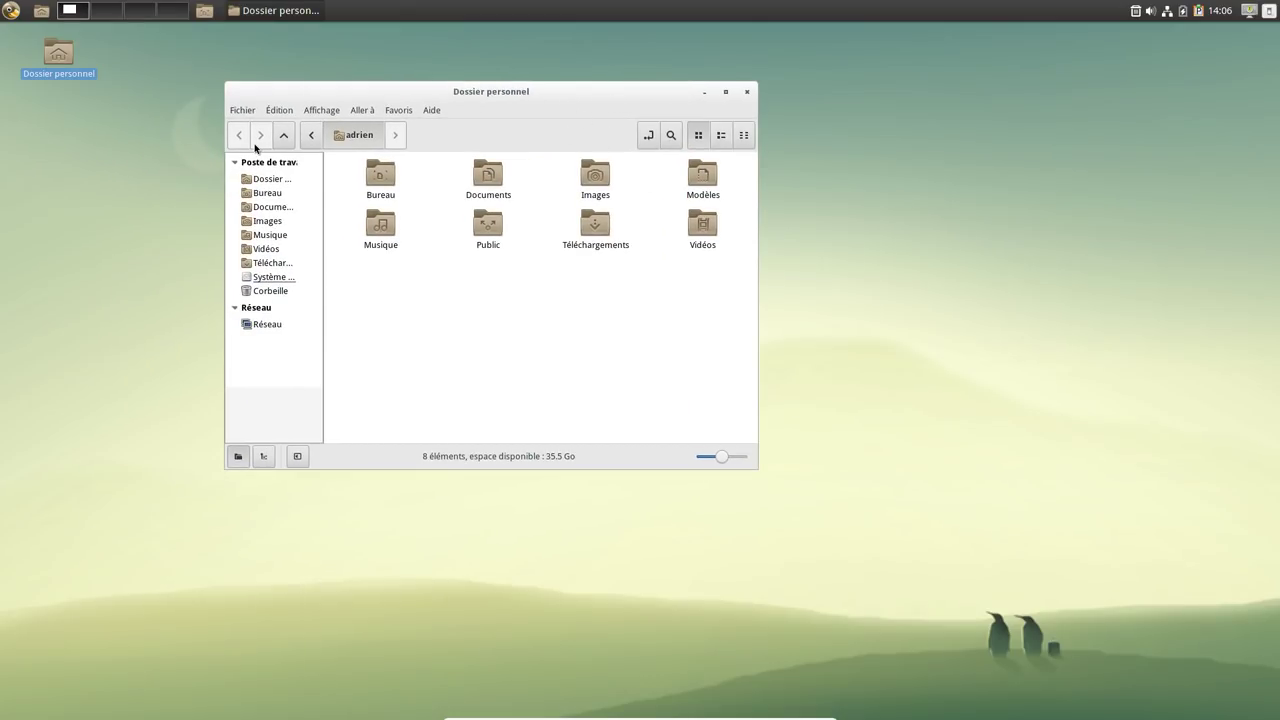
pyautogui.click(384, 190)
pyautogui.click(492, 186)
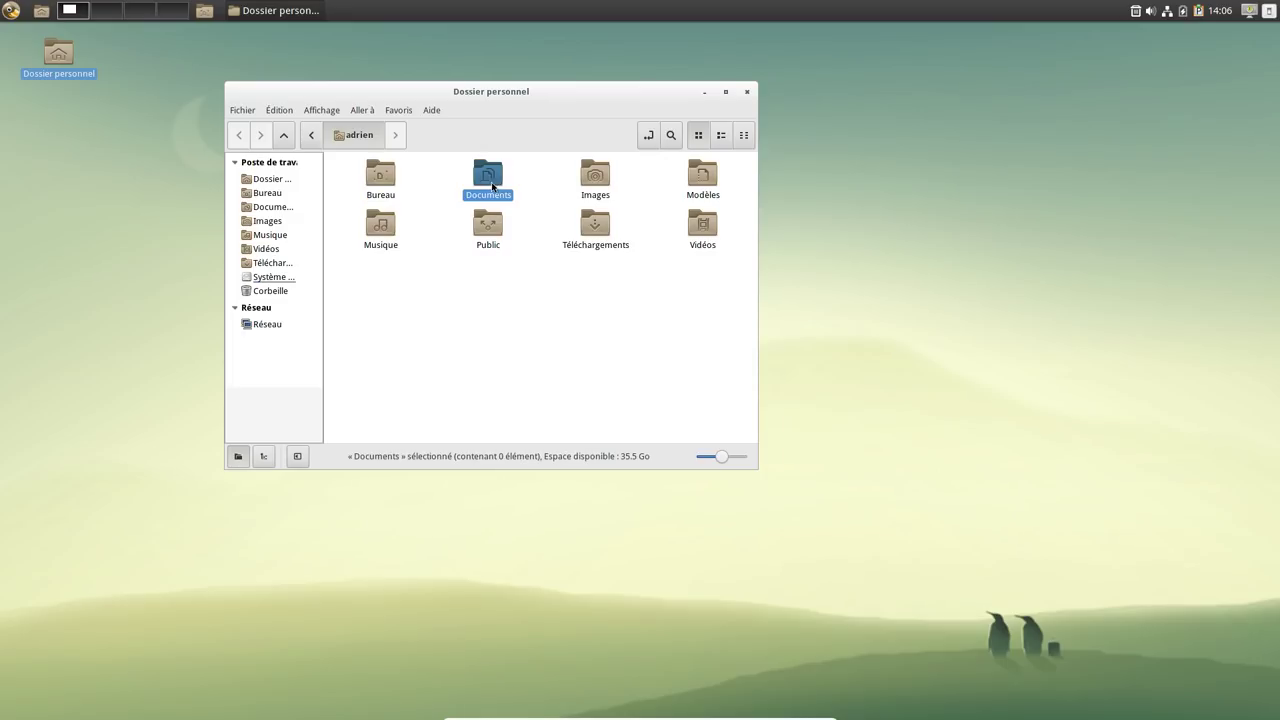
# Try single-click opening in the file manager's Comportement preferences, restore double-click opening and close the preferences.
pyautogui.click(281, 112)
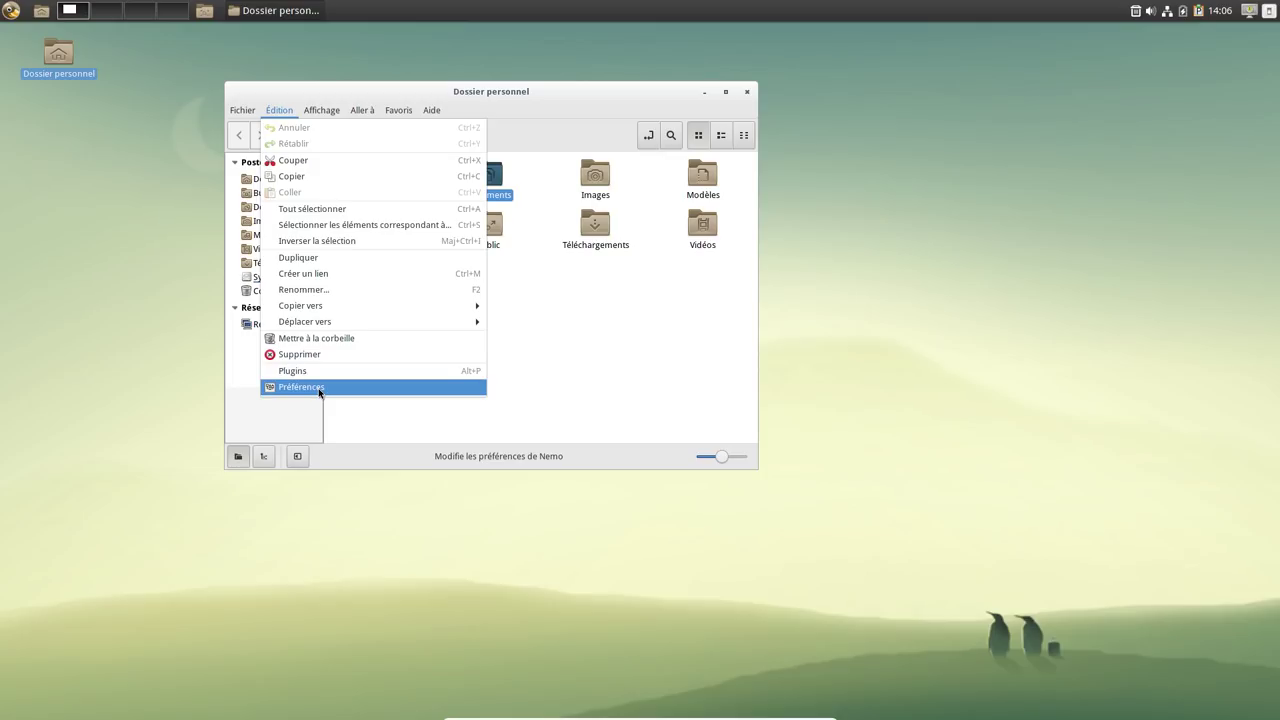
pyautogui.click(320, 388)
pyautogui.click(513, 207)
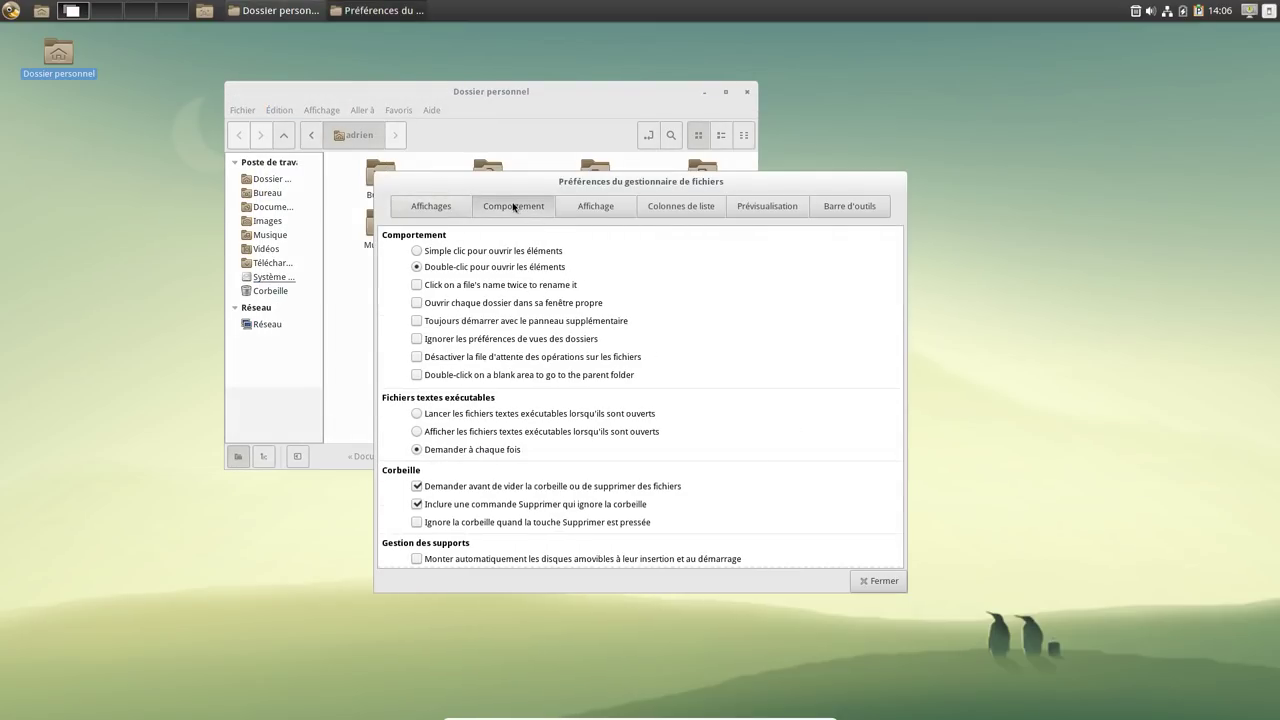
pyautogui.click(417, 251)
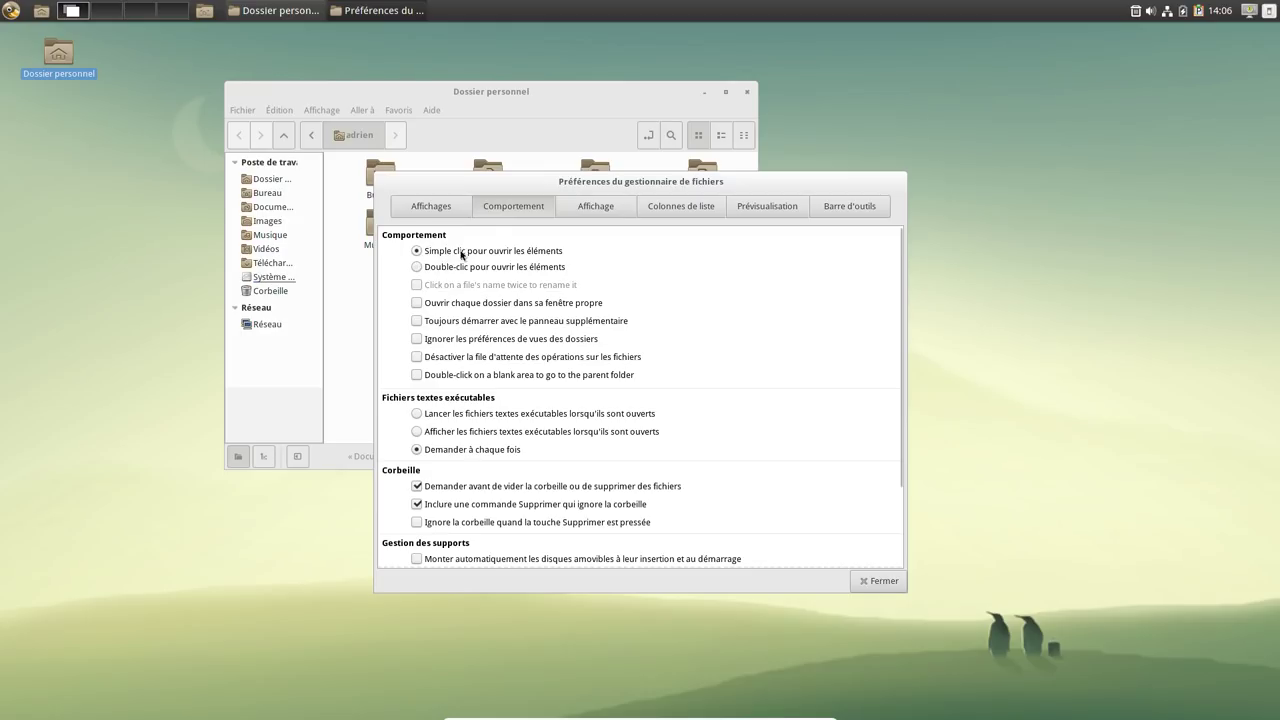
pyautogui.click(474, 268)
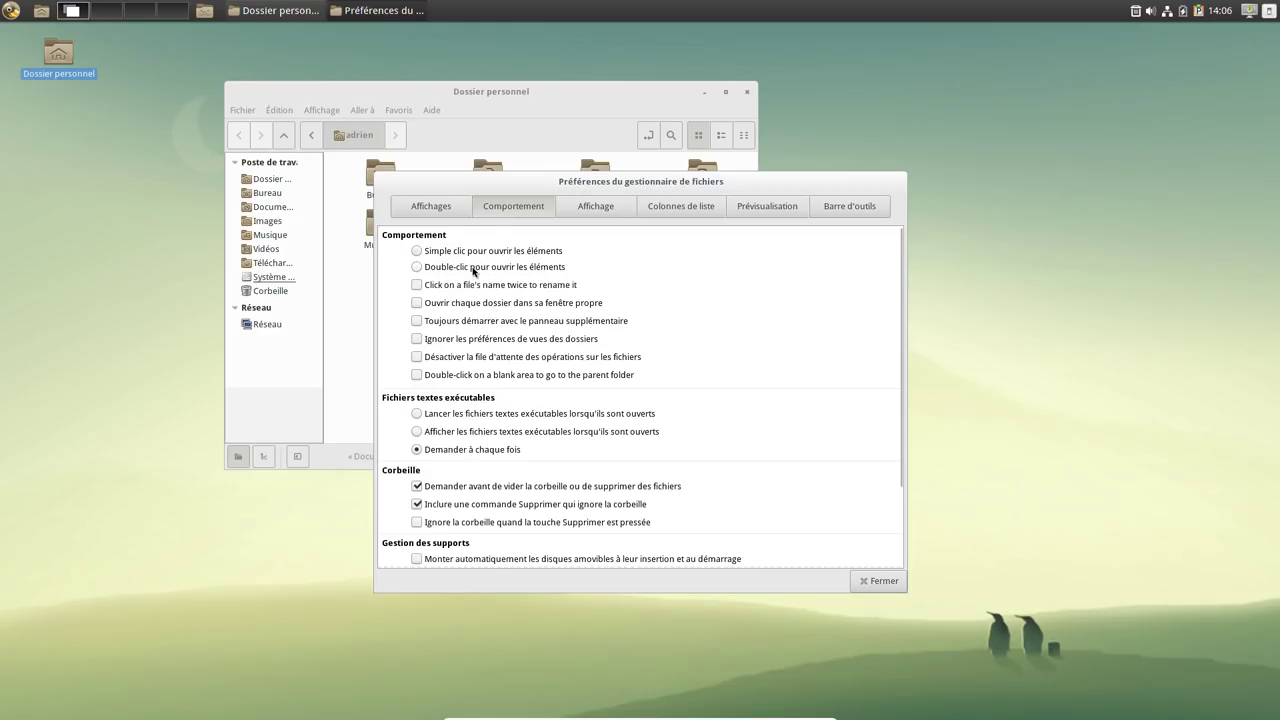
pyautogui.click(880, 581)
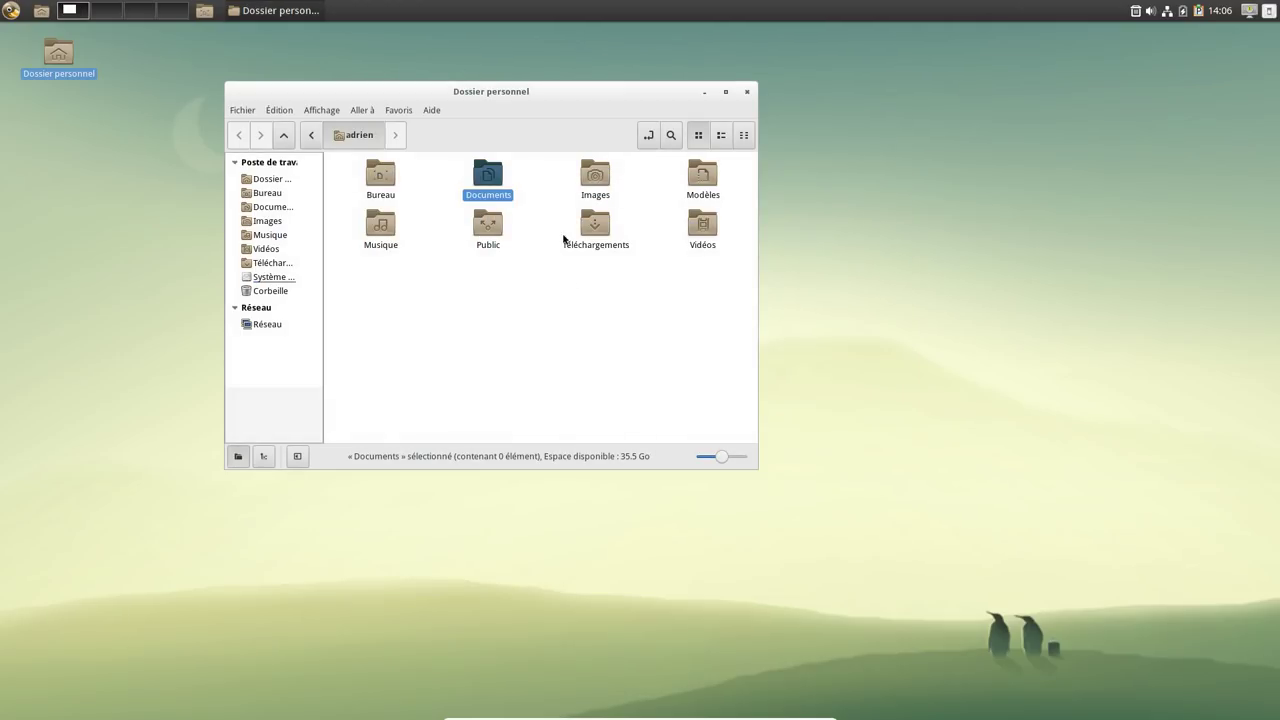
# Check the Nemo file manager's version information, then close the Dossier personnel window.
pyautogui.click(431, 110)
pyautogui.click(446, 148)
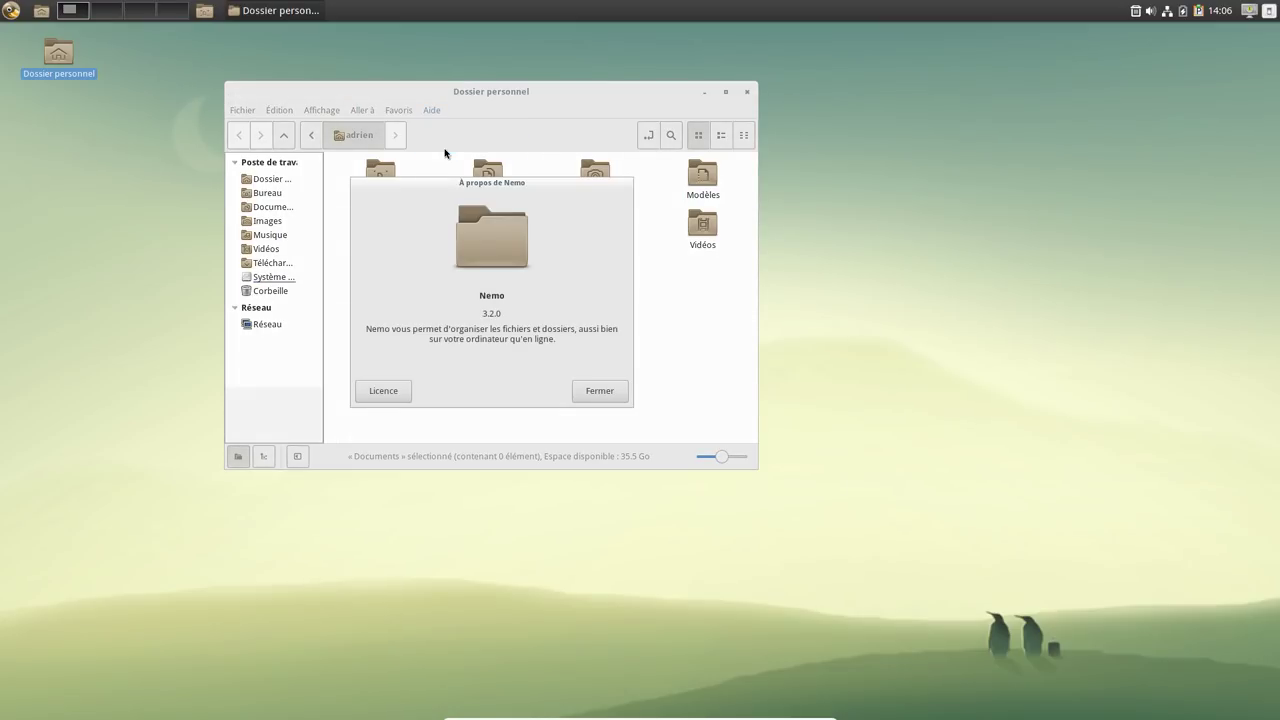
pyautogui.click(582, 394)
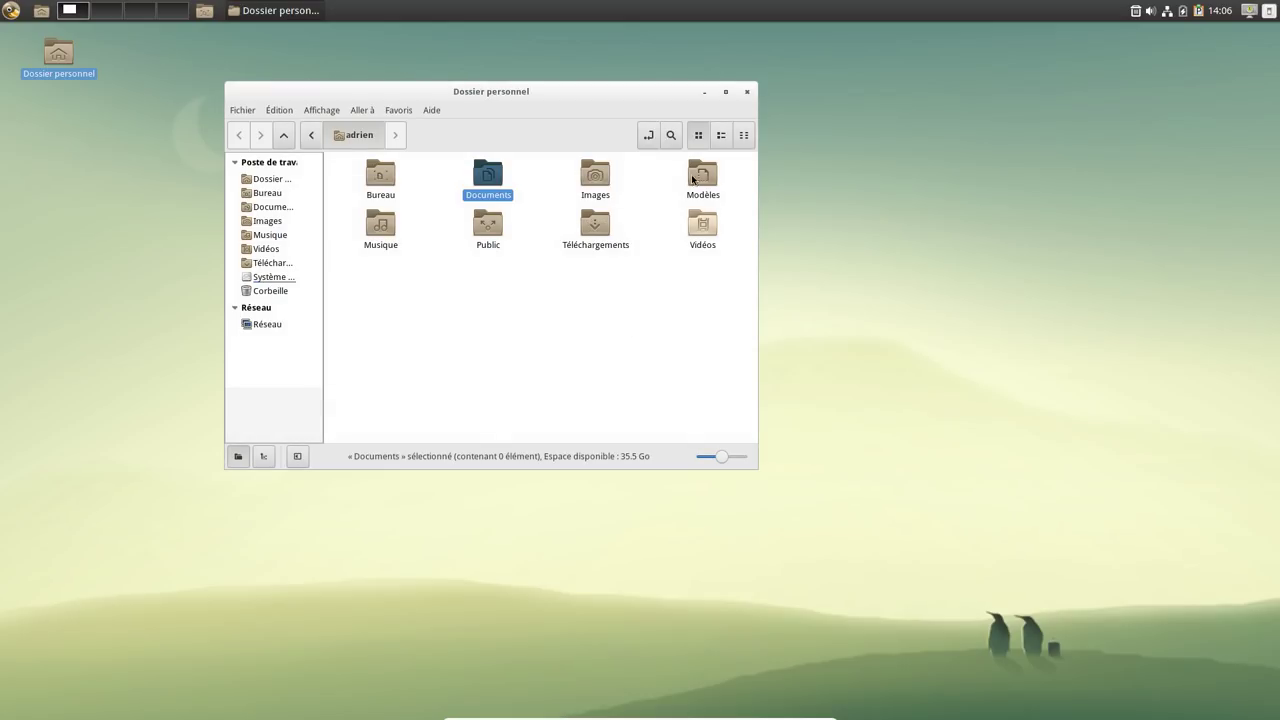
pyautogui.click(747, 93)
# Launch Calculatrice from the Accessoires applications, look at it and close it.
pyautogui.click(11, 10)
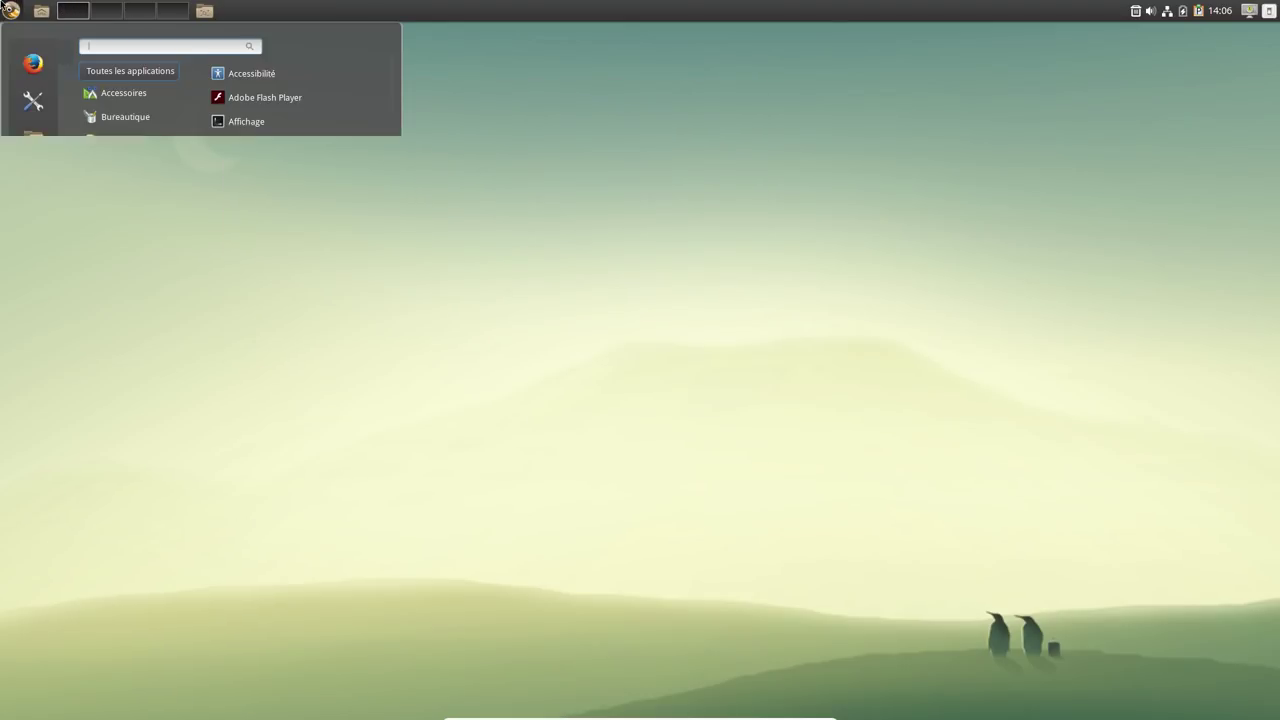
pyautogui.moveTo(138, 103)
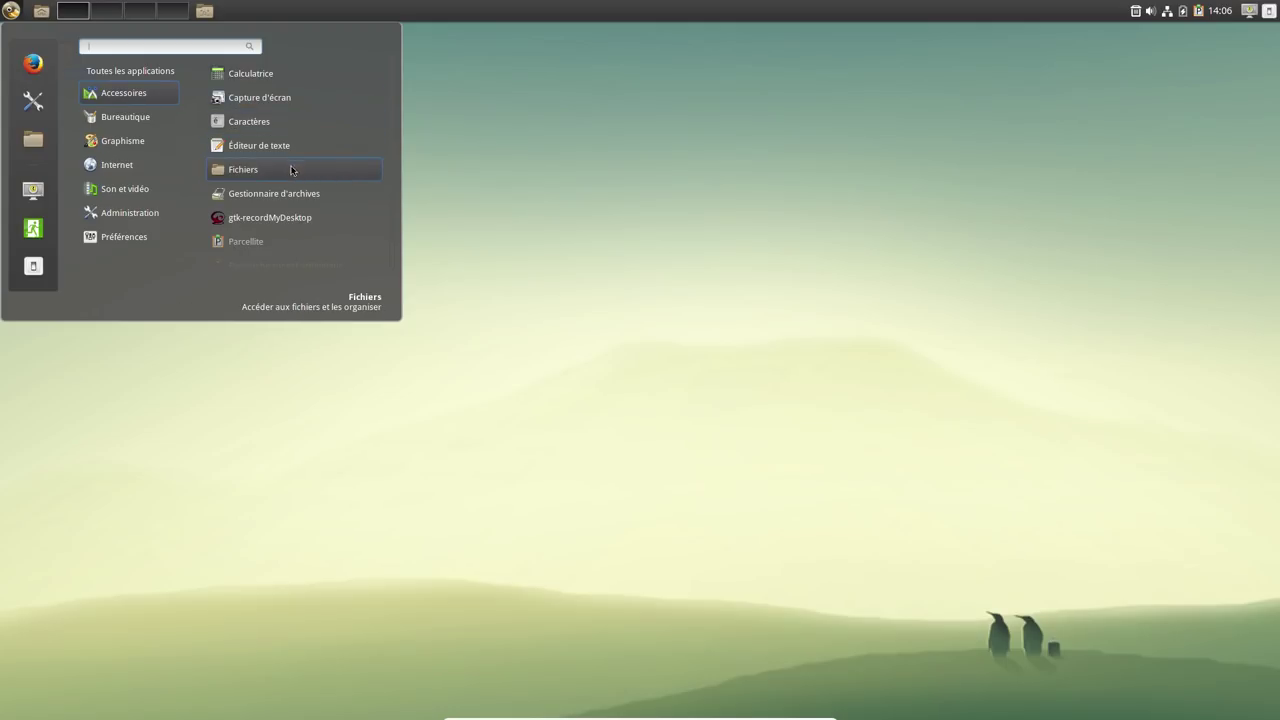
pyautogui.click(293, 74)
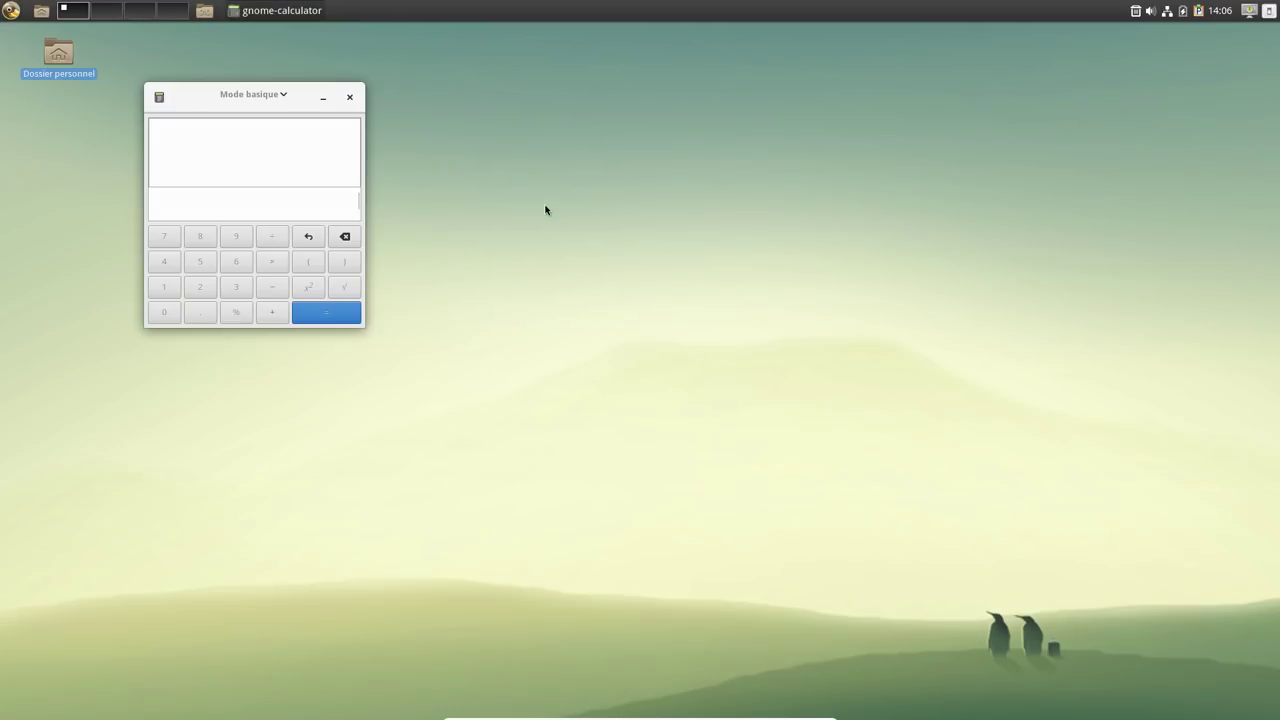
pyautogui.click(349, 99)
# Launch the text editor from the hidden dock, reposition its window, check its version information and close it.
pyautogui.moveTo(690, 690)
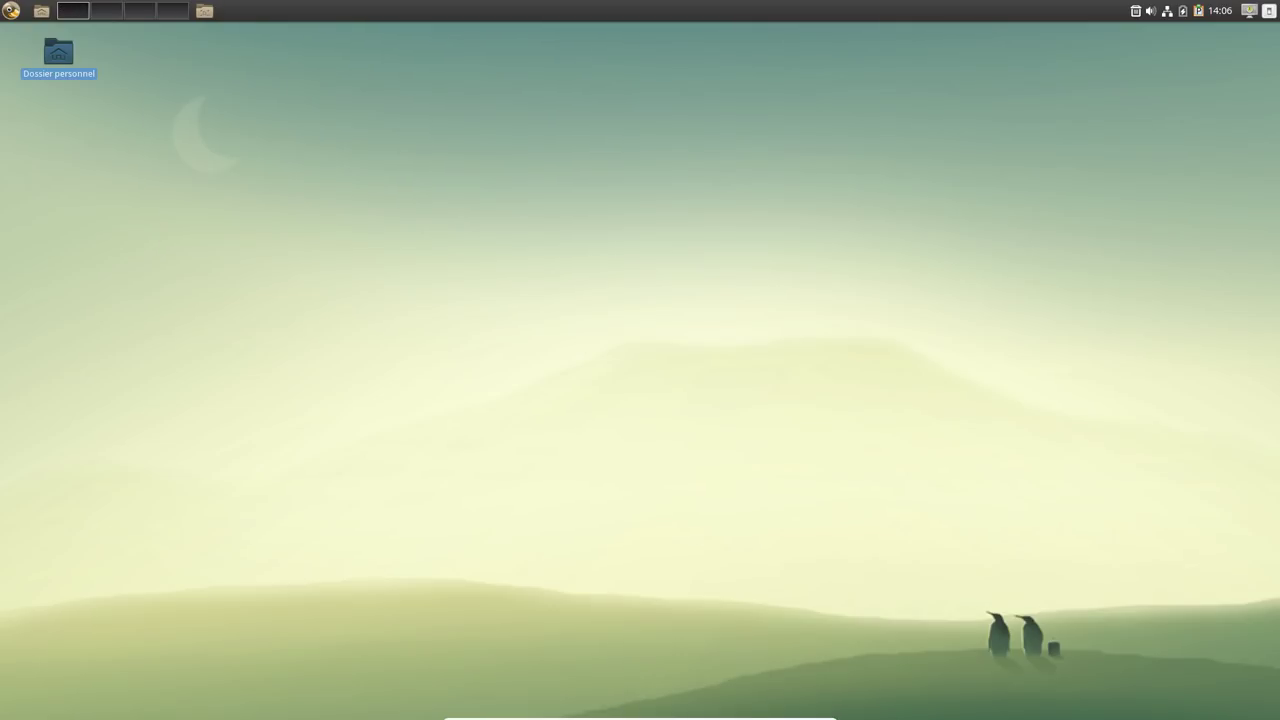
pyautogui.click(818, 702)
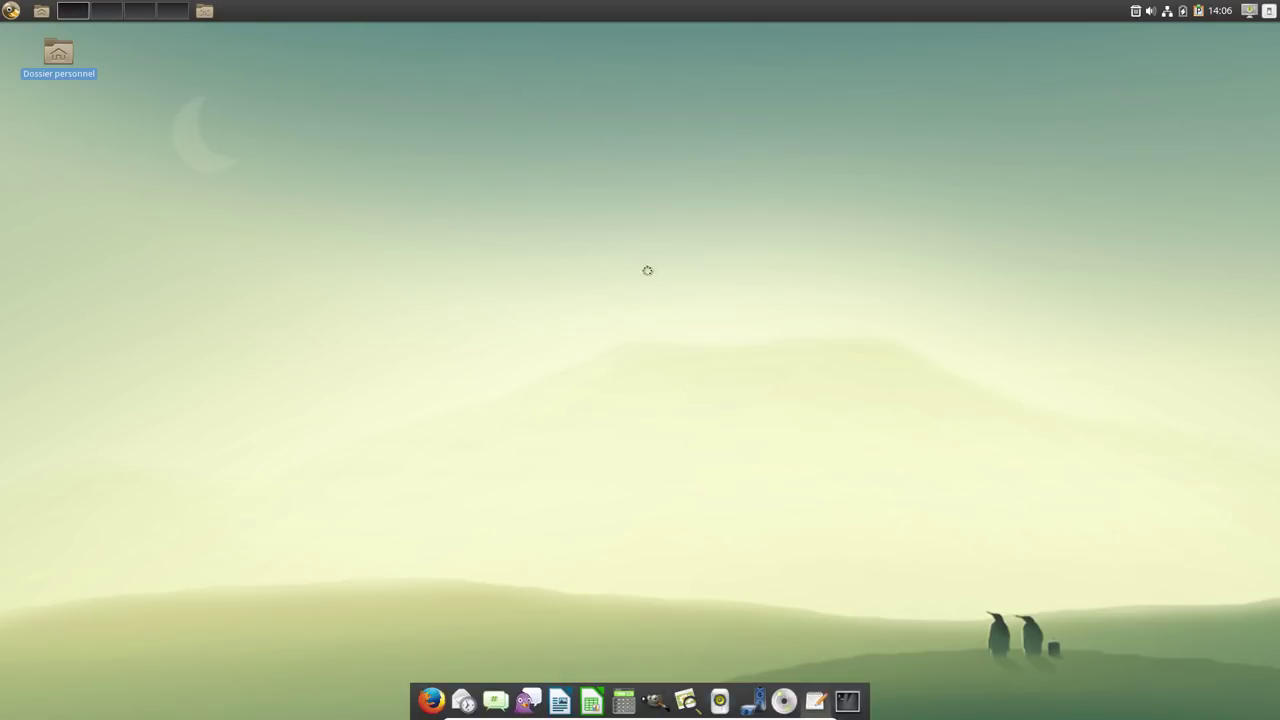
pyautogui.moveTo(398, 119); pyautogui.dragTo(731, 117)
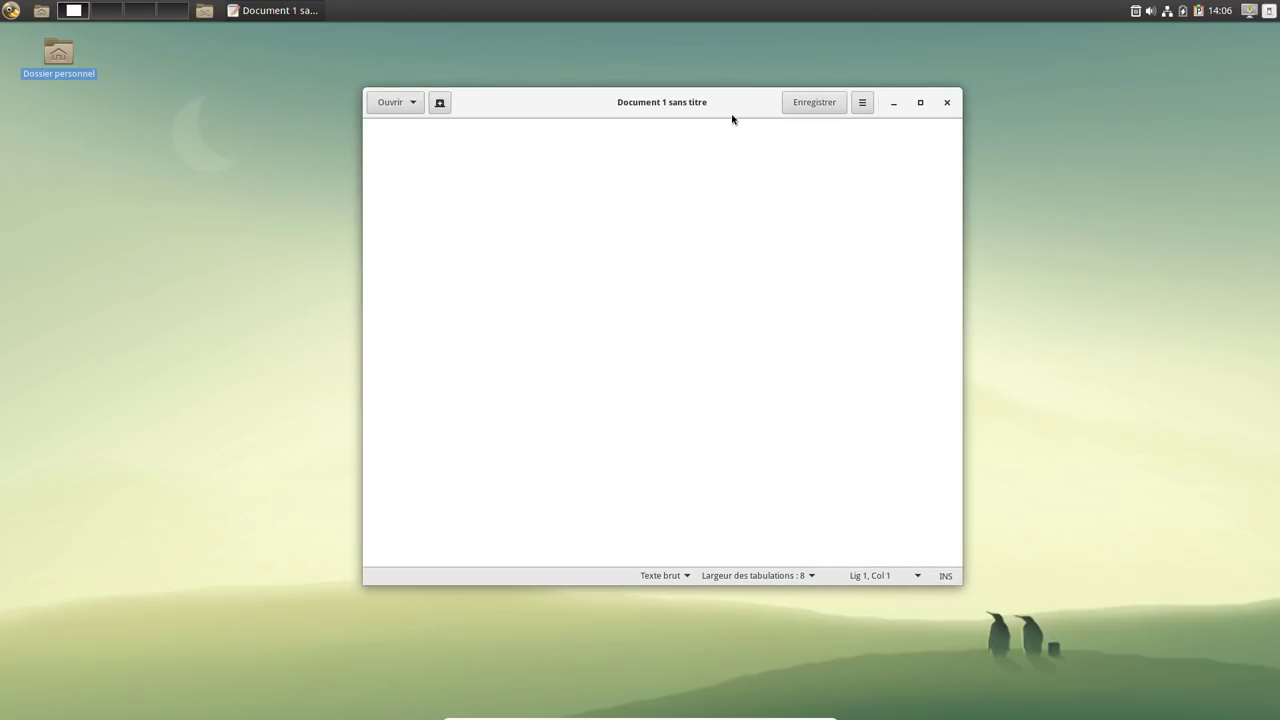
pyautogui.click(864, 104)
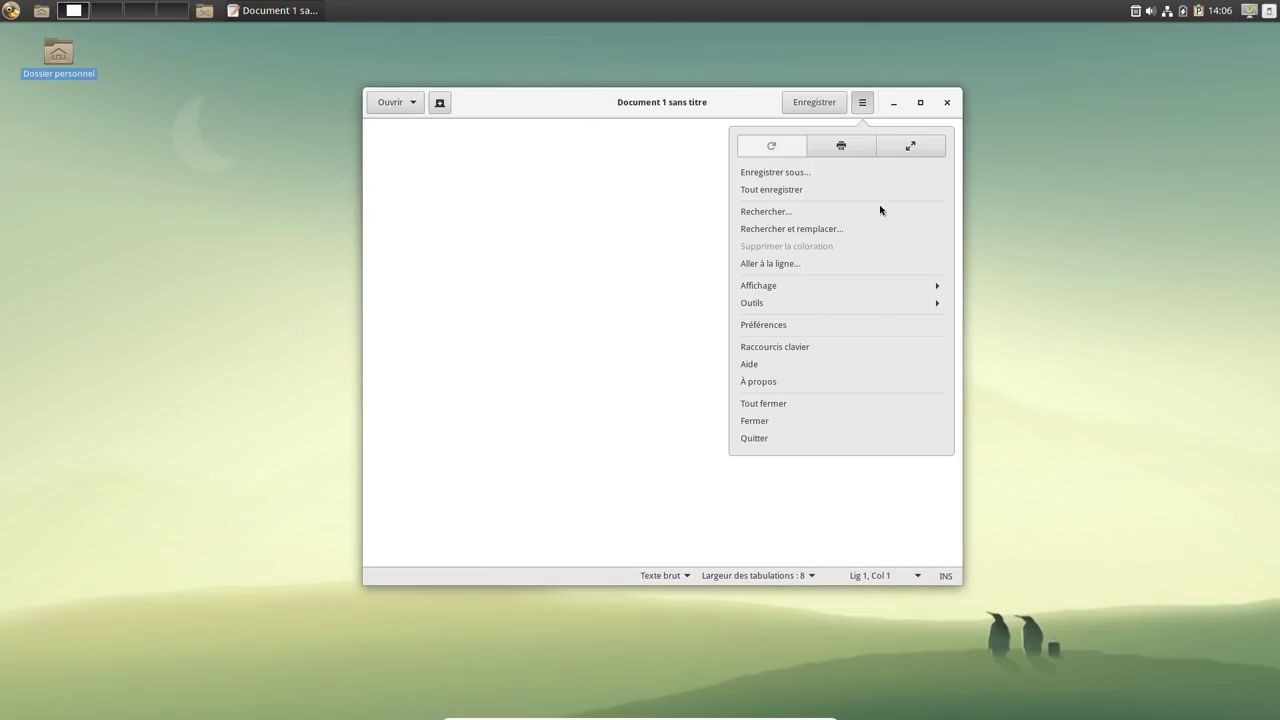
pyautogui.click(771, 382)
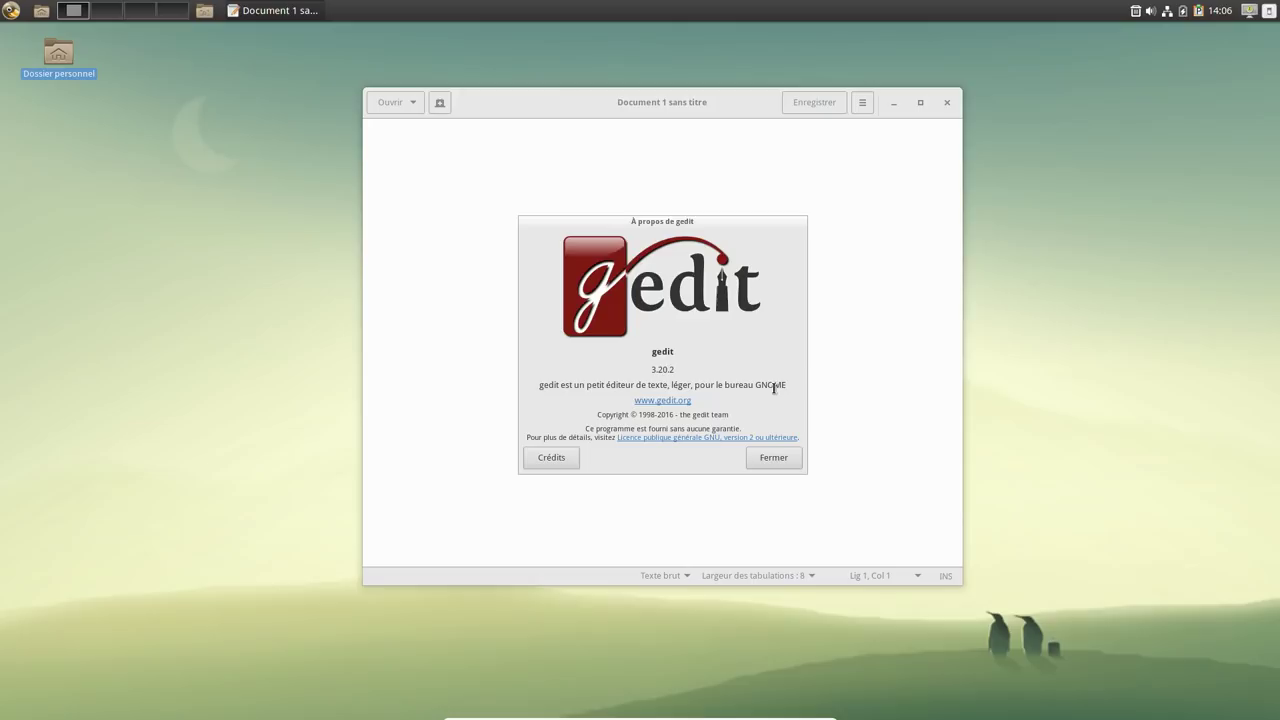
pyautogui.click(772, 459)
pyautogui.click(947, 102)
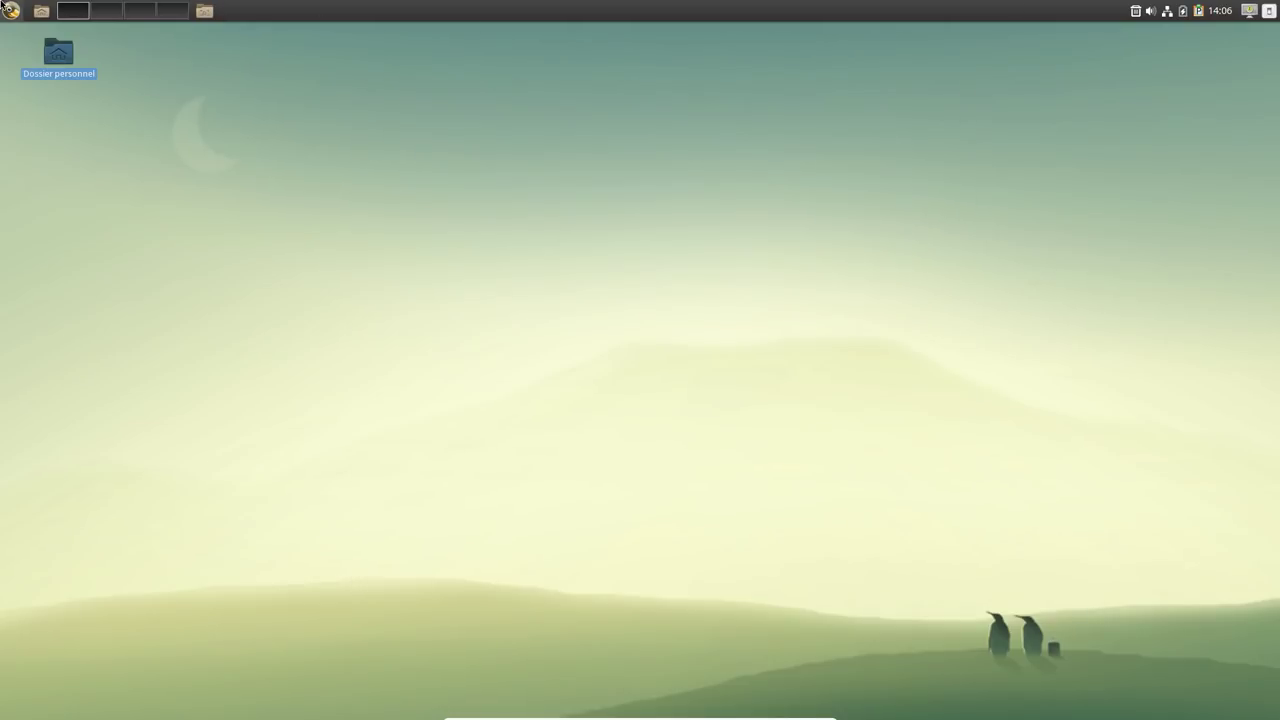
# Launch LibreOffice Impress from the Bureautique applications, check the LibreOffice version information and close it.
pyautogui.click(11, 11)
pyautogui.moveTo(130, 121)
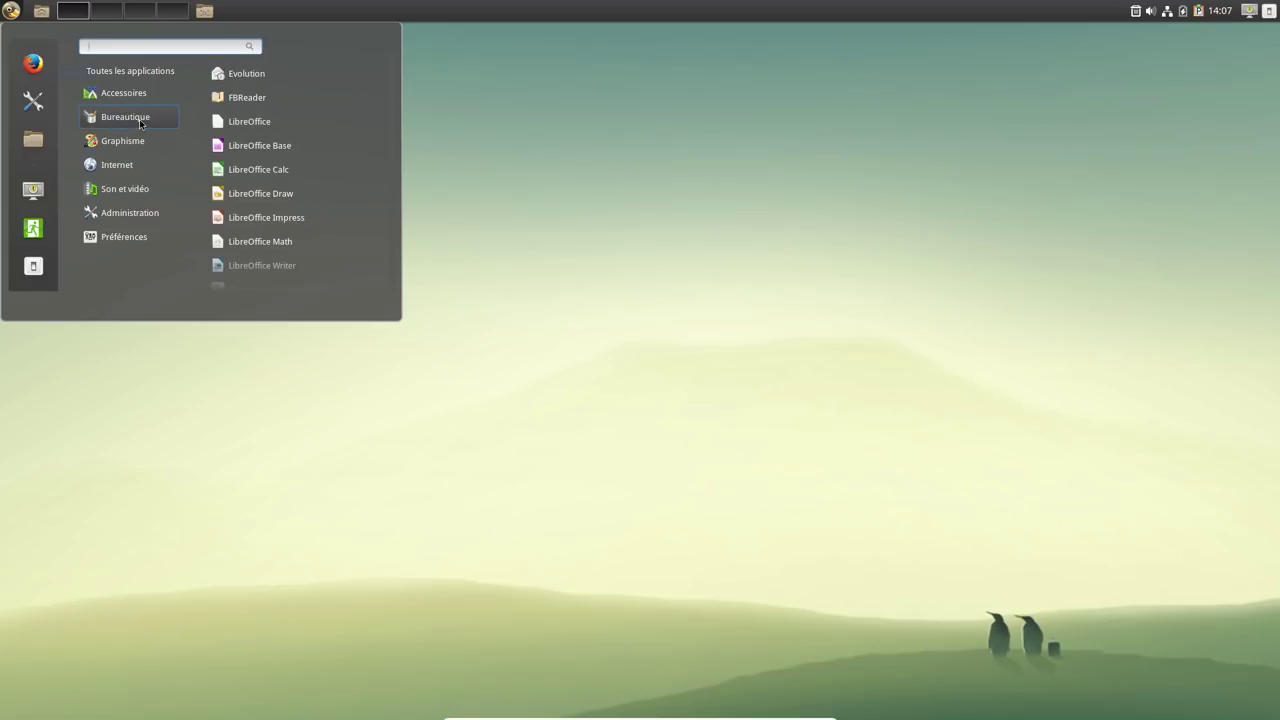
pyautogui.click(273, 216)
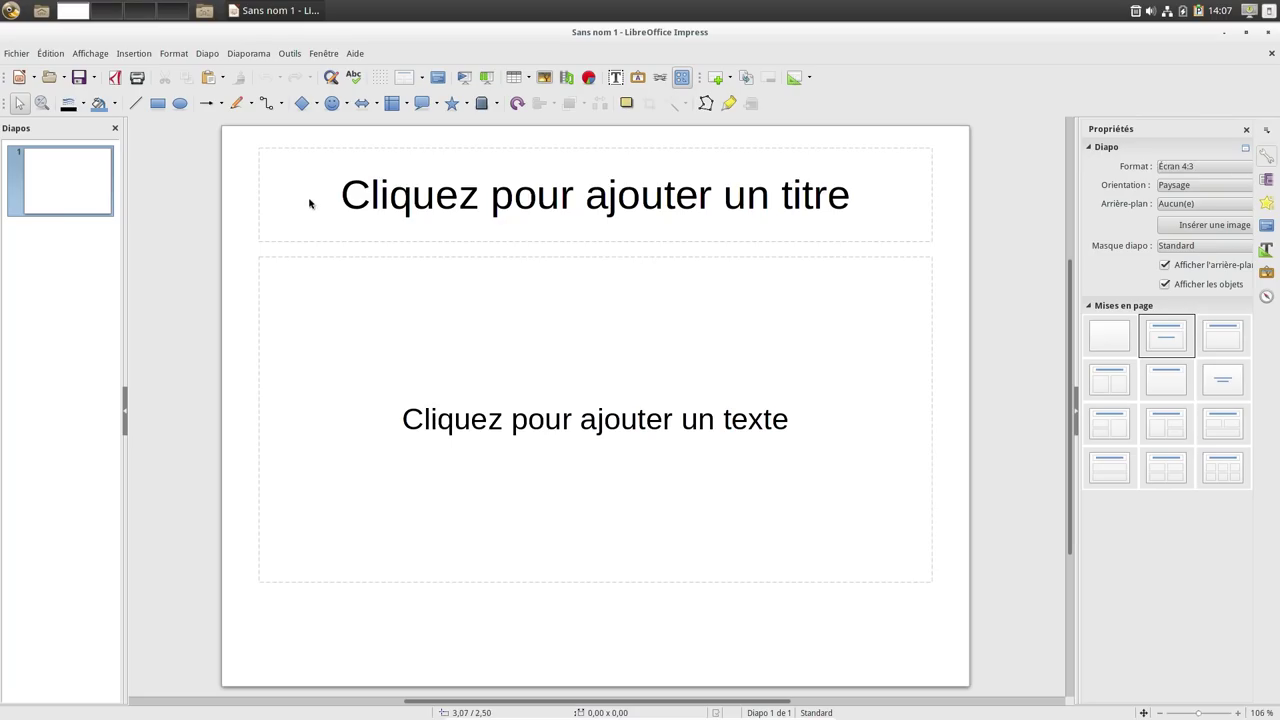
pyautogui.click(355, 54)
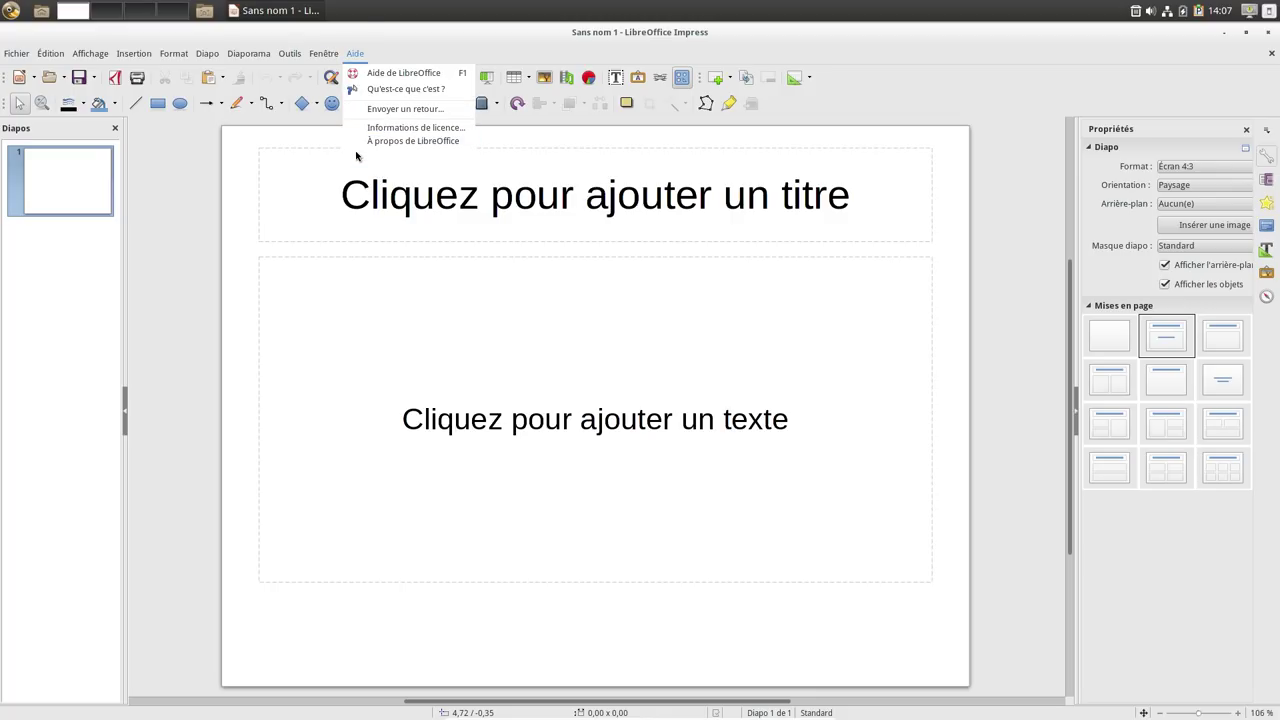
pyautogui.click(368, 141)
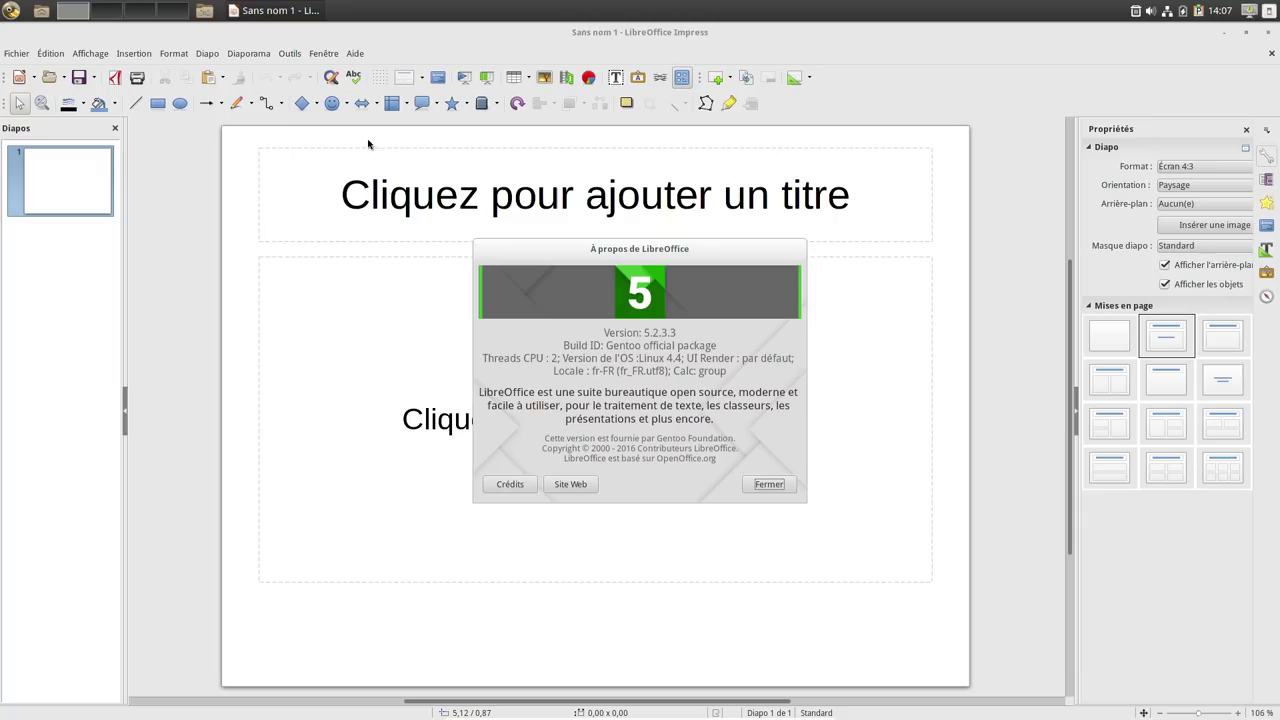
pyautogui.click(763, 484)
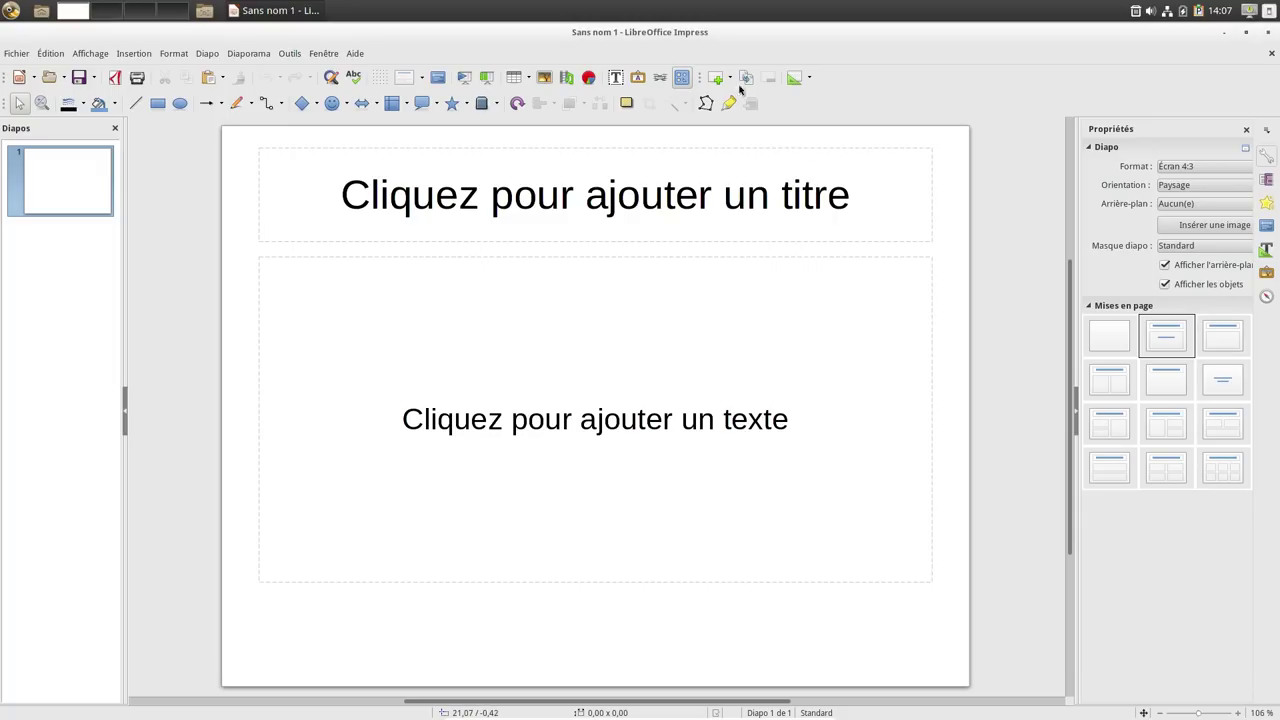
pyautogui.click(1267, 32)
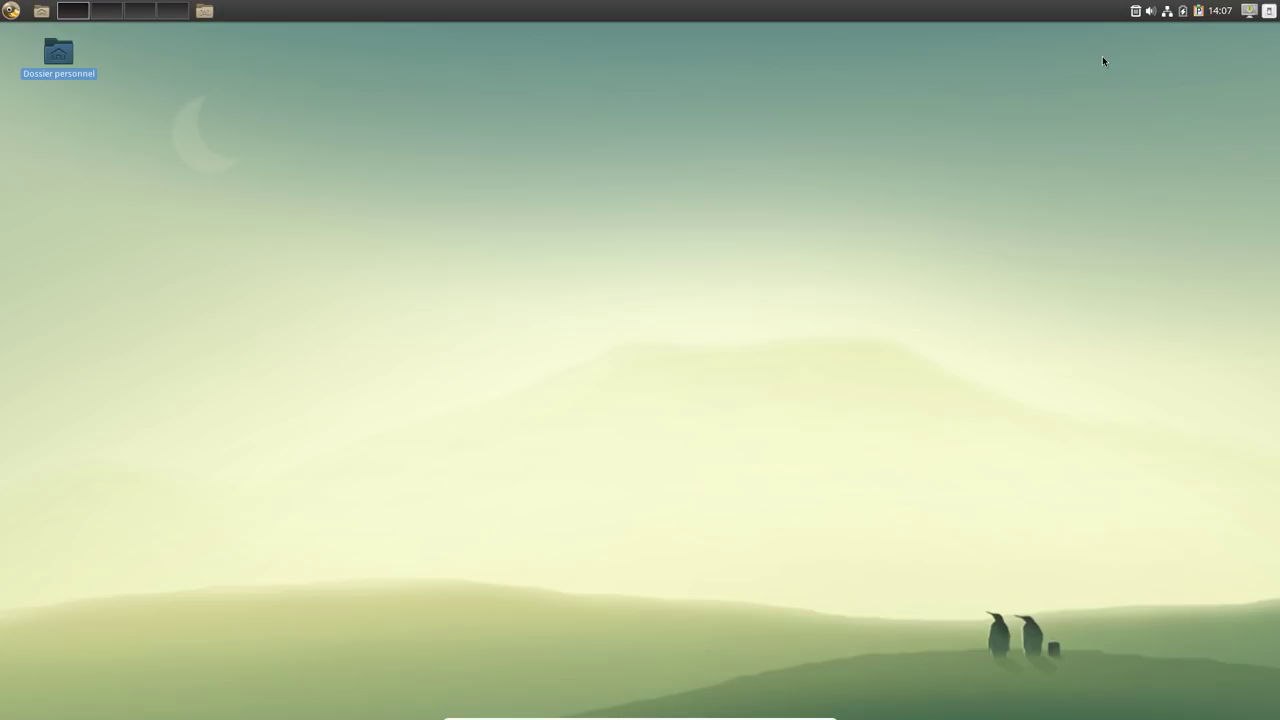
# Launch Visionneur de documents from the Bureautique applications, check its version information and close it.
pyautogui.click(10, 10)
pyautogui.moveTo(130, 117)
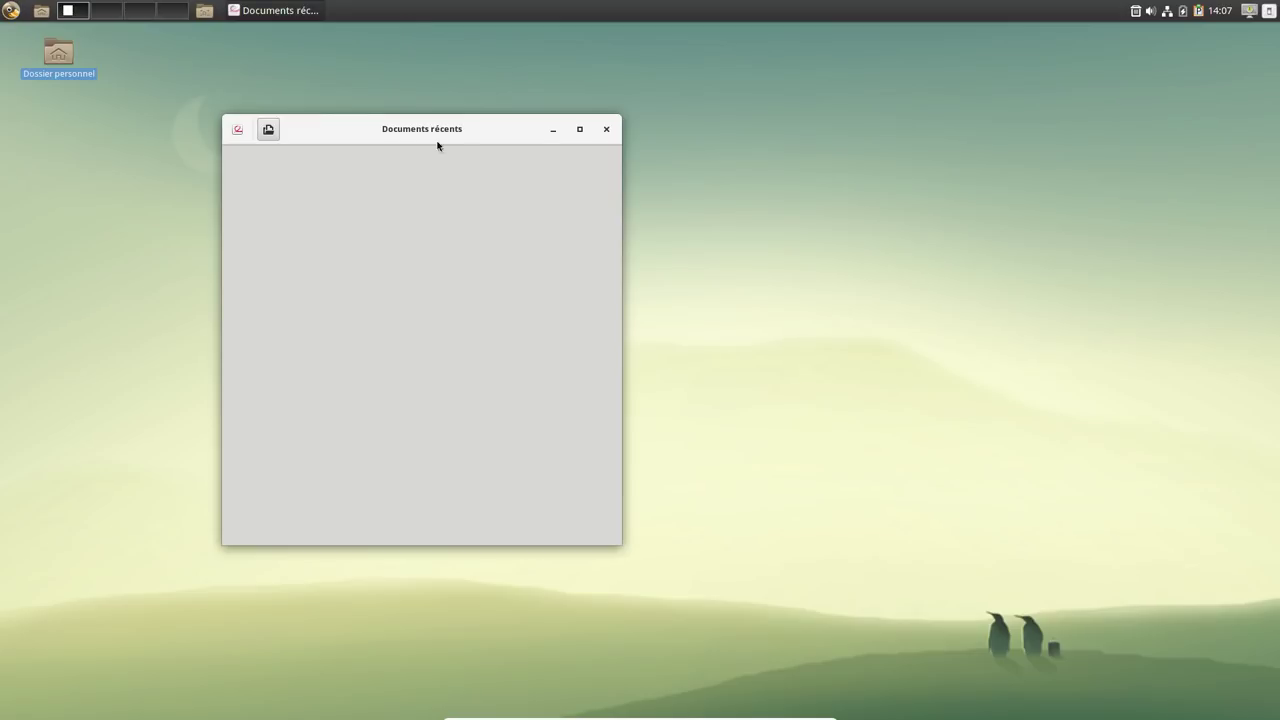
pyautogui.click(234, 131)
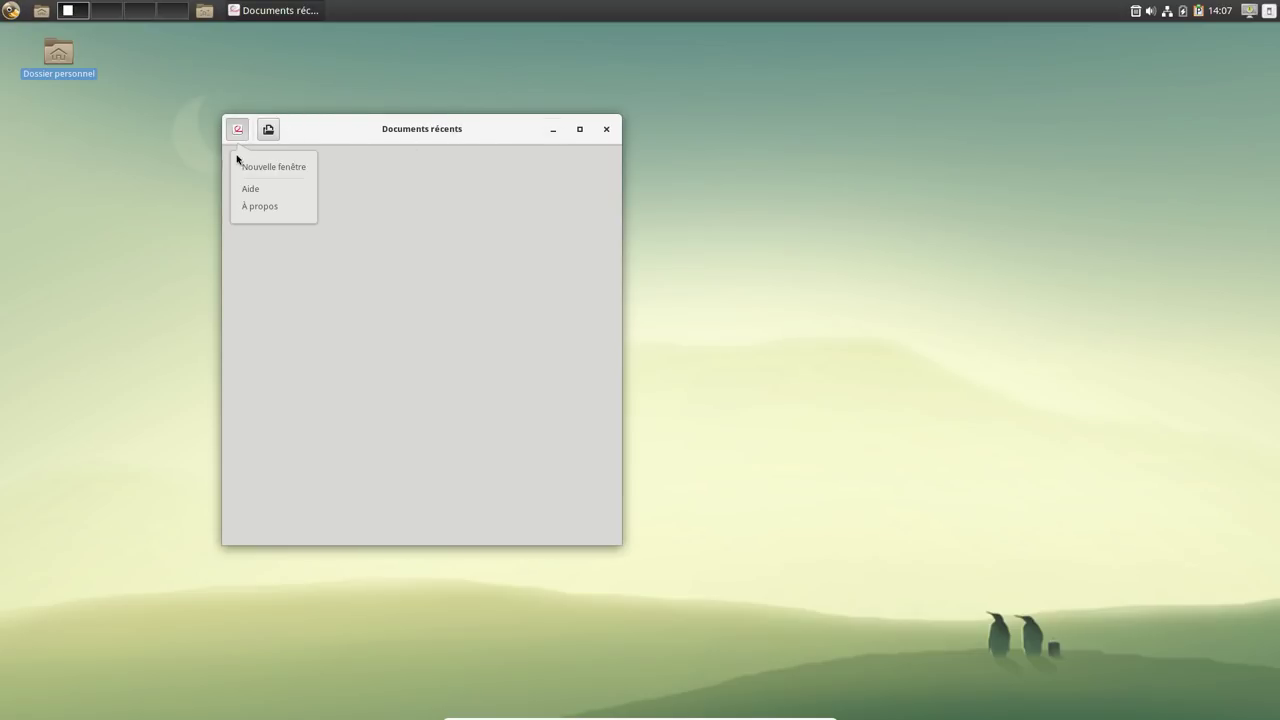
pyautogui.click(264, 212)
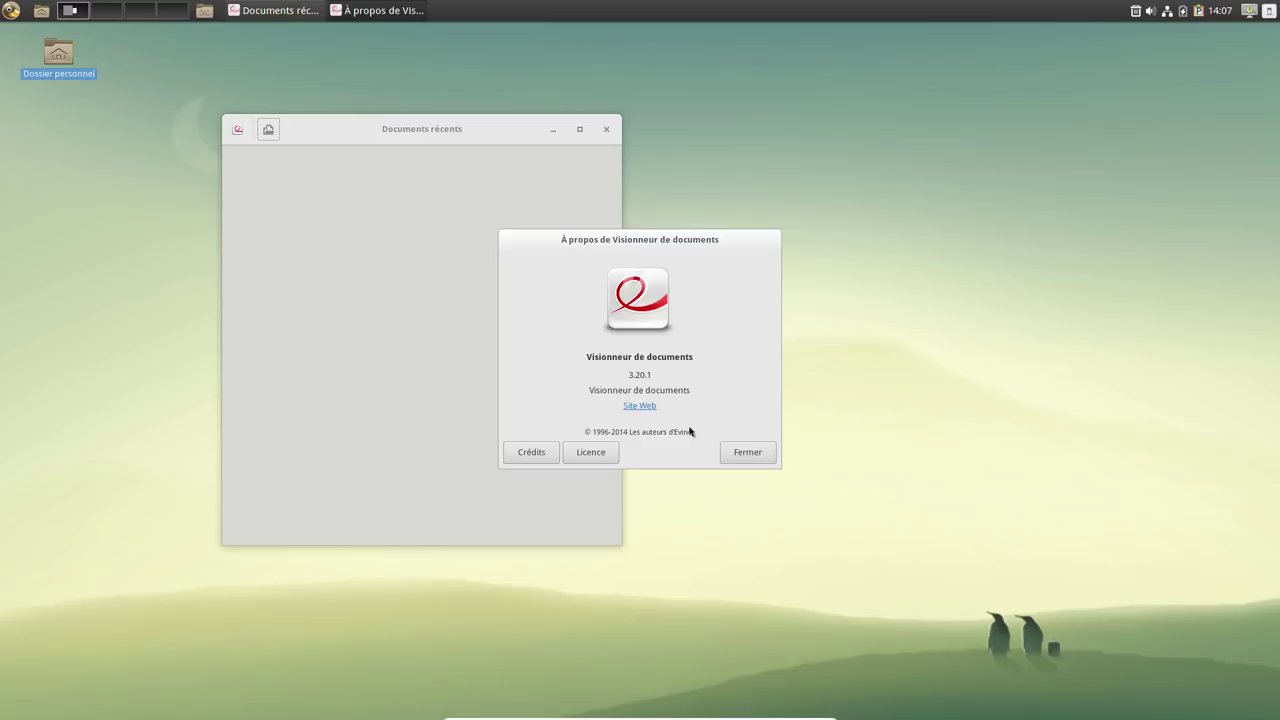
pyautogui.click(747, 453)
pyautogui.click(606, 129)
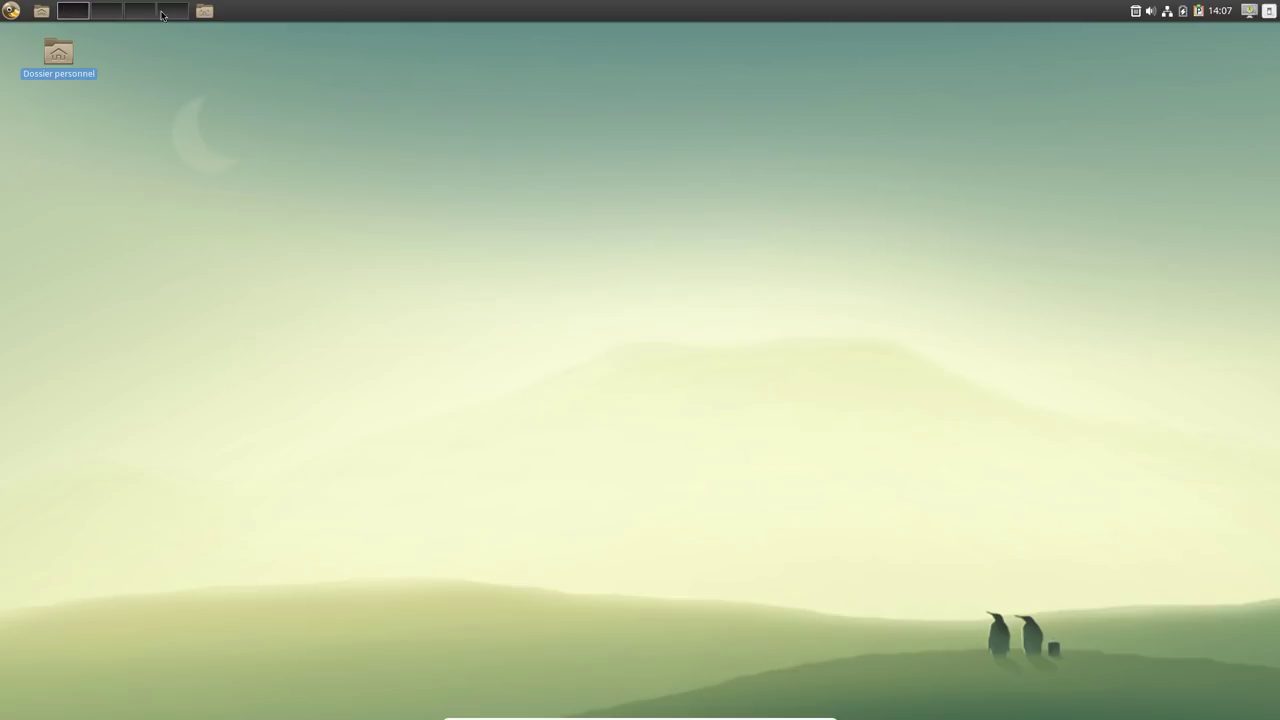
# Launch Evolution from the Bureautique applications, go through its welcome assistant up to the Identité page and close it.
pyautogui.click(11, 10)
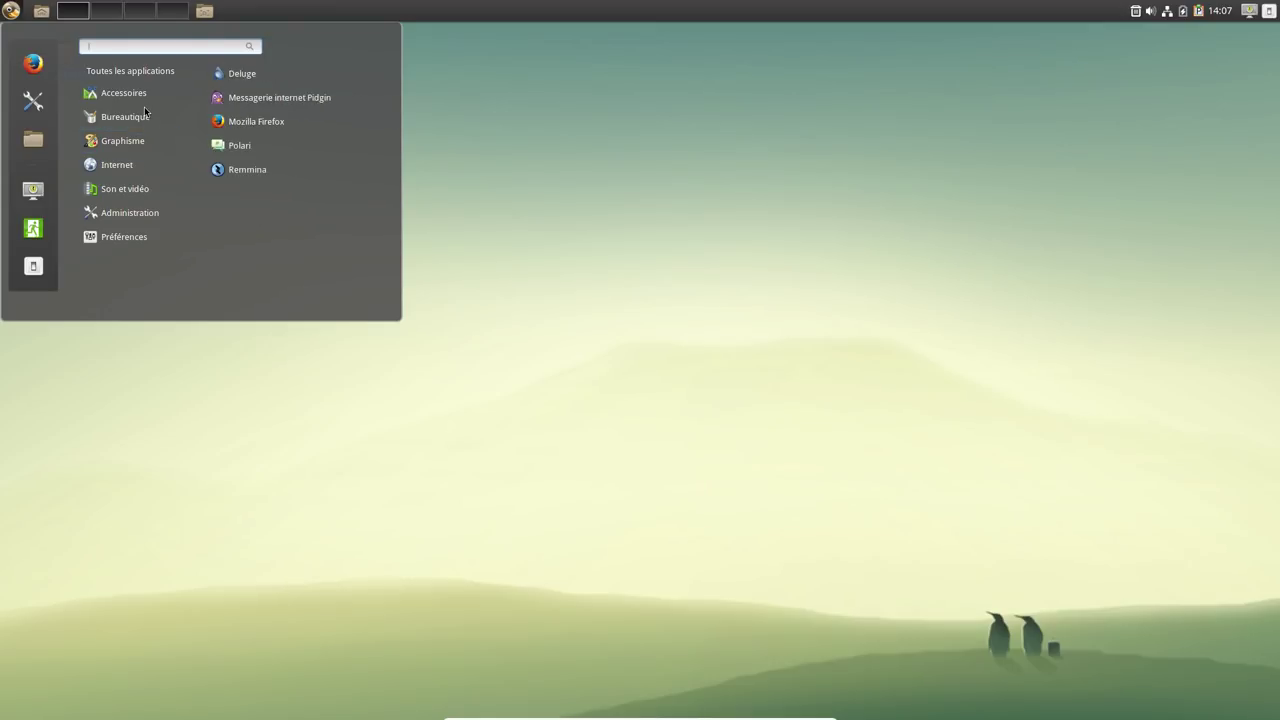
pyautogui.moveTo(125, 116)
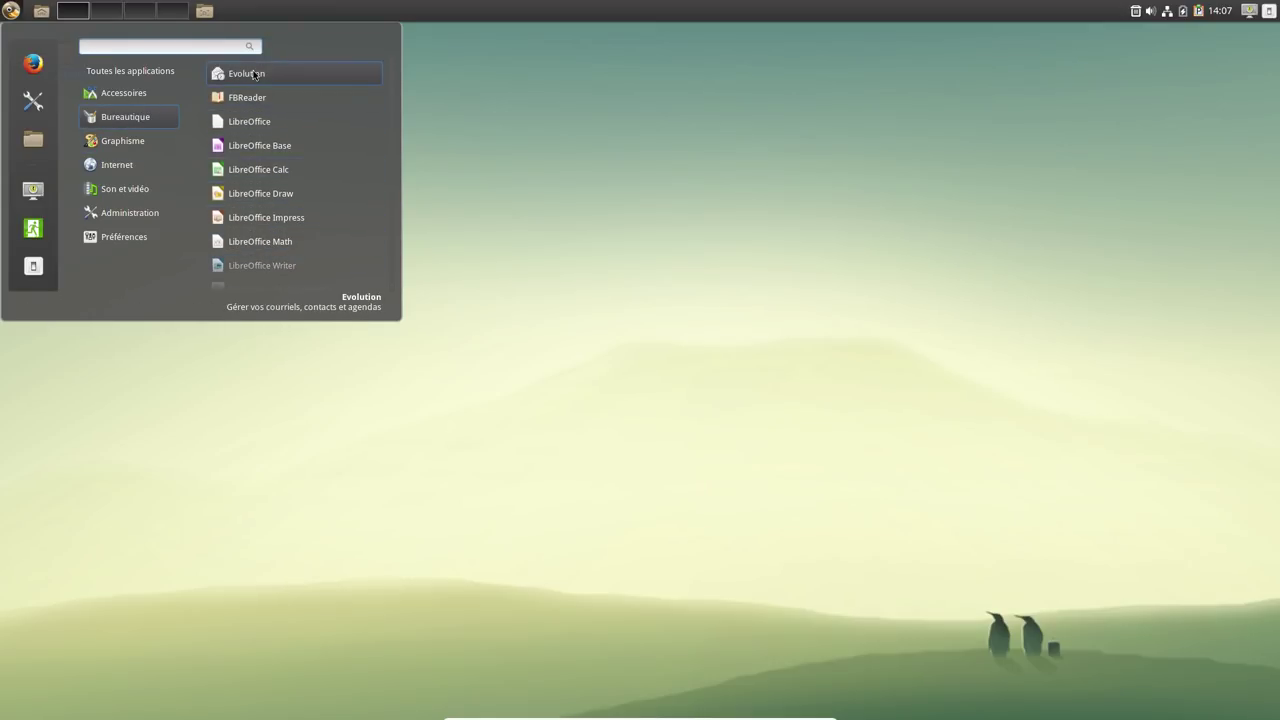
pyautogui.click(252, 70)
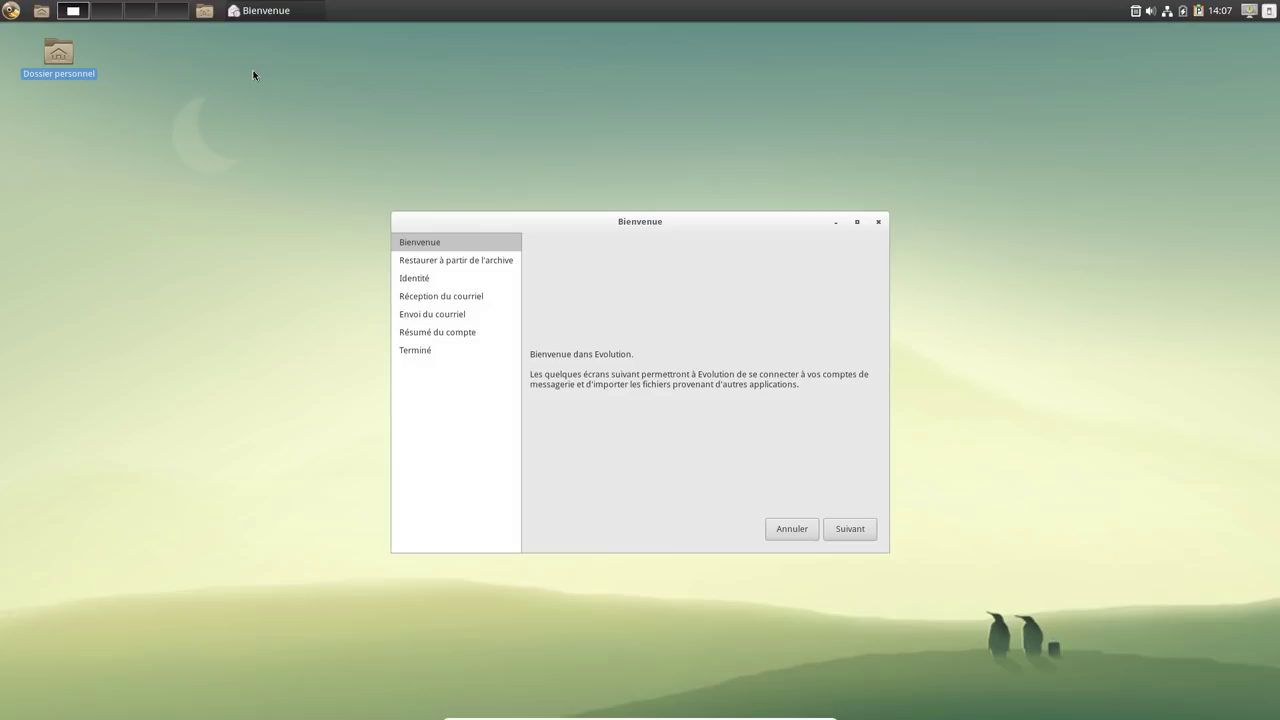
pyautogui.click(841, 532)
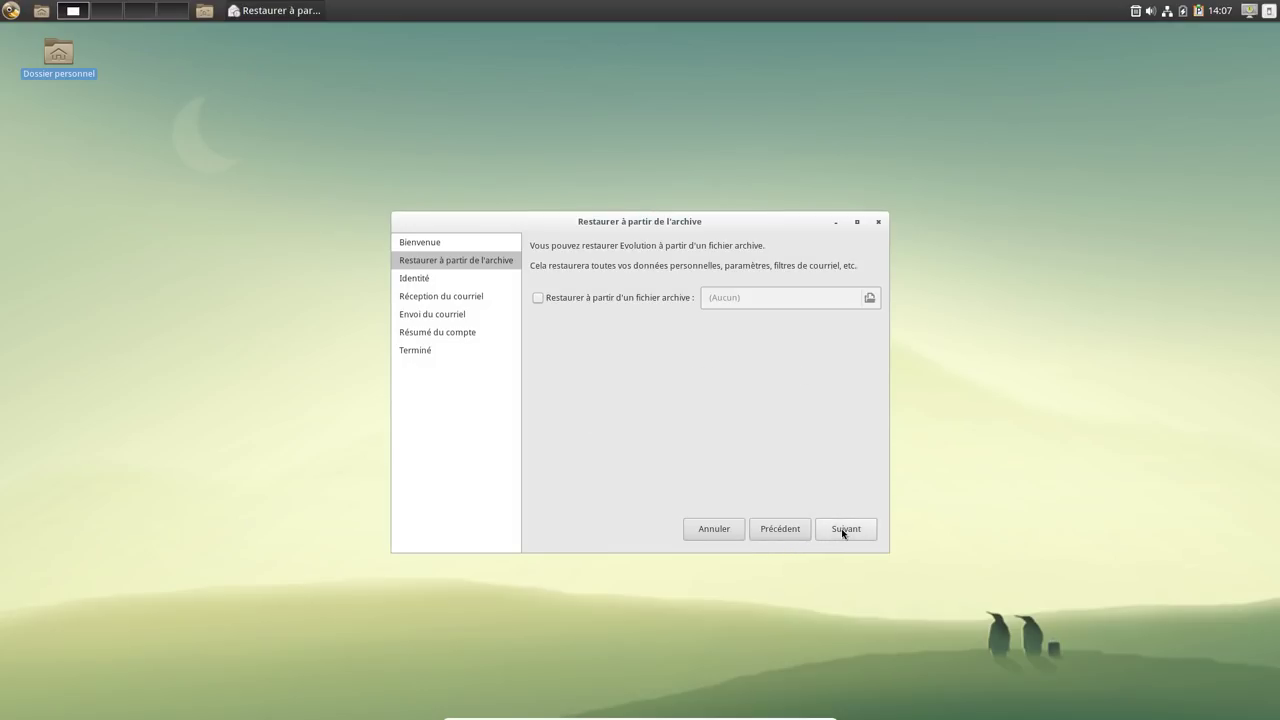
pyautogui.click(842, 532)
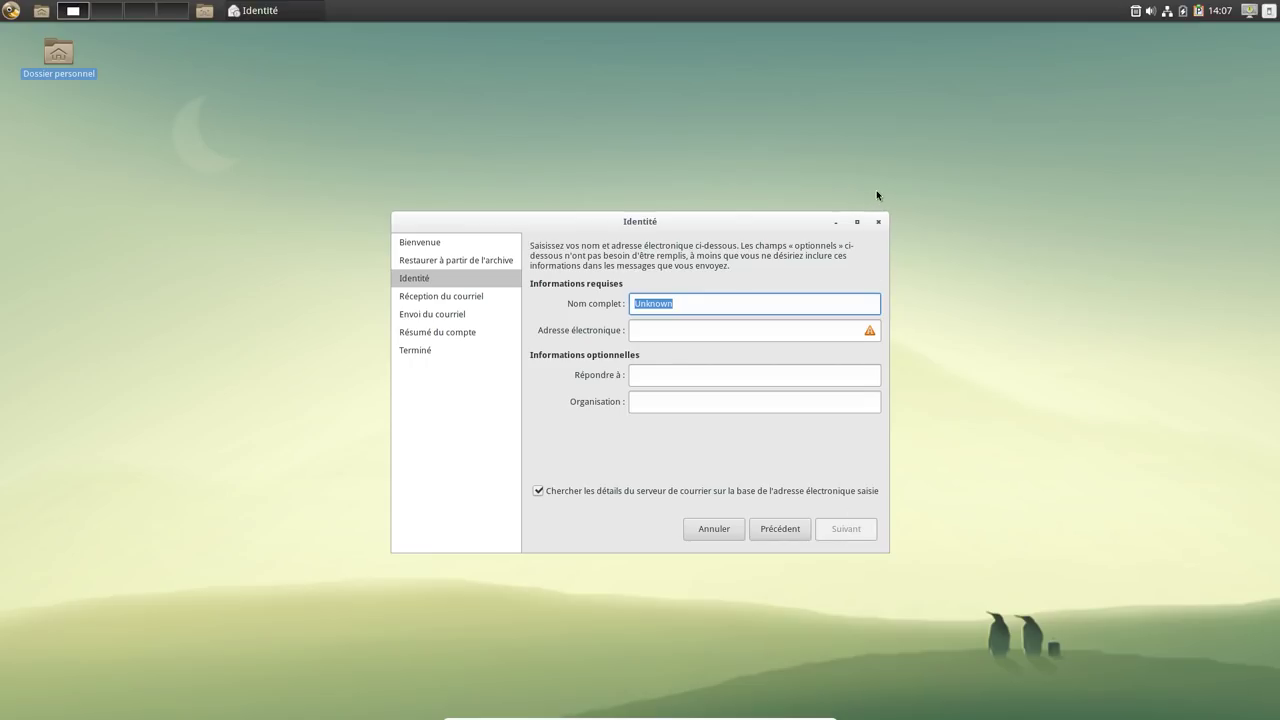
pyautogui.click(876, 225)
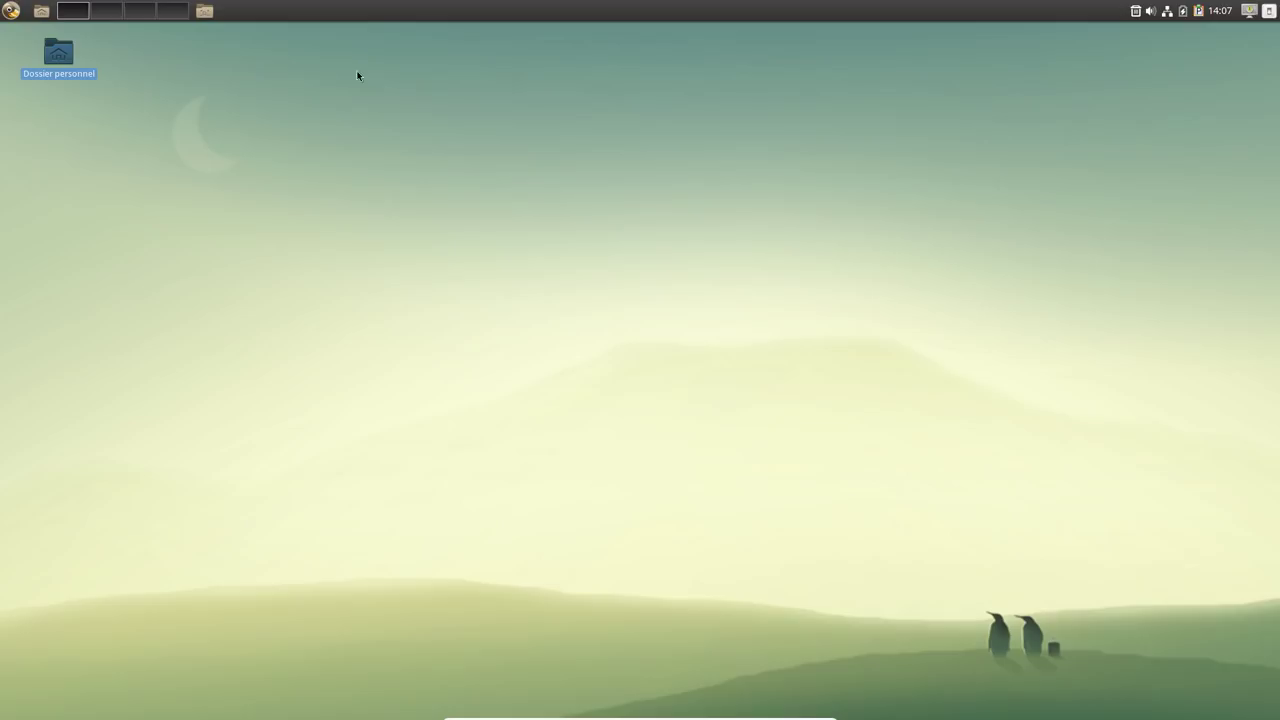
# Launch Outil de numérisation Simple Scan from the Graphisme applications and look at its window.
pyautogui.click(8, 9)
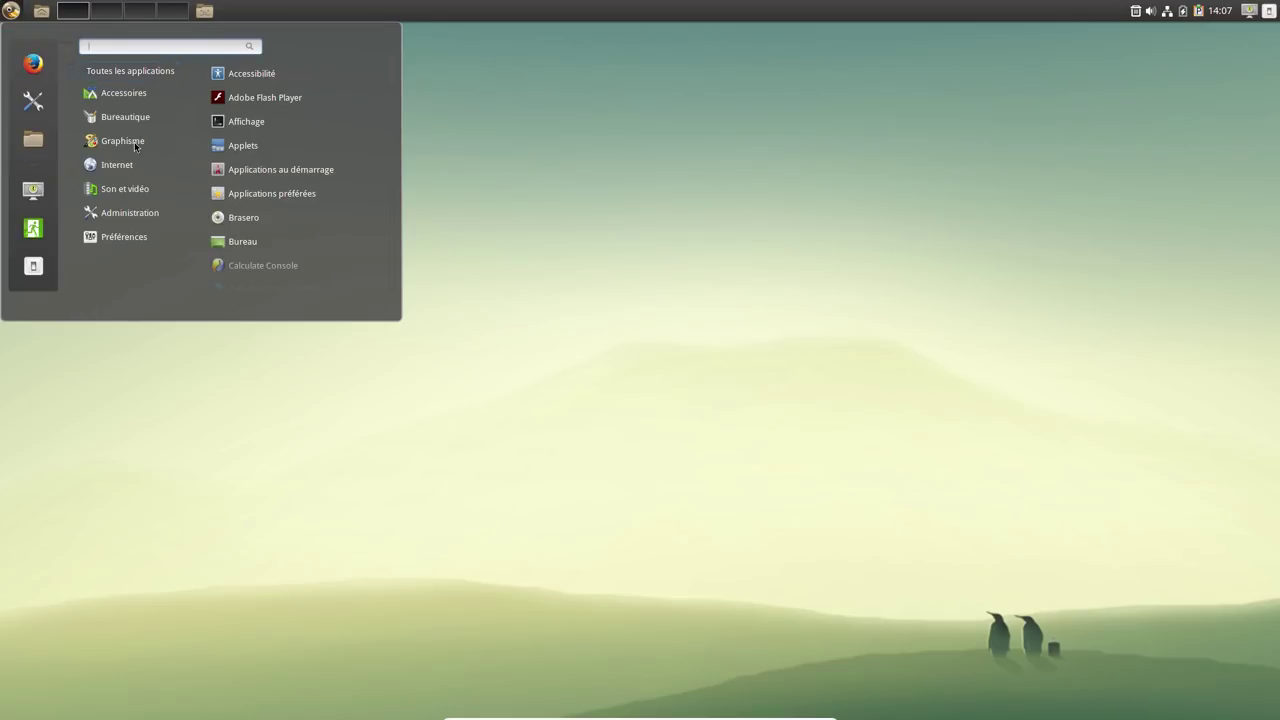
pyautogui.moveTo(120, 140)
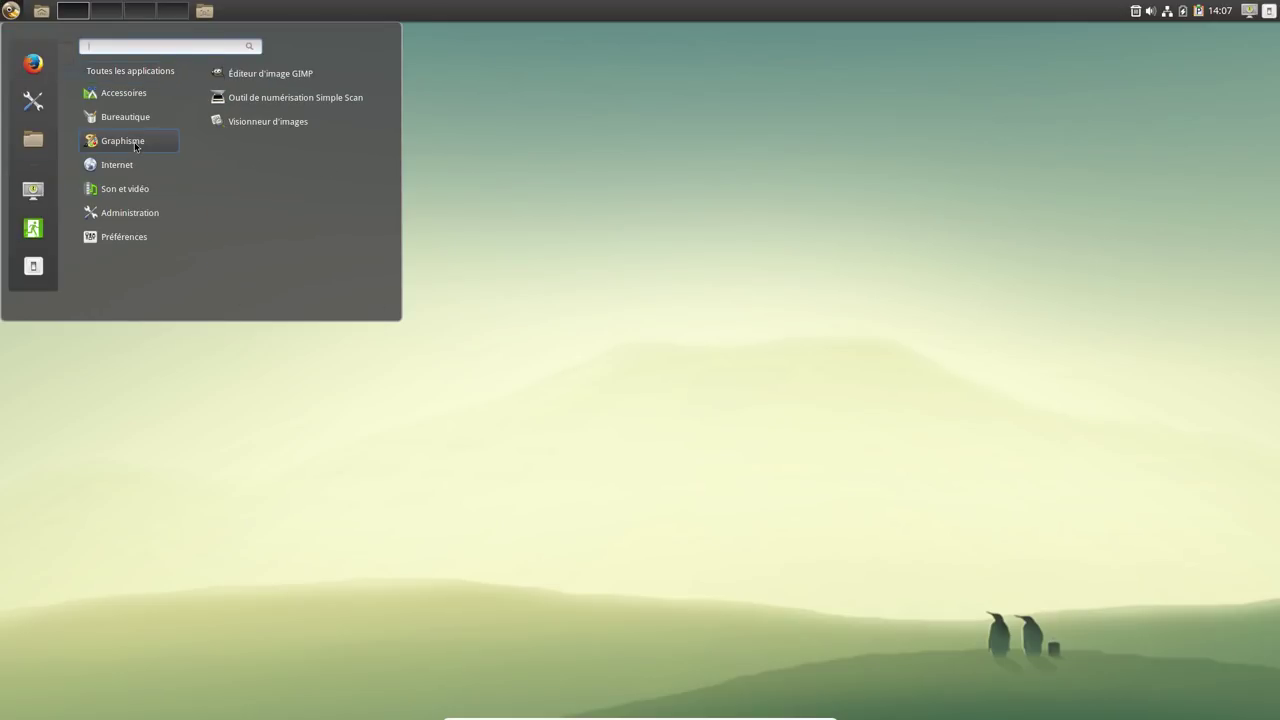
pyautogui.click(310, 98)
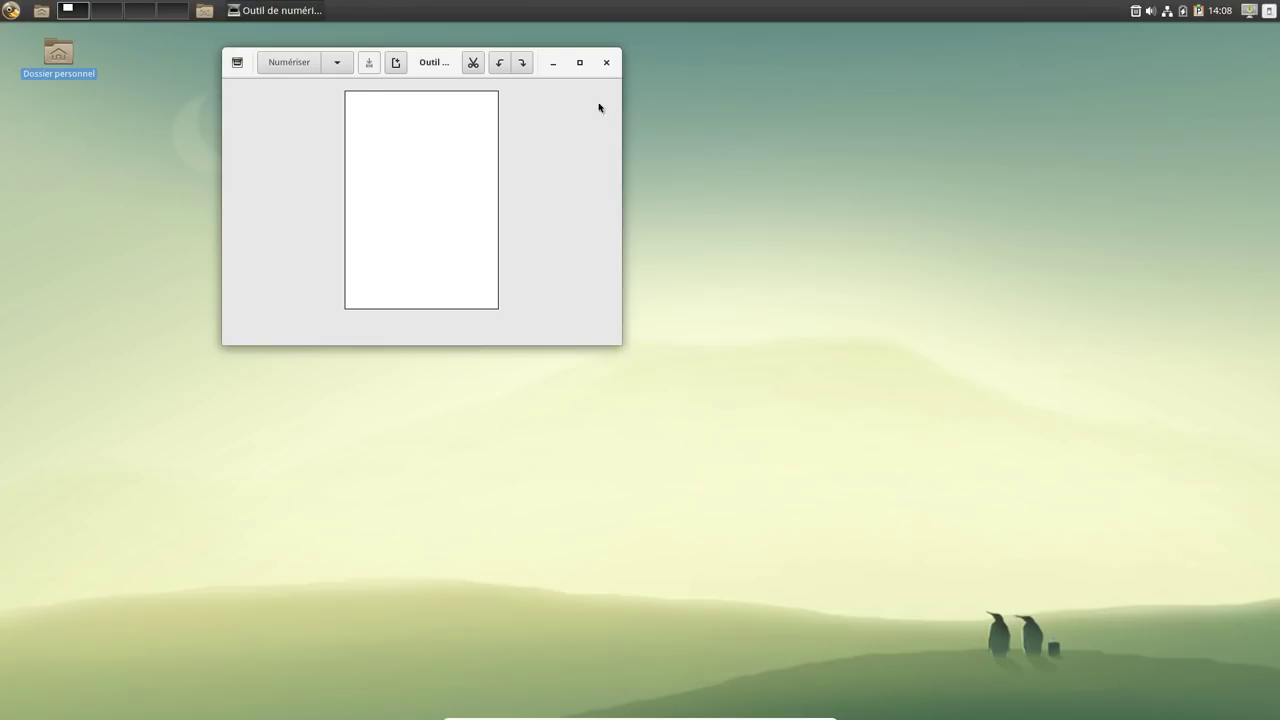
# Launch Visionneur d'images from the Graphisme applications, check its version information and close it.
pyautogui.click(11, 11)
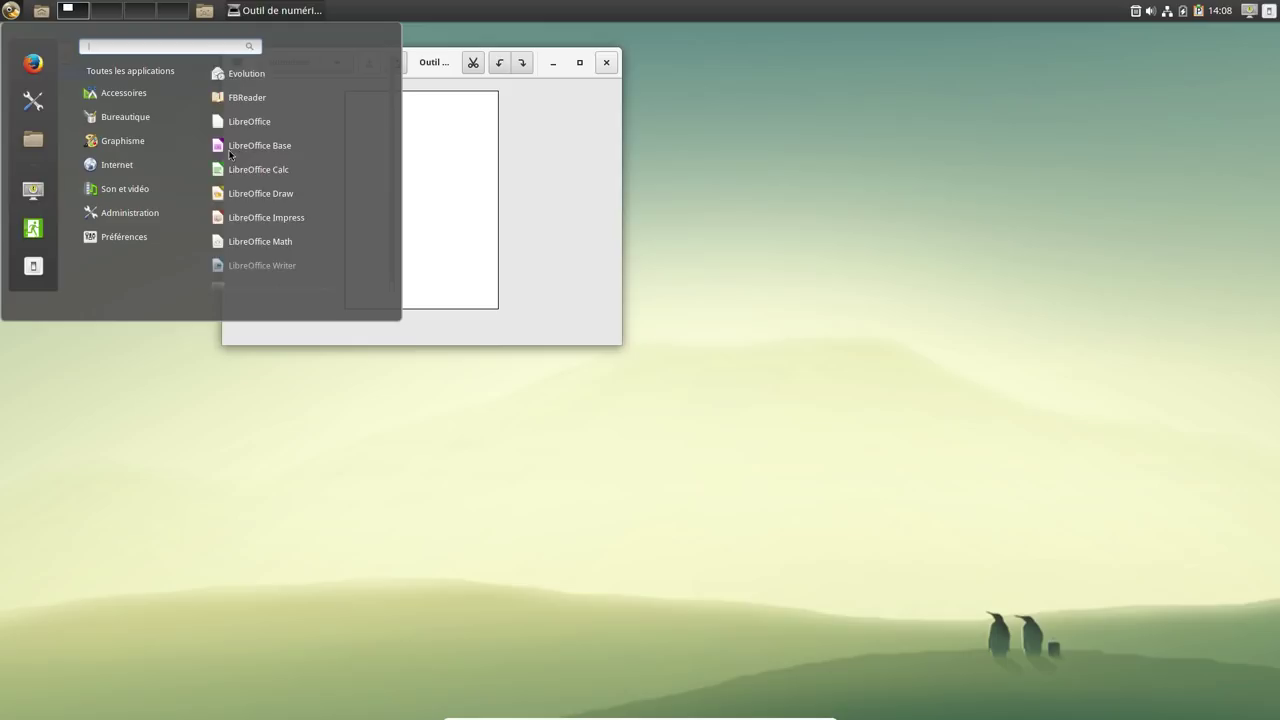
pyautogui.moveTo(135, 150)
pyautogui.click(268, 122)
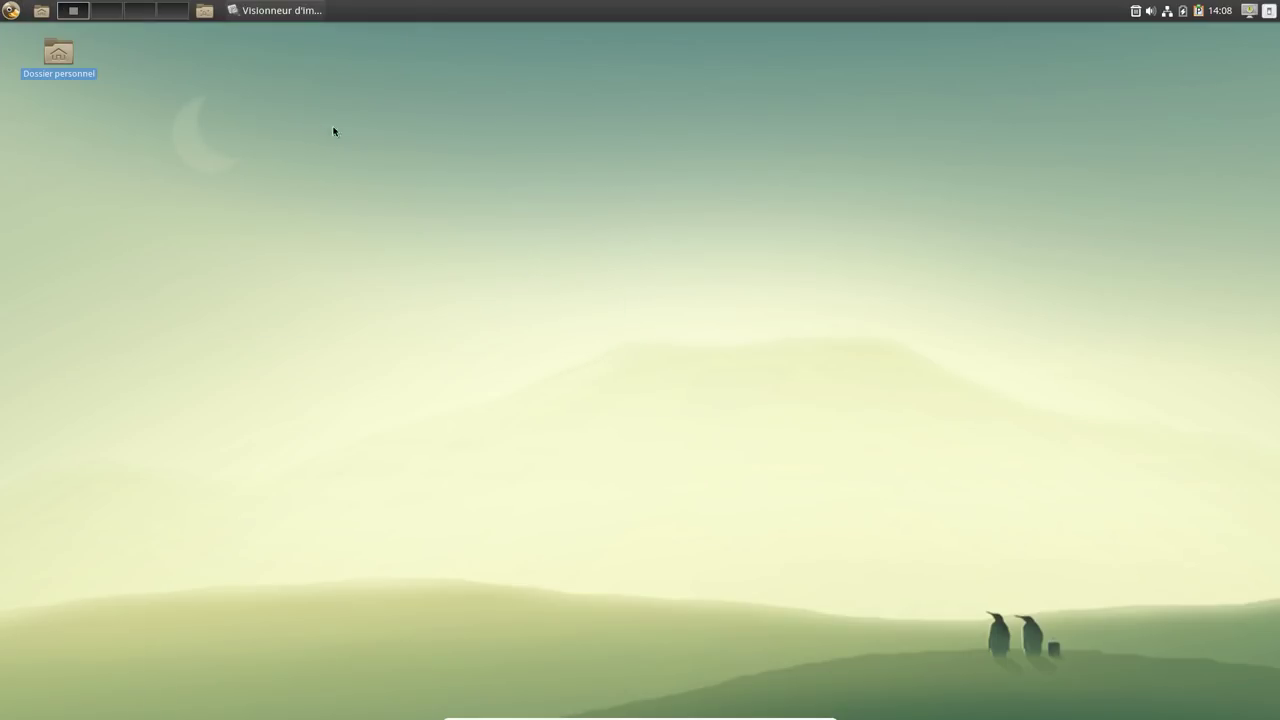
pyautogui.click(474, 218)
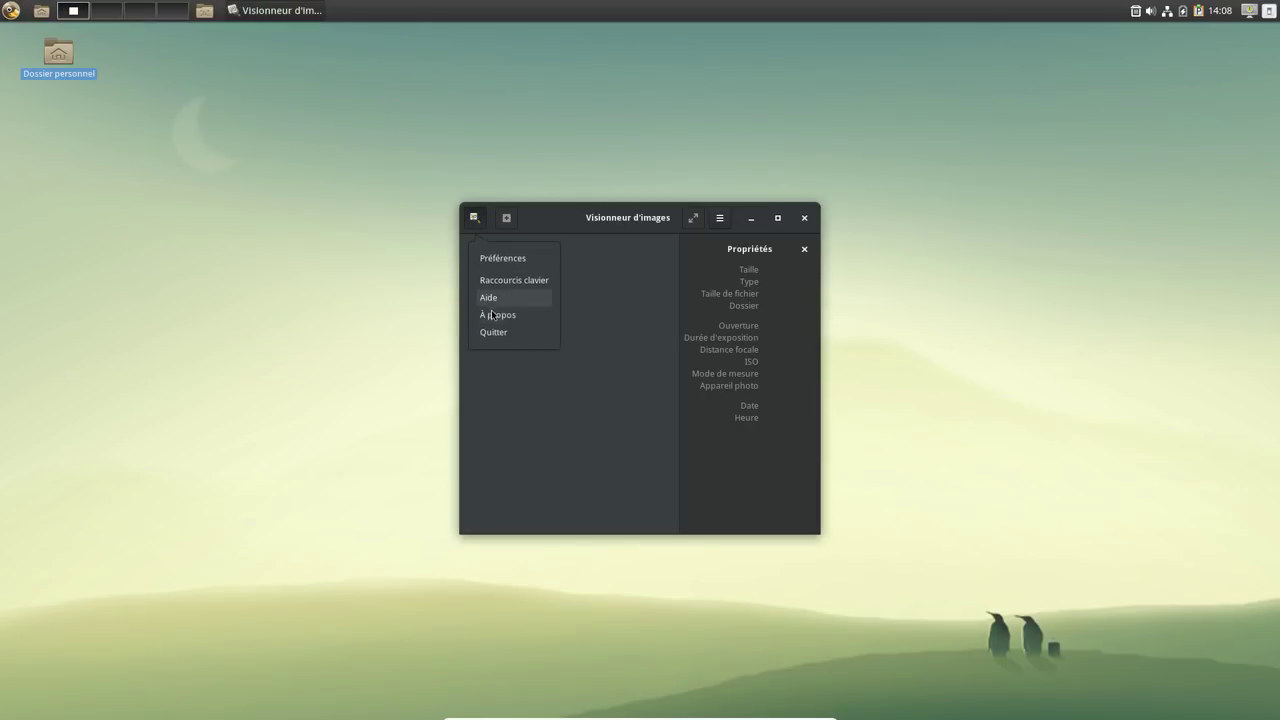
pyautogui.click(493, 318)
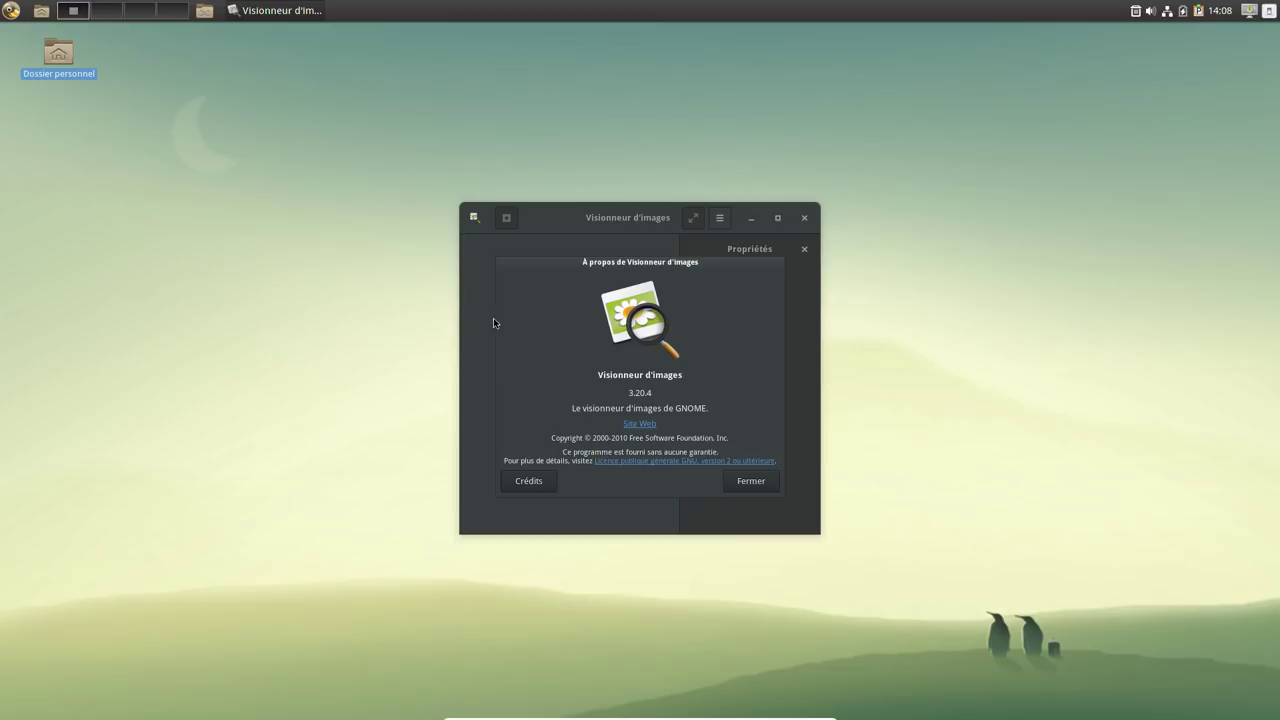
pyautogui.click(756, 488)
pyautogui.click(805, 219)
# Launch Éditeur d'image GIMP from the Graphisme applications and check its version information.
pyautogui.click(10, 10)
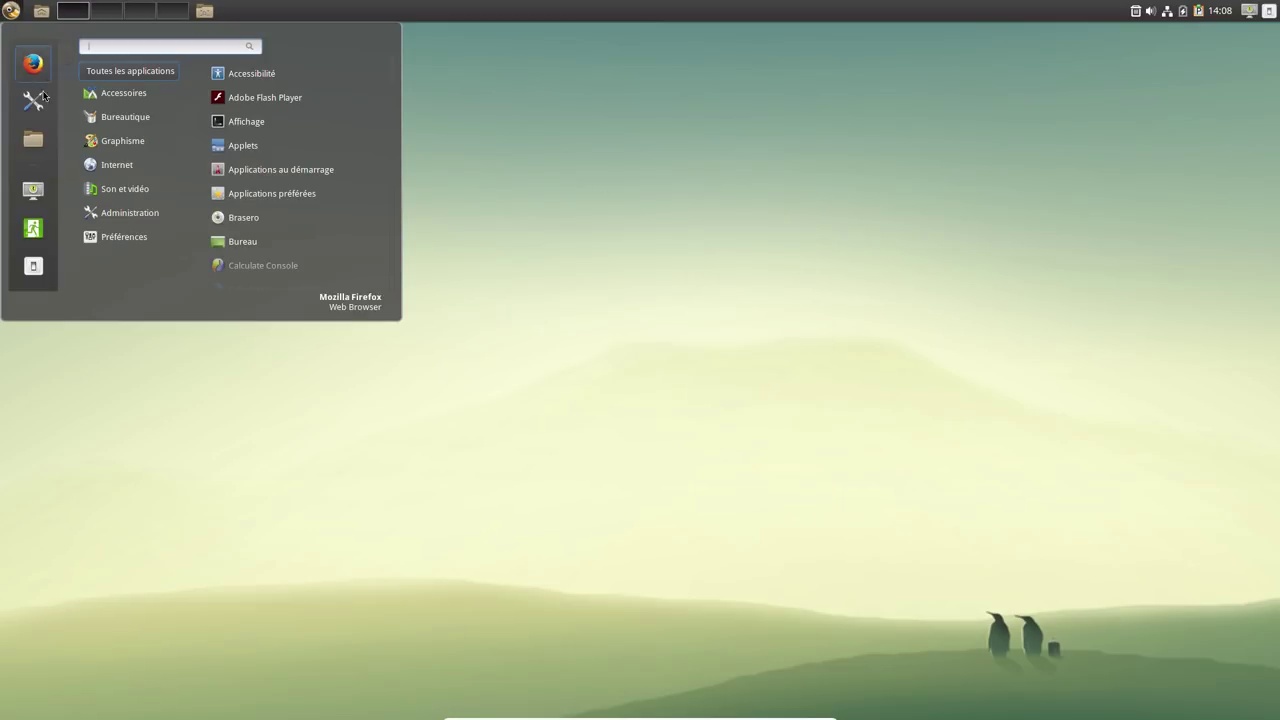
pyautogui.moveTo(130, 142)
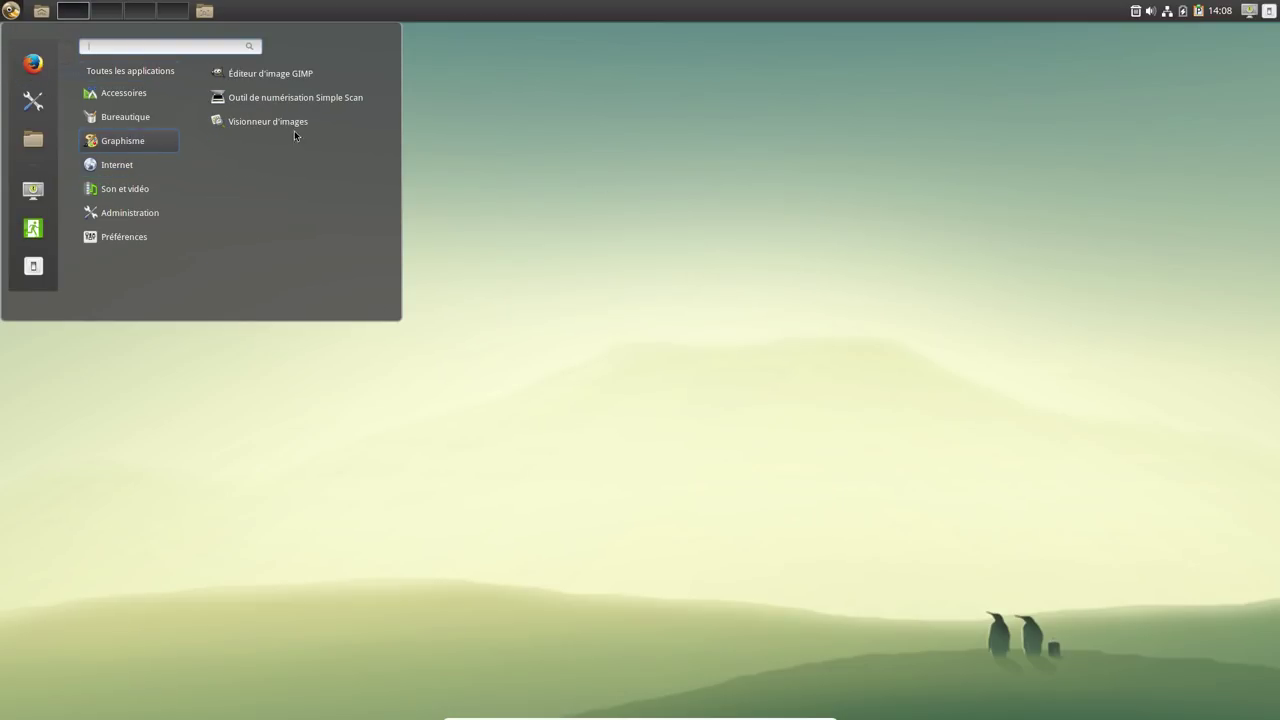
pyautogui.click(300, 76)
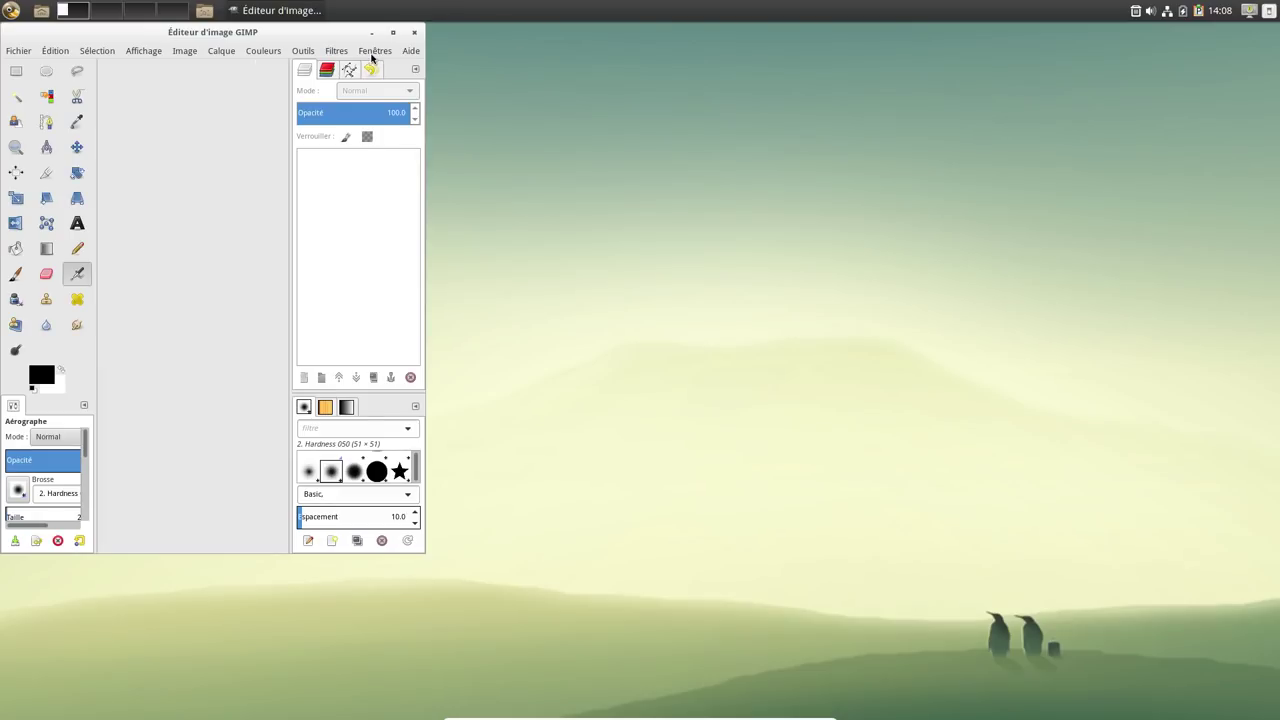
pyautogui.click(411, 51)
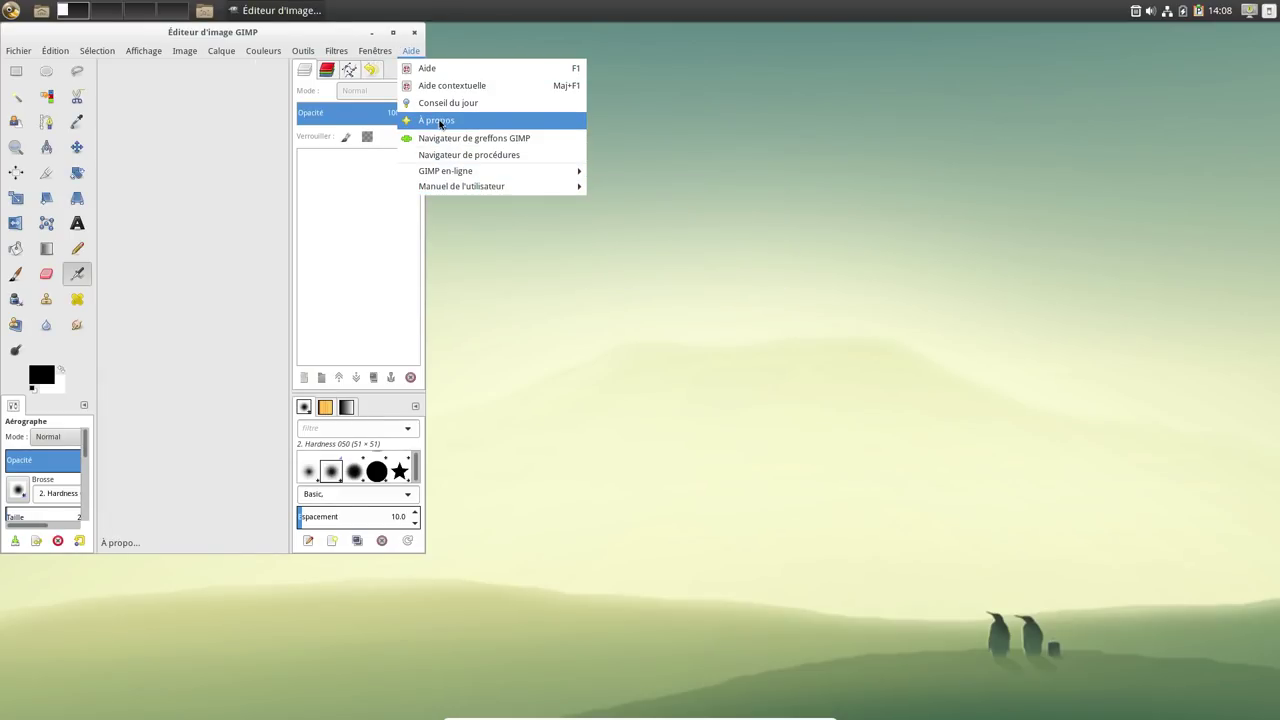
pyautogui.click(439, 122)
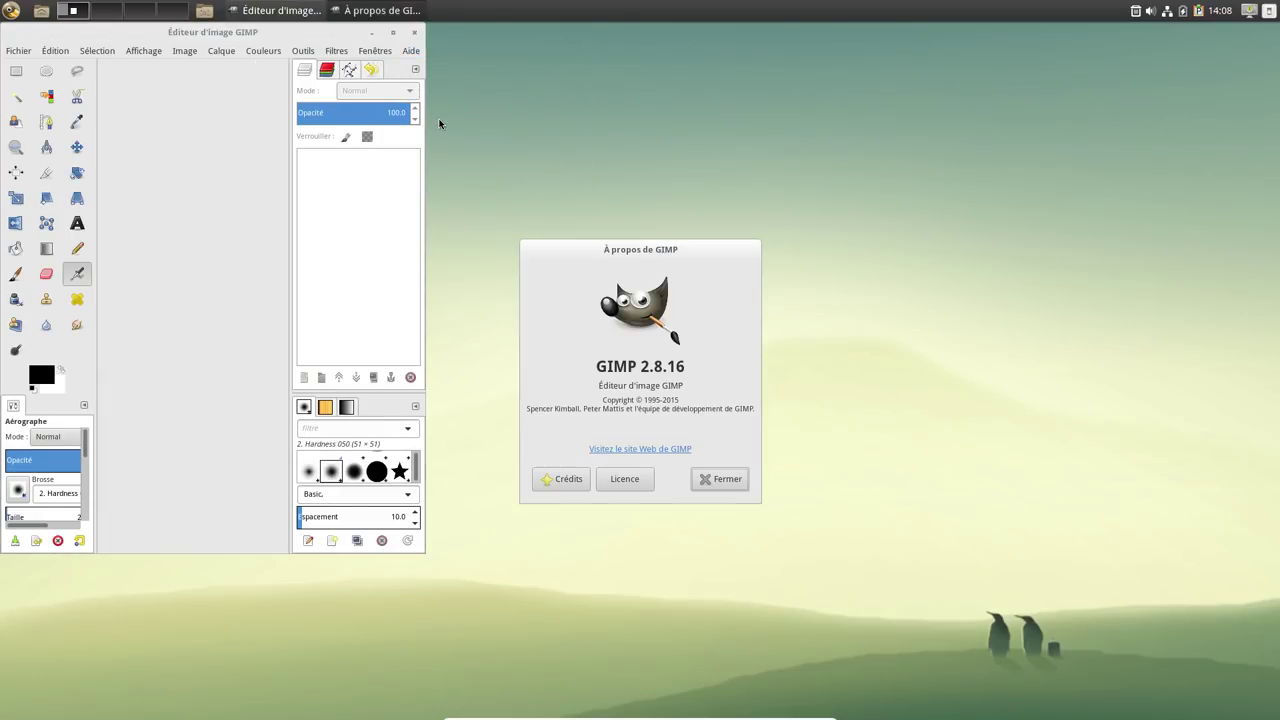
pyautogui.click(730, 481)
# Maximize the GIMP window, look over its layout and close the program.
pyautogui.click(394, 33)
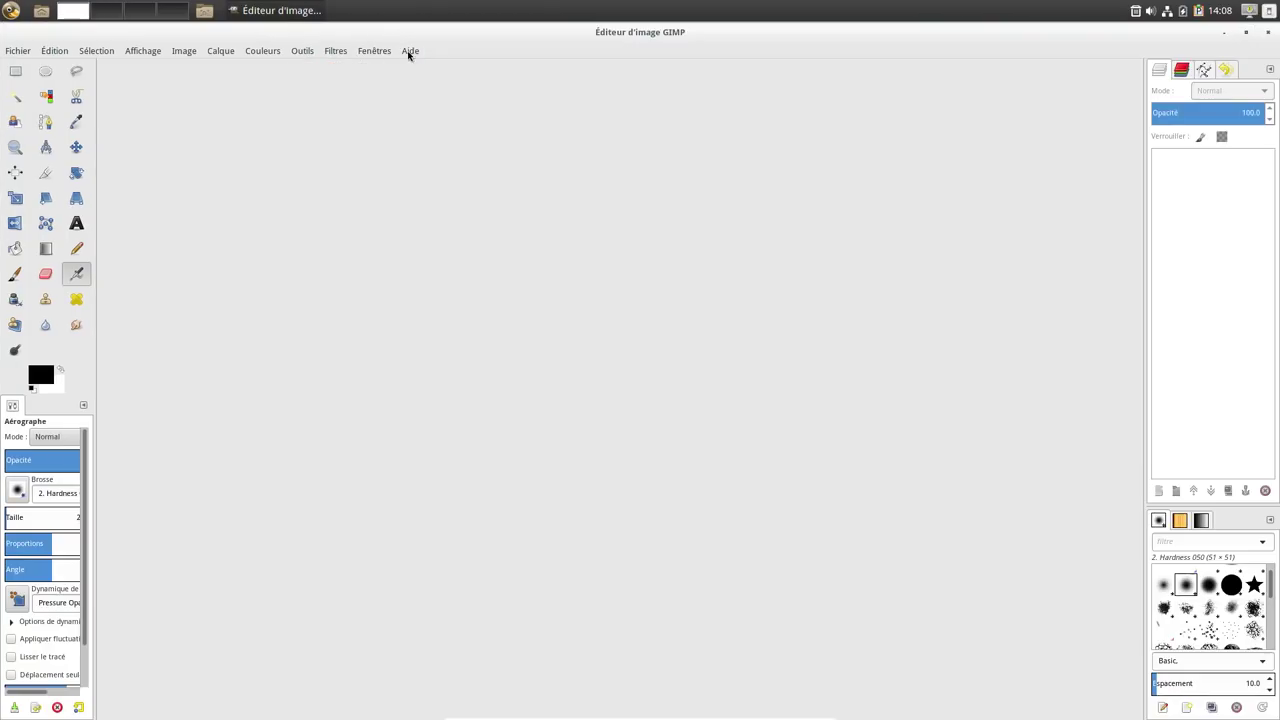
pyautogui.click(411, 51)
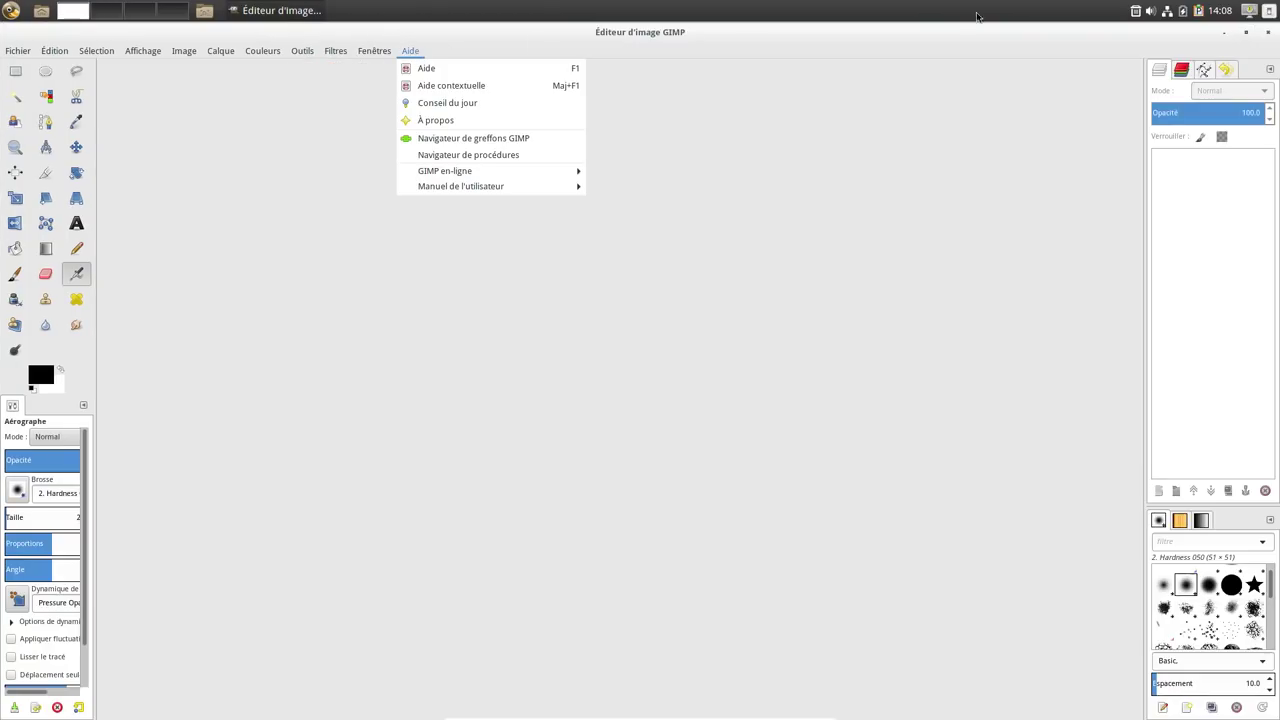
pyautogui.click(1267, 36)
pyautogui.click(1267, 36)
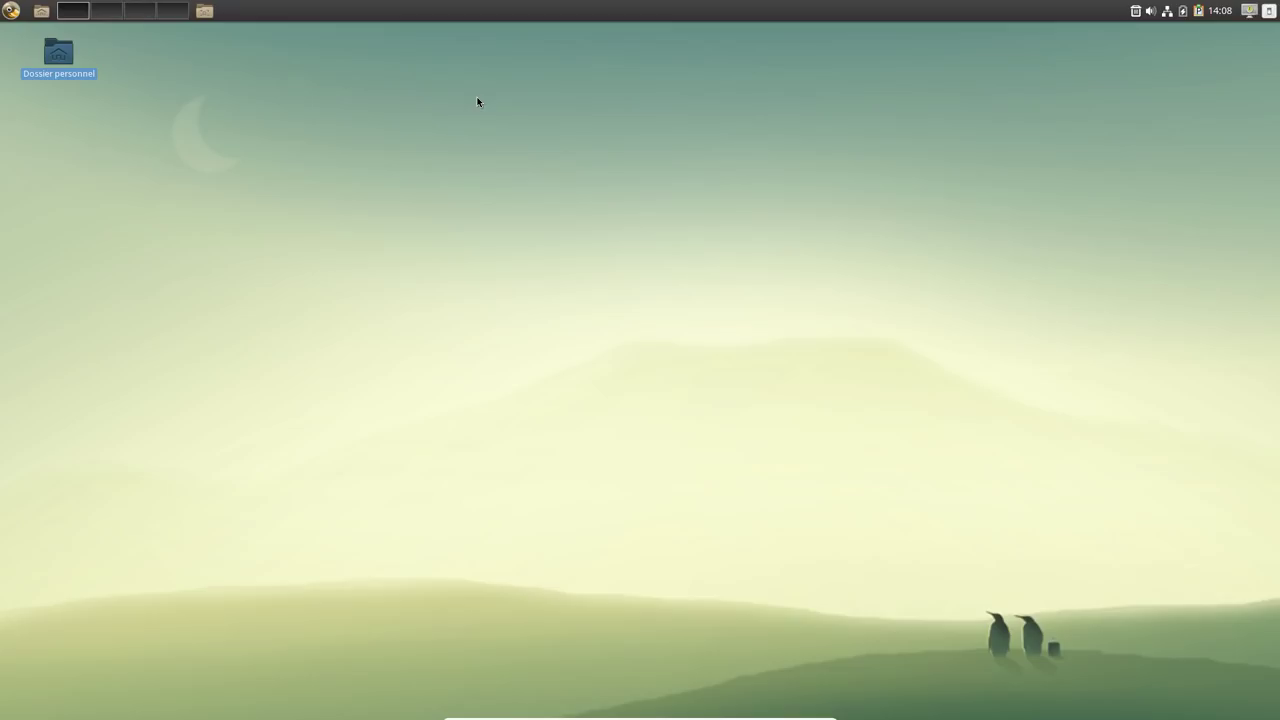
# Launch Mozilla Firefox from the Internet applications and look at the uBlock Origin extension's status popup.
pyautogui.click(11, 11)
pyautogui.moveTo(124, 170)
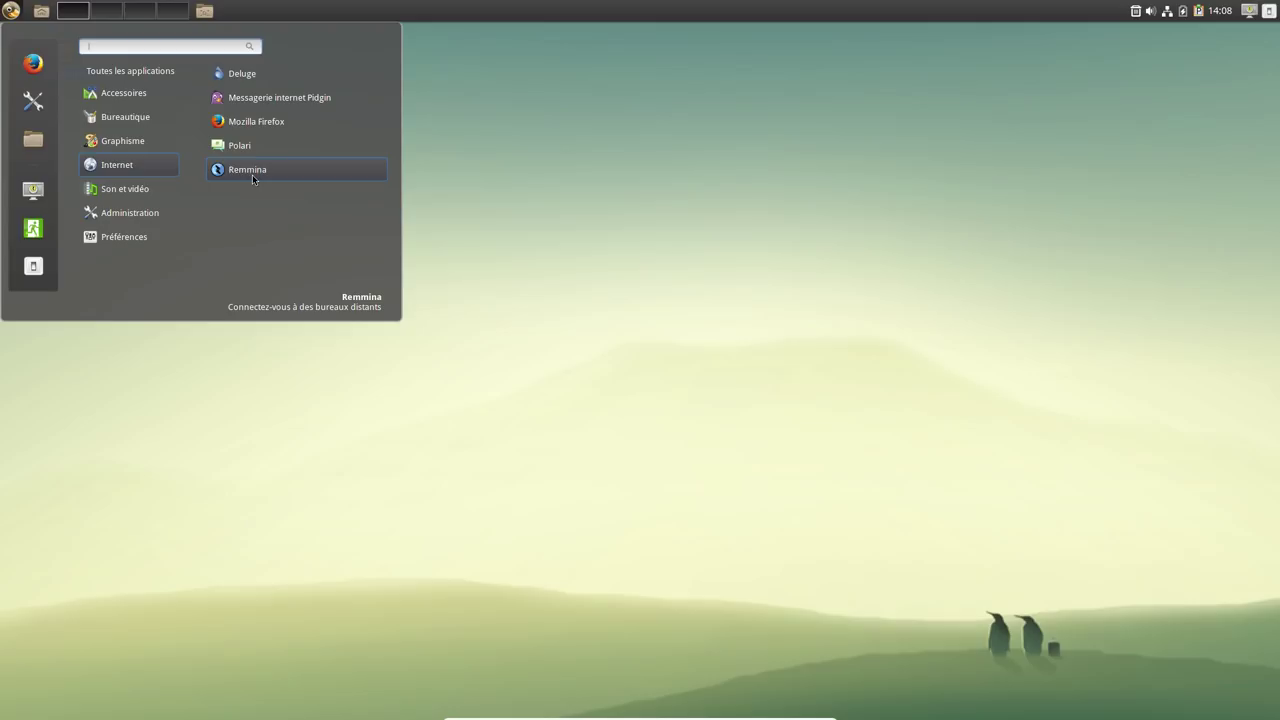
pyautogui.click(263, 123)
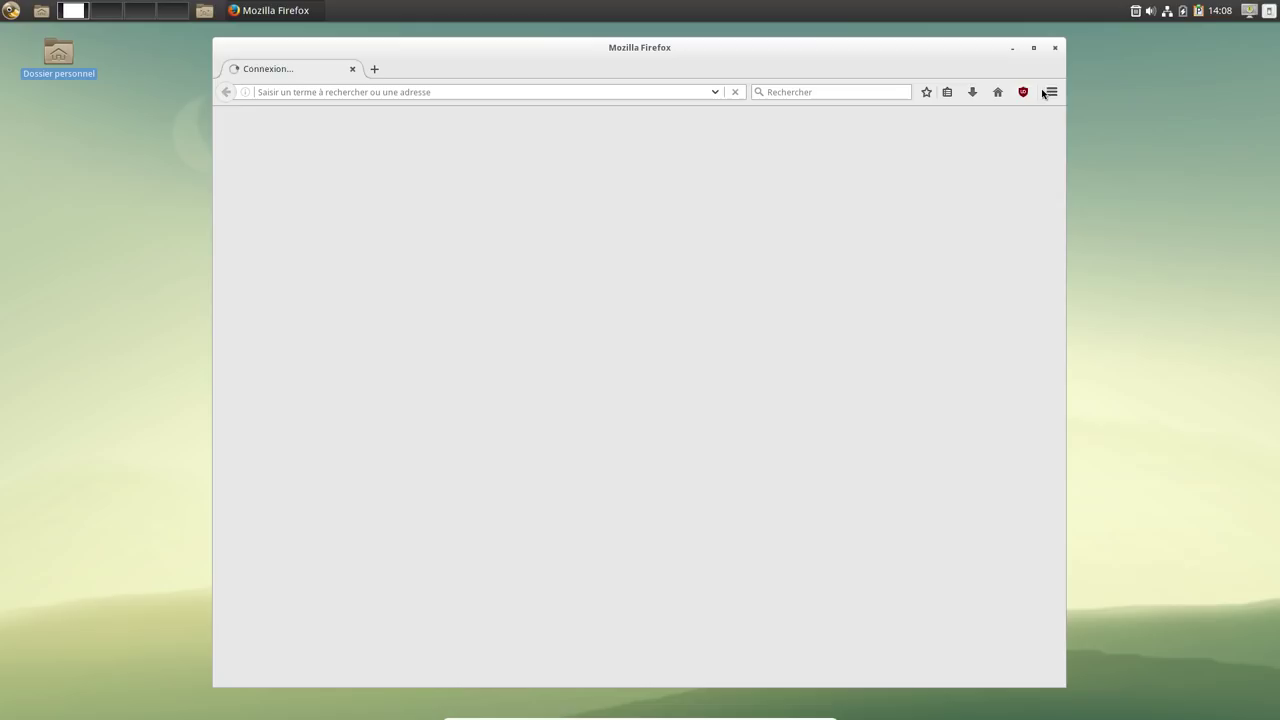
pyautogui.click(1023, 92)
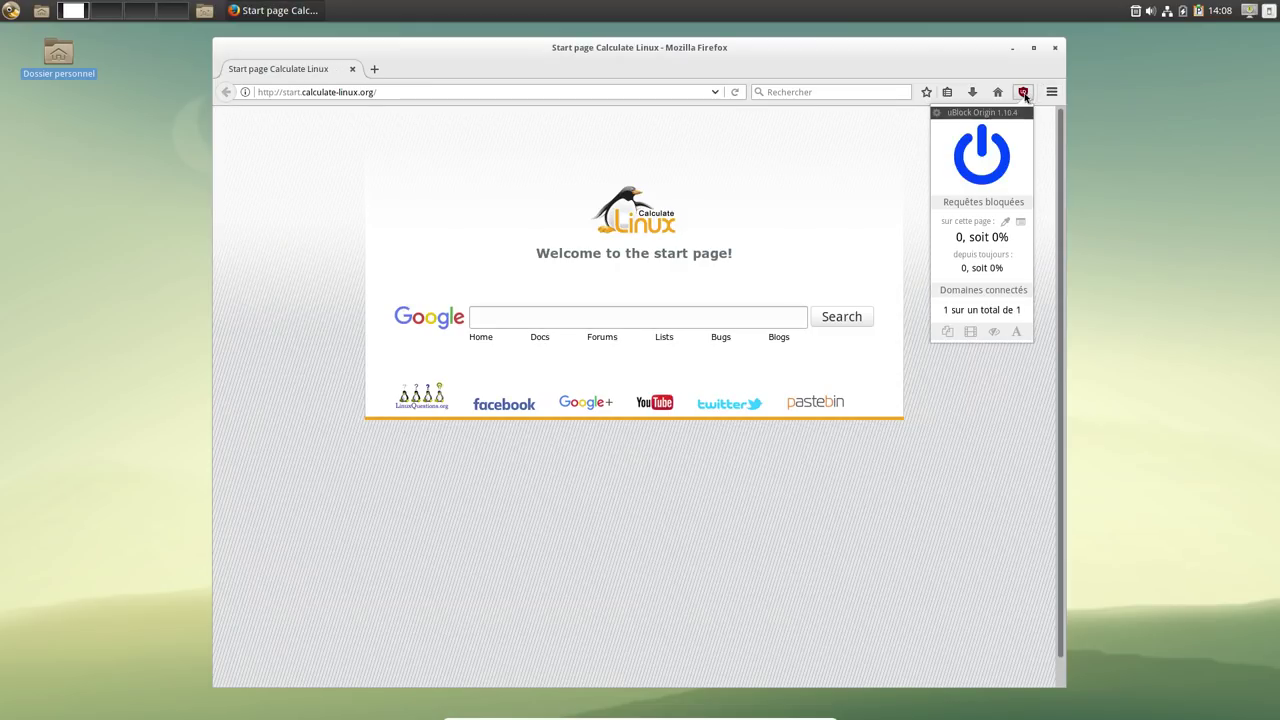
pyautogui.click(1051, 91)
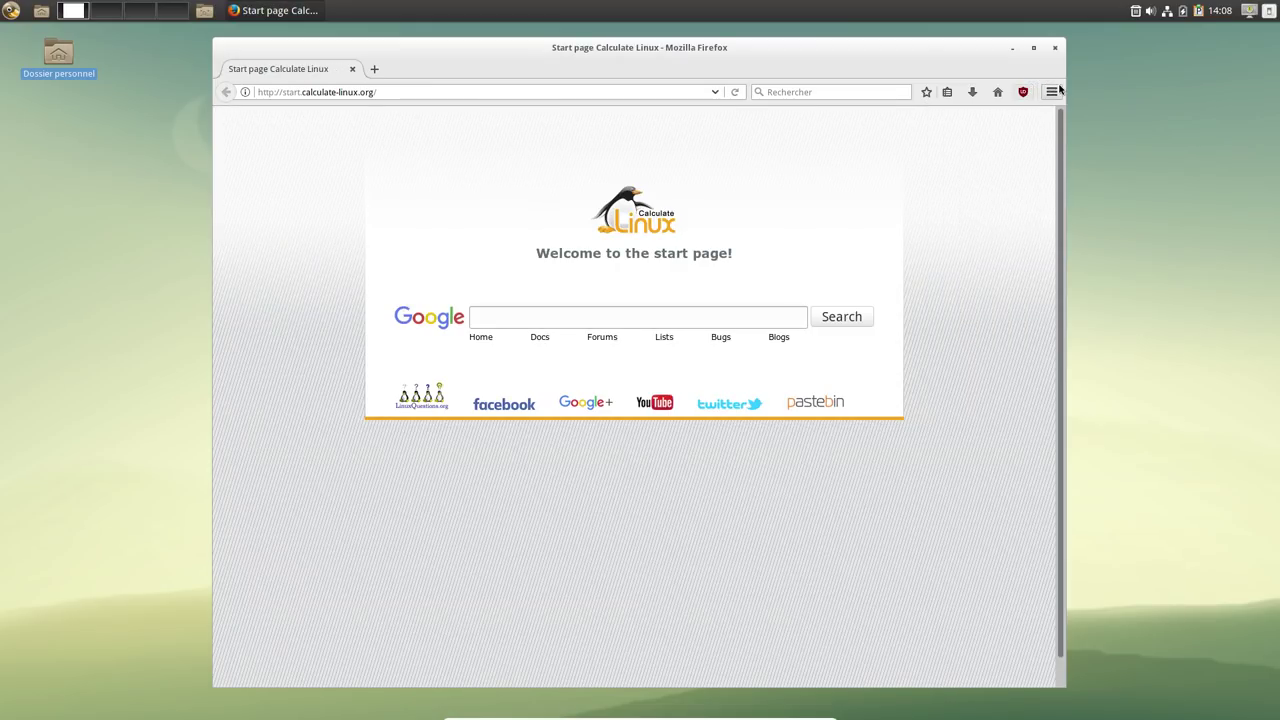
# Check Firefox's version information and close the À propos window.
pyautogui.click(1051, 91)
pyautogui.click(1019, 429)
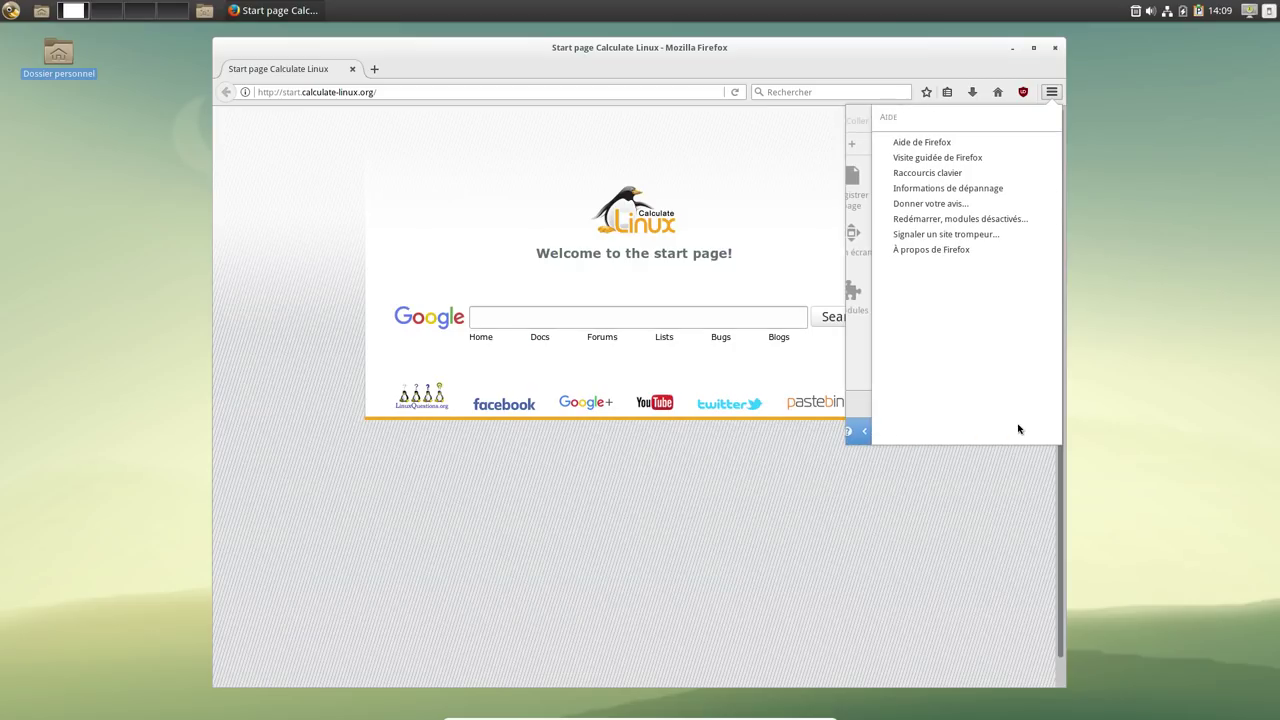
pyautogui.click(955, 234)
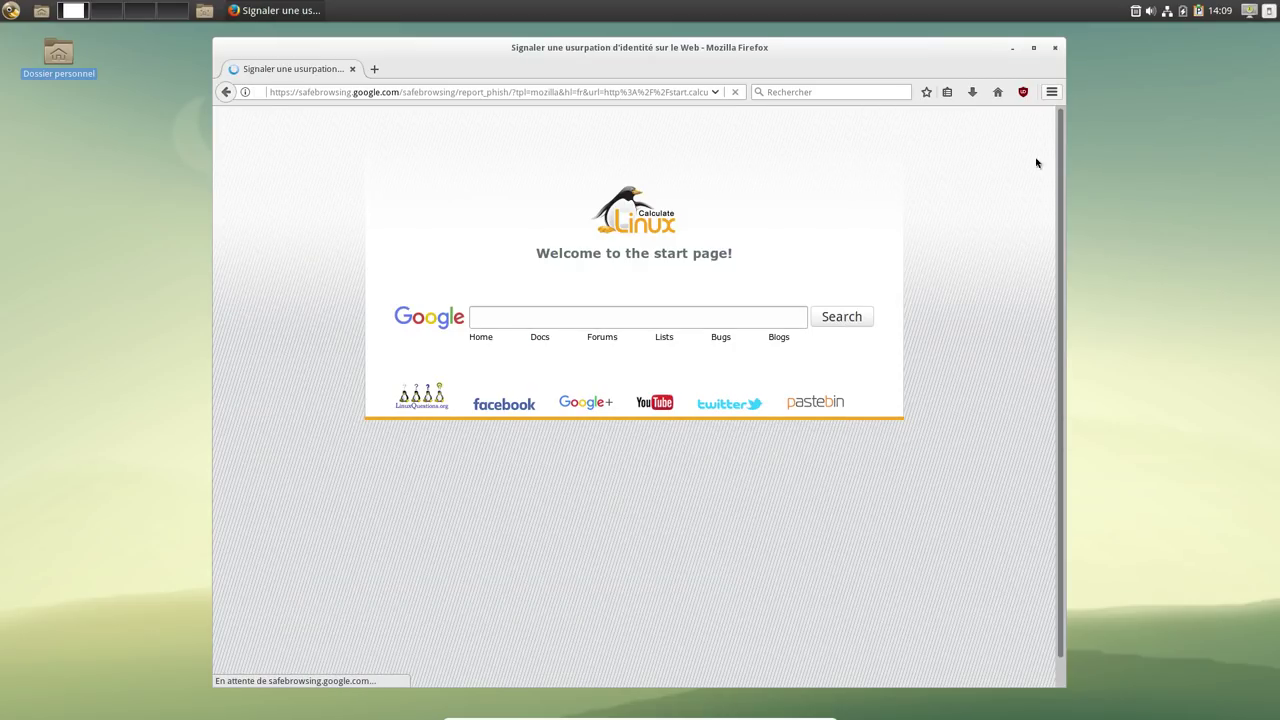
pyautogui.click(1051, 91)
pyautogui.click(1013, 431)
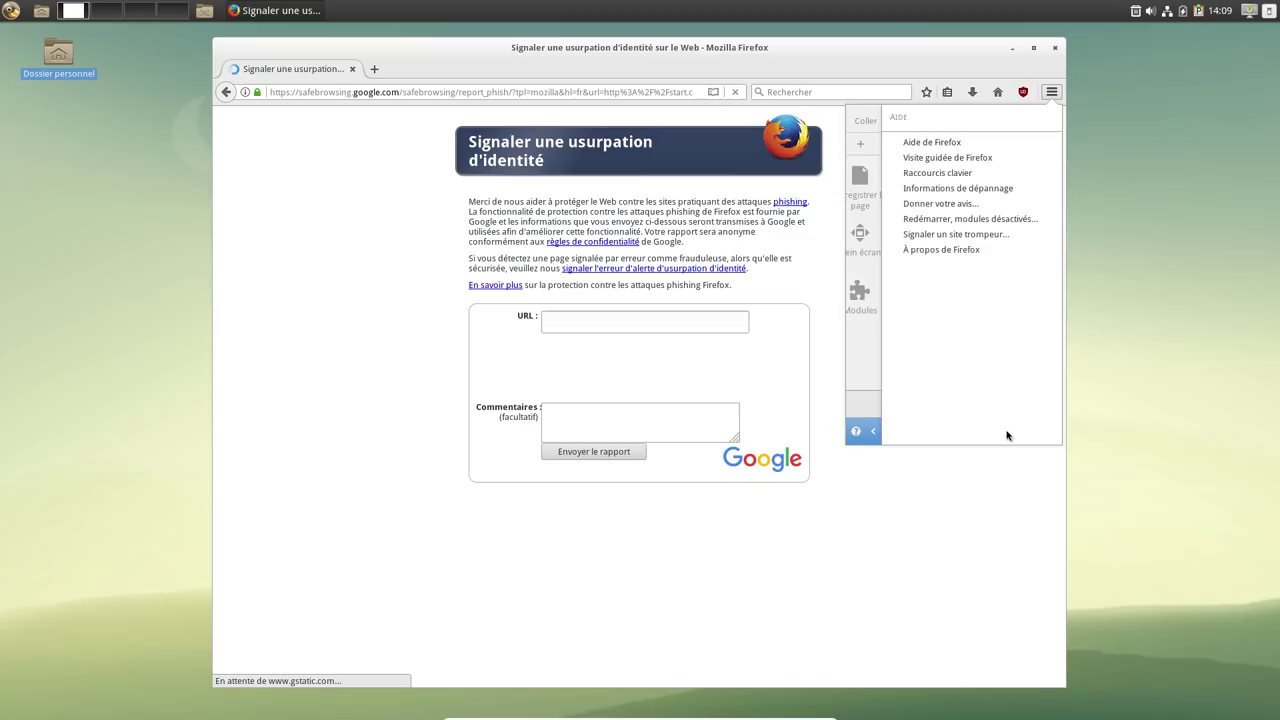
pyautogui.click(1012, 329)
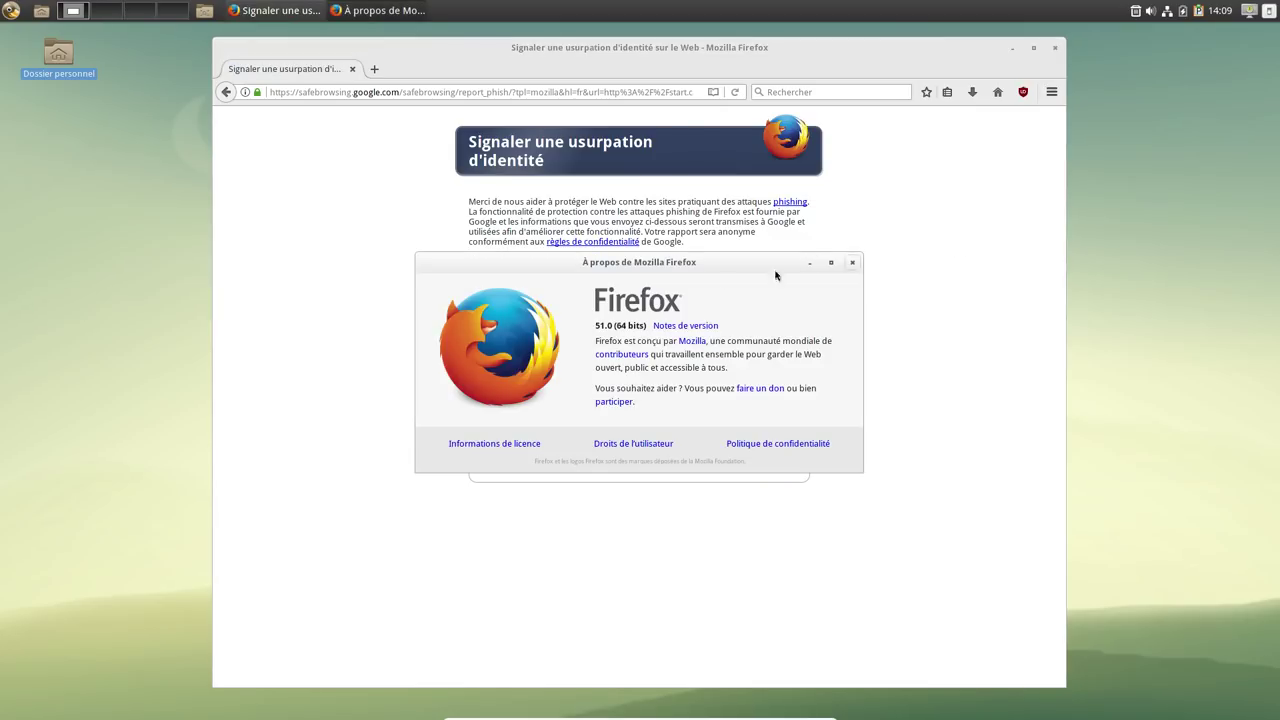
pyautogui.click(852, 265)
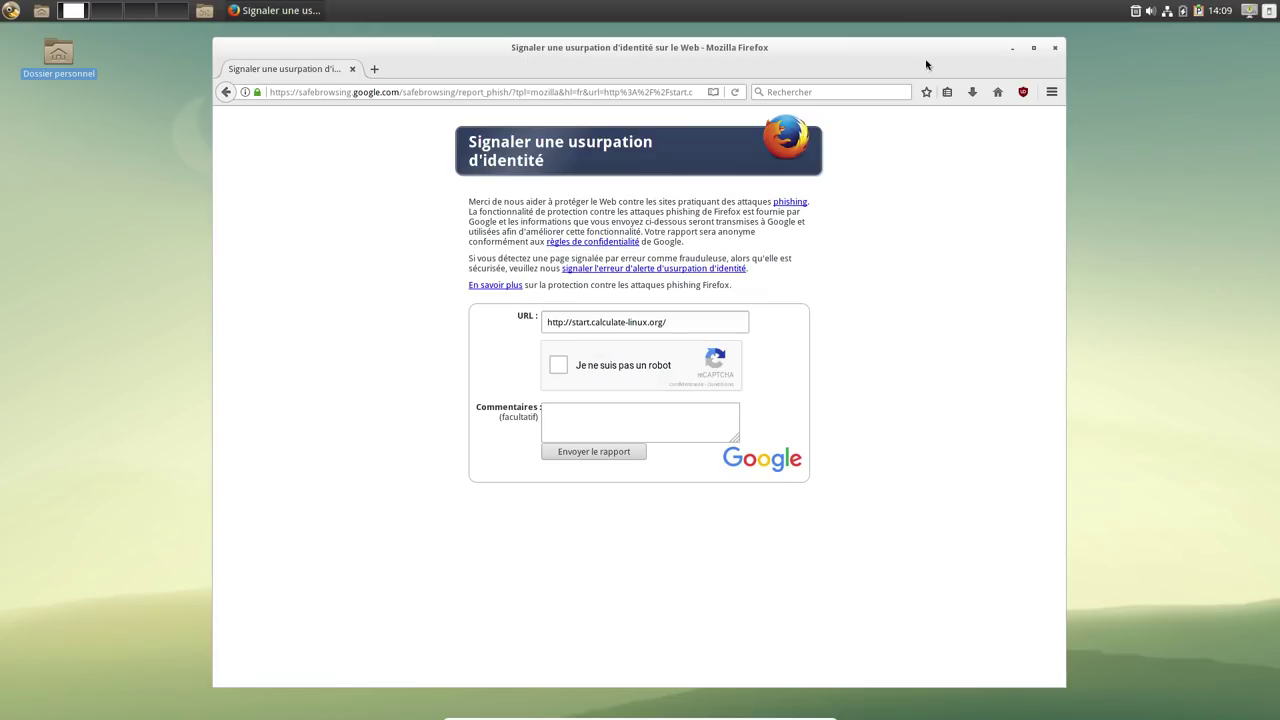
# Review the extensions, themes and plugins in Firefox's add-ons manager and close the browser.
pyautogui.click(1051, 92)
pyautogui.click(1019, 298)
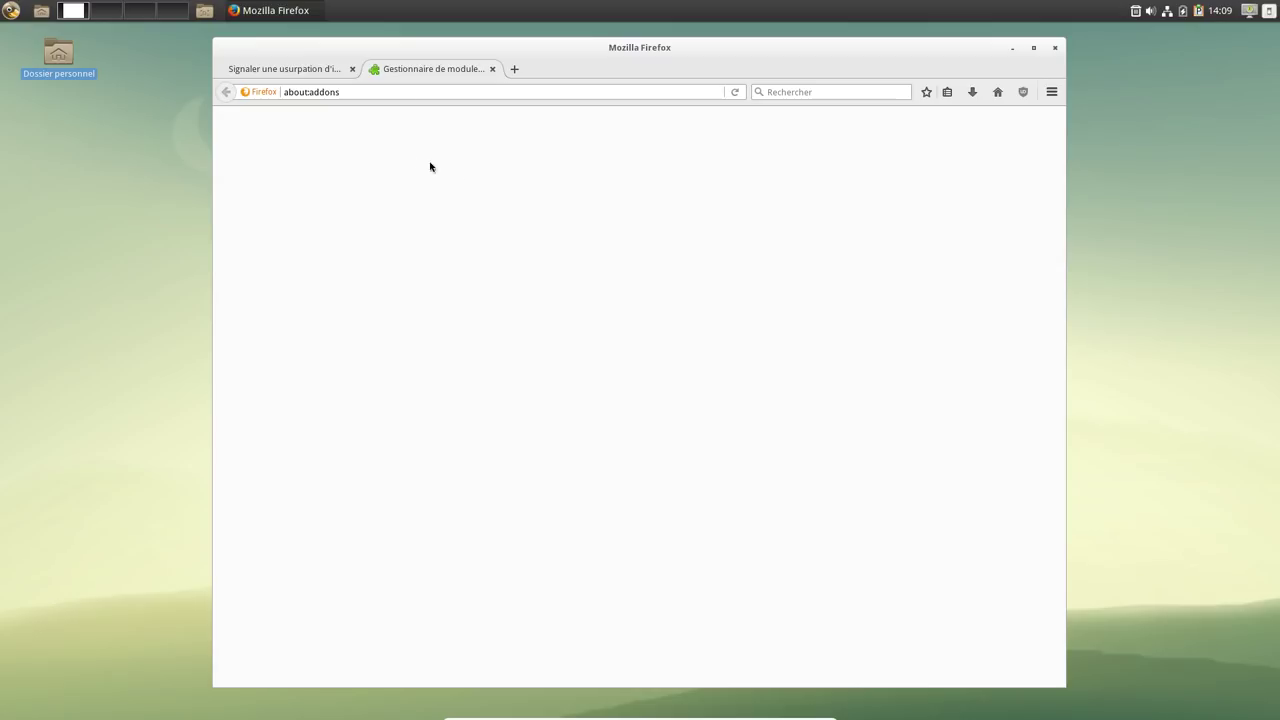
pyautogui.click(258, 171)
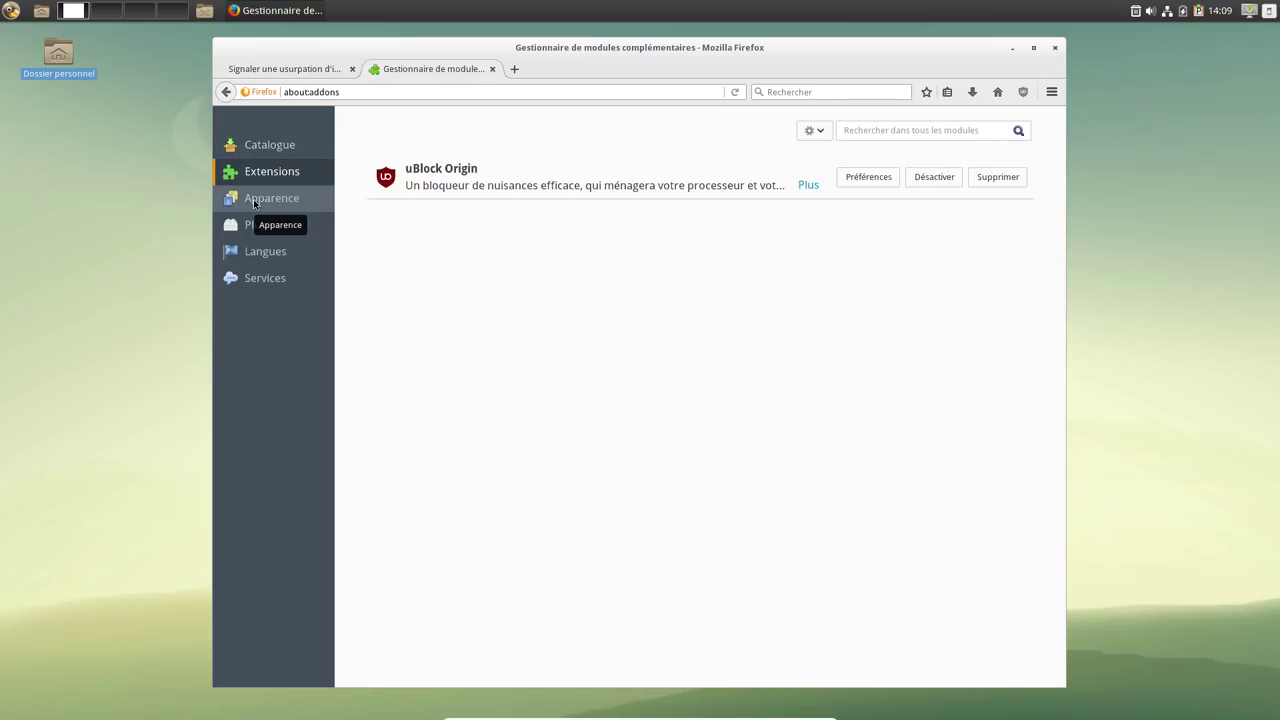
pyautogui.click(270, 206)
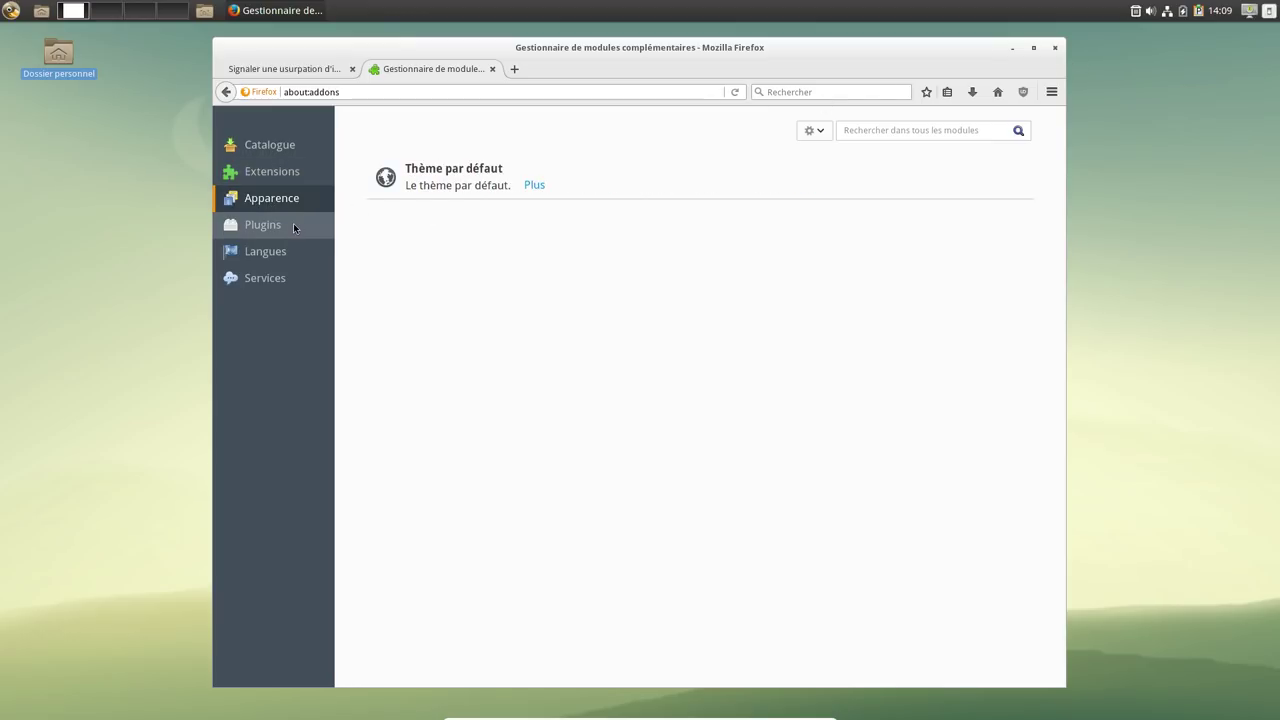
pyautogui.click(293, 224)
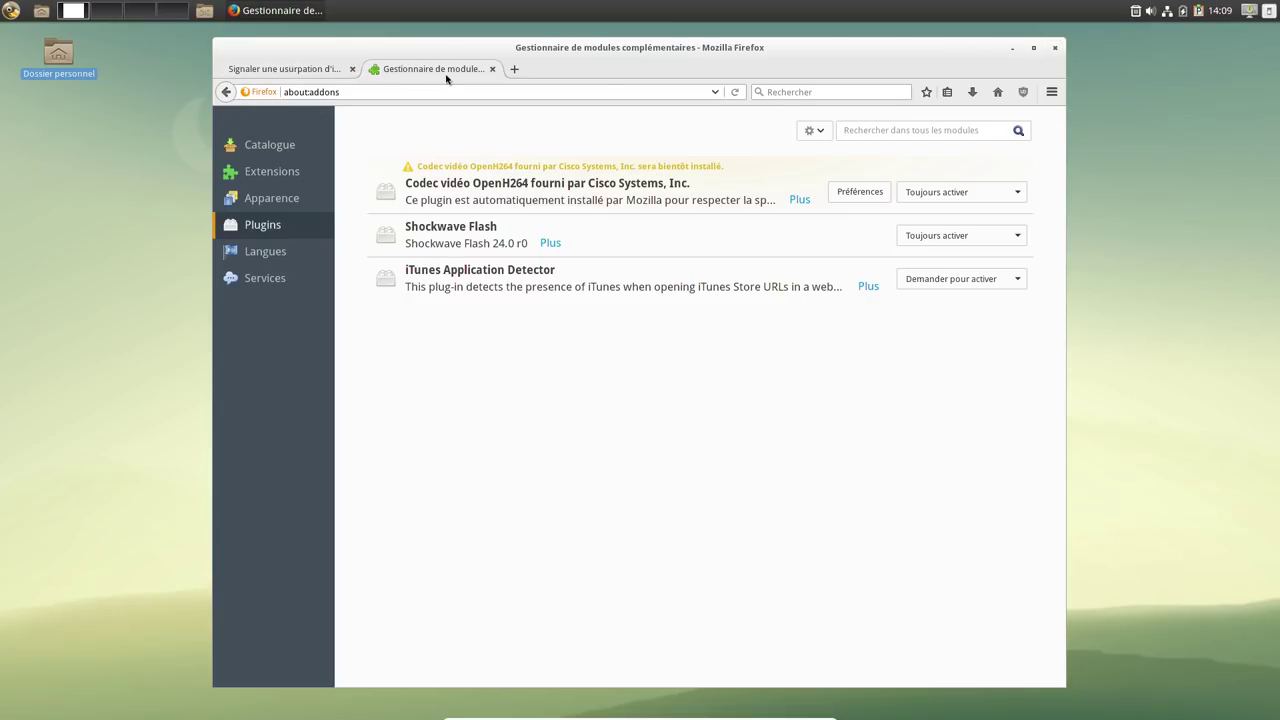
pyautogui.click(1054, 47)
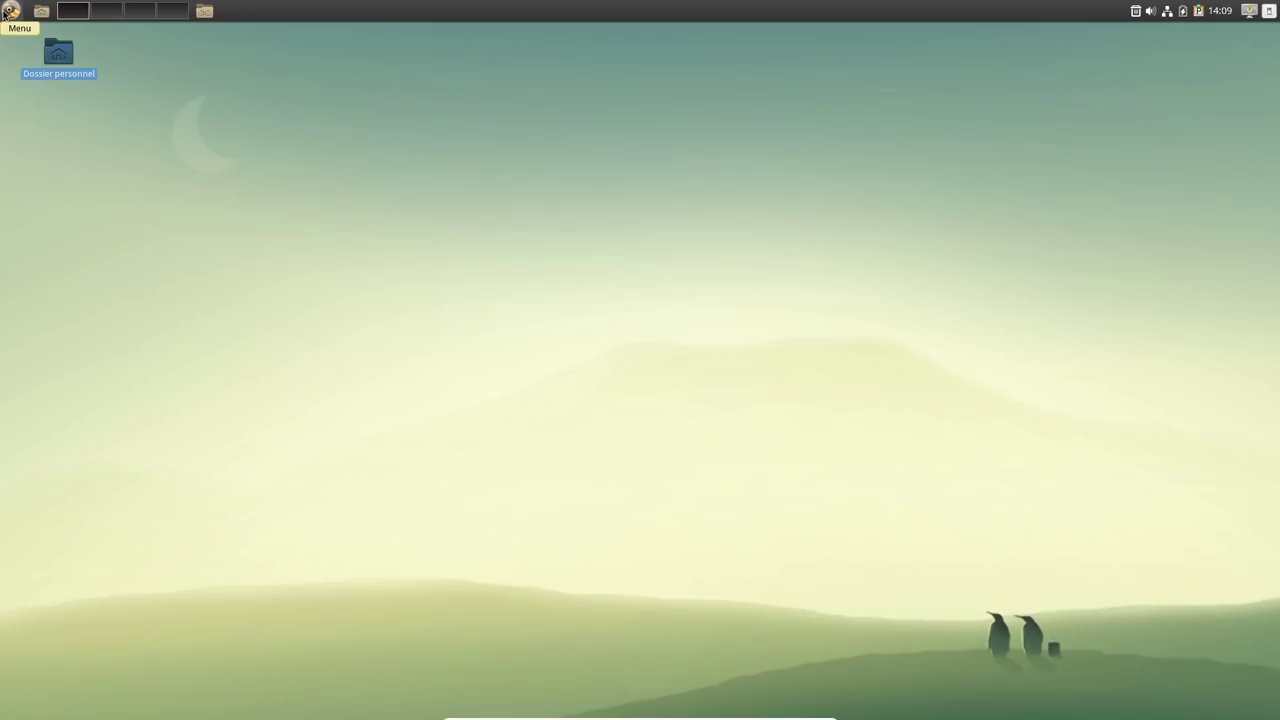
# Launch the Polari IRC client from the Internet applications and move its window toward the middle of the desktop.
pyautogui.click(10, 11)
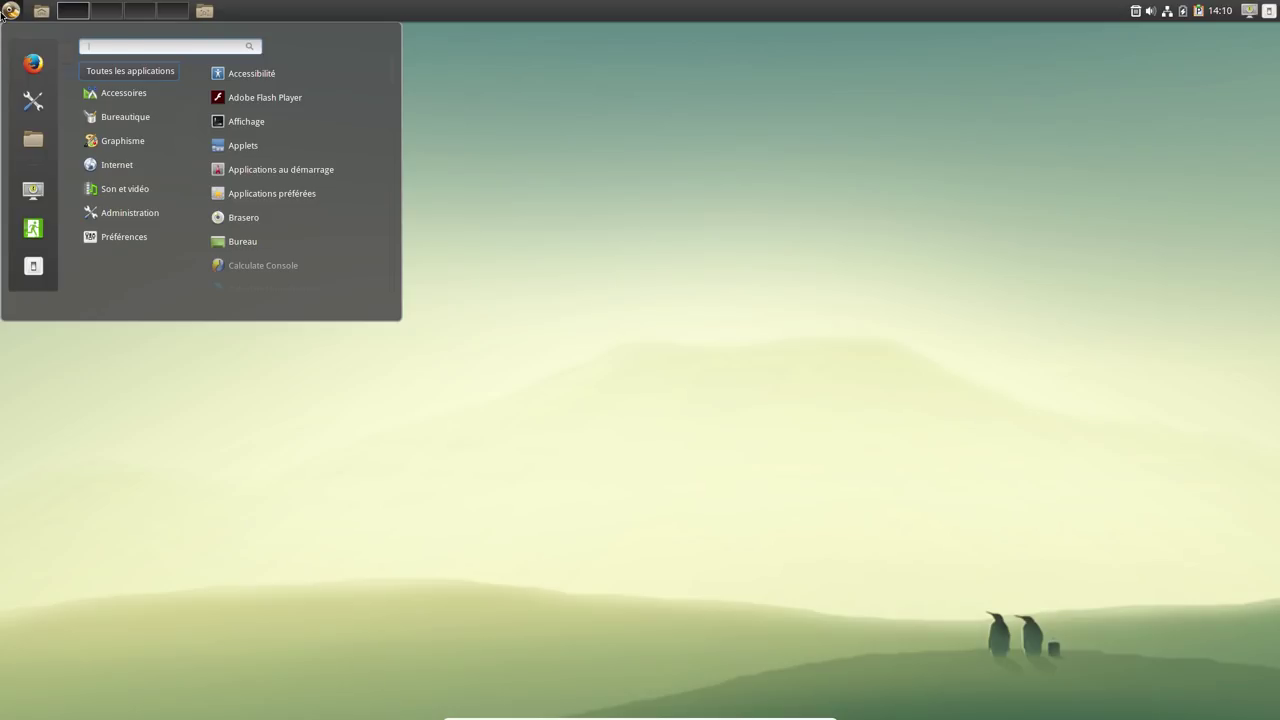
pyautogui.moveTo(168, 87)
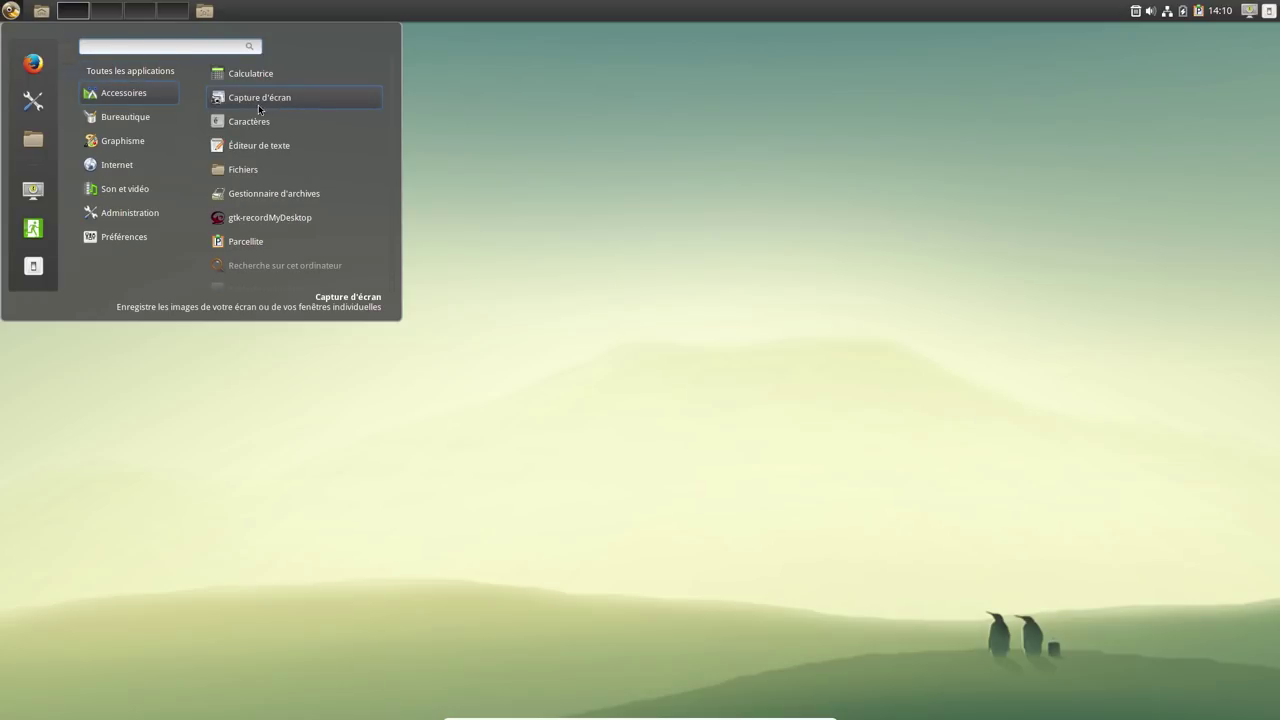
pyautogui.moveTo(101, 172)
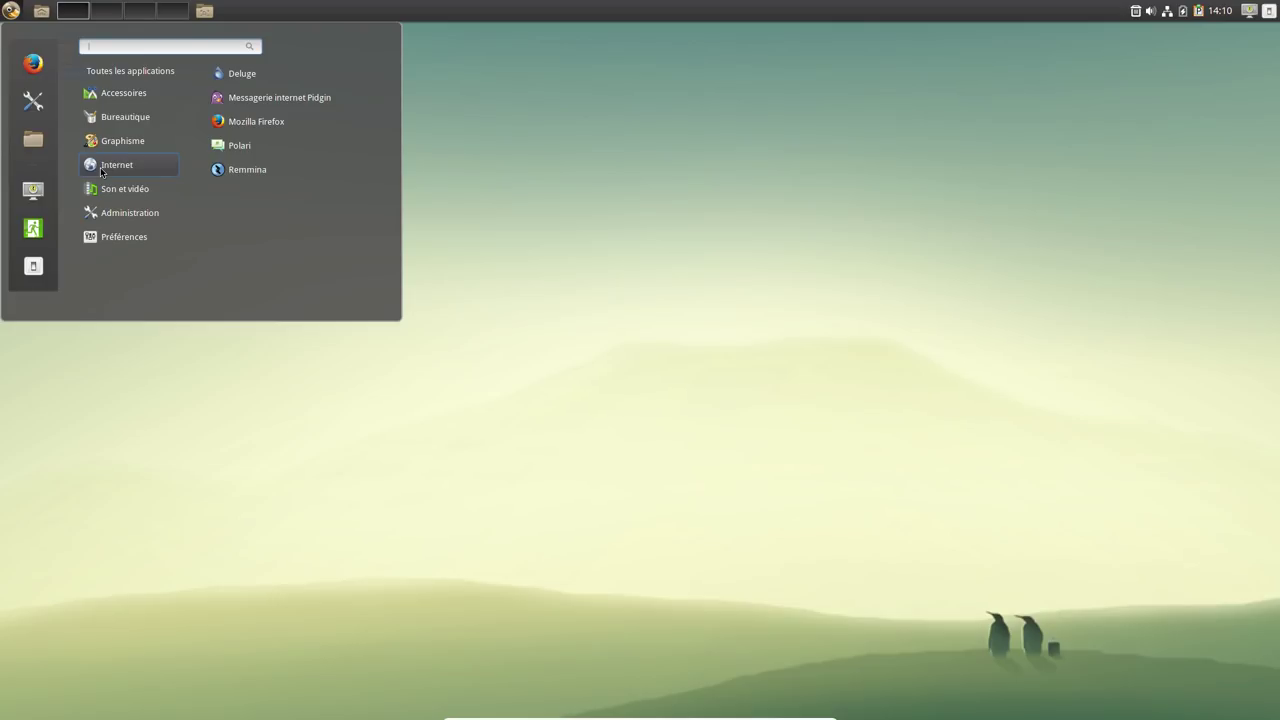
pyautogui.click(272, 148)
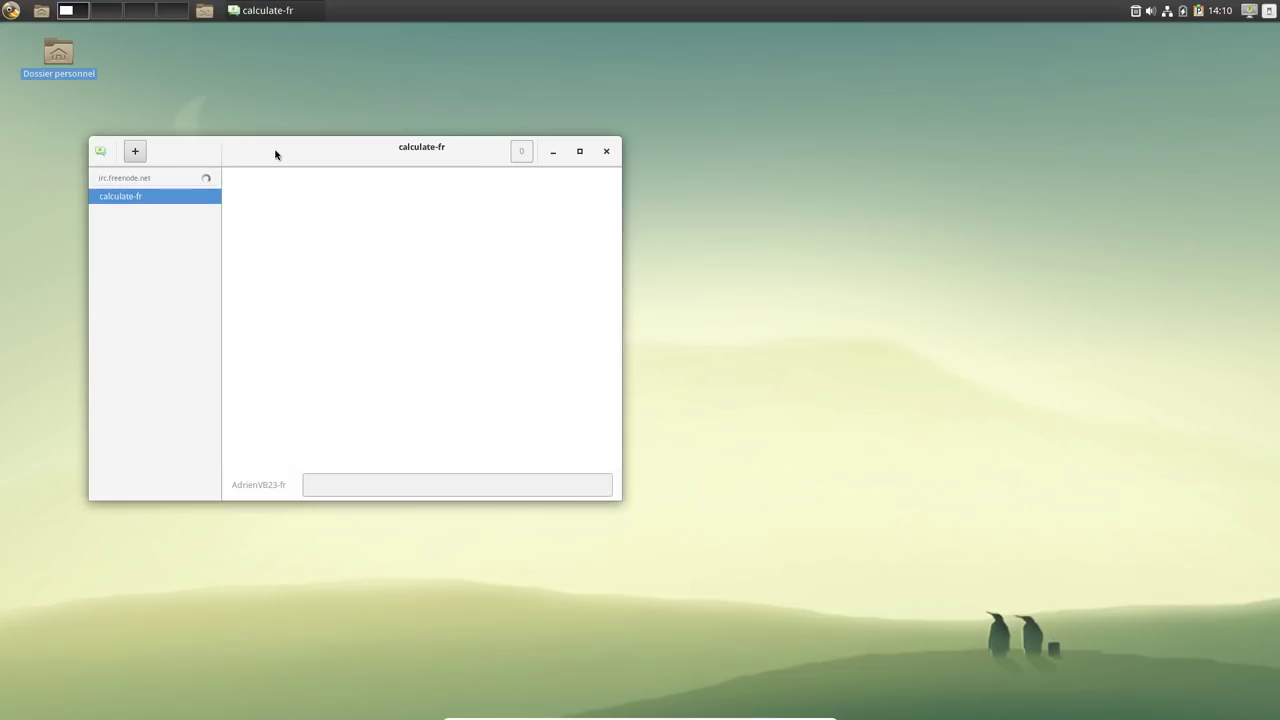
pyautogui.moveTo(297, 157); pyautogui.dragTo(478, 127)
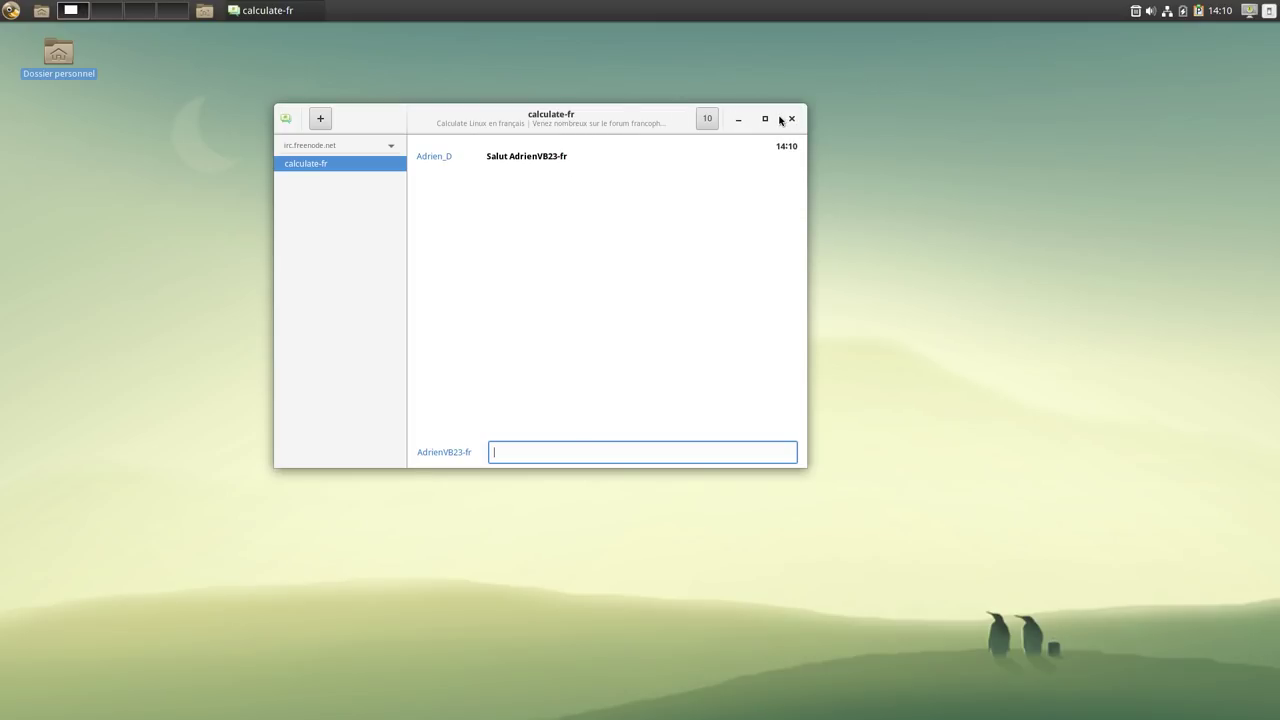
# Check Polari's version information and close the À propos window.
pyautogui.click(283, 122)
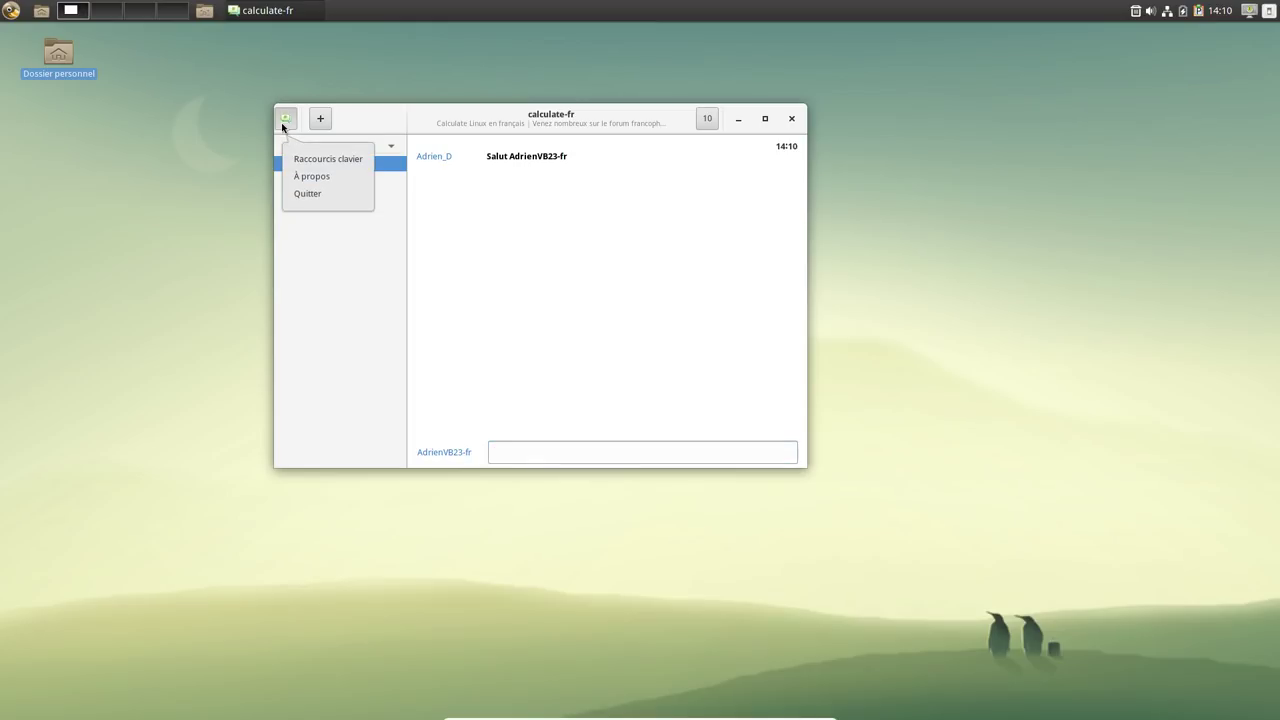
pyautogui.click(311, 177)
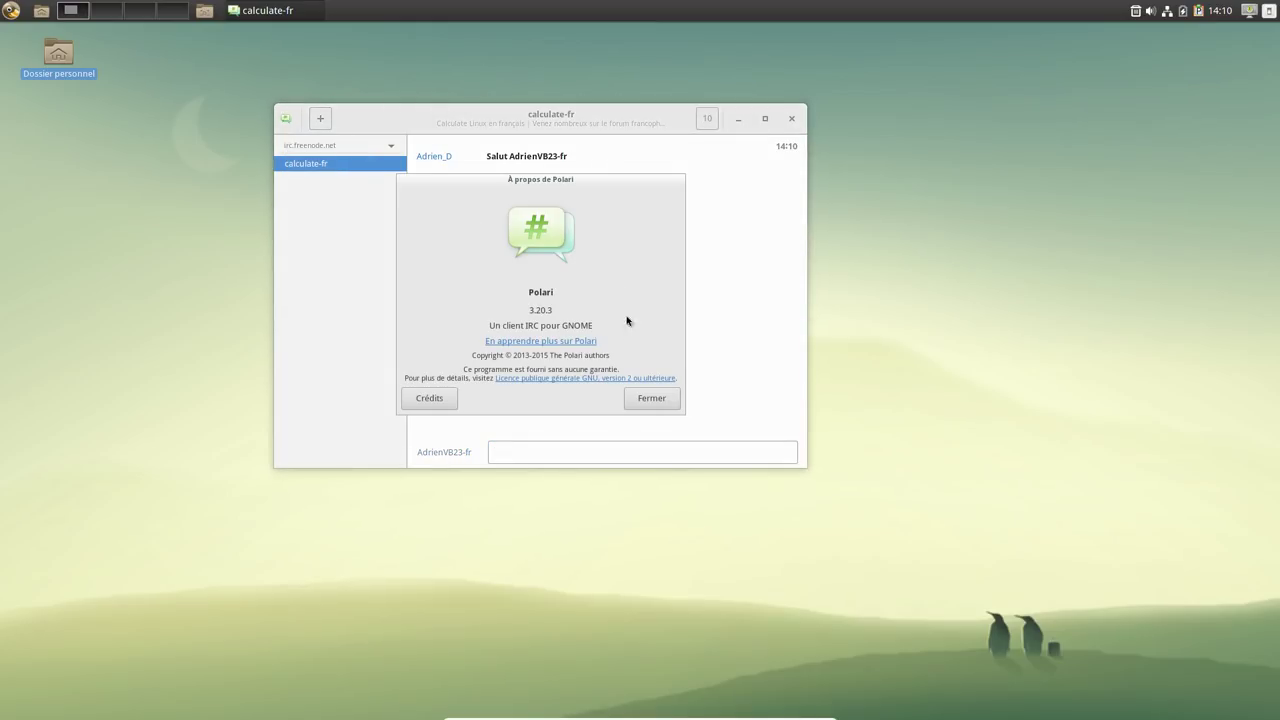
pyautogui.click(667, 402)
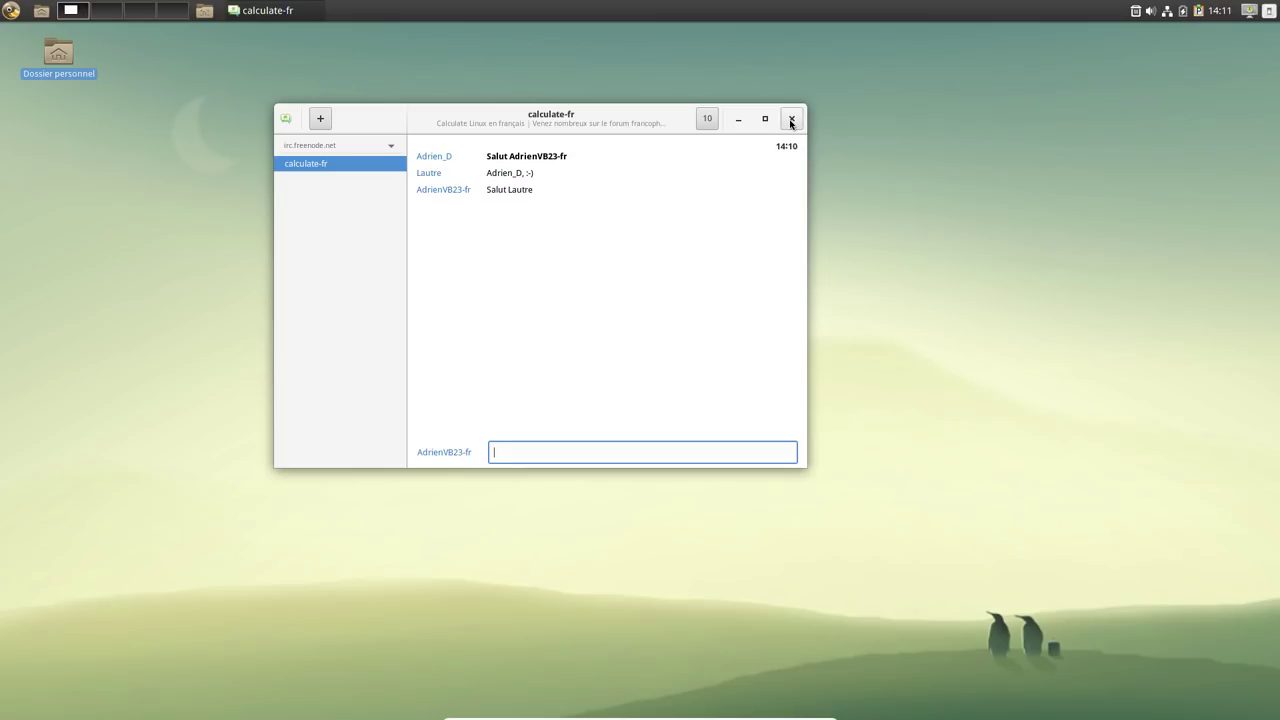
# Look through the list of users in the calculate-fr channel and minimize the Polari window.
pyautogui.click(708, 120)
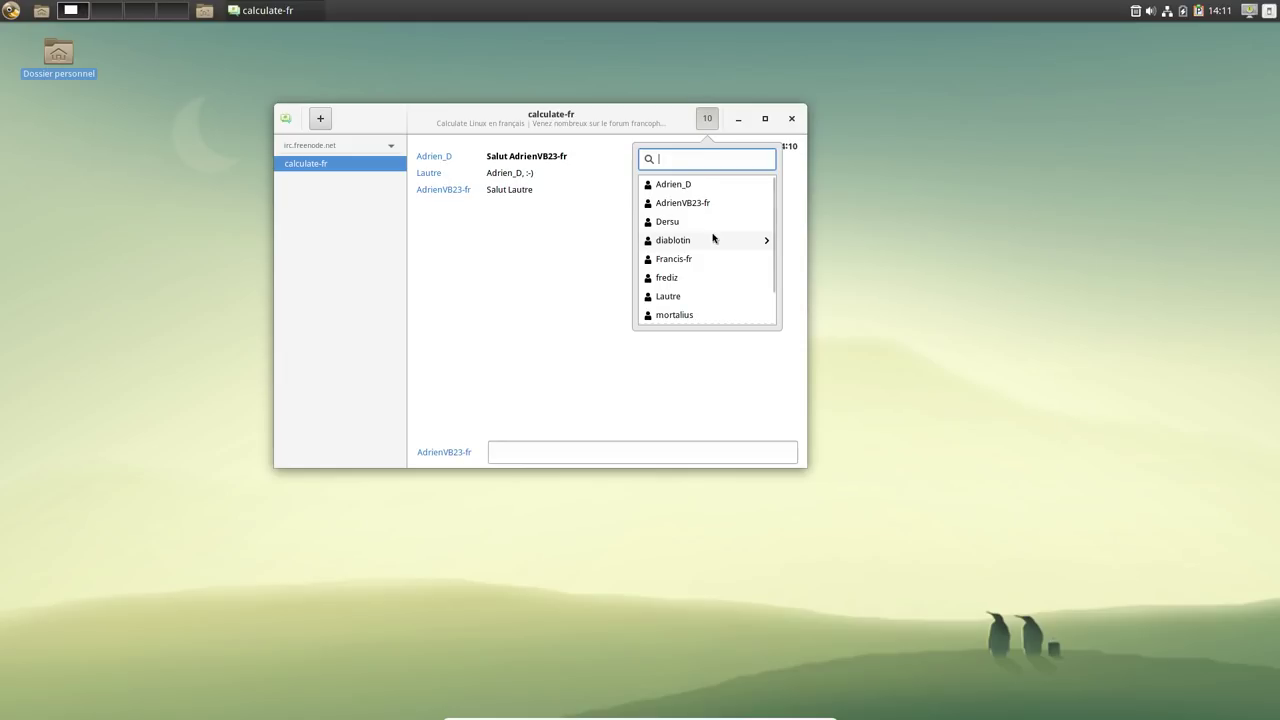
pyautogui.scroll(-1, 726, 264)
pyautogui.scroll(1, 729, 240)
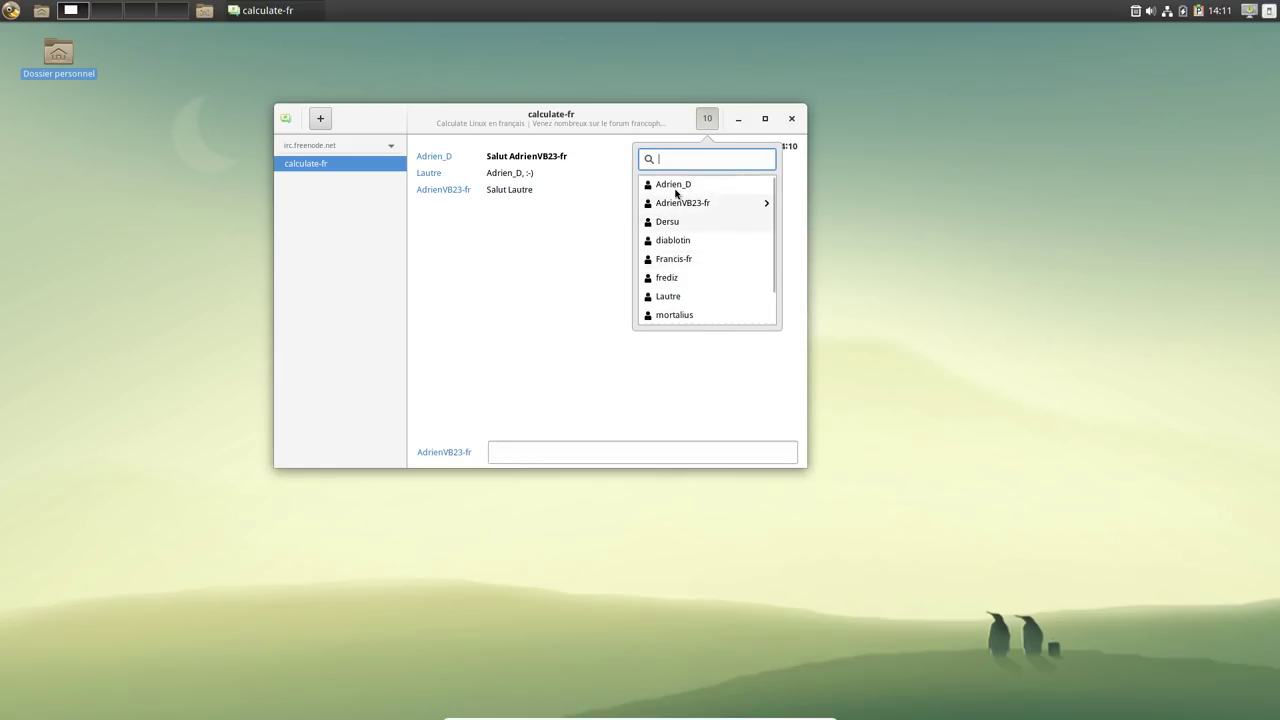
pyautogui.click(265, 10)
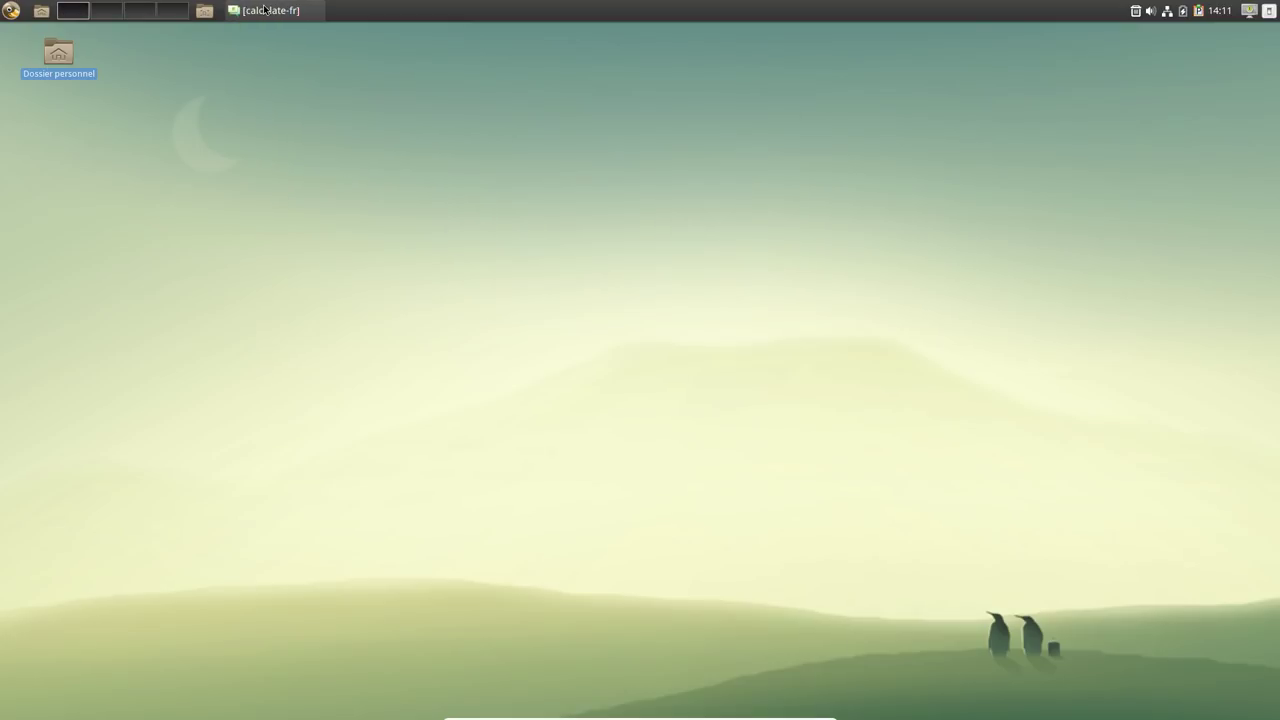
# Launch the Brasero disc burner from the Son et vidéo applications.
pyautogui.click(4, 10)
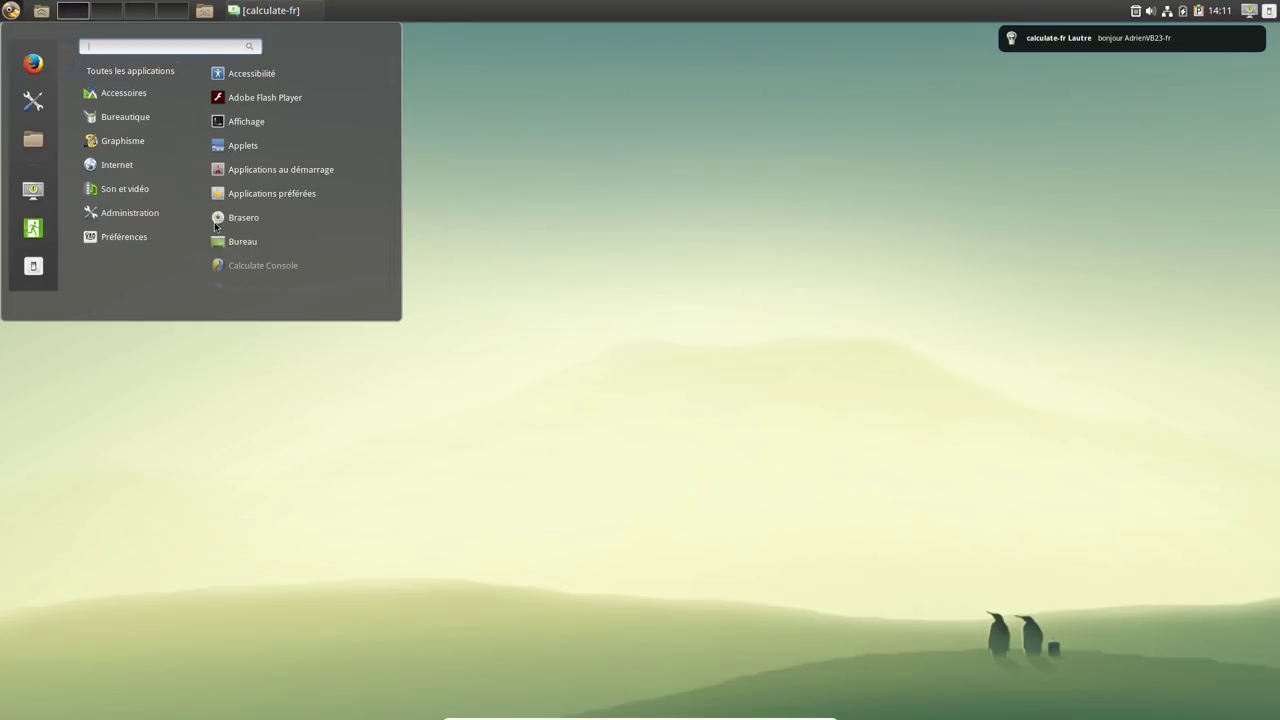
pyautogui.moveTo(148, 143)
pyautogui.moveTo(135, 167)
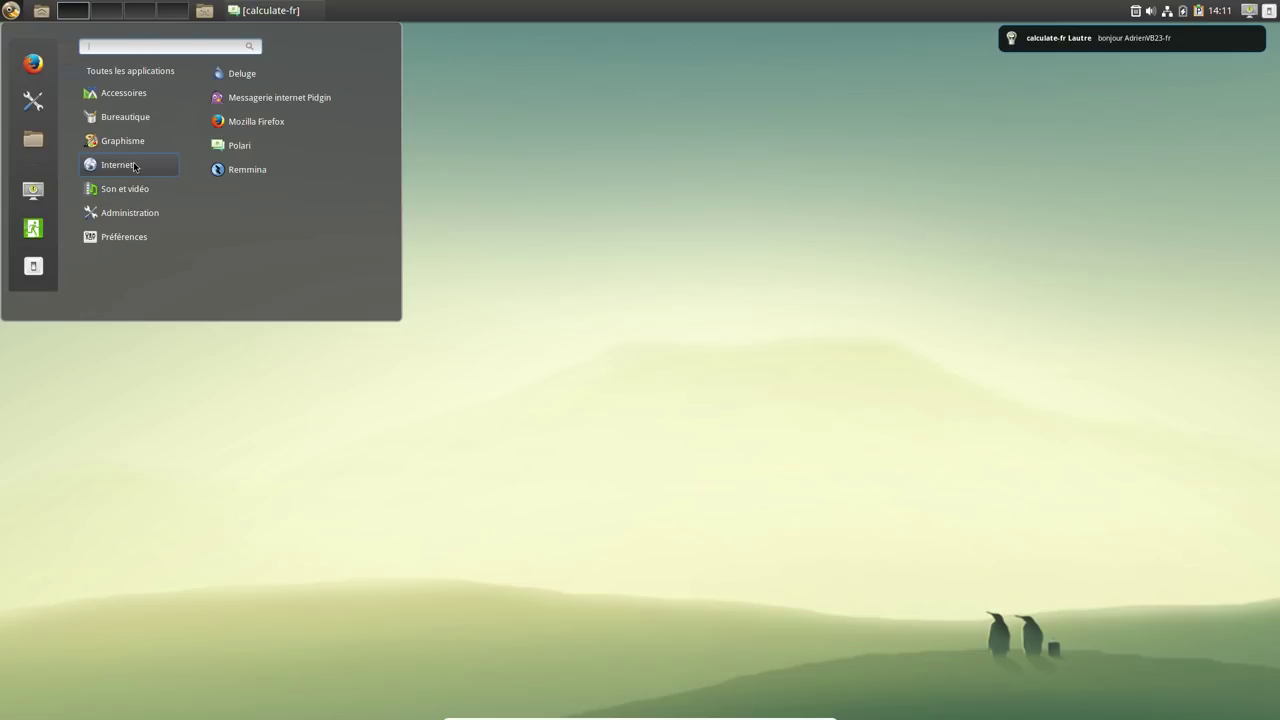
pyautogui.moveTo(165, 192)
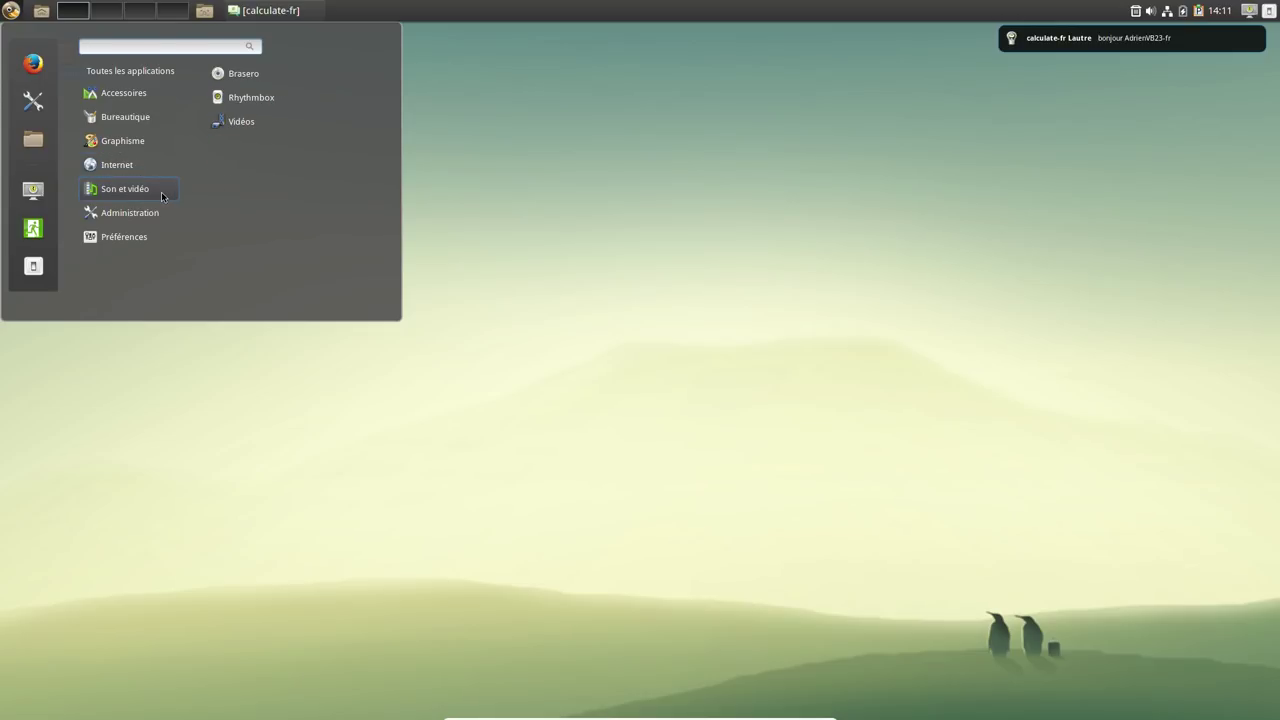
pyautogui.click(275, 74)
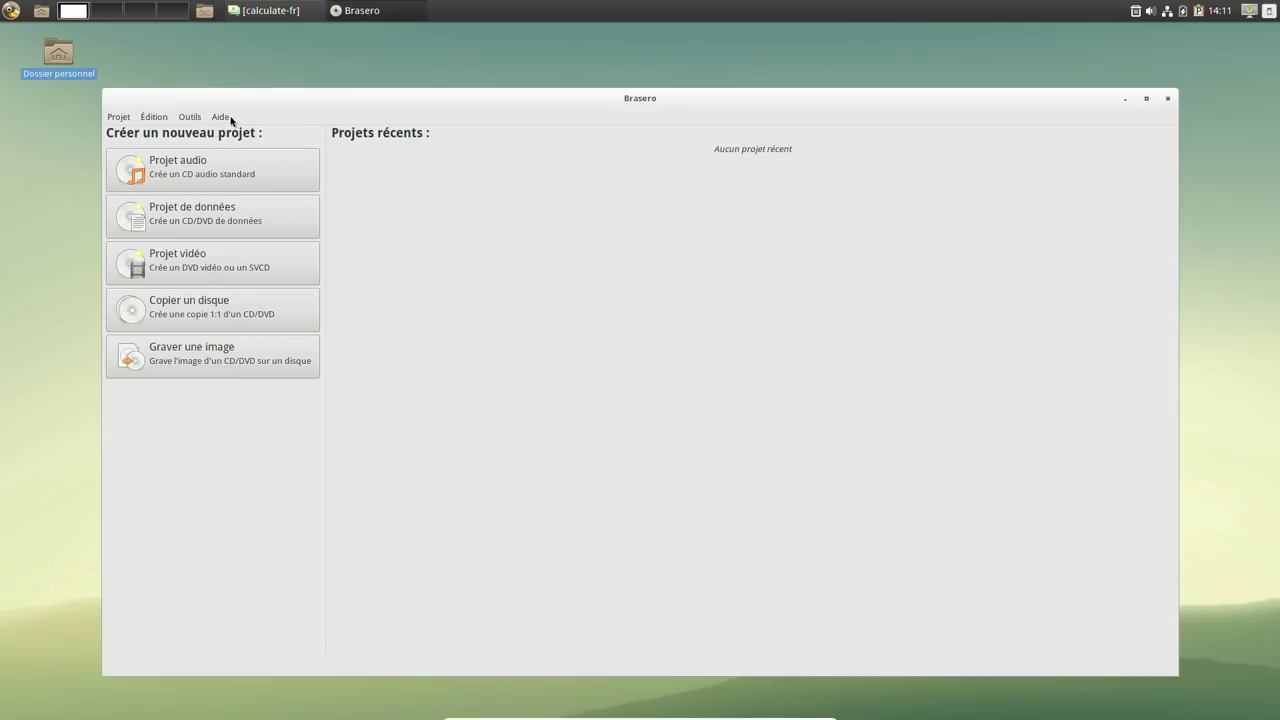
# Check Brasero's version information and close the program.
pyautogui.click(229, 118)
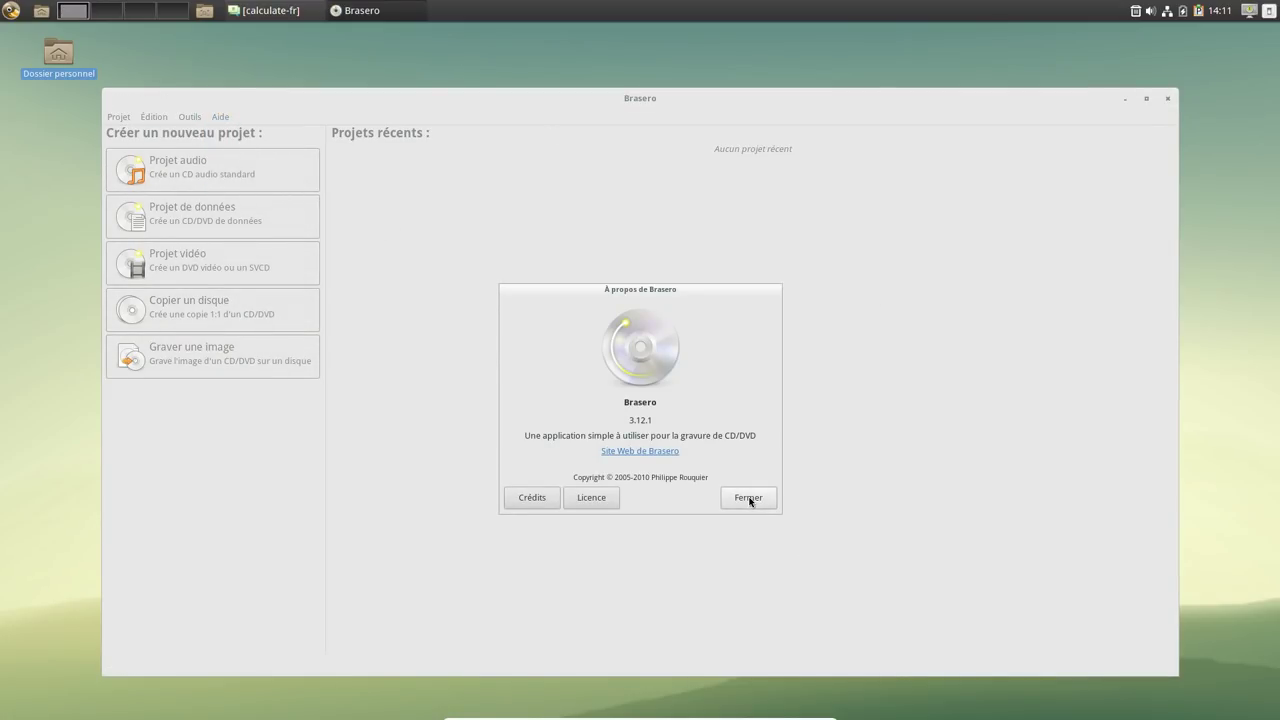
pyautogui.click(749, 498)
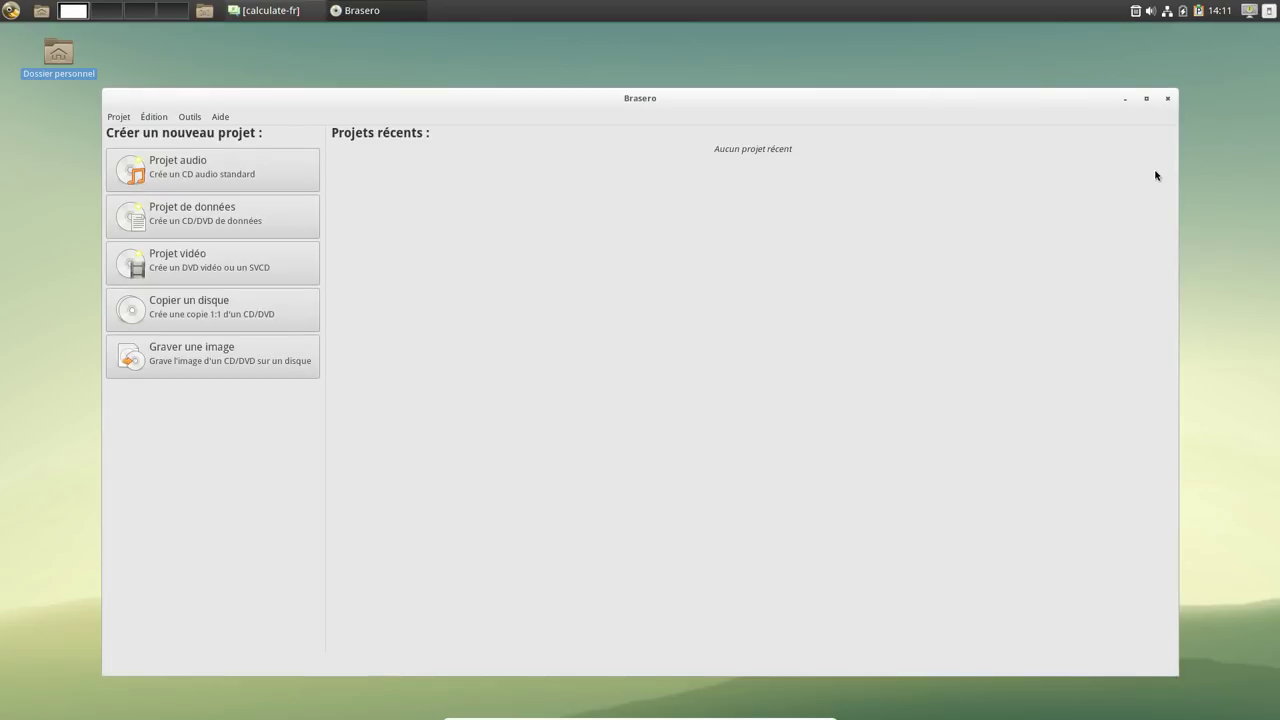
pyautogui.click(1165, 99)
# Launch Rhythmbox from the Son et vidéo applications, look over its window and close it.
pyautogui.click(11, 10)
pyautogui.moveTo(117, 192)
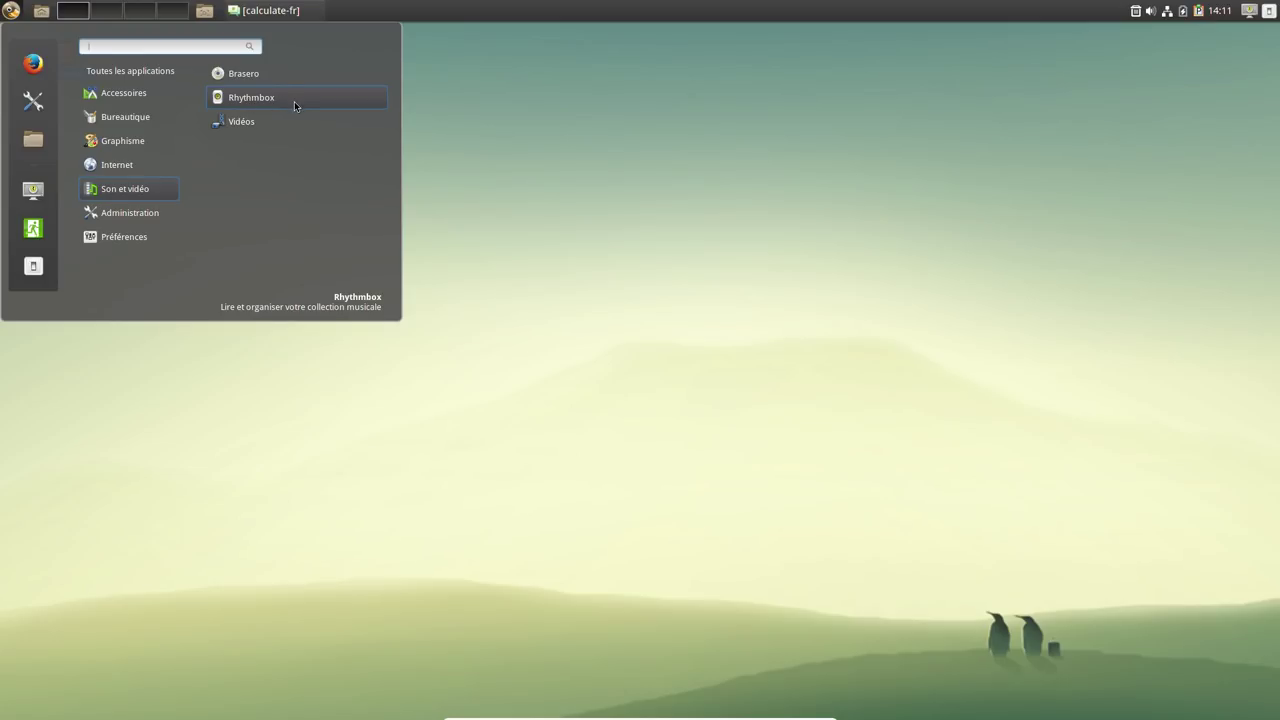
pyautogui.click(251, 97)
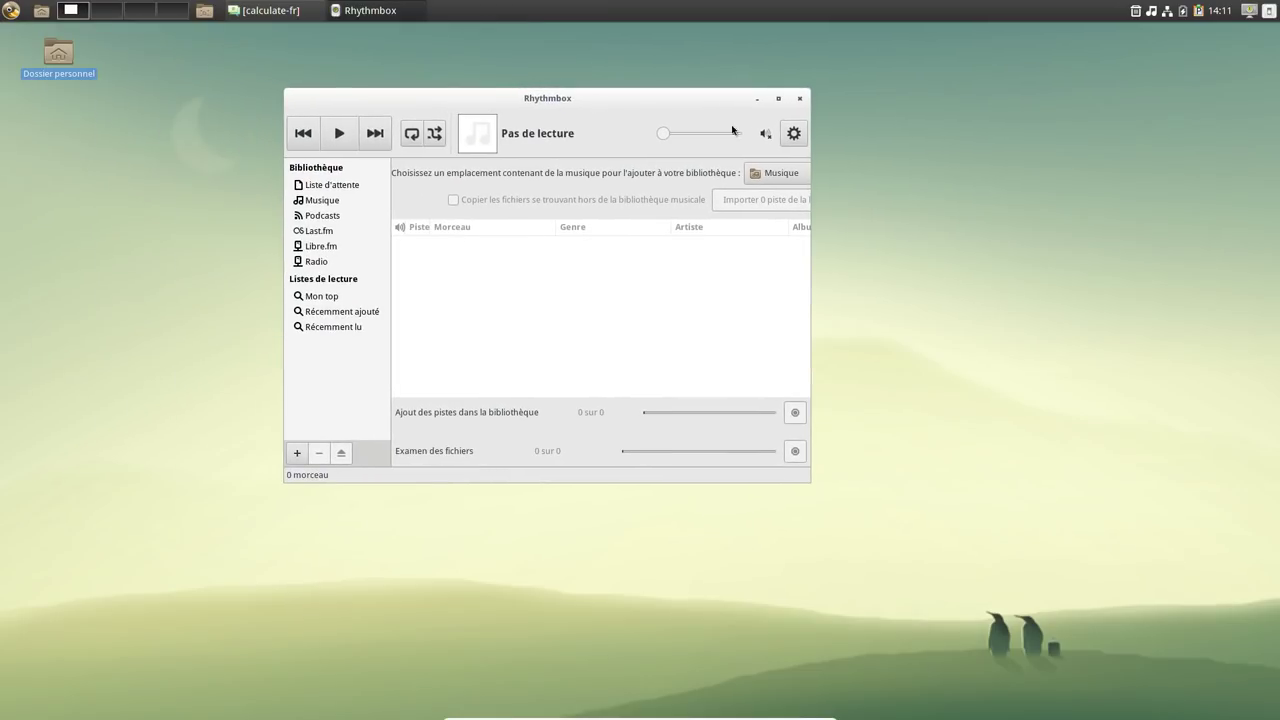
pyautogui.click(800, 99)
# Launch the Vidéos player from the Son et vidéo applications, look at its window and close it.
pyautogui.click(5, 7)
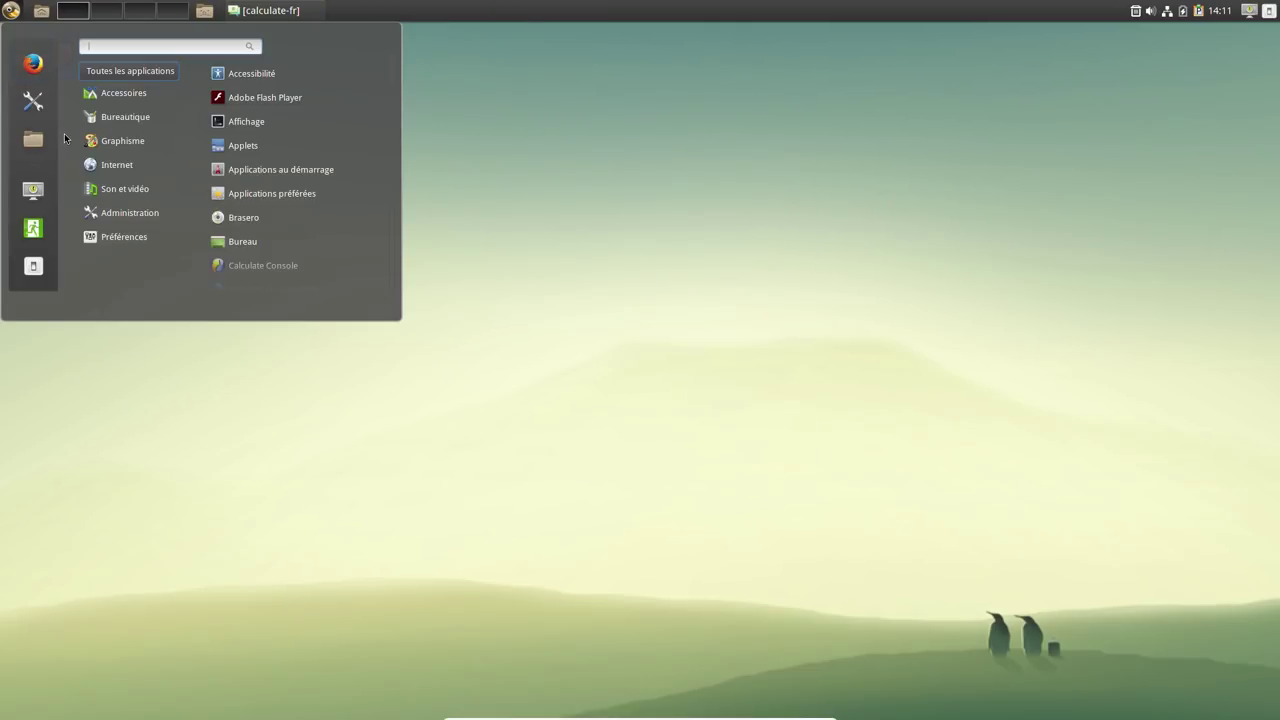
pyautogui.click(132, 187)
pyautogui.click(258, 128)
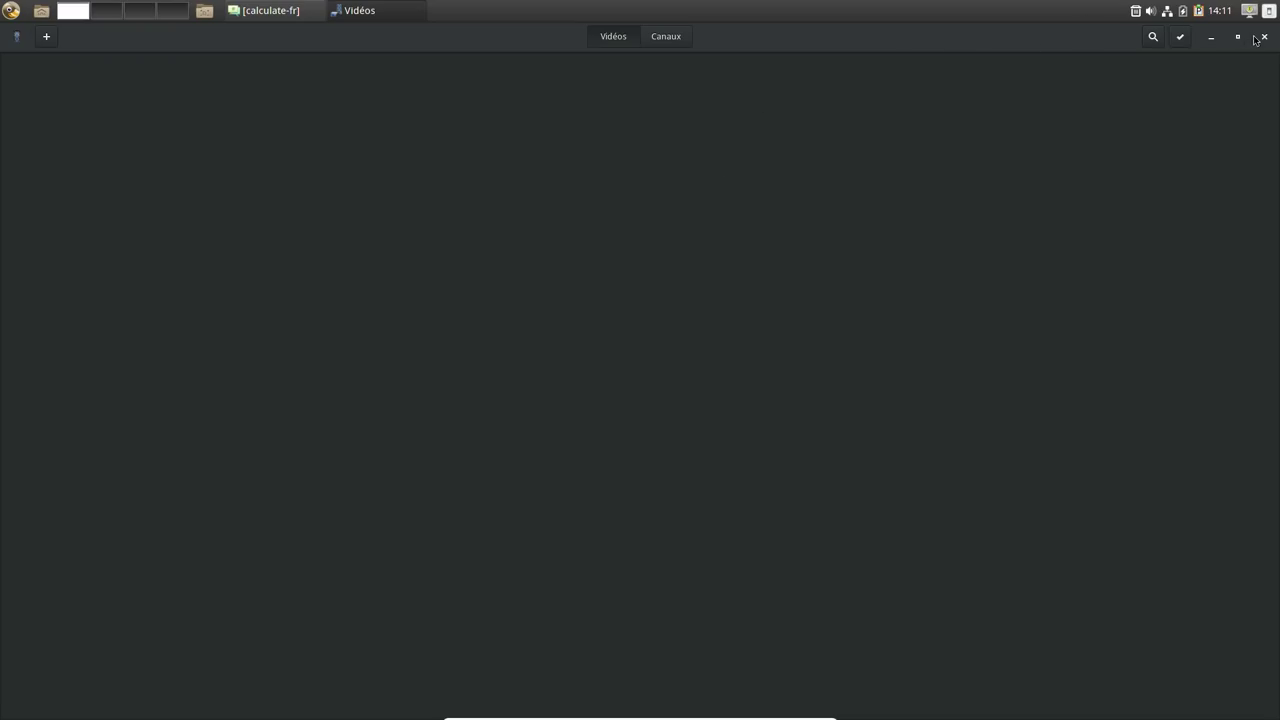
pyautogui.click(1262, 38)
# Launch Calculate Console from the Administration applications and move its window toward the middle of the desktop.
pyautogui.click(10, 10)
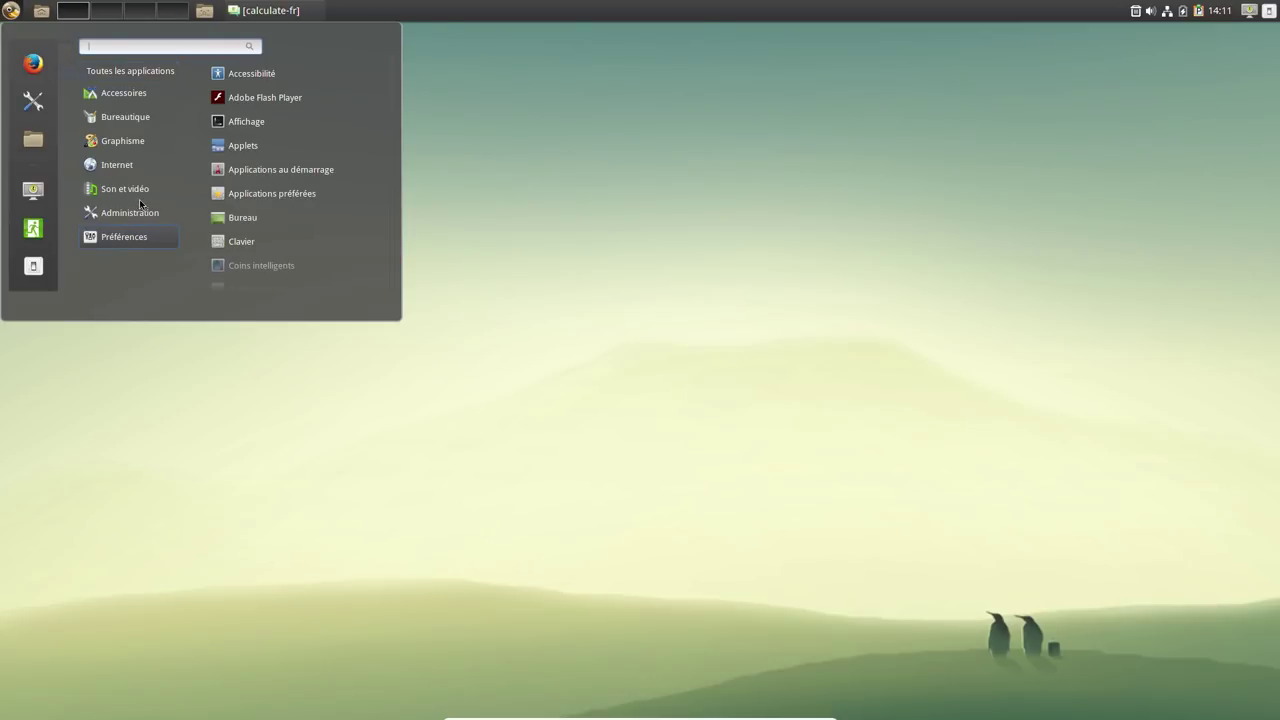
pyautogui.moveTo(137, 211)
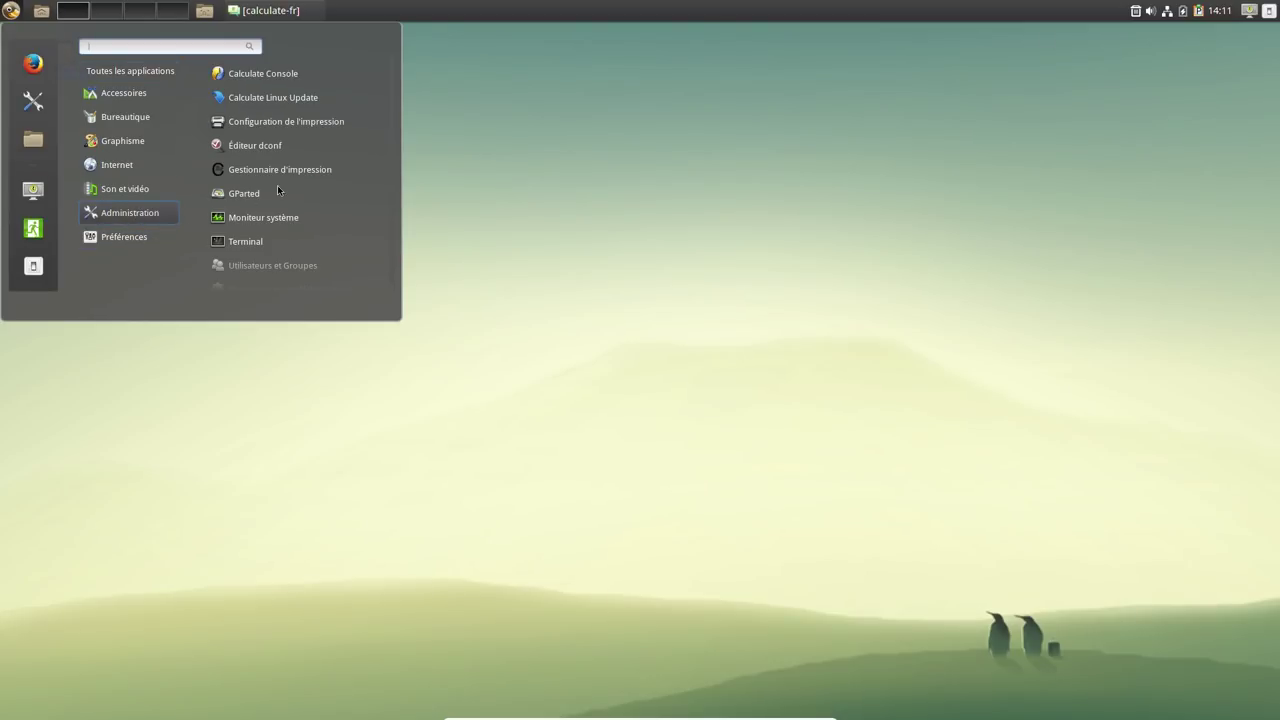
pyautogui.click(296, 78)
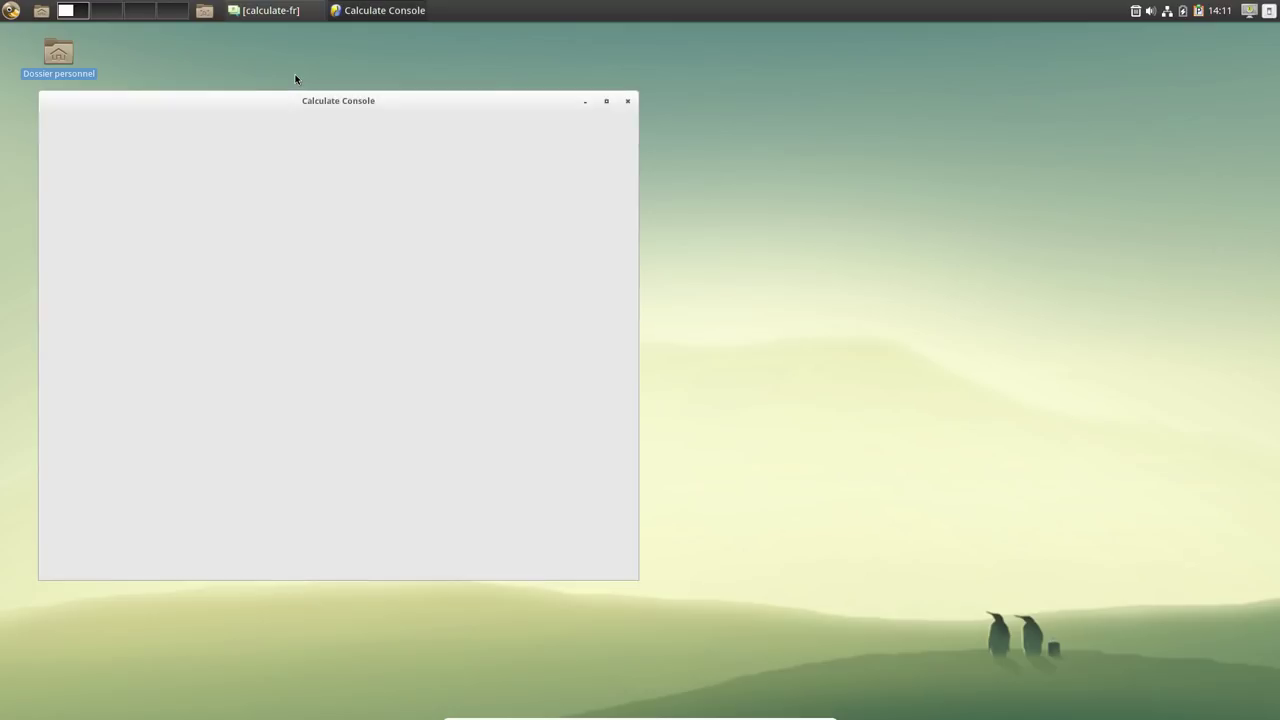
pyautogui.moveTo(326, 104); pyautogui.dragTo(579, 104)
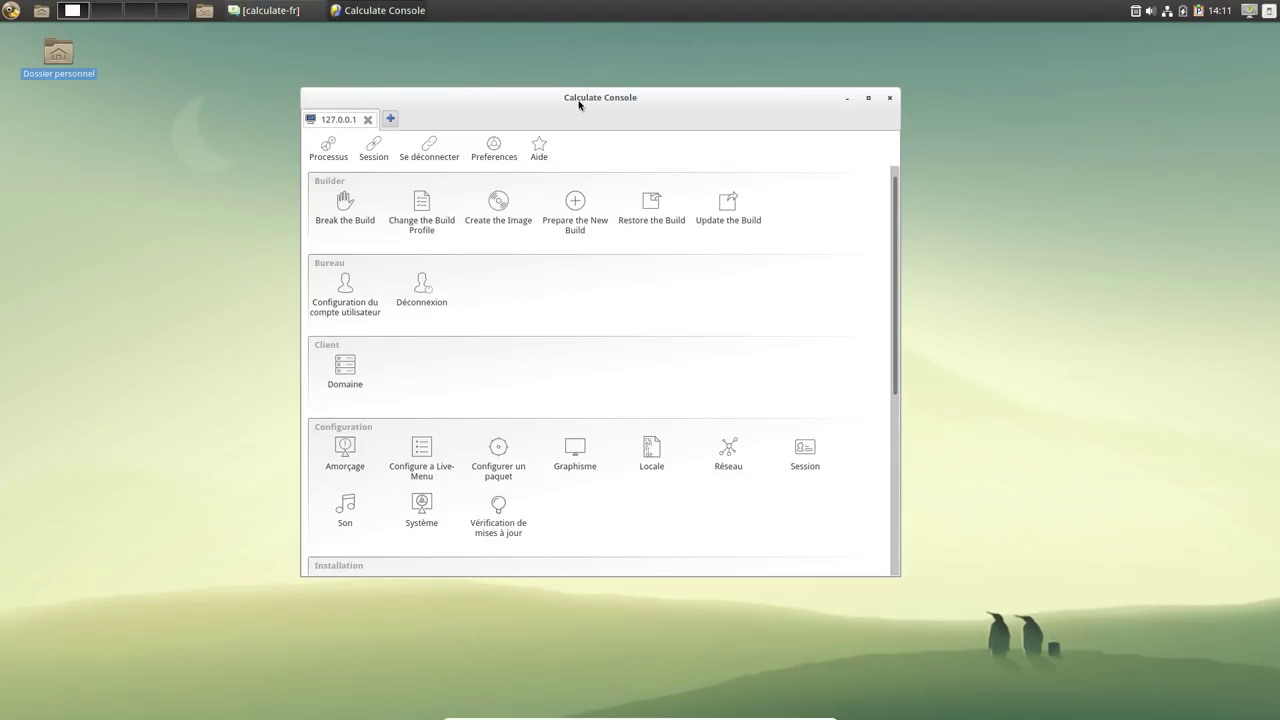
# Run Mettre le système à jour with only stable updates in Calculate Console and move the window aside.
pyautogui.scroll(-3, 600, 355)
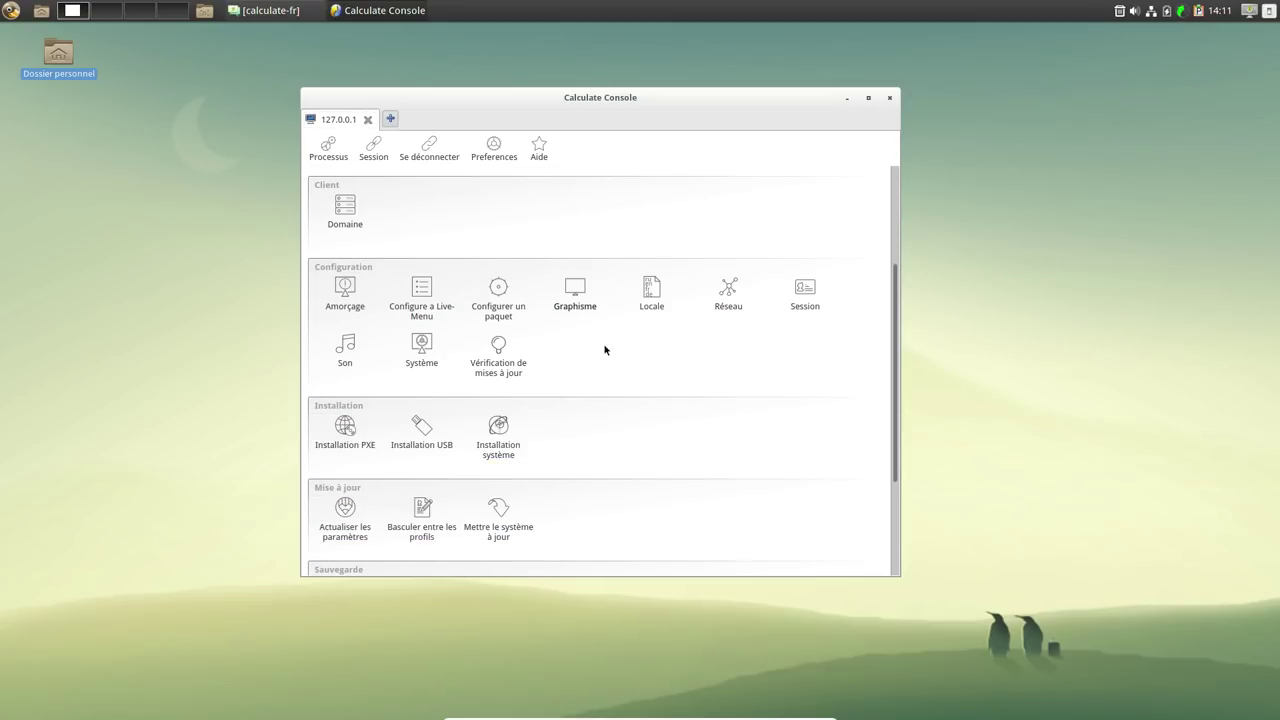
pyautogui.scroll(-1, 648, 321)
pyautogui.scroll(-1, 648, 321)
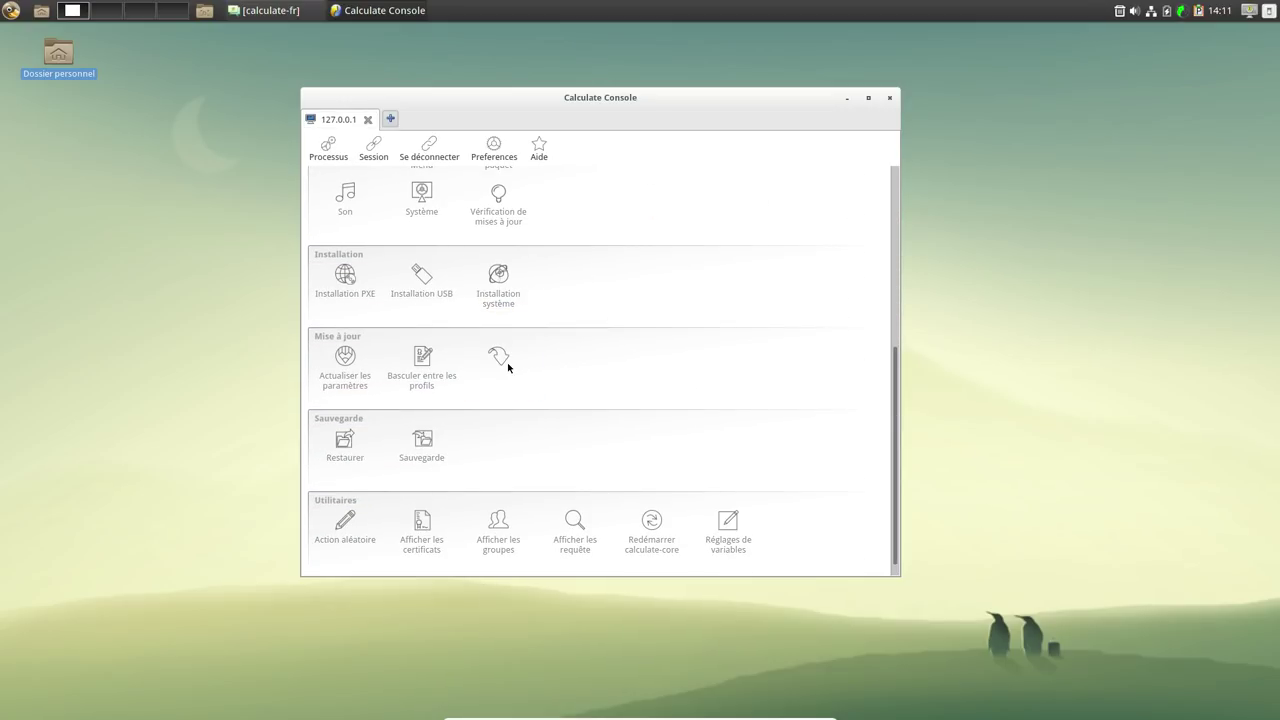
pyautogui.click(505, 362)
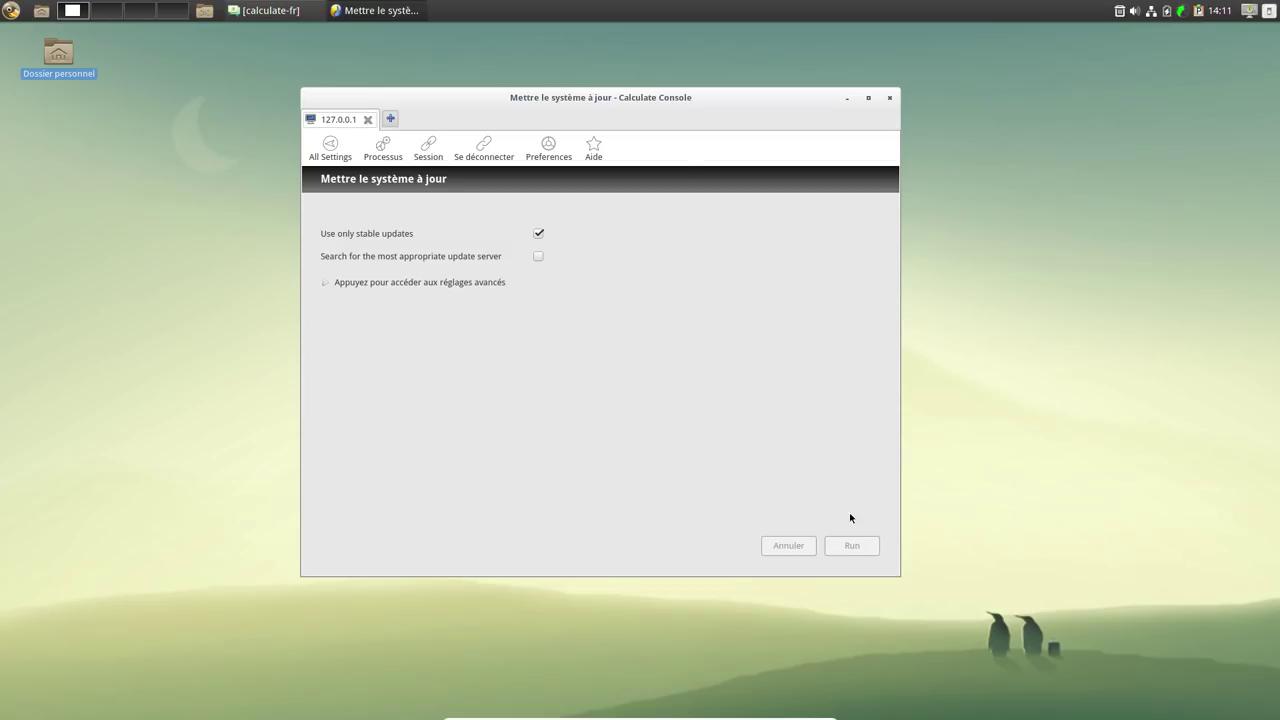
pyautogui.moveTo(610, 105); pyautogui.dragTo(968, 60)
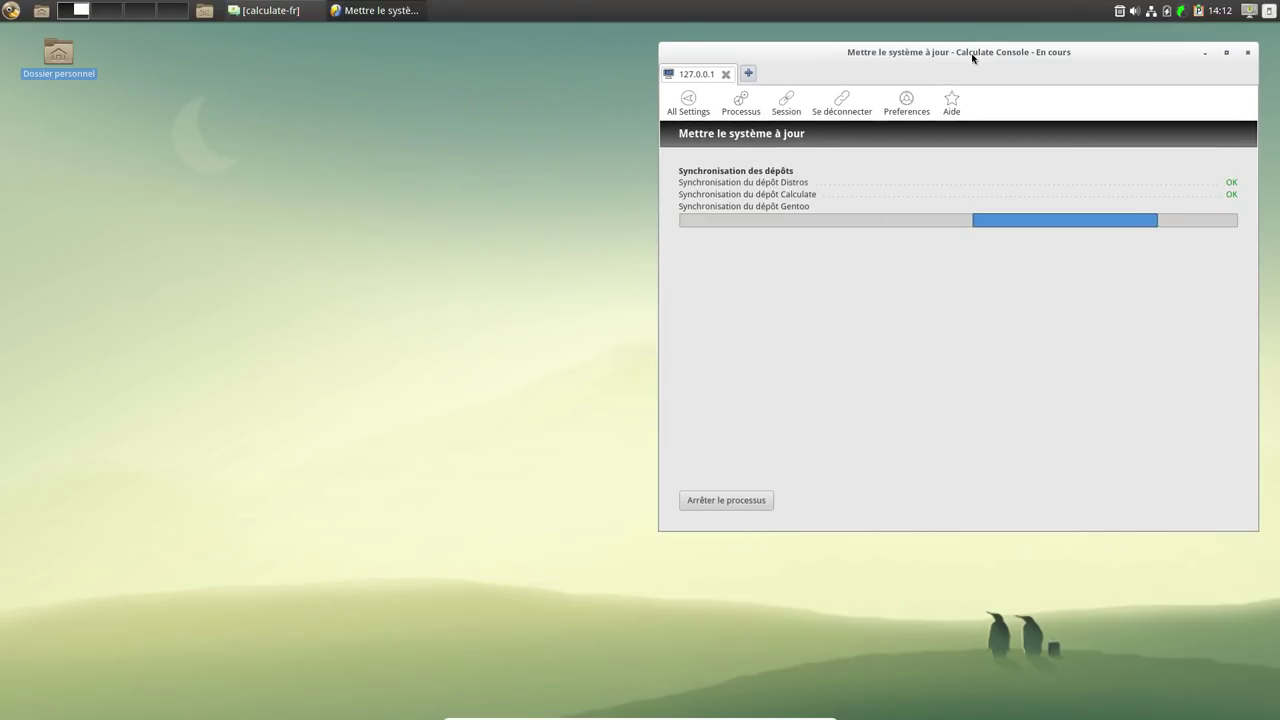
# Review the Administration applications, open Configuration de l'impression to look at its window and close it.
pyautogui.click(11, 10)
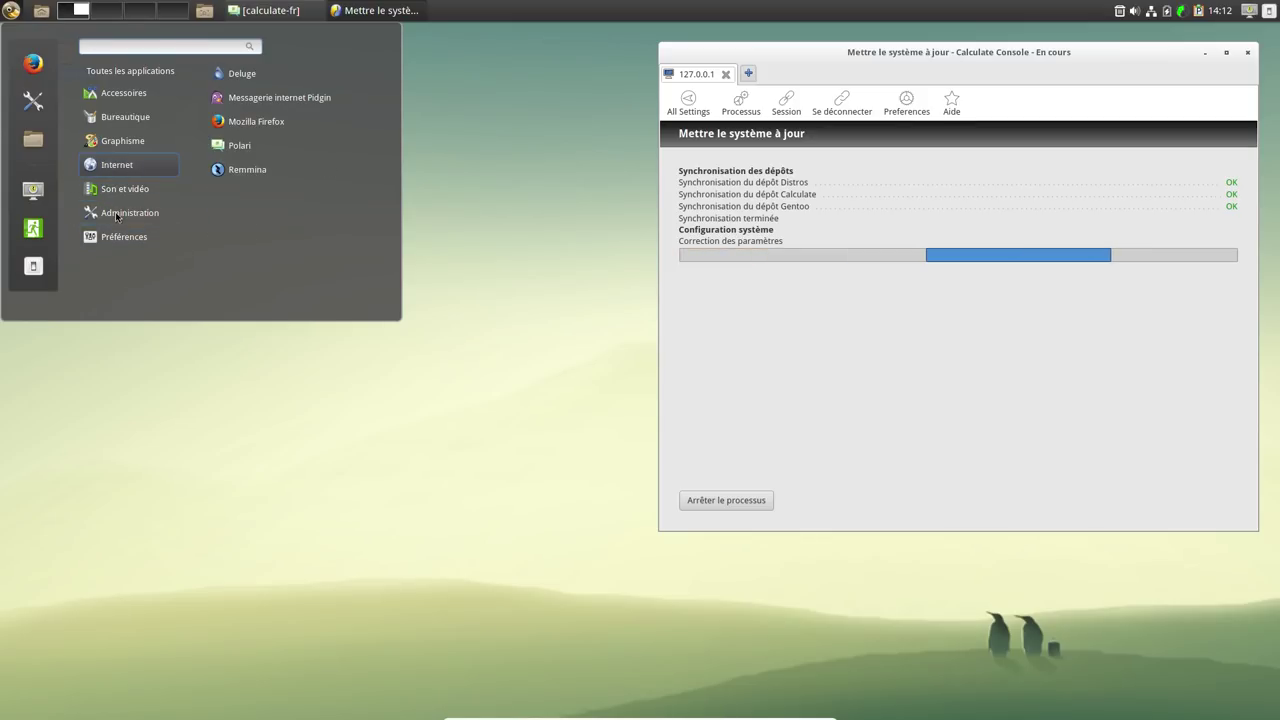
pyautogui.moveTo(116, 217)
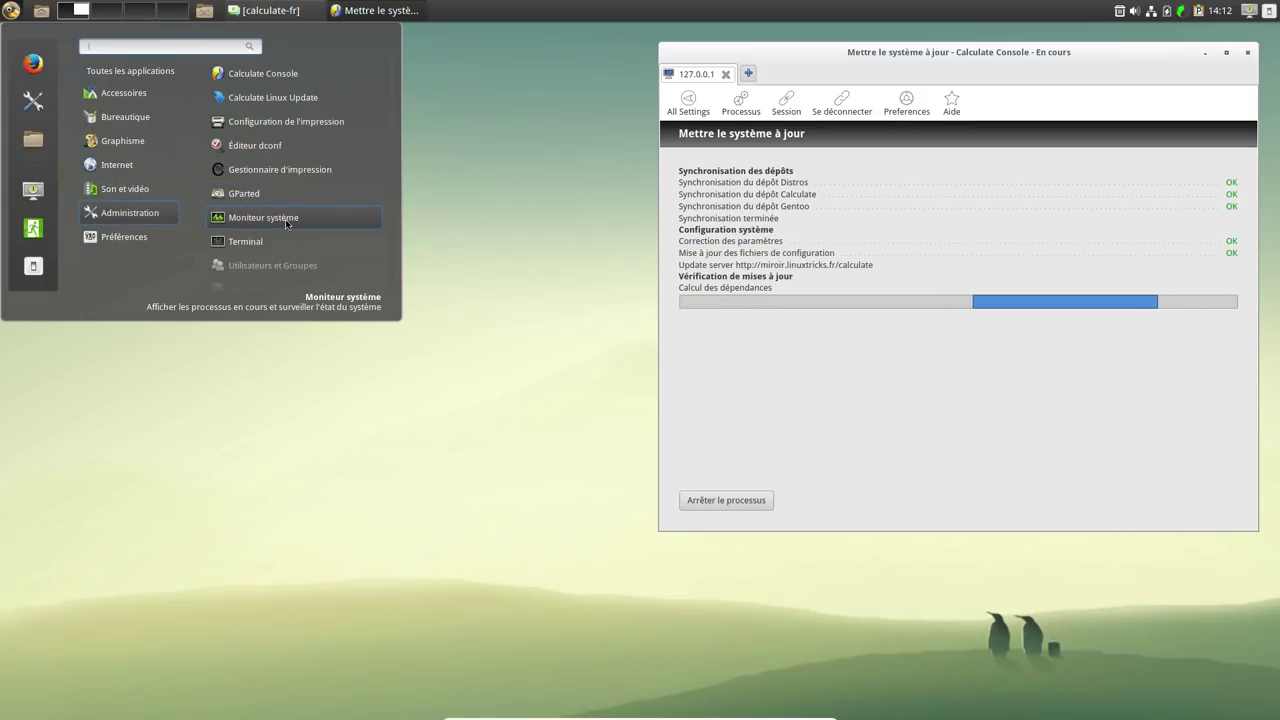
pyautogui.scroll(-1, 285, 220)
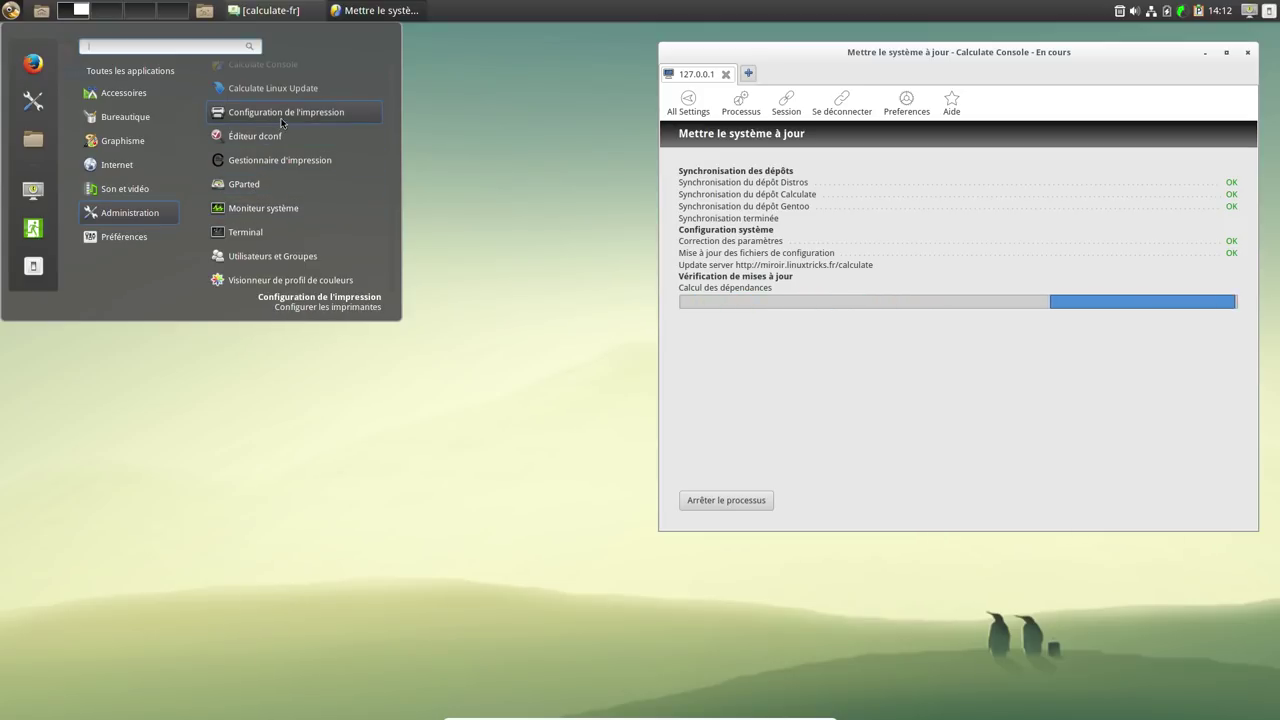
pyautogui.click(228, 113)
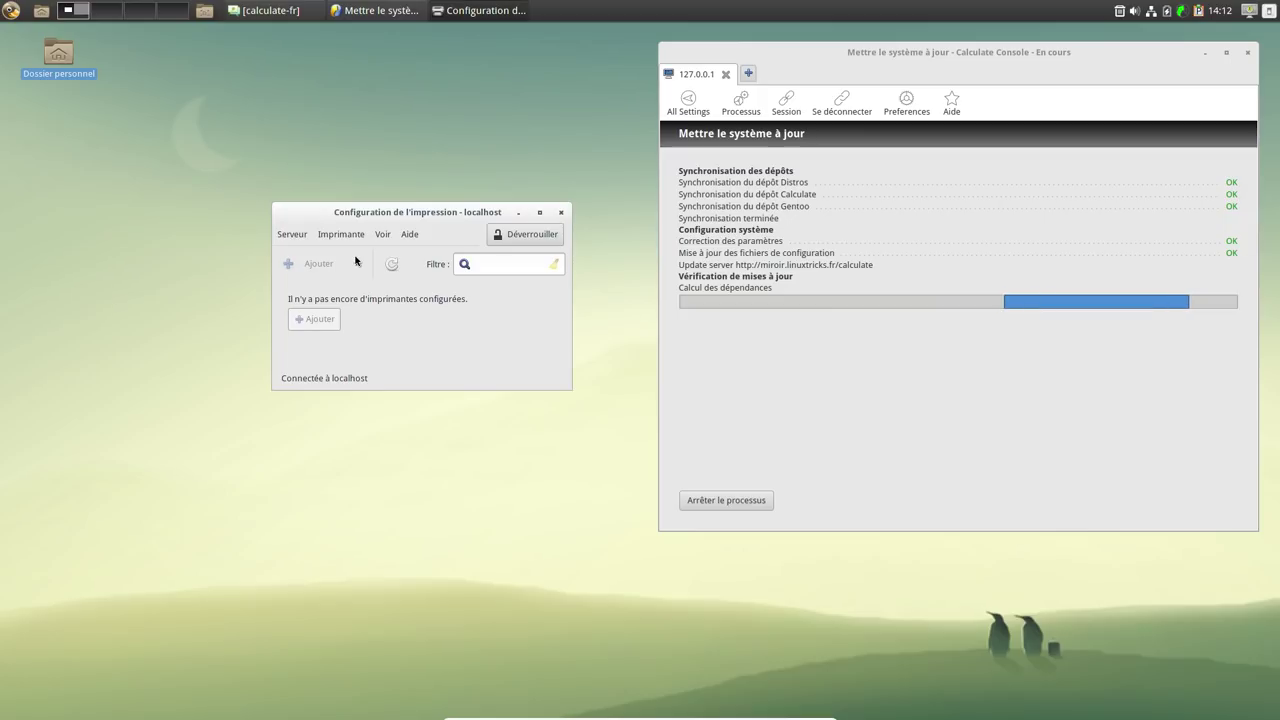
pyautogui.click(561, 215)
# Open the Cinnamon system settings.
pyautogui.click(10, 10)
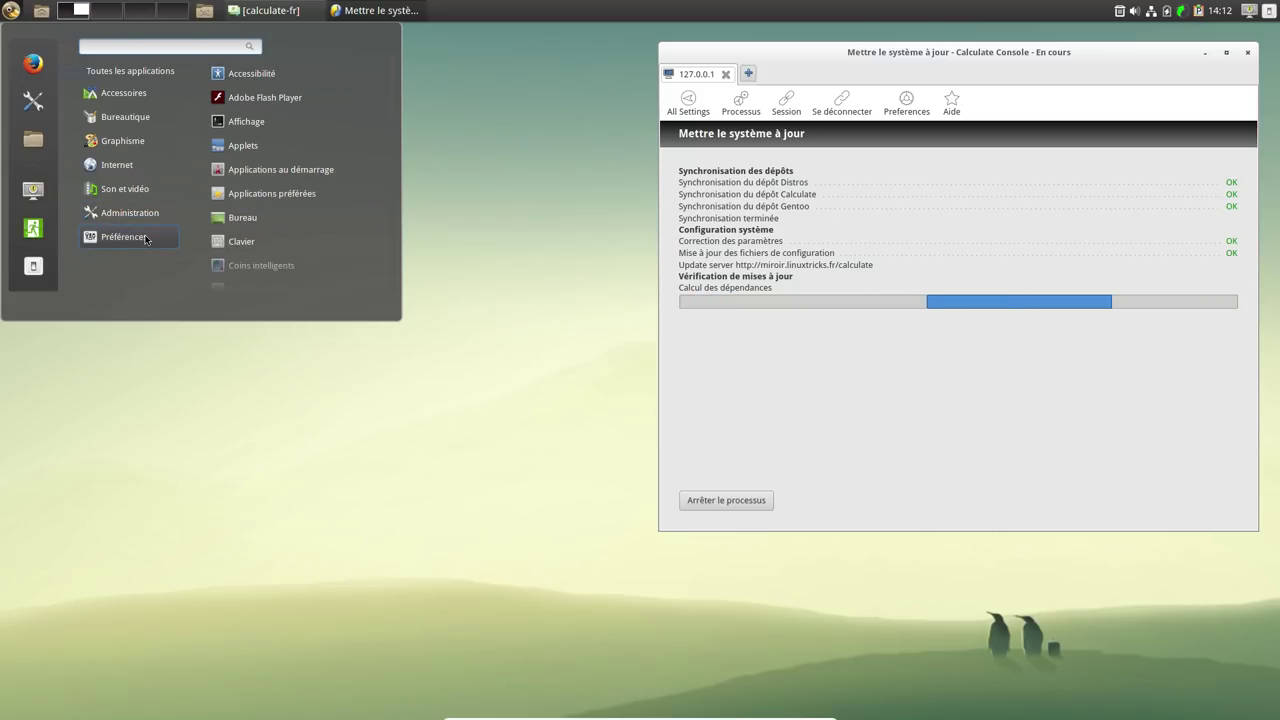
pyautogui.click(31, 101)
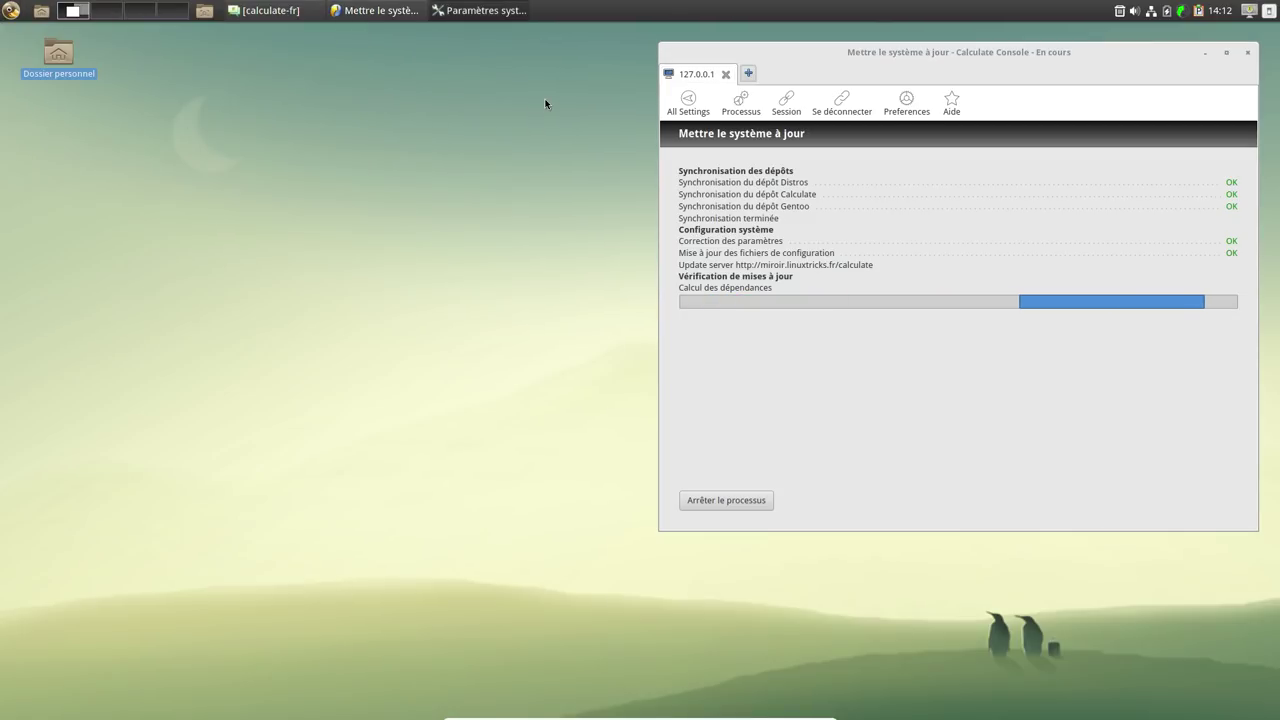
# Move the system settings window aside, open Thèmes and look at the available icon and mouse pointer themes.
pyautogui.moveTo(475, 118); pyautogui.dragTo(360, 90)
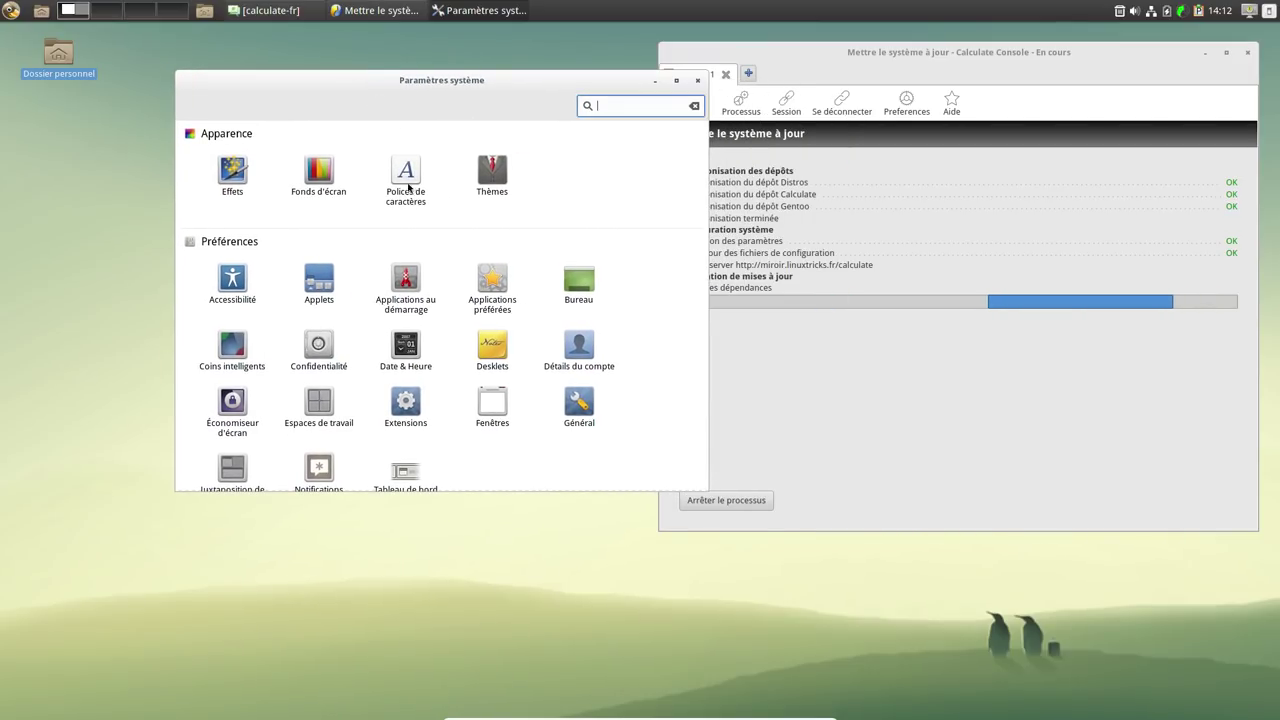
pyautogui.click(491, 189)
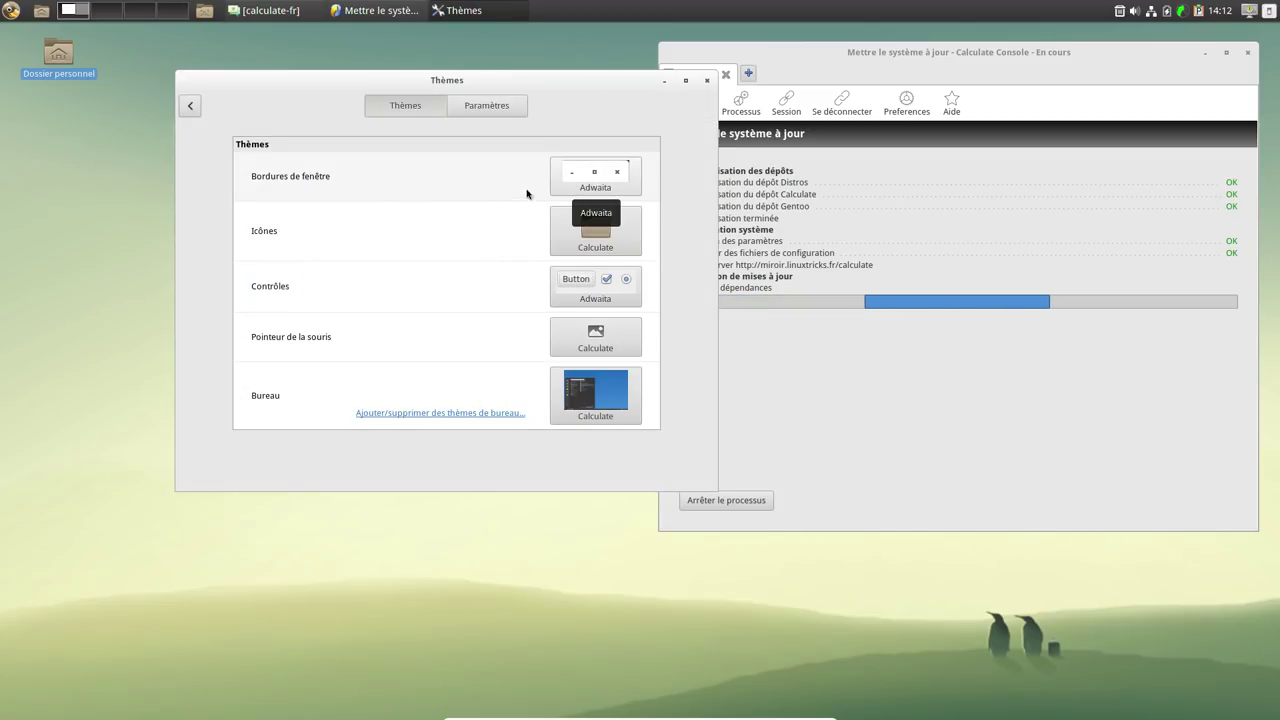
pyautogui.click(595, 245)
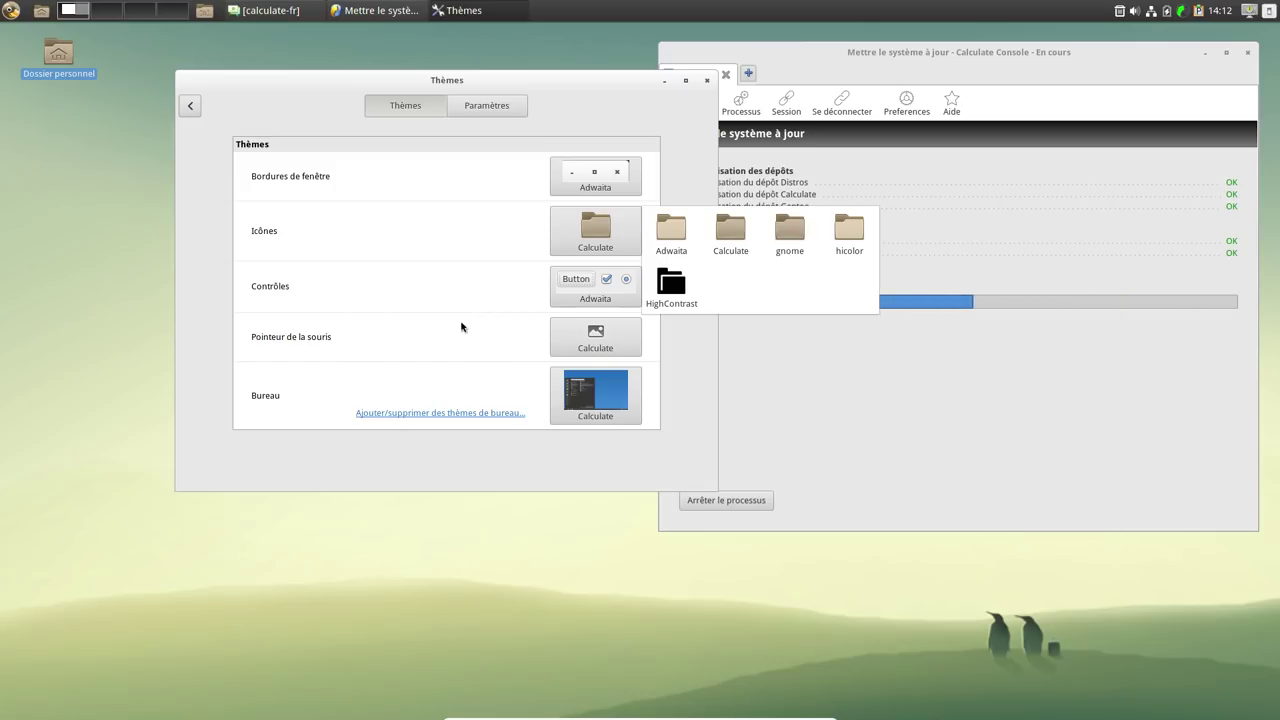
pyautogui.click(575, 348)
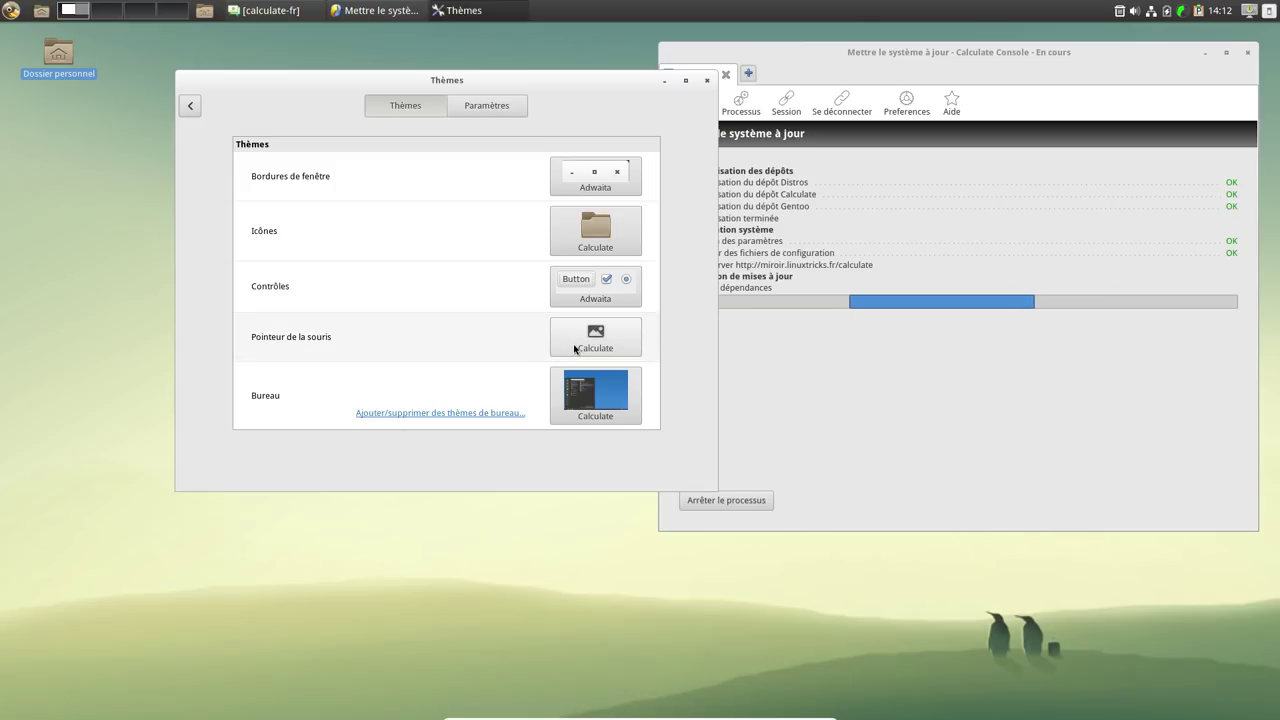
pyautogui.click(575, 348)
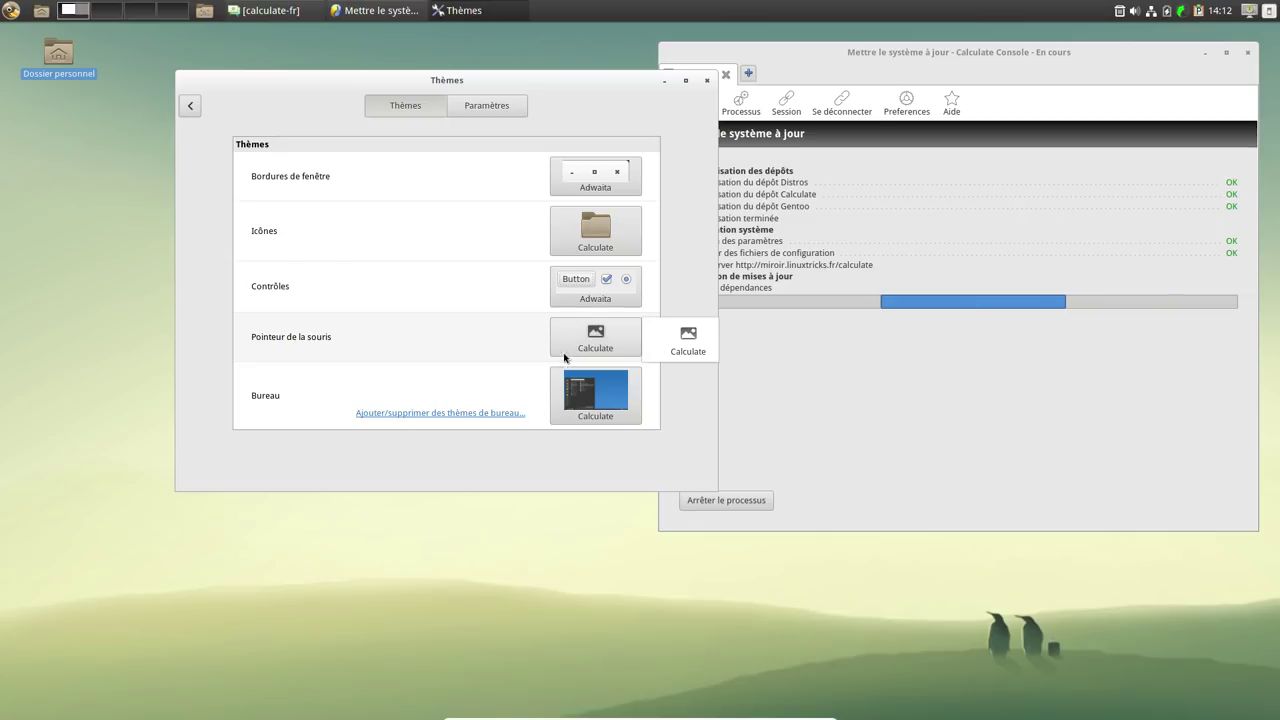
pyautogui.click(410, 378)
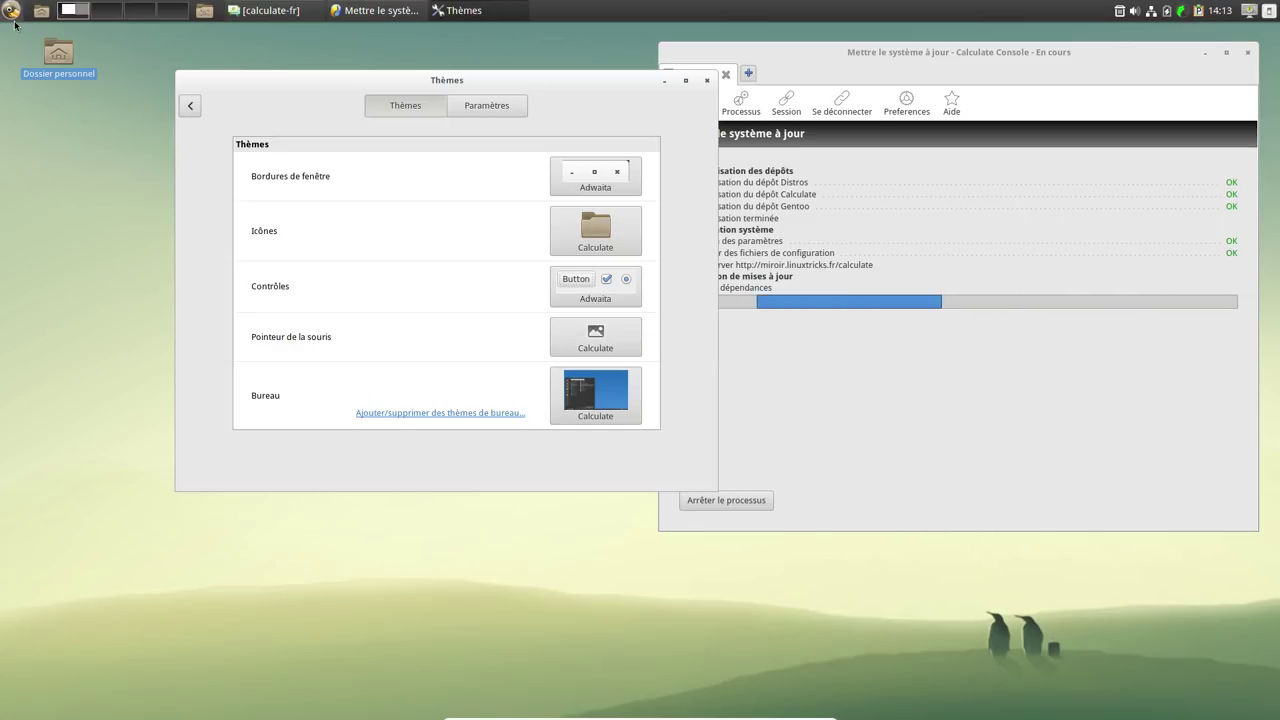
# Glance at the main menu, set the Bureau theme to cinnamon and reveal the dock to see its look.
pyautogui.click(12, 13)
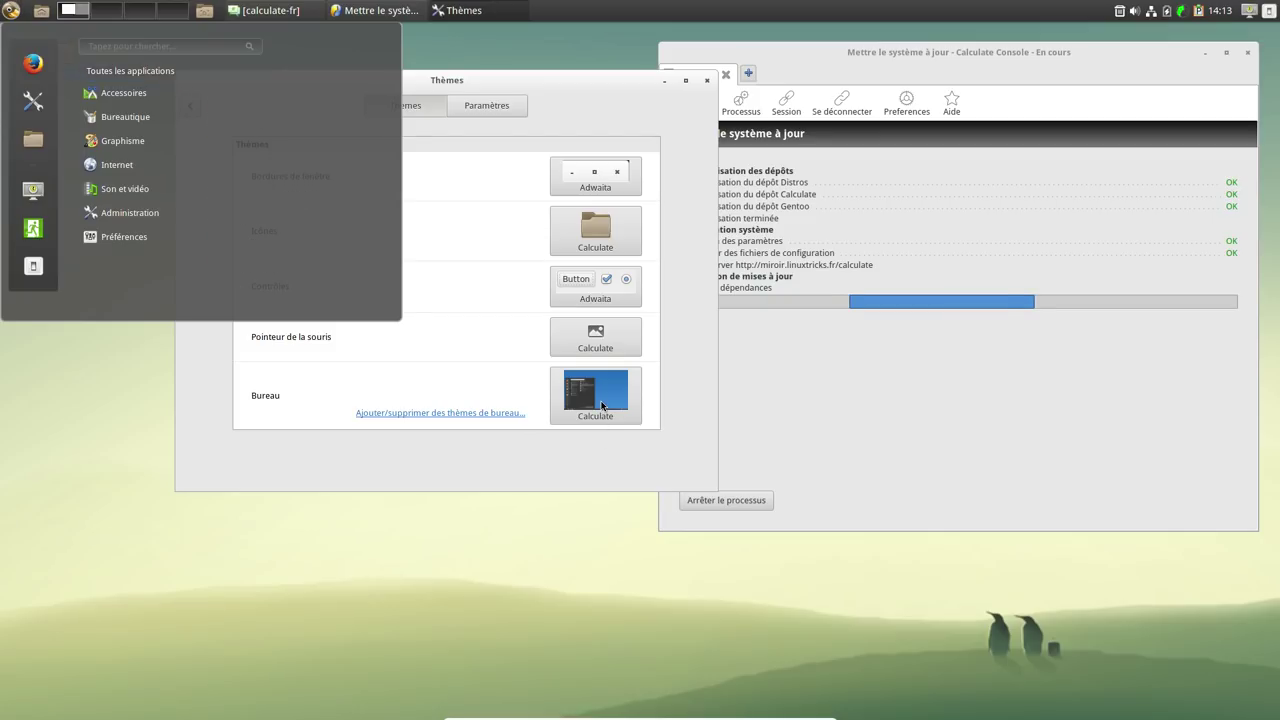
pyautogui.click(602, 405)
pyautogui.click(602, 405)
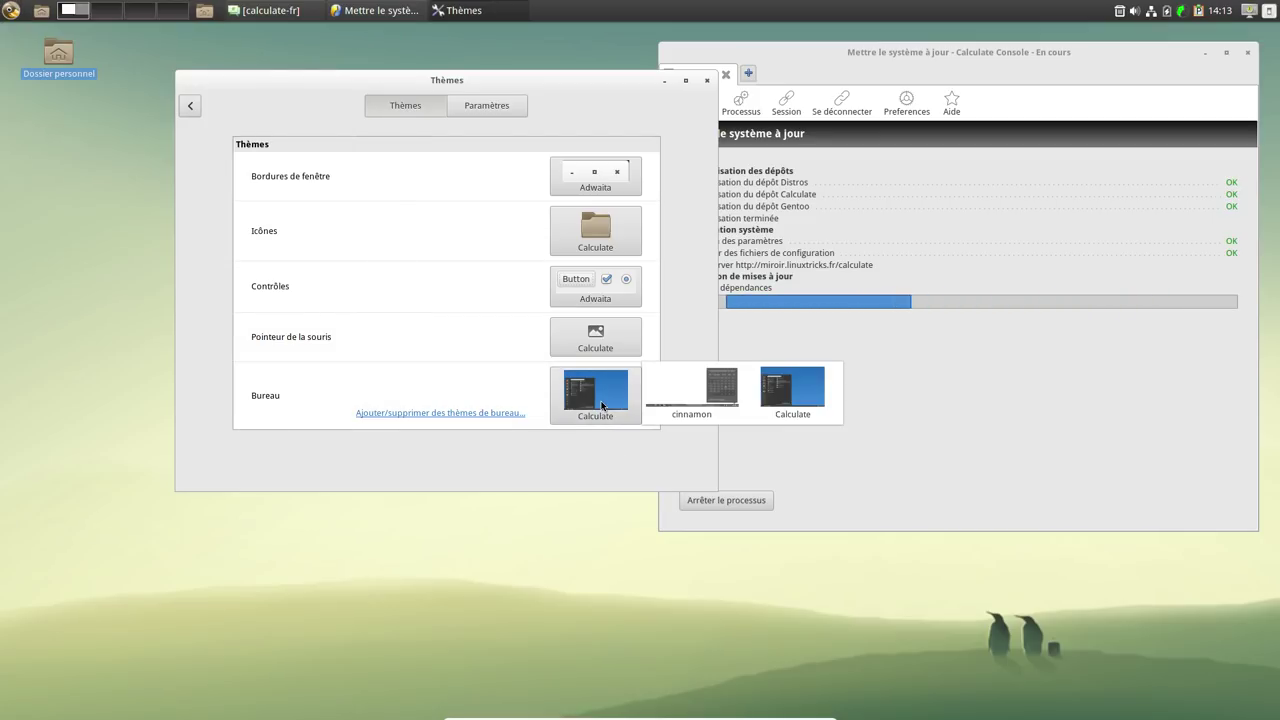
pyautogui.click(692, 390)
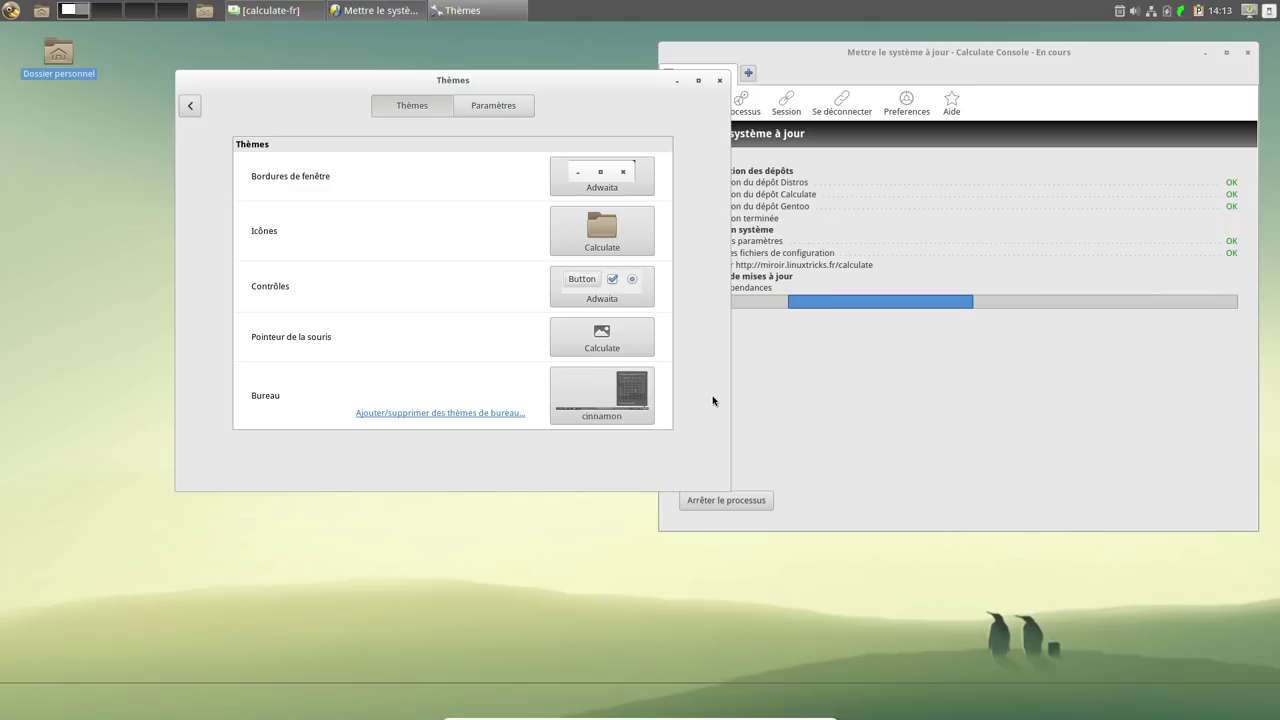
pyautogui.moveTo(403, 718)
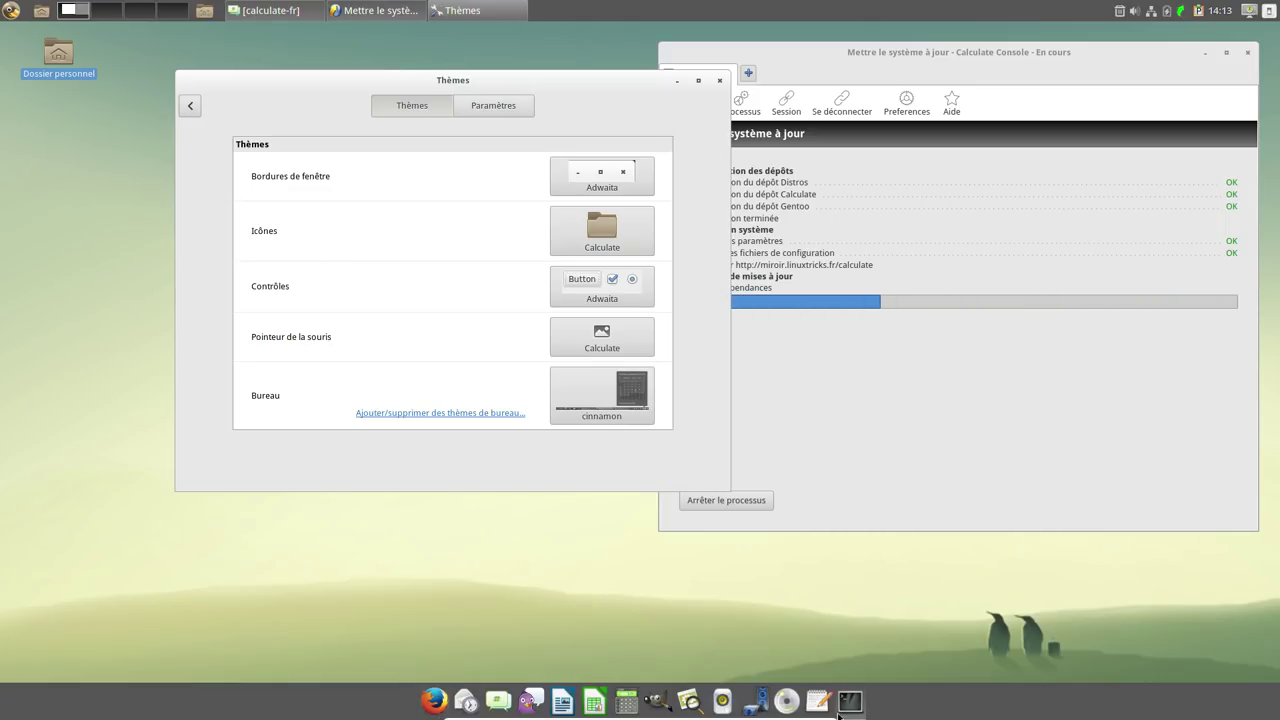
# Set the Bureau theme back to Calculate and reveal the dock again to compare it.
pyautogui.click(645, 392)
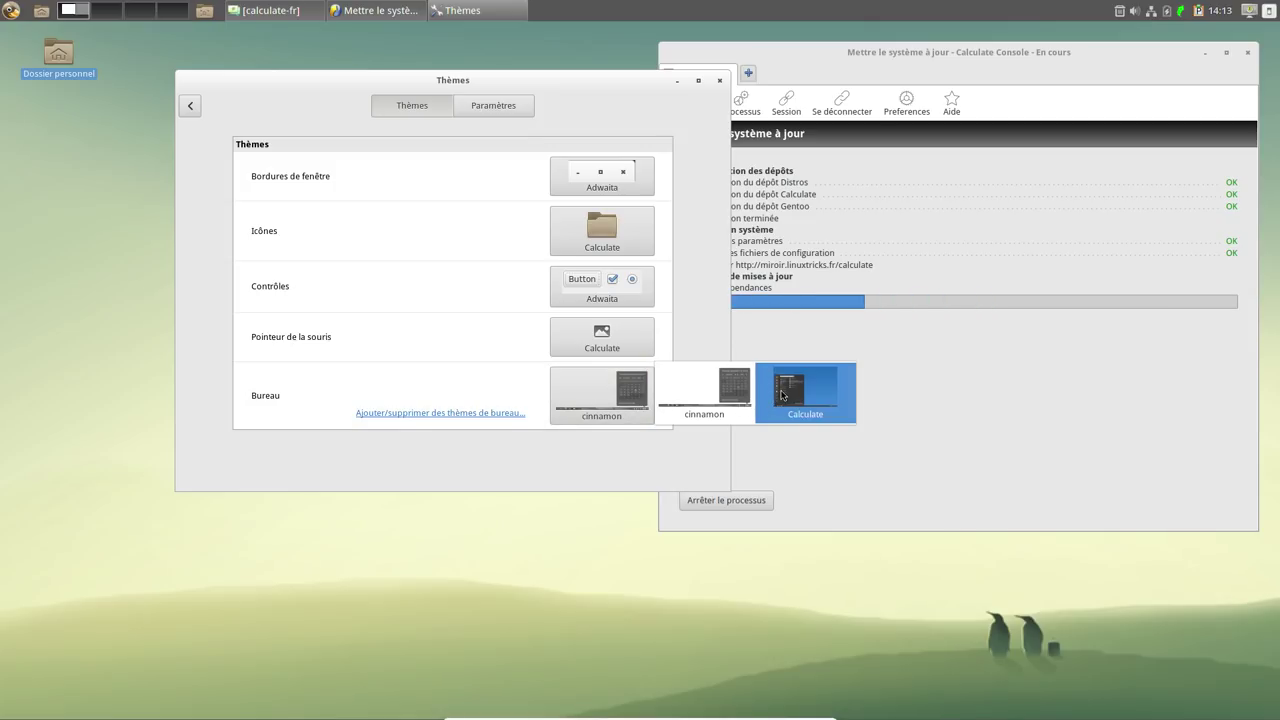
pyautogui.click(782, 394)
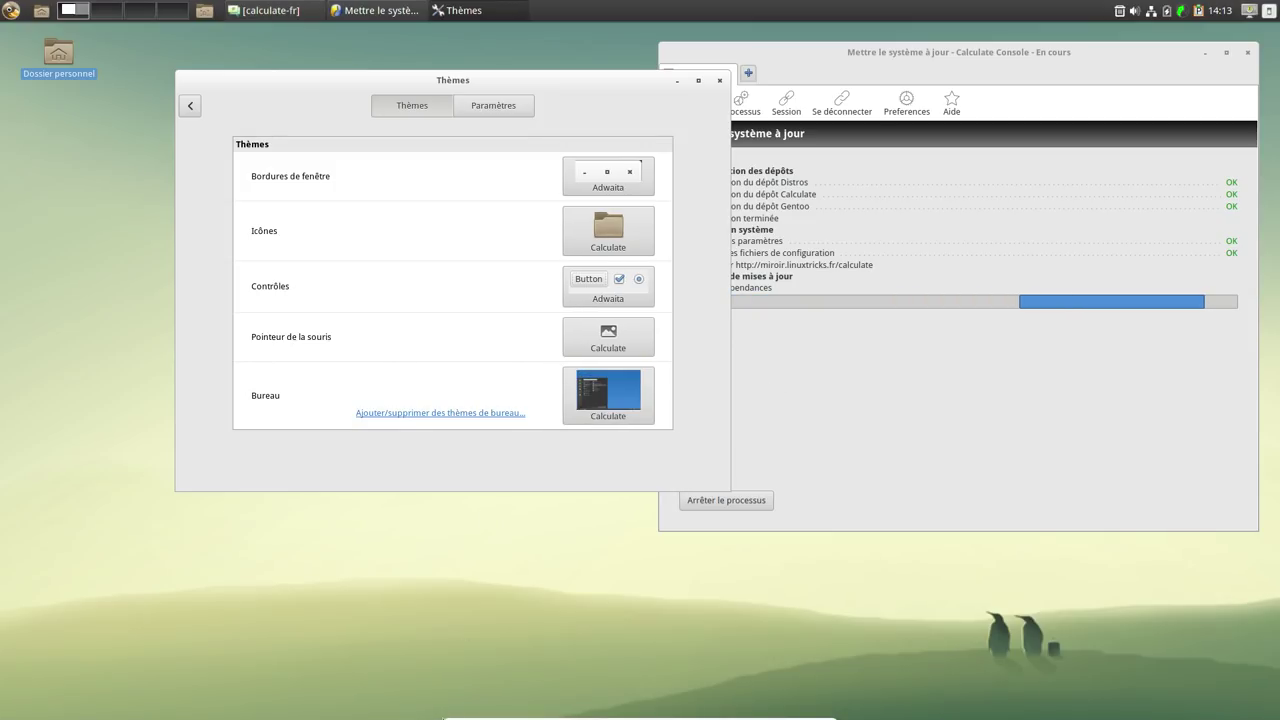
pyautogui.moveTo(442, 714)
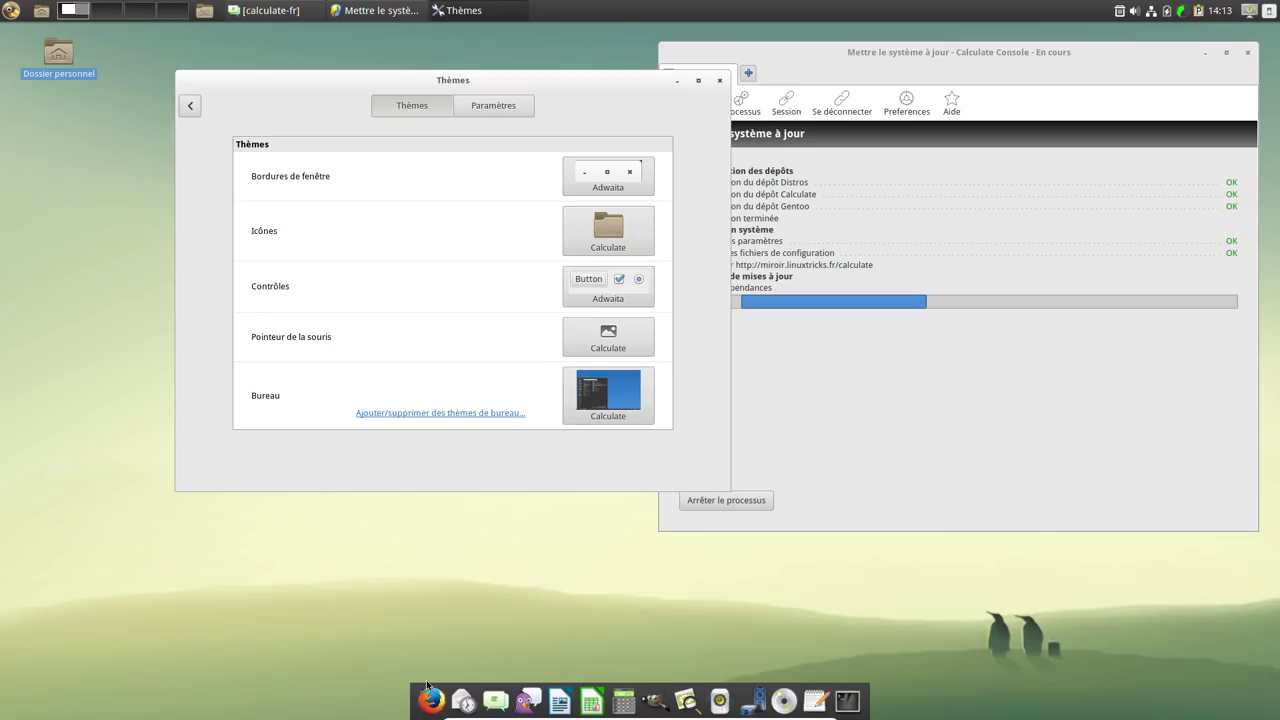
pyautogui.click(516, 701)
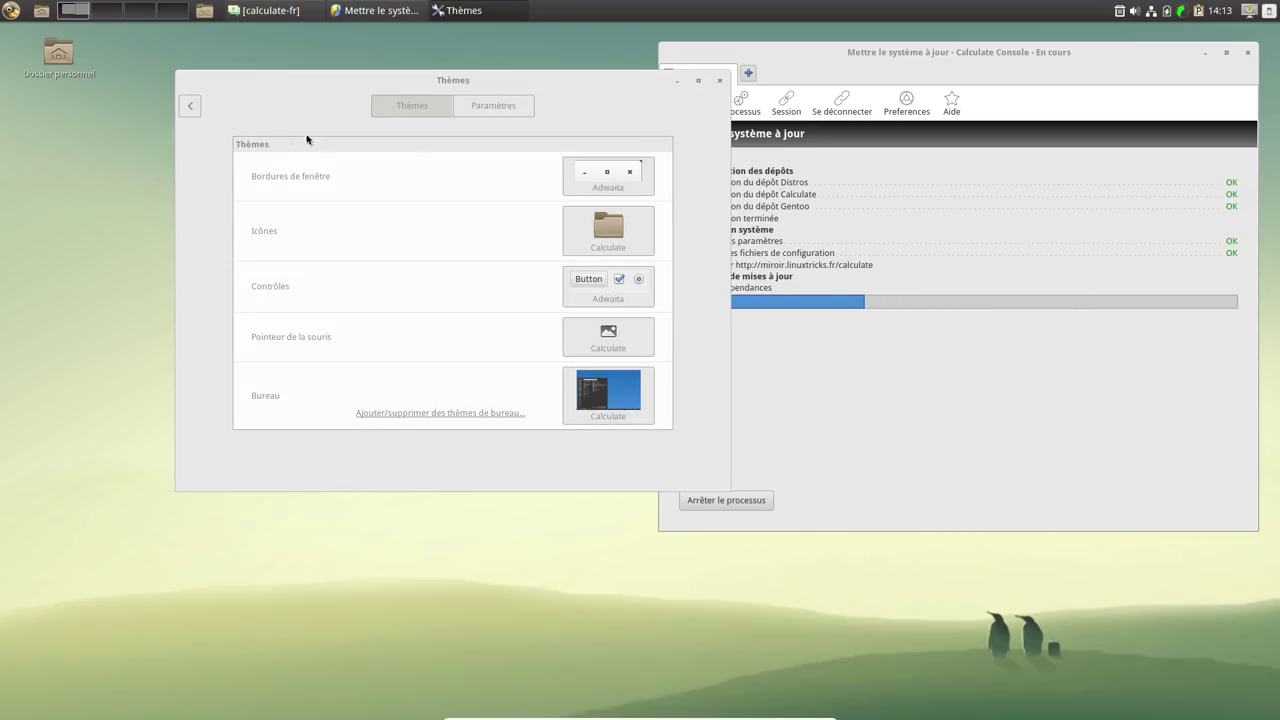
# View the theme Paramètres, review the remaining Préférences, Matériel and Administration settings, and close the system settings.
pyautogui.click(502, 111)
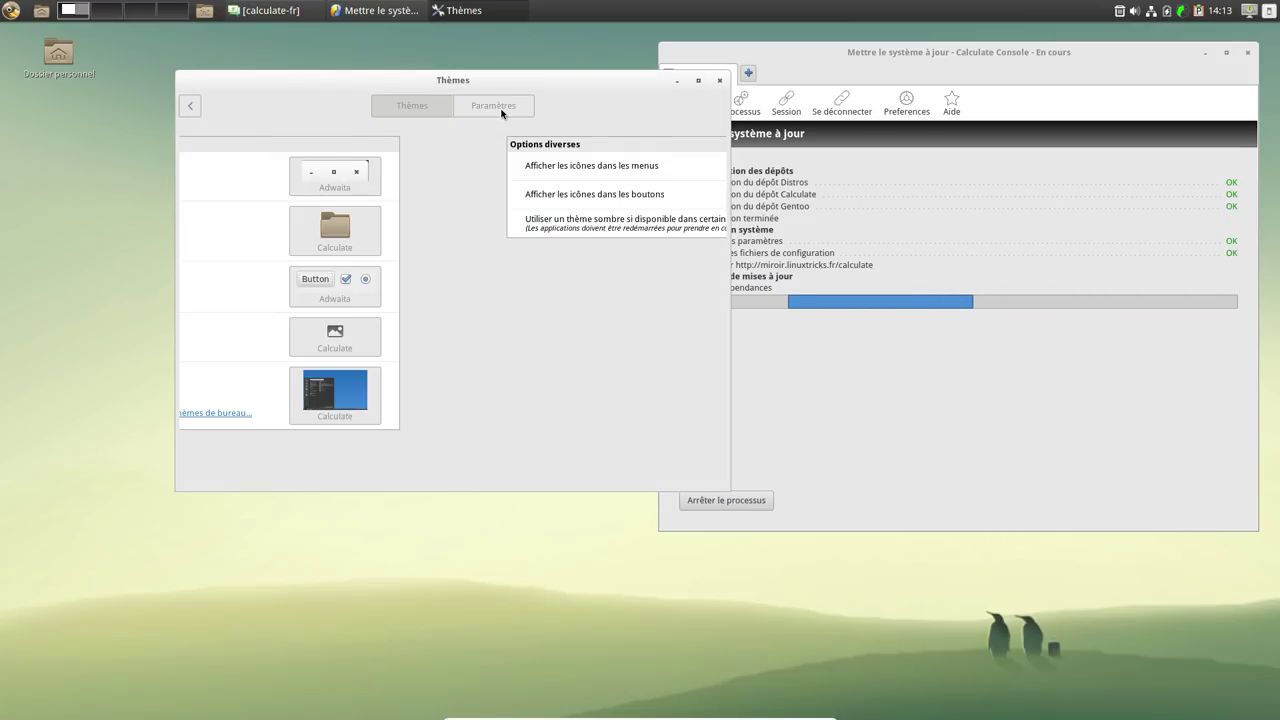
pyautogui.click(191, 106)
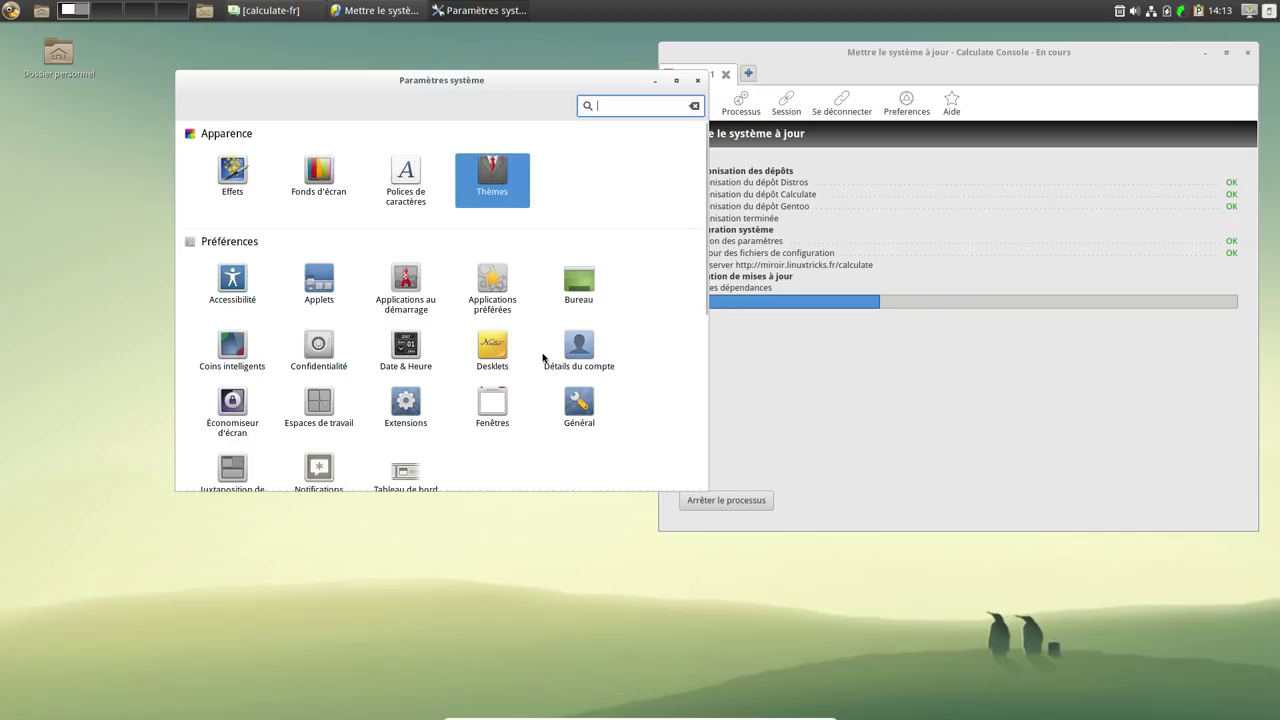
pyautogui.scroll(-5, 543, 358)
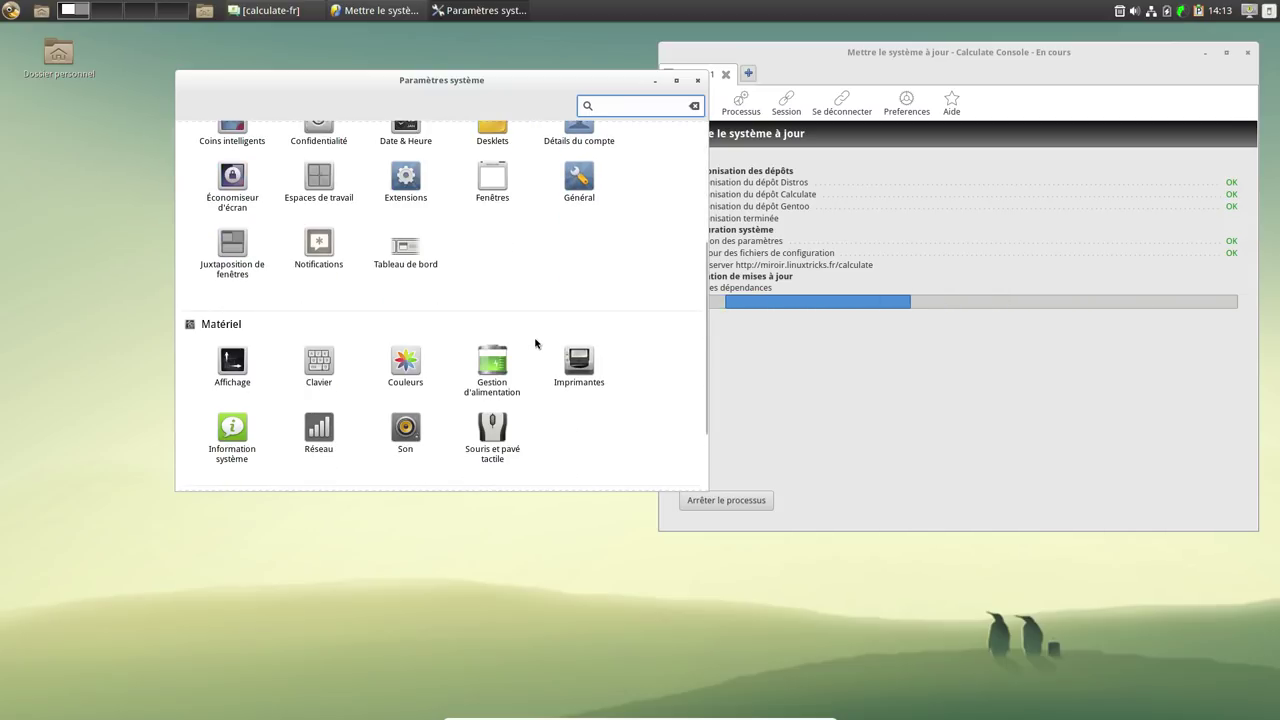
pyautogui.scroll(-1, 535, 343)
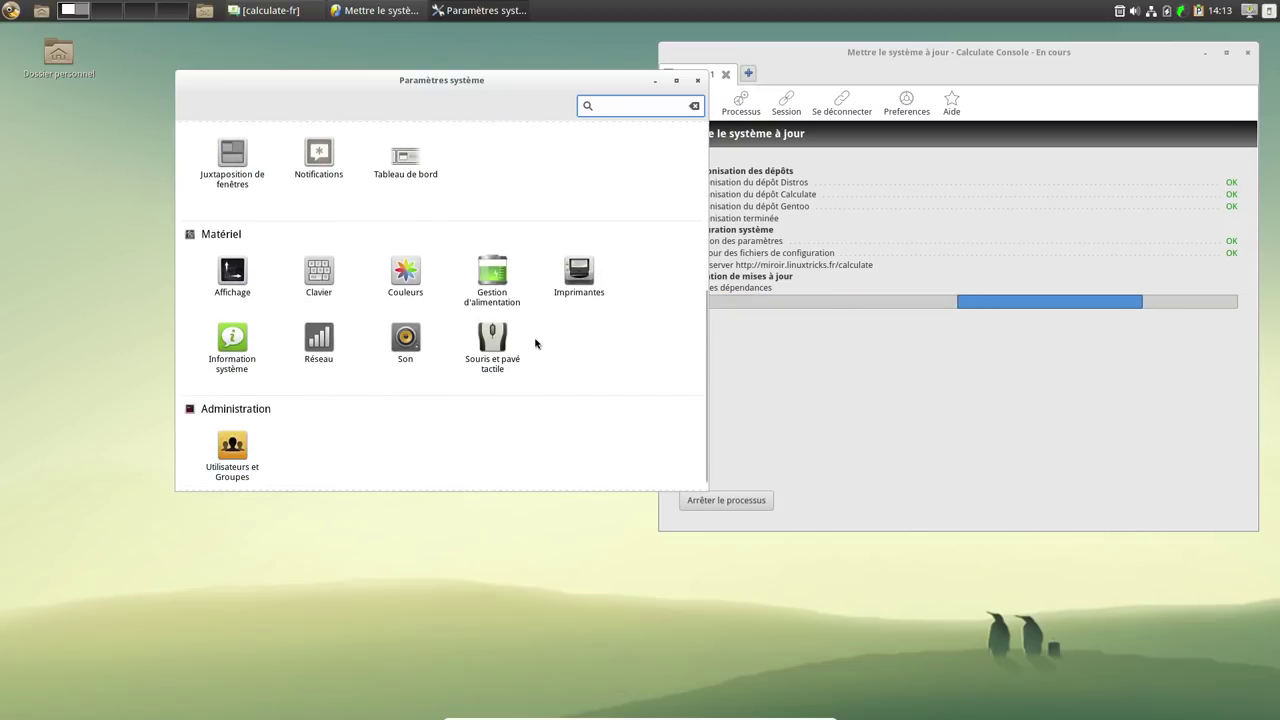
pyautogui.click(698, 80)
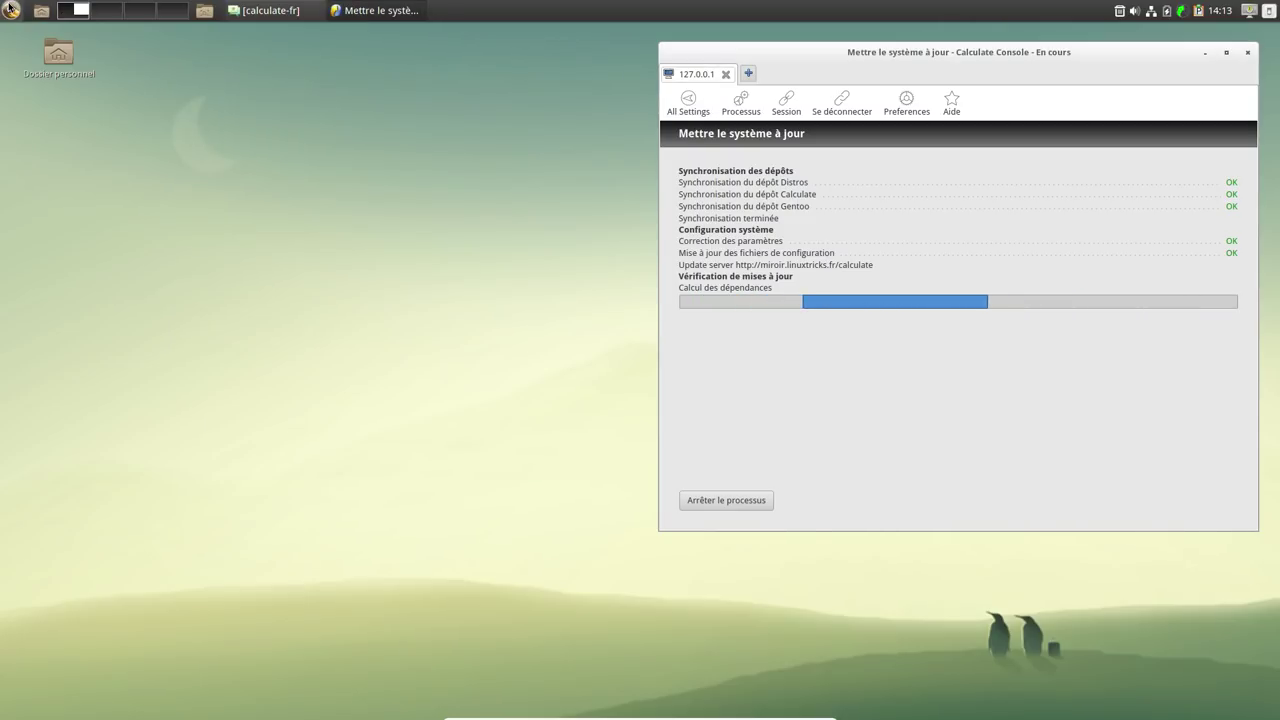
# Launch Mozilla Firefox and raise the system sound volume with the volume slider.
pyautogui.click(11, 10)
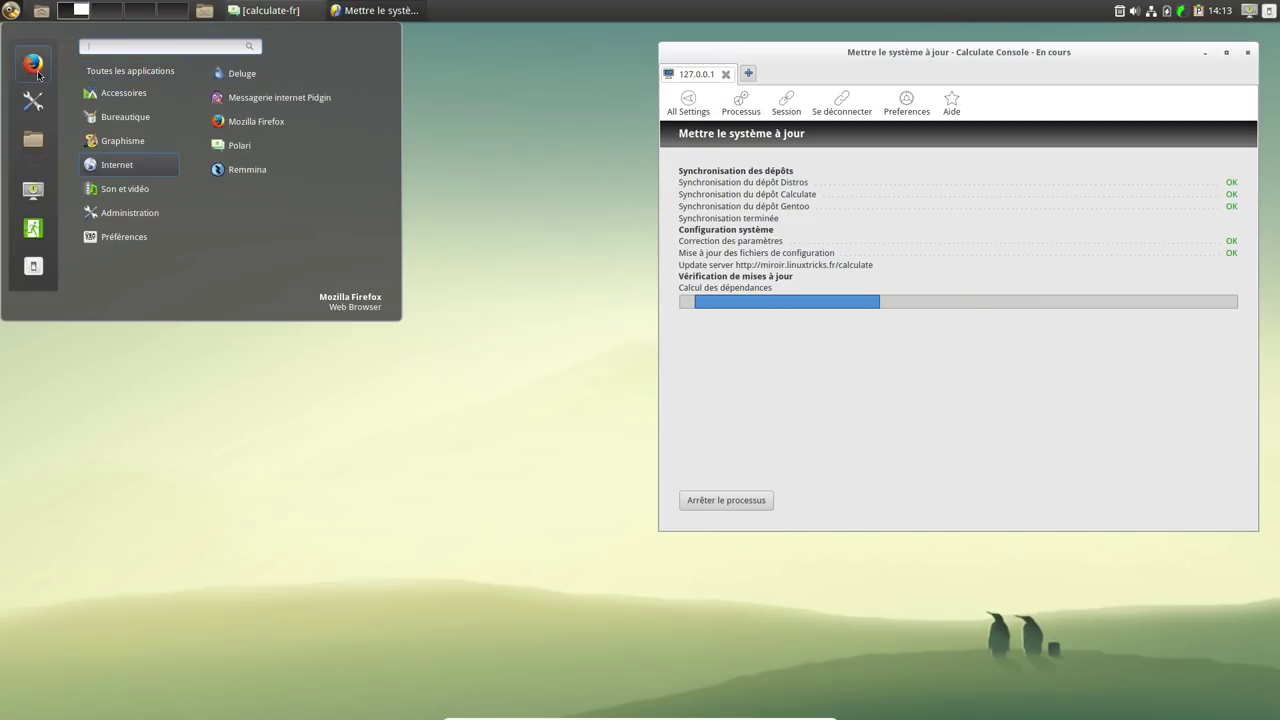
pyautogui.click(40, 70)
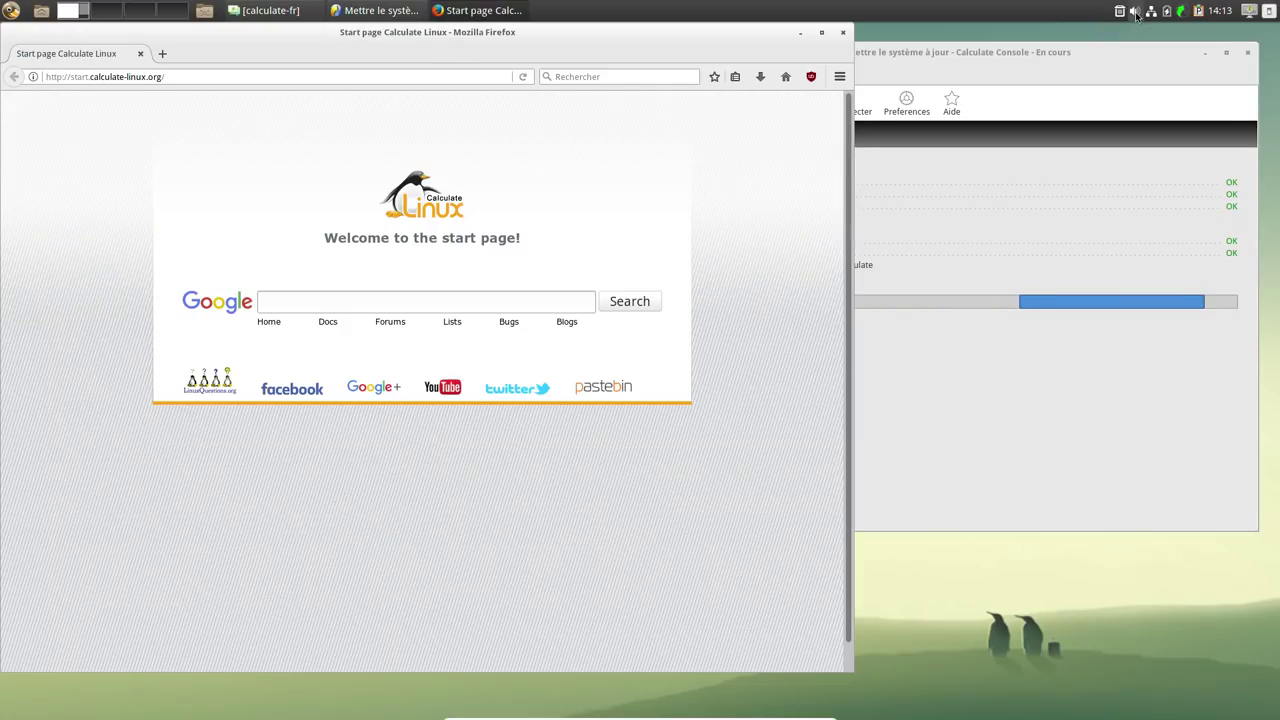
pyautogui.click(1135, 11)
pyautogui.moveTo(1111, 73); pyautogui.dragTo(1226, 76)
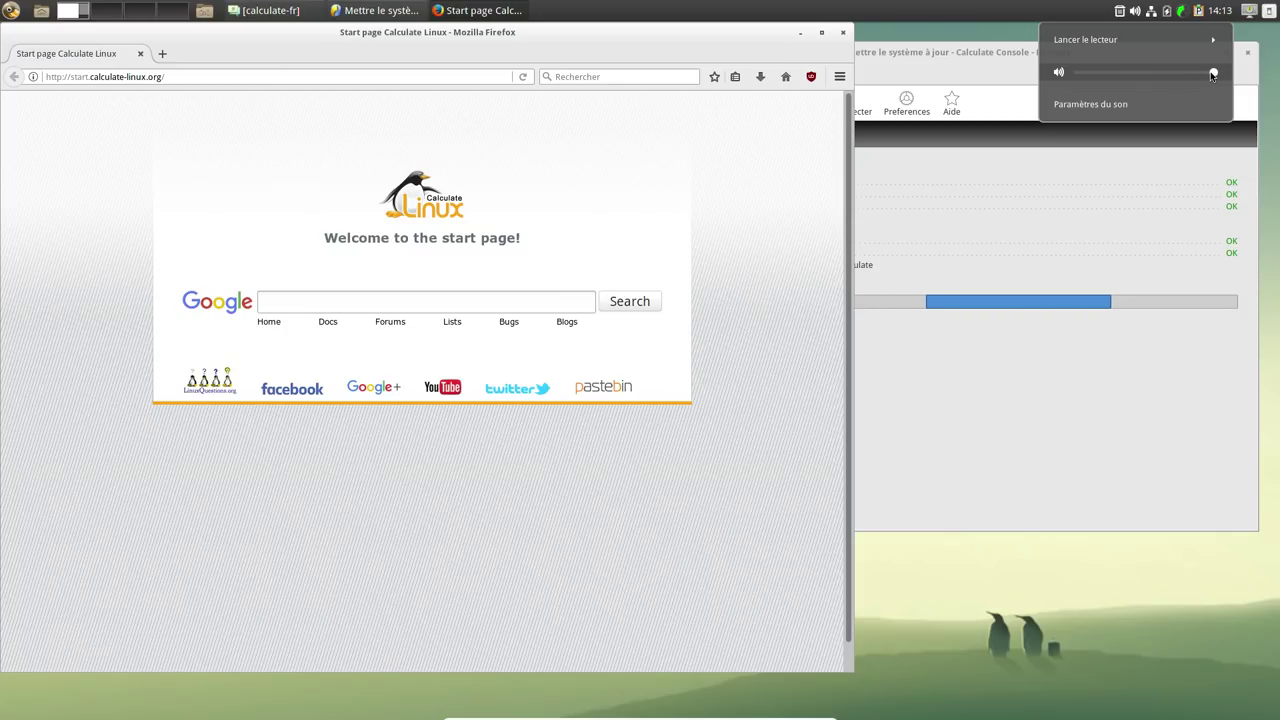
pyautogui.scroll(-1, 1202, 80)
pyautogui.click(360, 77)
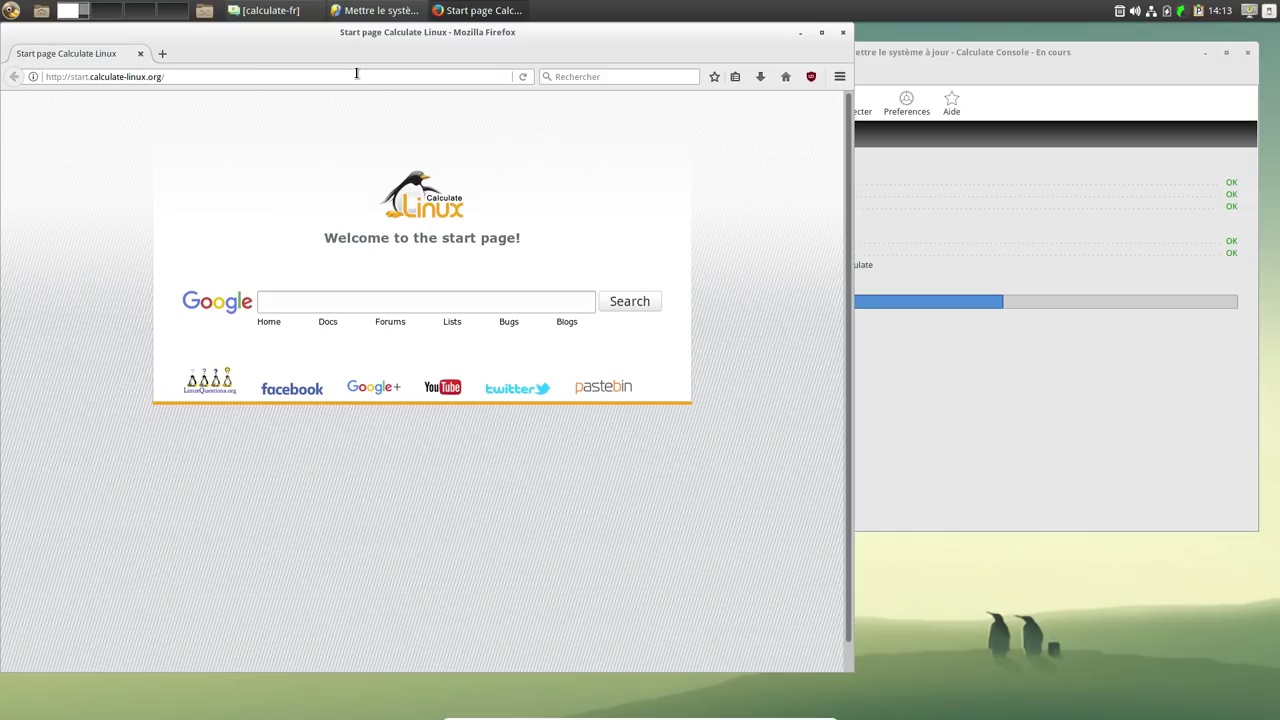
# Open the Calculate Linux YouTube channel from the start page, shift the browser window and play "VIDEO - Calculate Linux Desktop MATE 14.16.2".
pyautogui.click(439, 390)
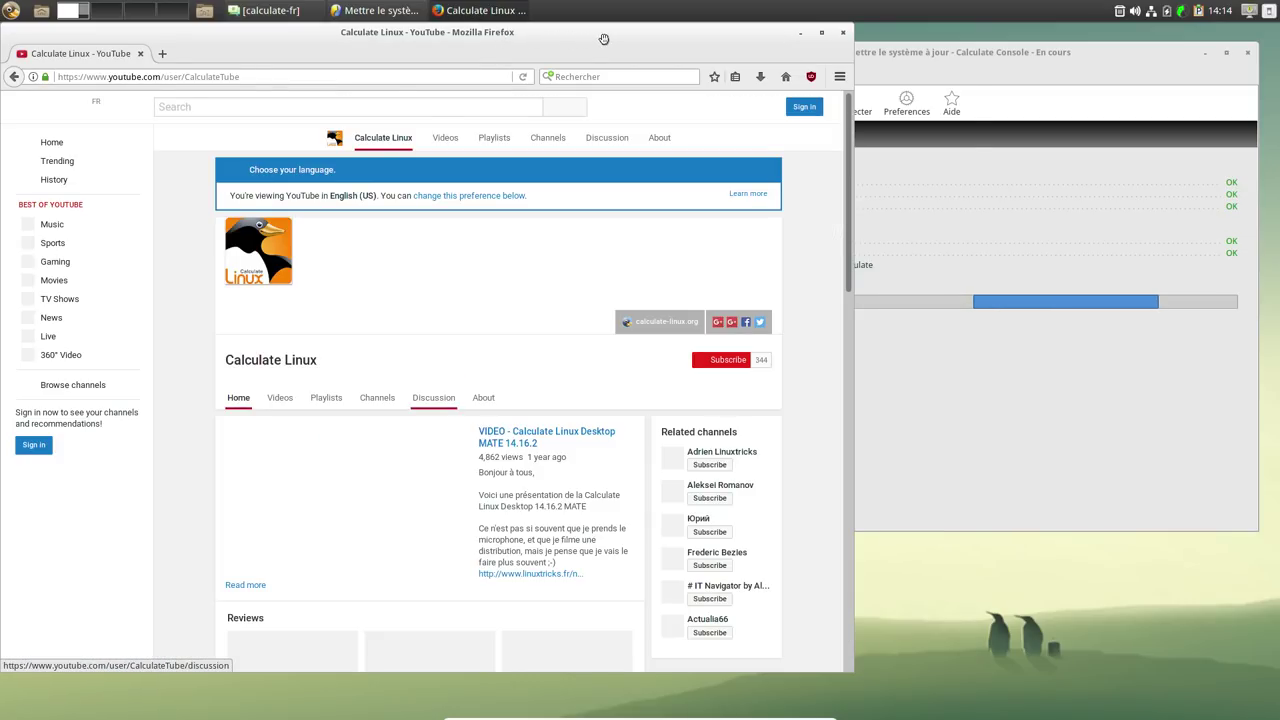
pyautogui.moveTo(604, 38); pyautogui.dragTo(709, 48)
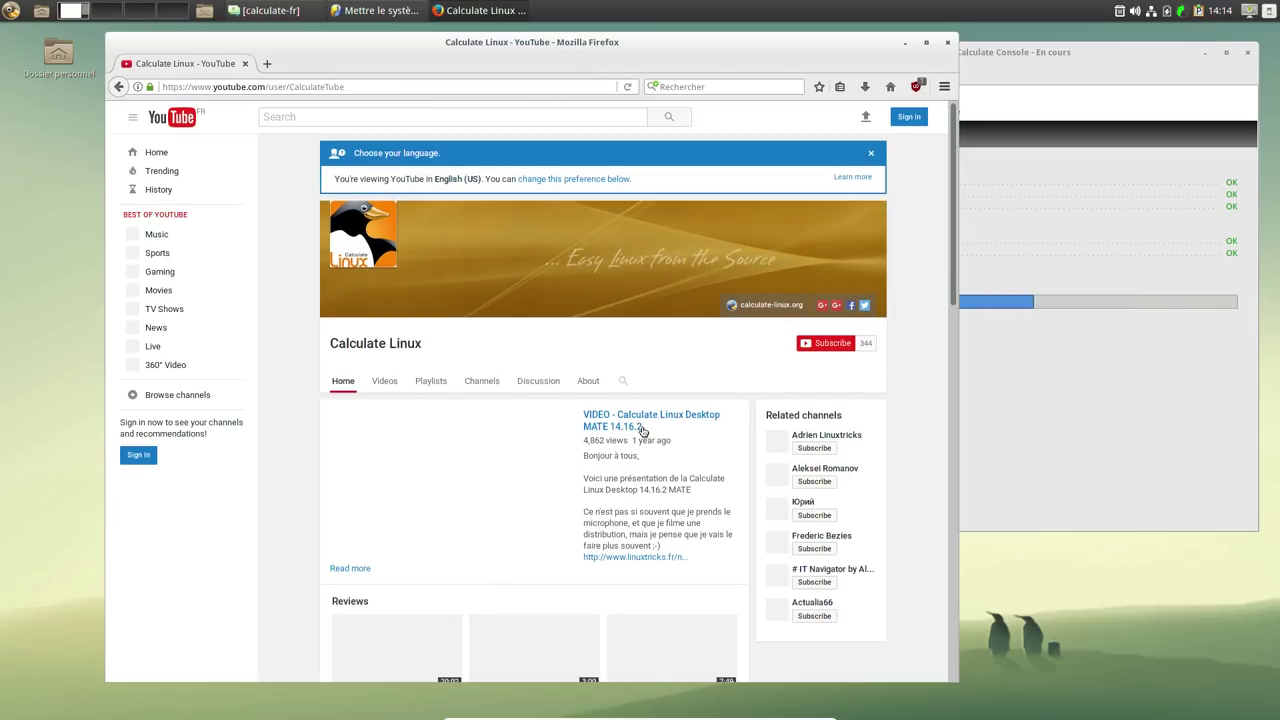
pyautogui.click(618, 428)
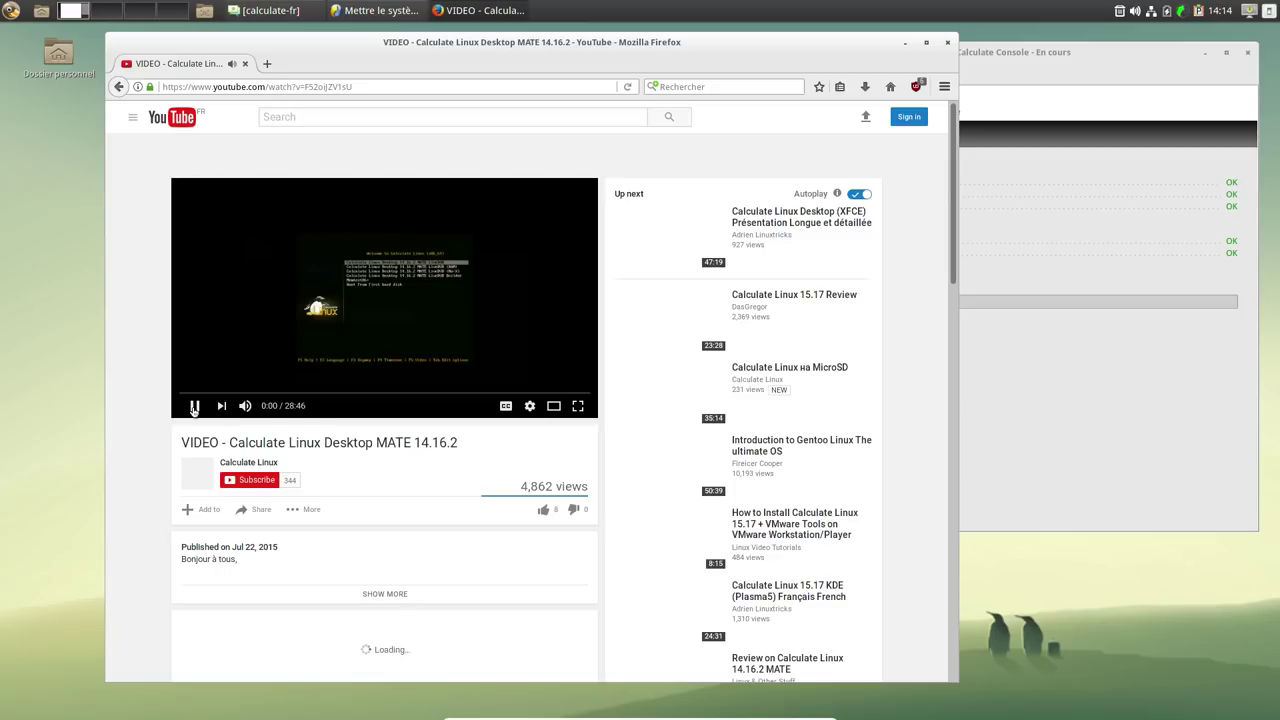
# Pause the video and open the page about the HTML5 player to check which video formats the browser supports.
pyautogui.click(362, 284)
pyautogui.rightClick(362, 284)
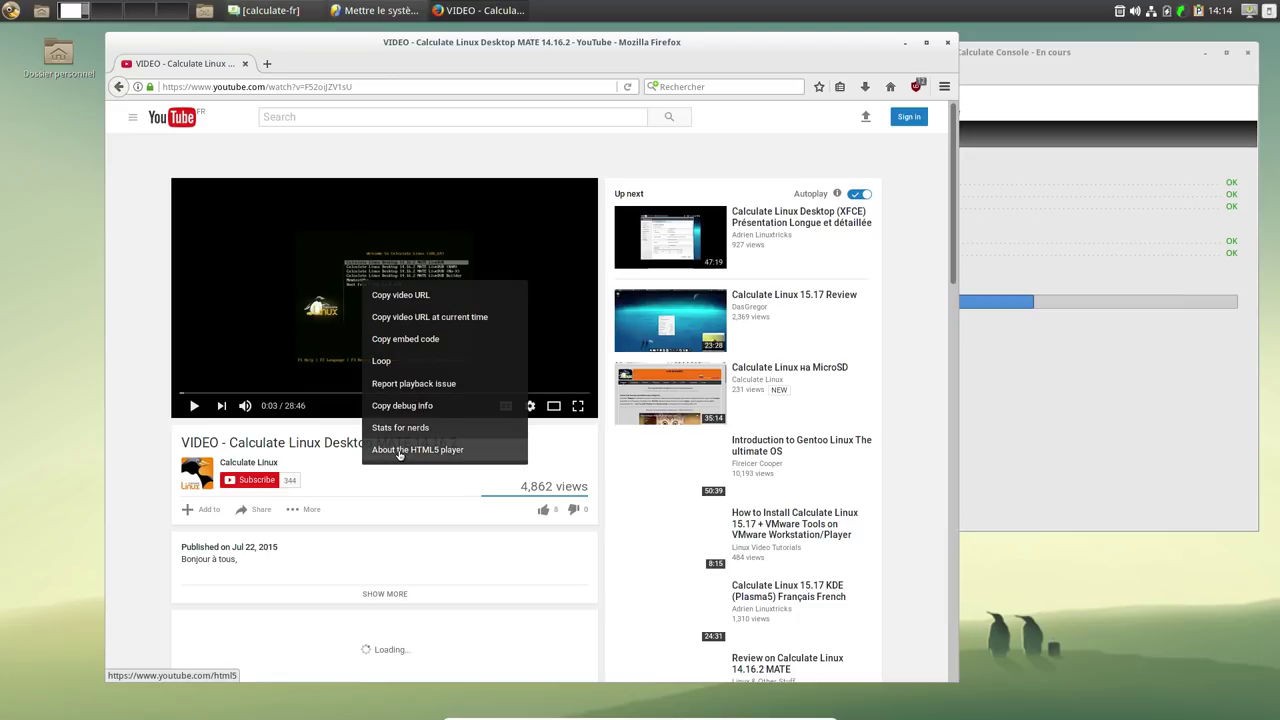
pyautogui.click(399, 450)
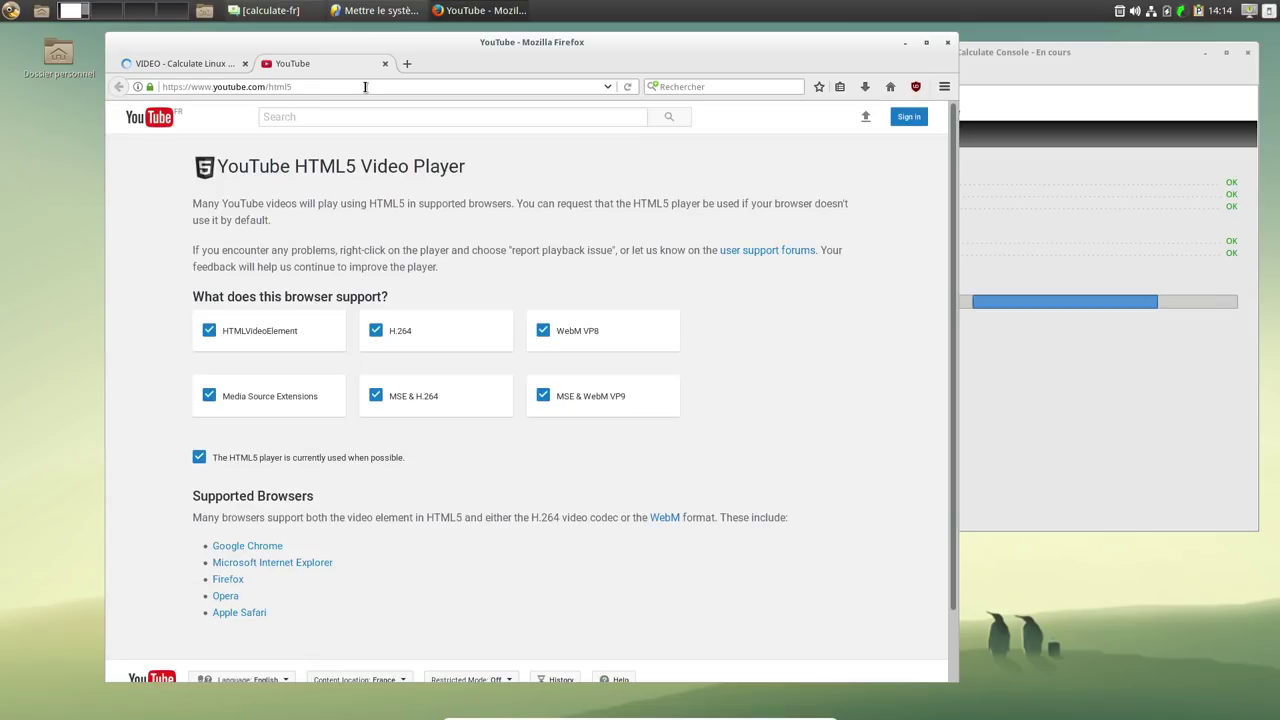
# Load bandacmp.com in place of the HTML5 player page and close the YouTube video tab.
pyautogui.click(200, 84)
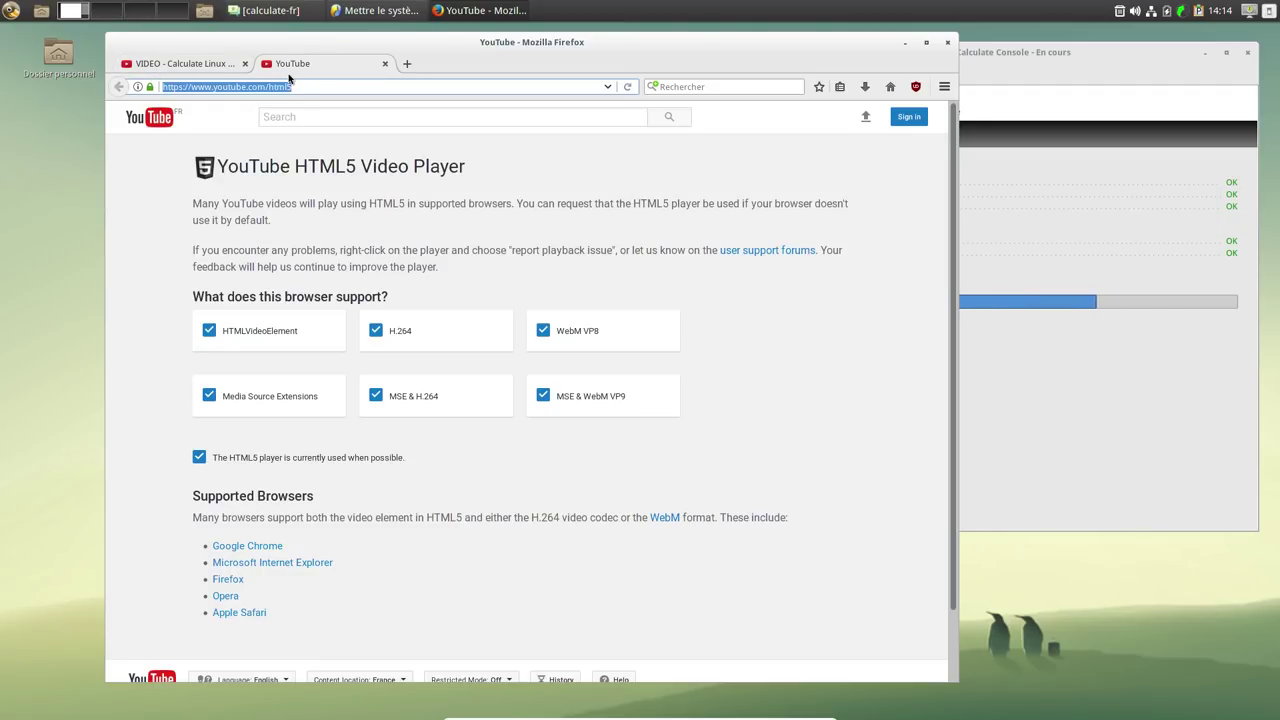
pyautogui.write('inli')
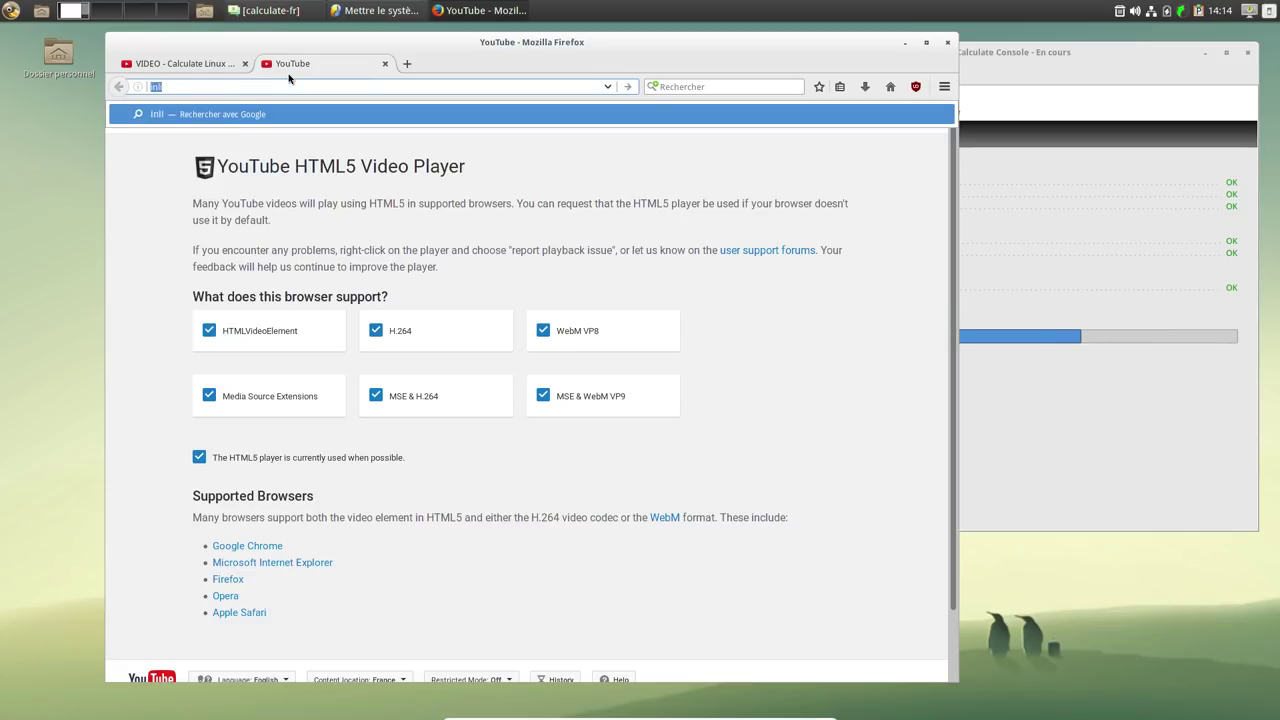
pyautogui.hotkey('ctrl', 'a')
pyautogui.write('banda')
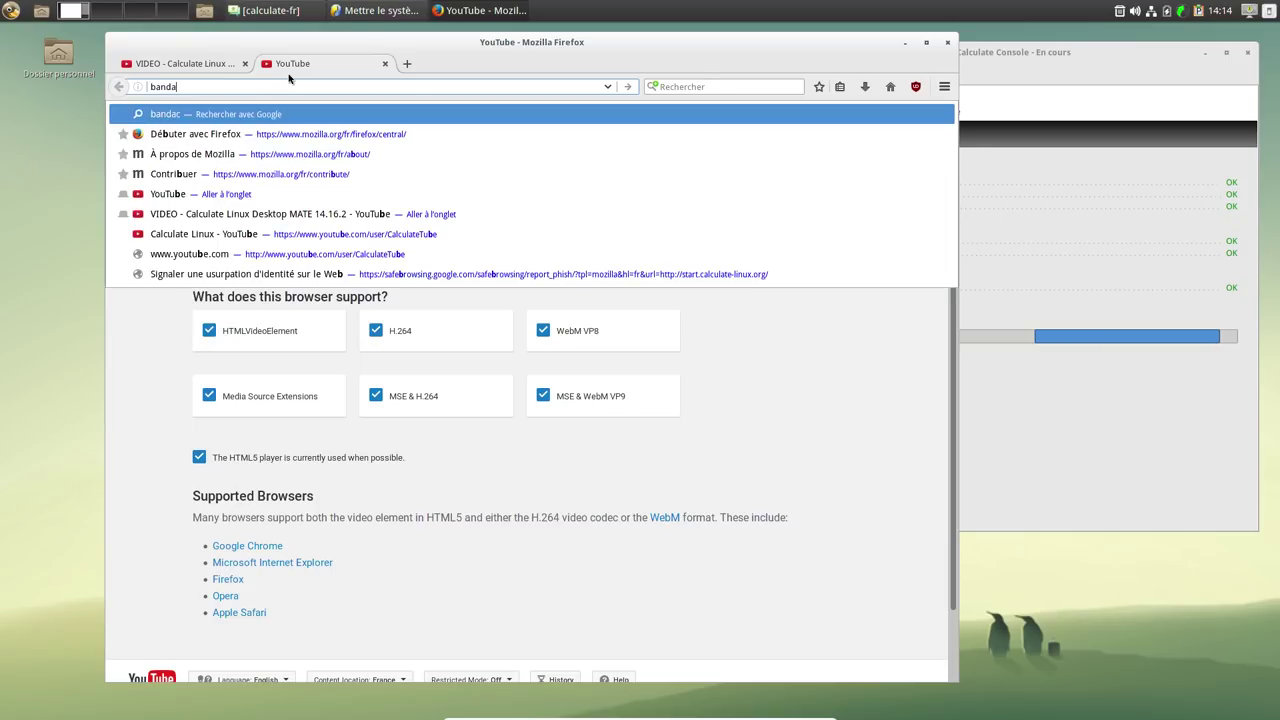
pyautogui.write('cmp.com')
pyautogui.press('Return')
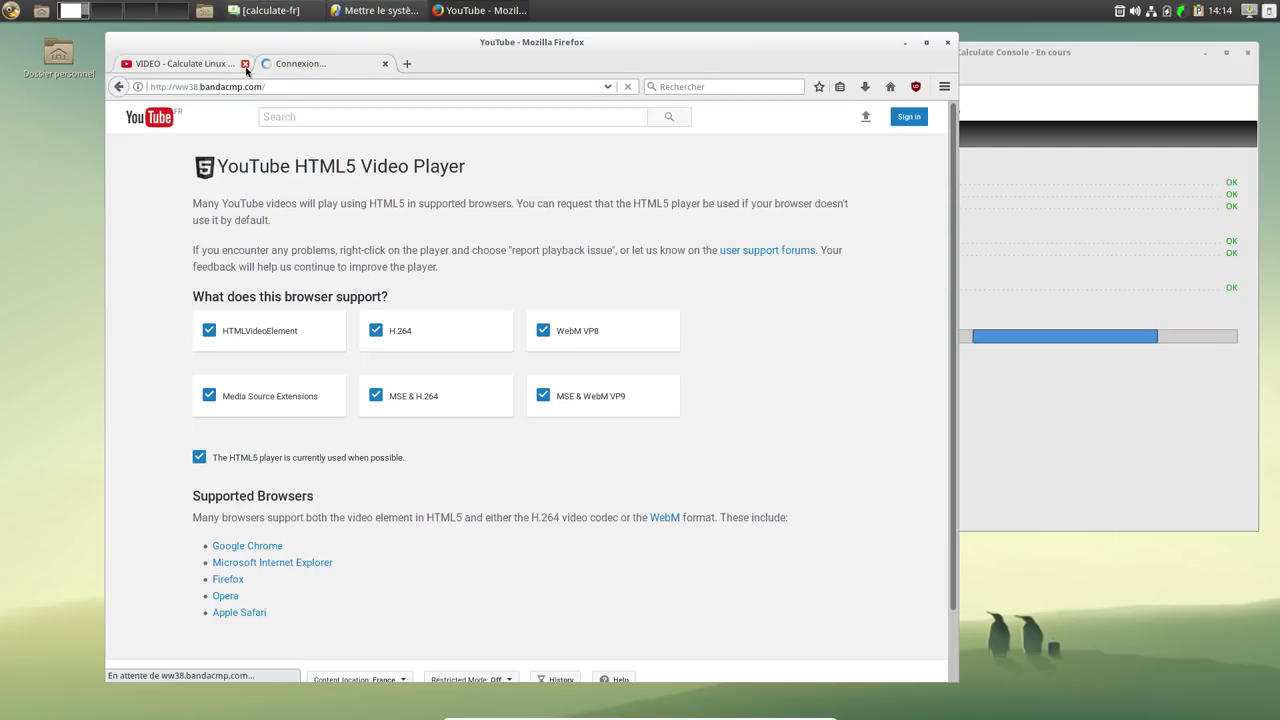
pyautogui.click(245, 64)
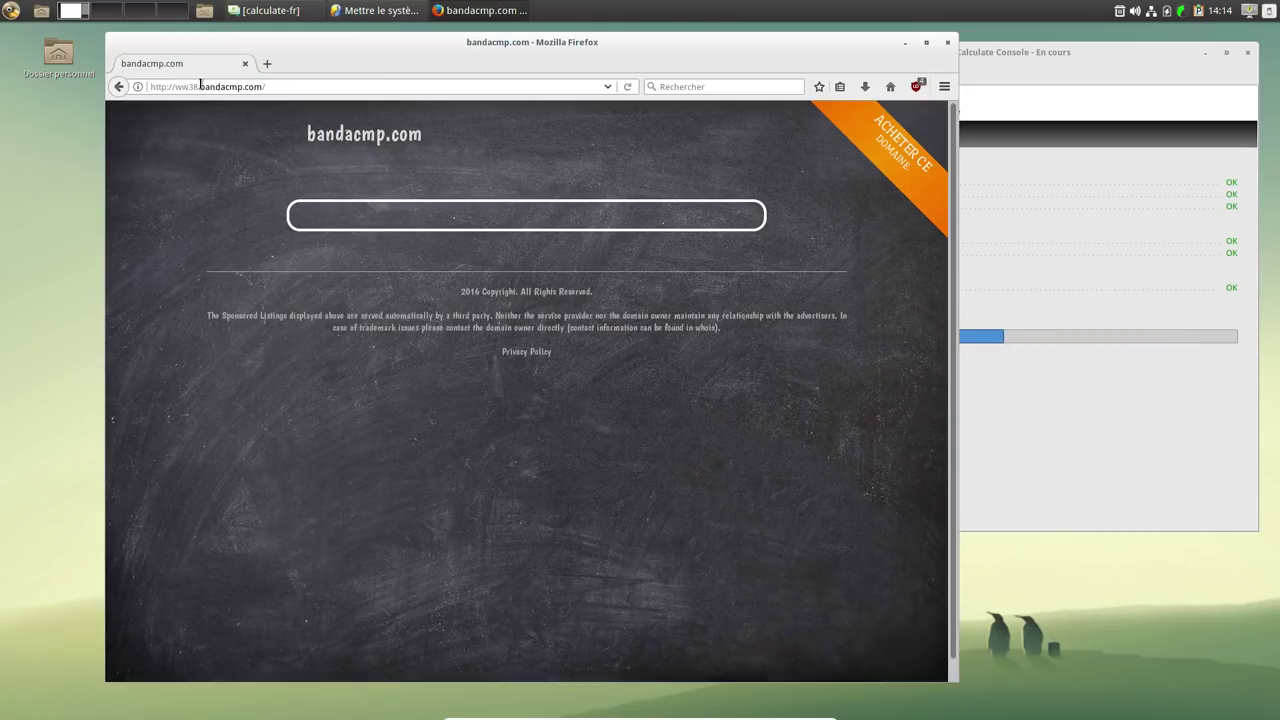
# Load candcamp.com in place of the bandacmp.com page.
pyautogui.click(278, 86)
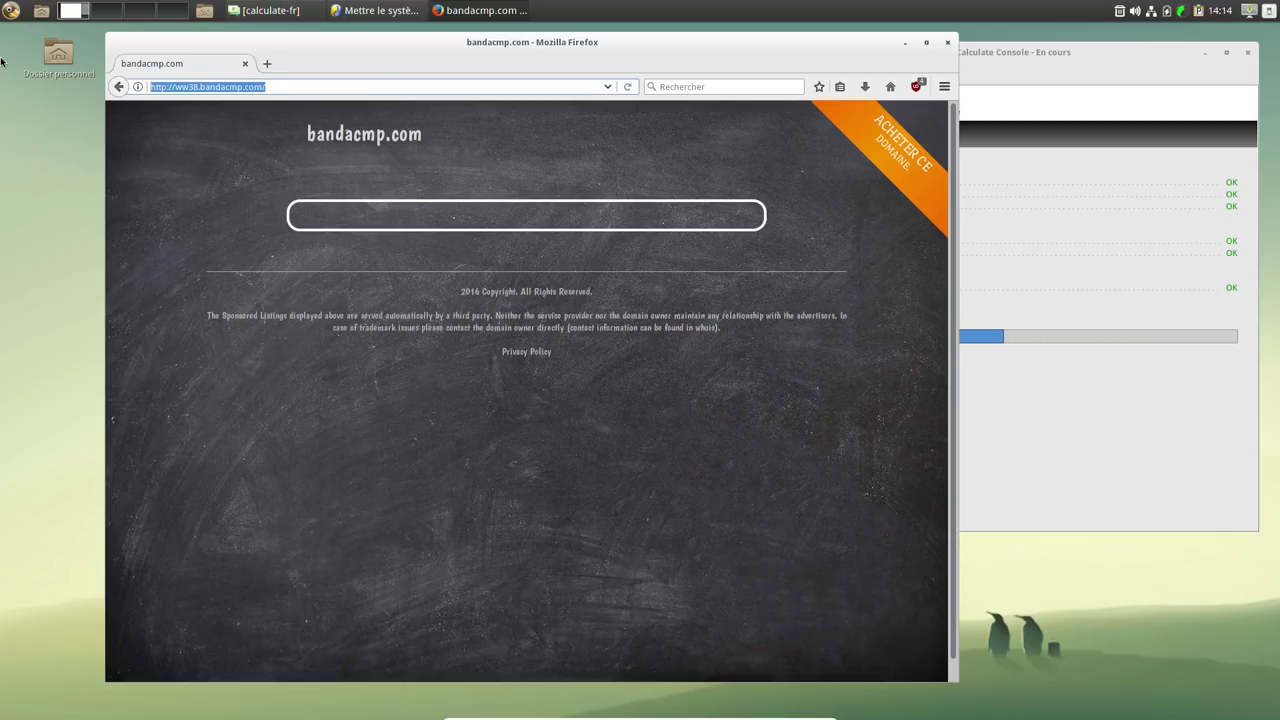
pyautogui.write('cand')
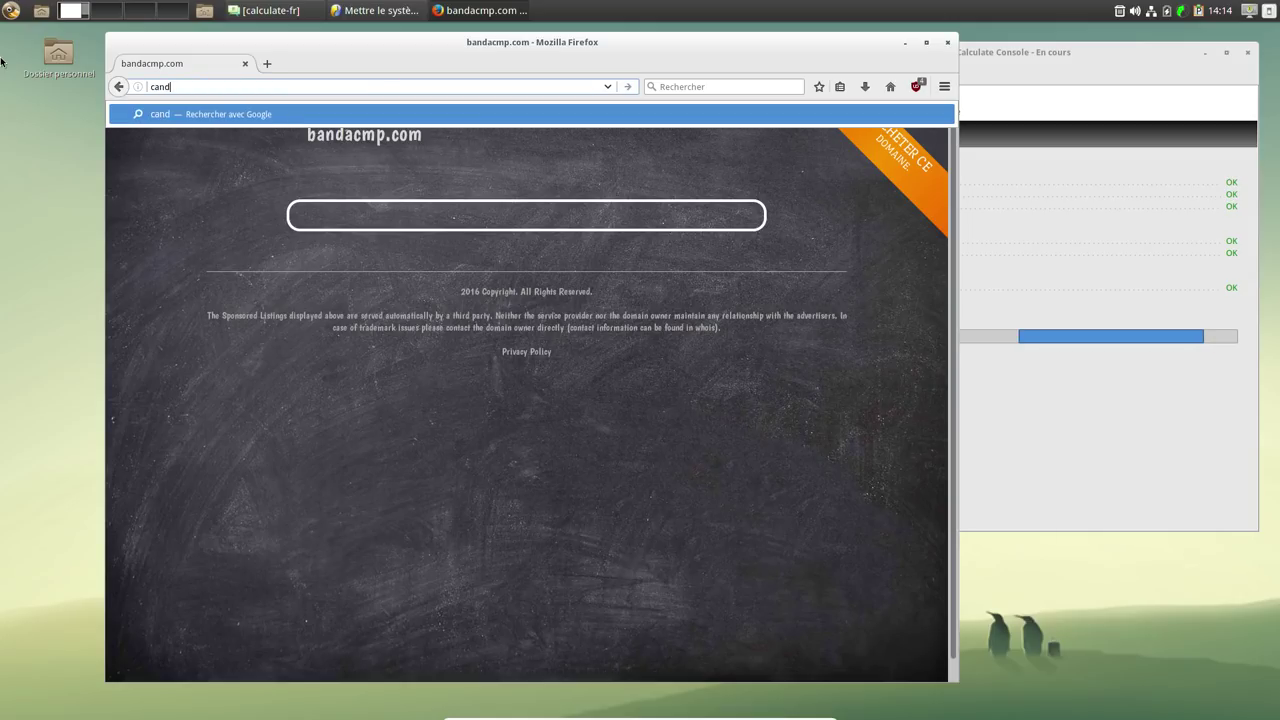
pyautogui.write('camp.com')
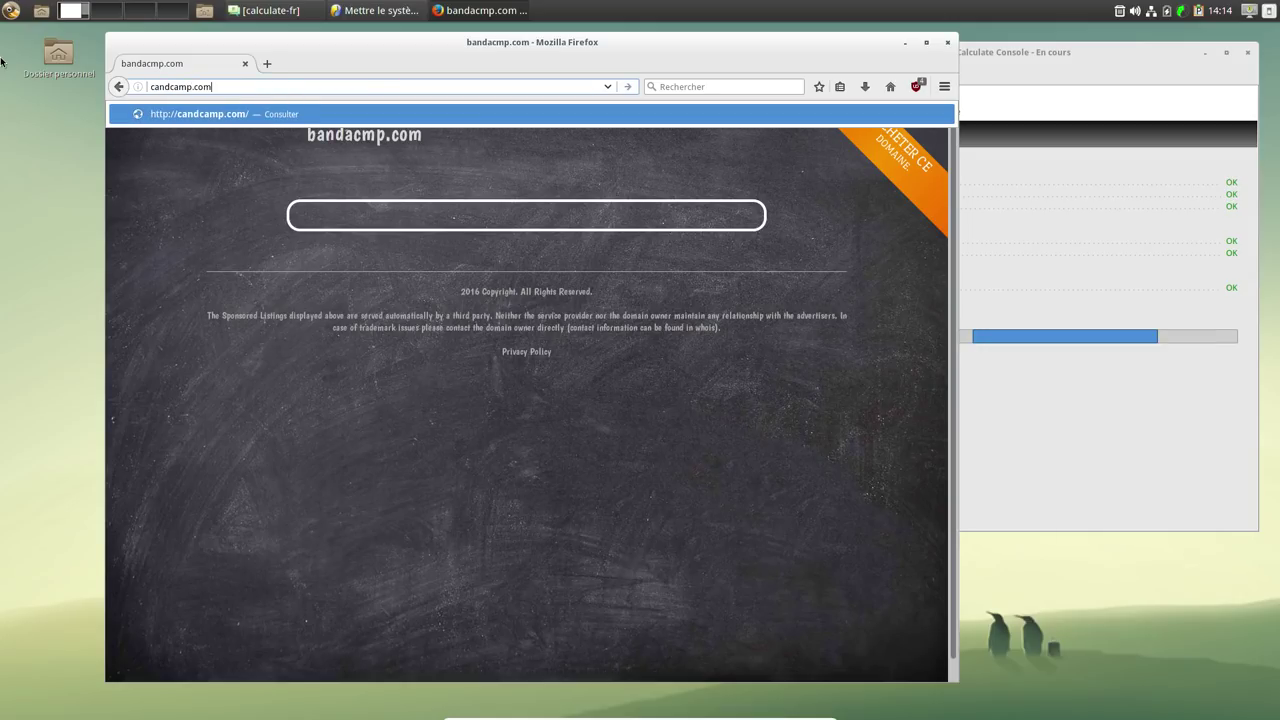
pyautogui.press('Return')
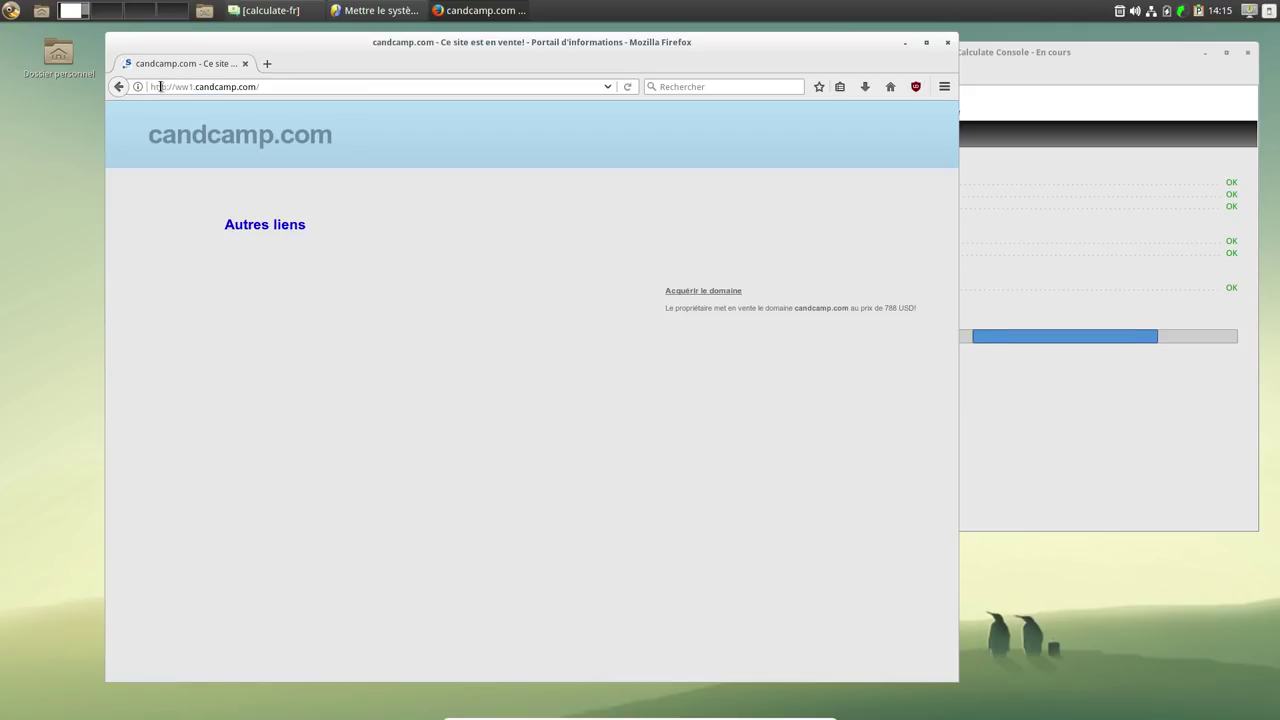
# Search the web for "bandcamp" and open the official Bandcamp site from the results.
pyautogui.click(705, 87)
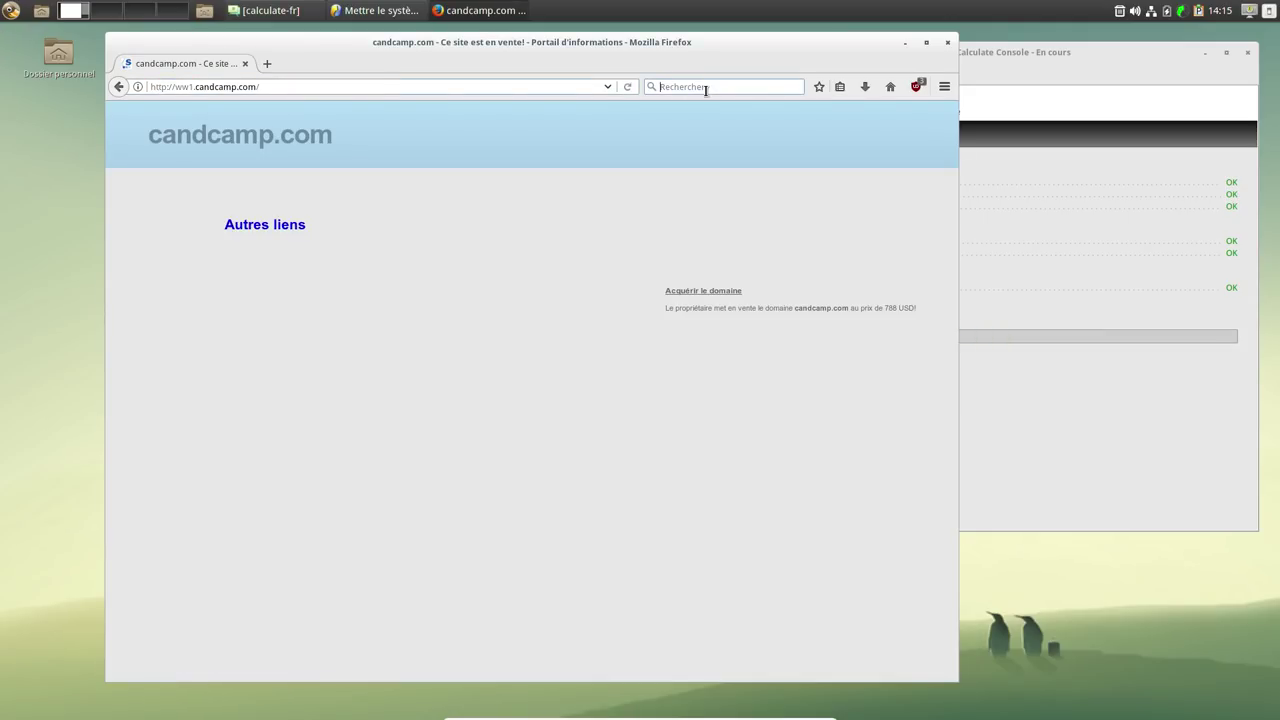
pyautogui.write('bandcamp')
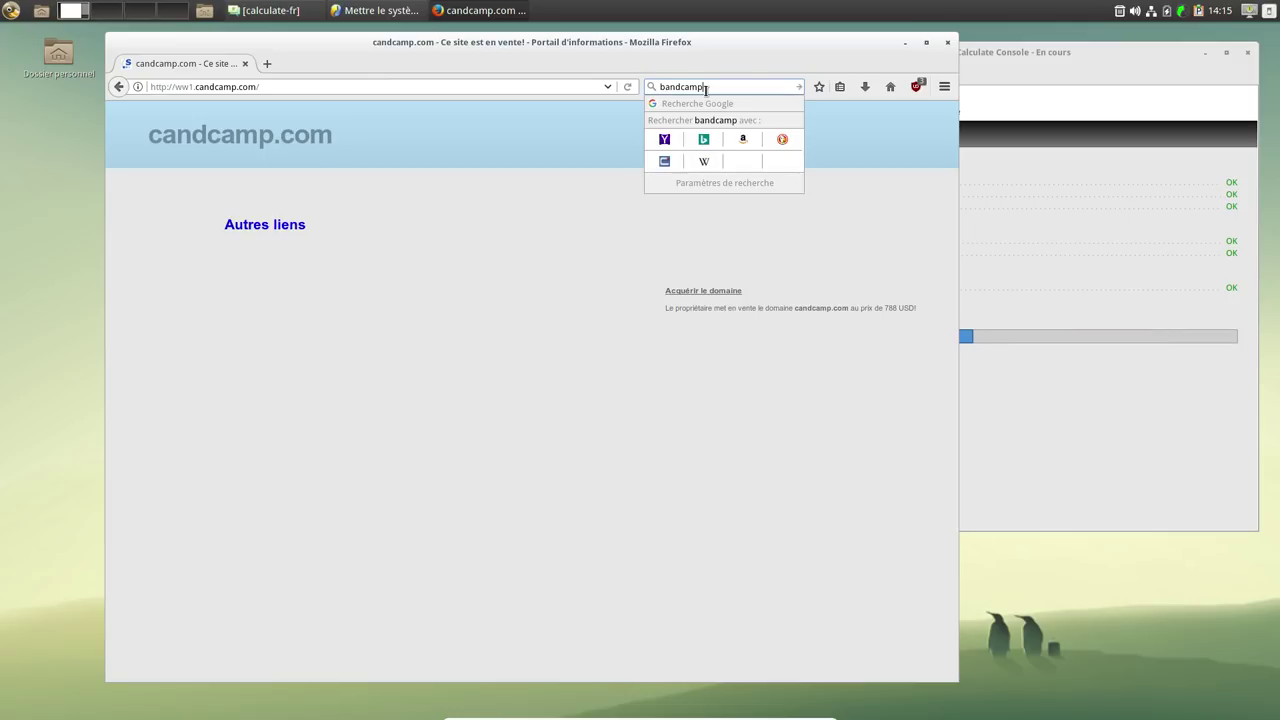
pyautogui.press('Return')
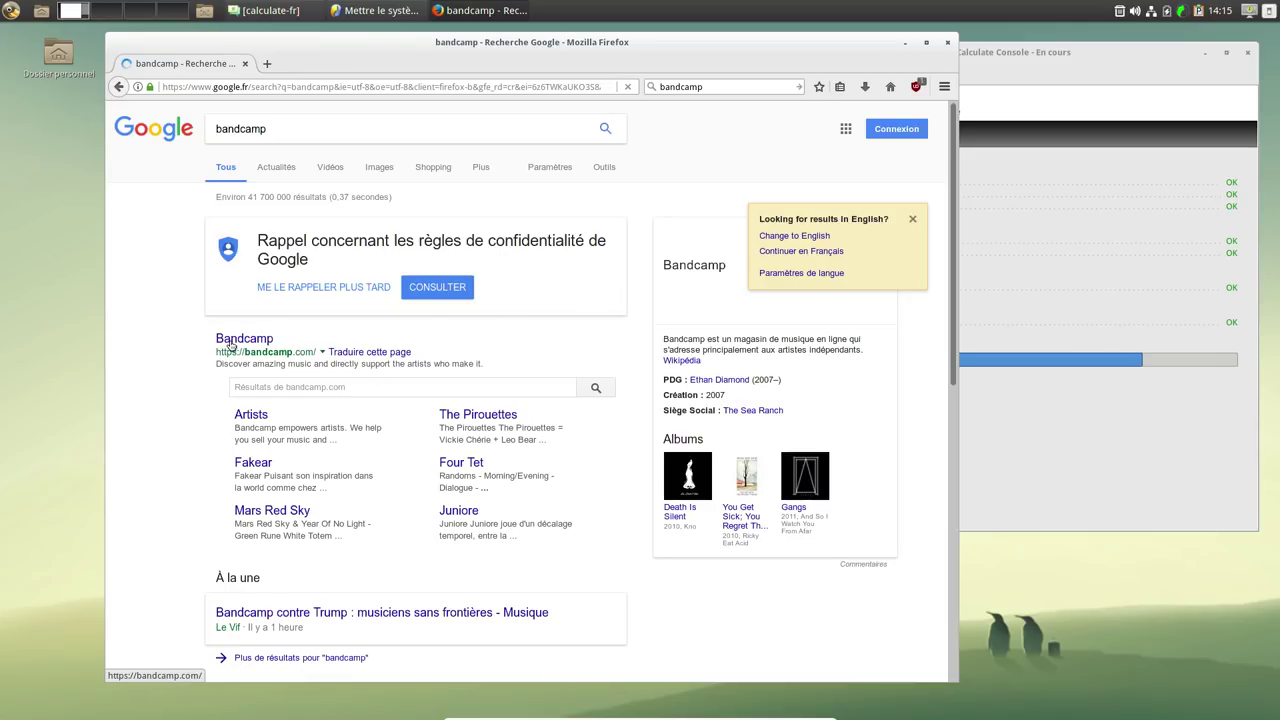
pyautogui.click(230, 345)
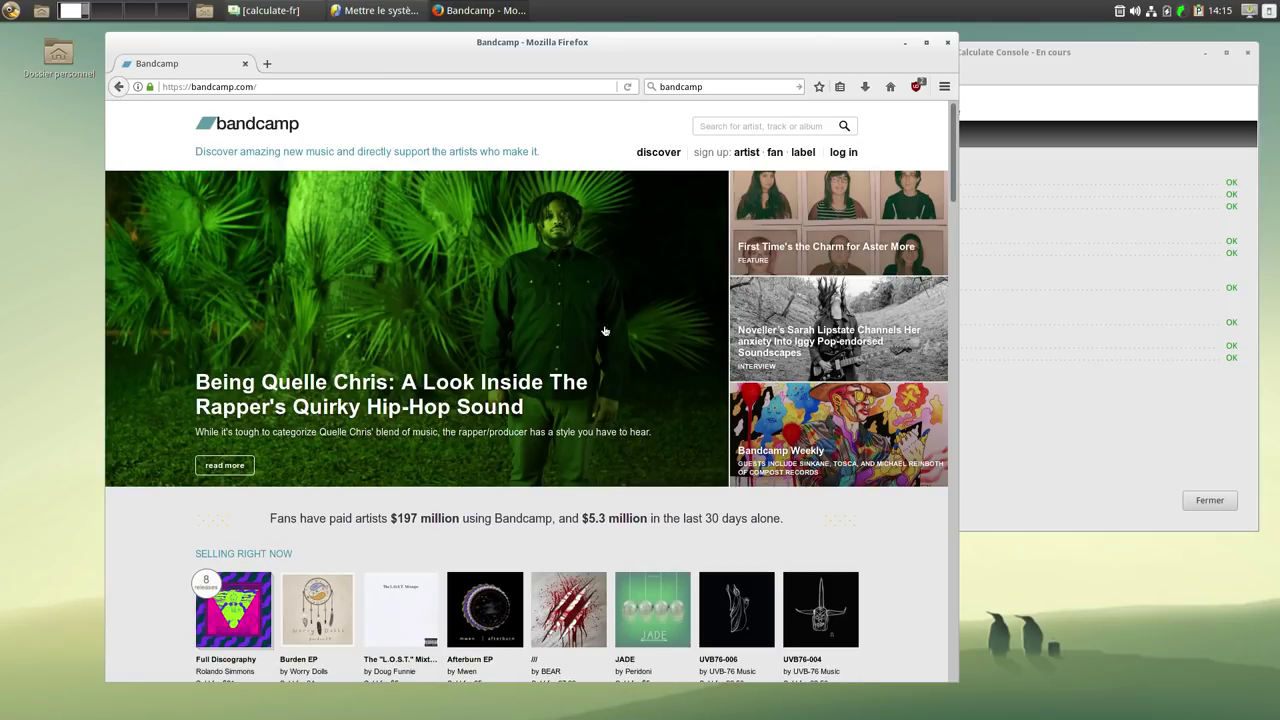
# Open the Burden EP album by Worry Dolls, start playing the track "Long Gone" and pause it.
pyautogui.click(314, 661)
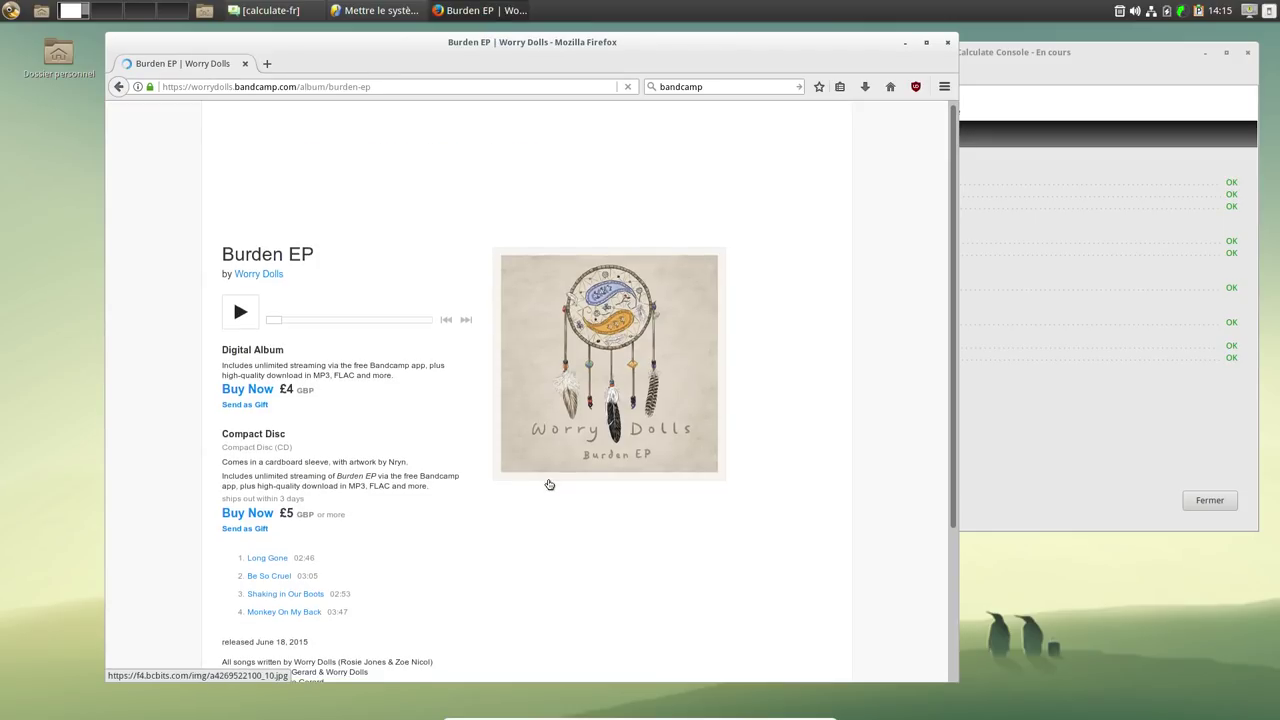
pyautogui.click(233, 247)
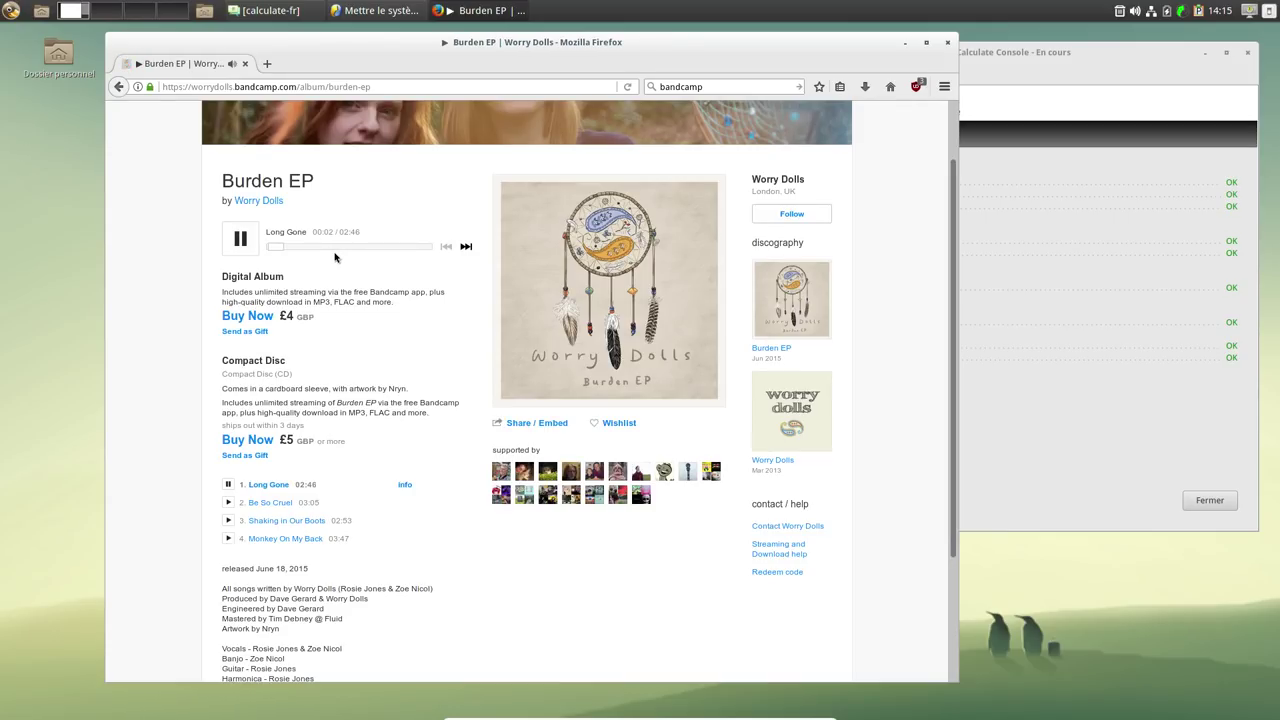
pyautogui.click(241, 241)
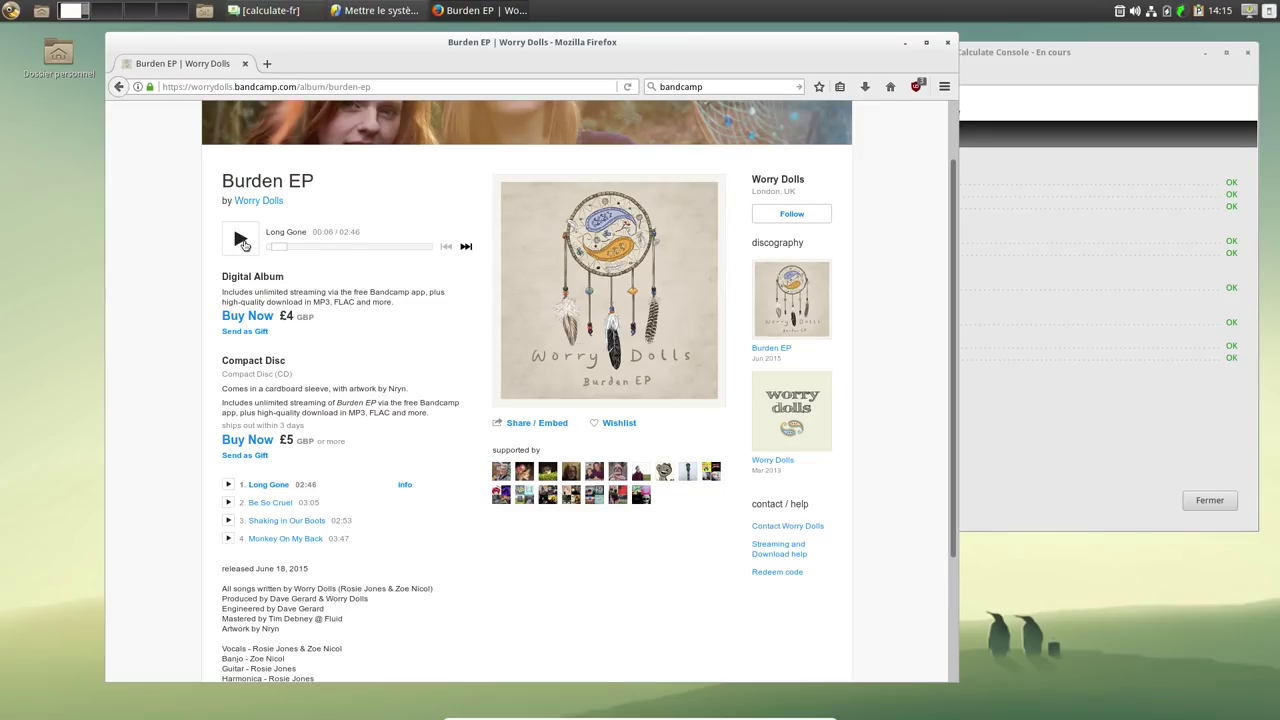
pyautogui.rightClick(244, 245)
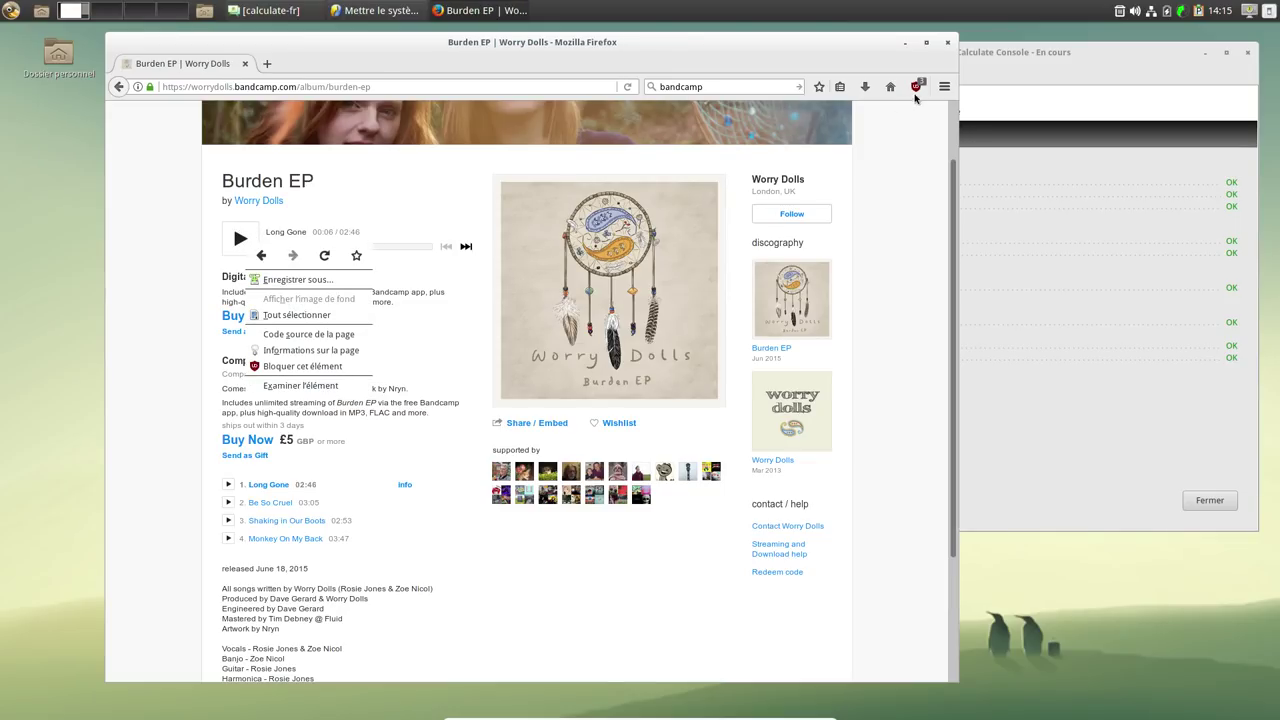
# Load altermusique.org in place of the Burden EP album page.
pyautogui.click(468, 86)
pyautogui.moveTo(468, 86); pyautogui.dragTo(235, 64)
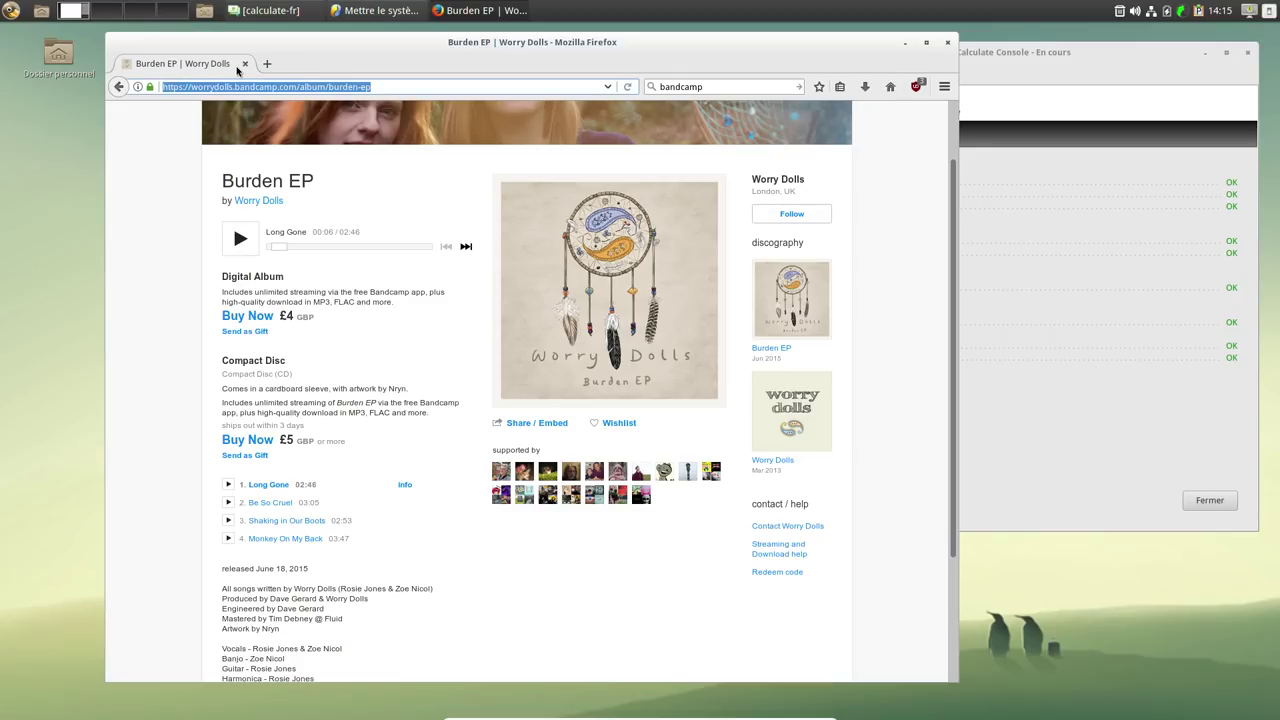
pyautogui.write('altermus')
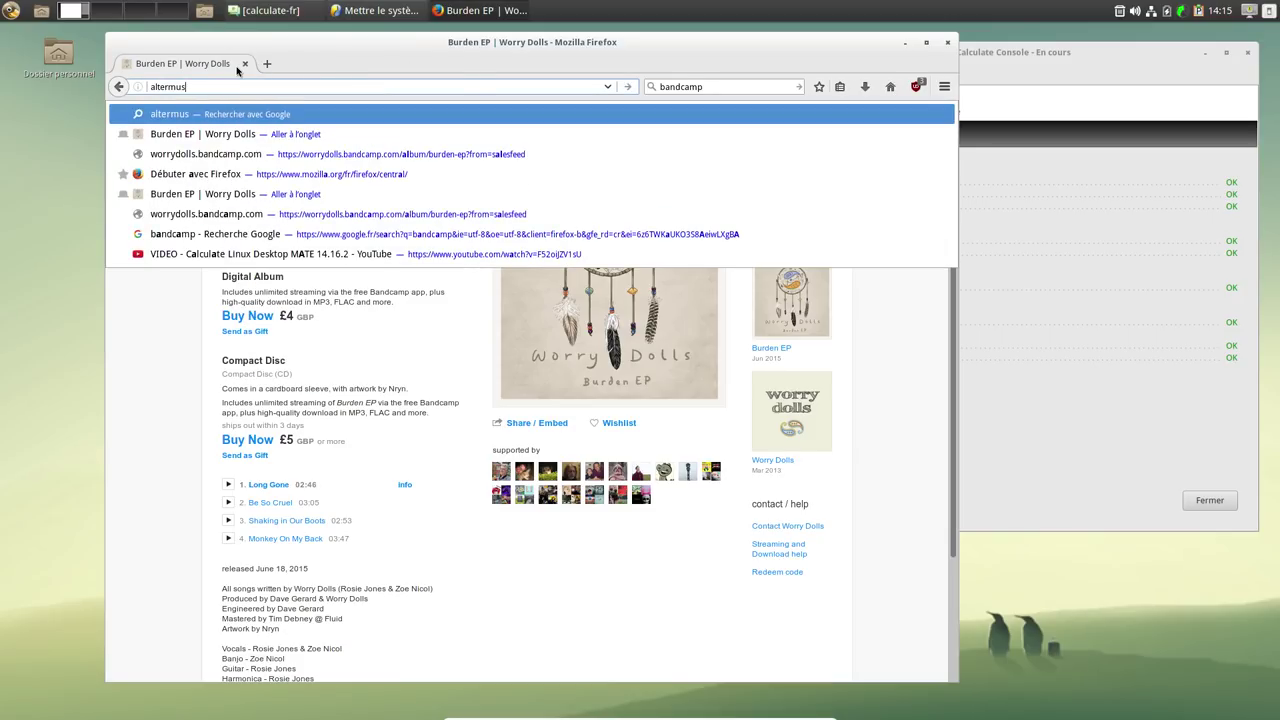
pyautogui.write('ique.org')
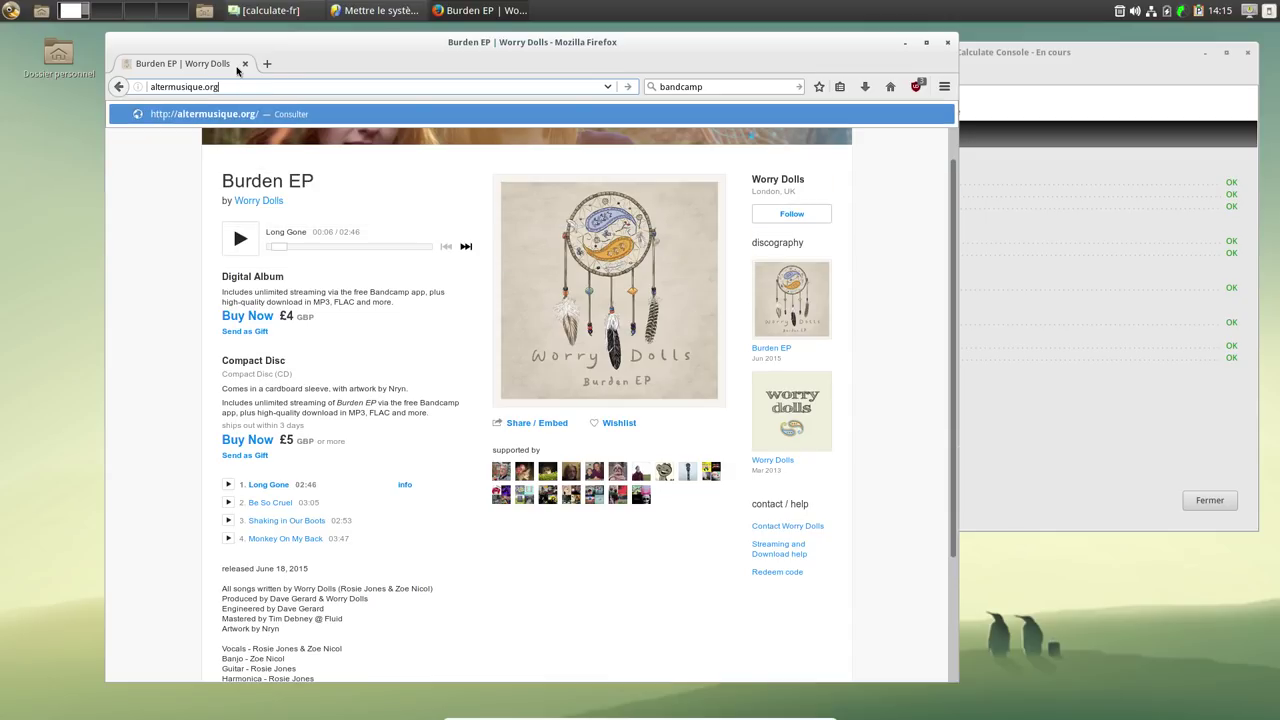
pyautogui.press('Return')
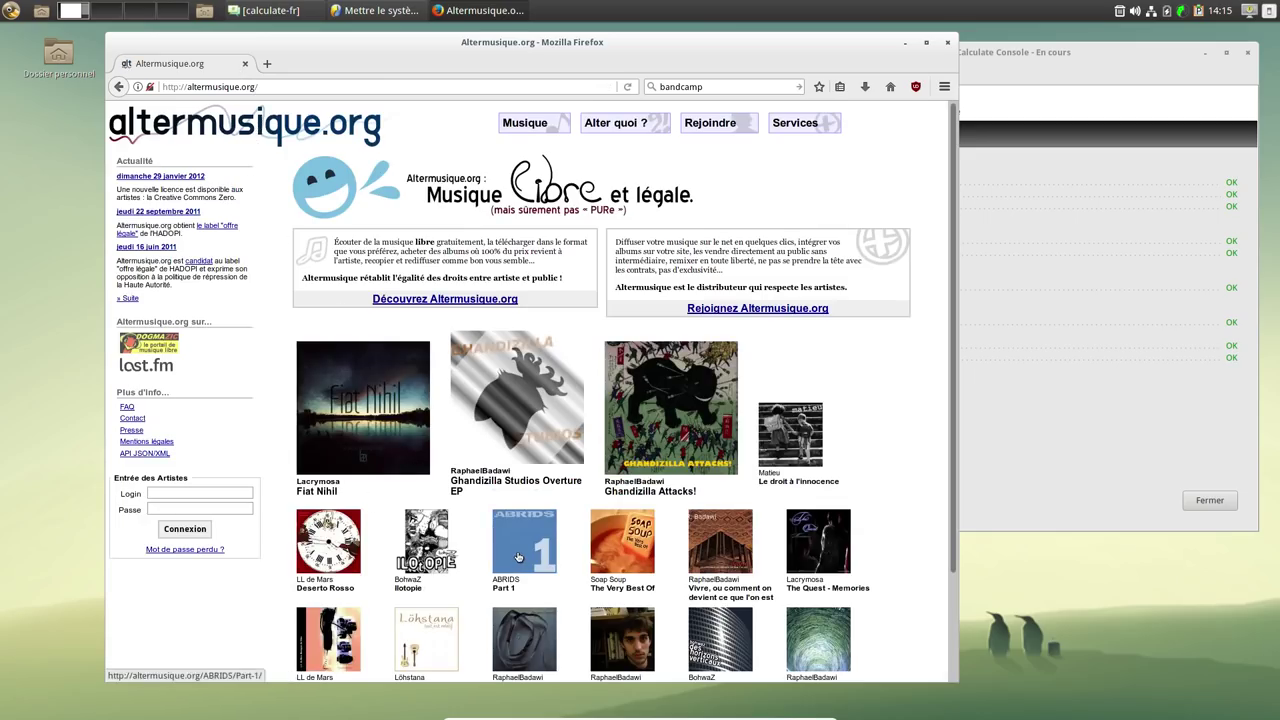
# Open the ABRIDS album "Part 1" and download the complete album in low-quality 192 kbps MP3 format, saving the zip file.
pyautogui.click(517, 554)
pyautogui.scroll(-2, 435, 540)
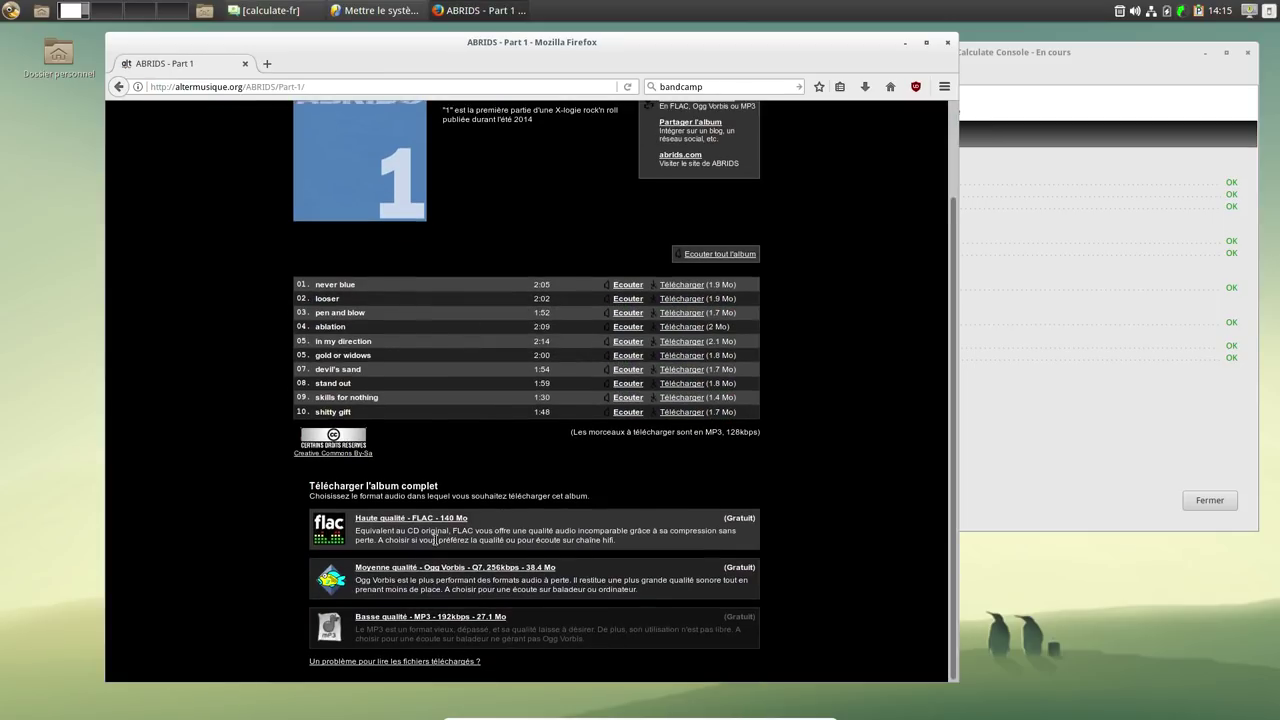
pyautogui.click(390, 620)
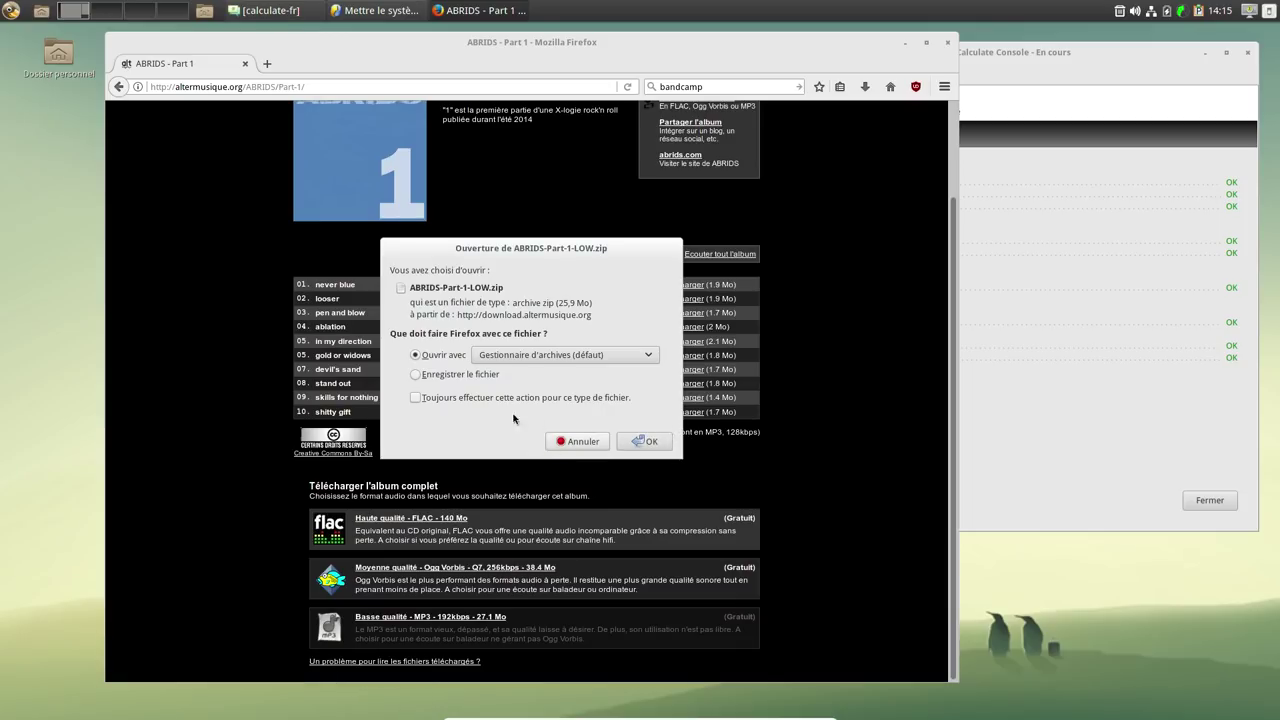
pyautogui.click(646, 442)
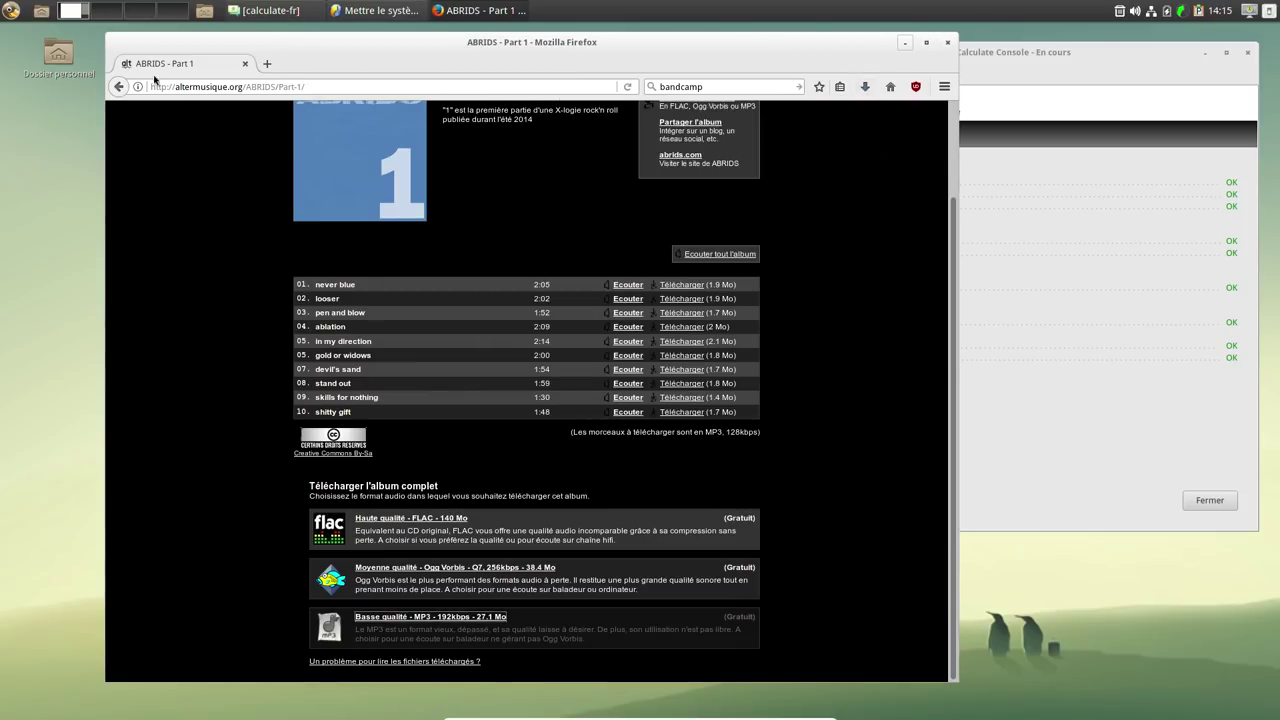
# Open the personal folder from the desktop, move its window over the browser and go to the Téléchargements folder.
pyautogui.doubleClick(60, 58)
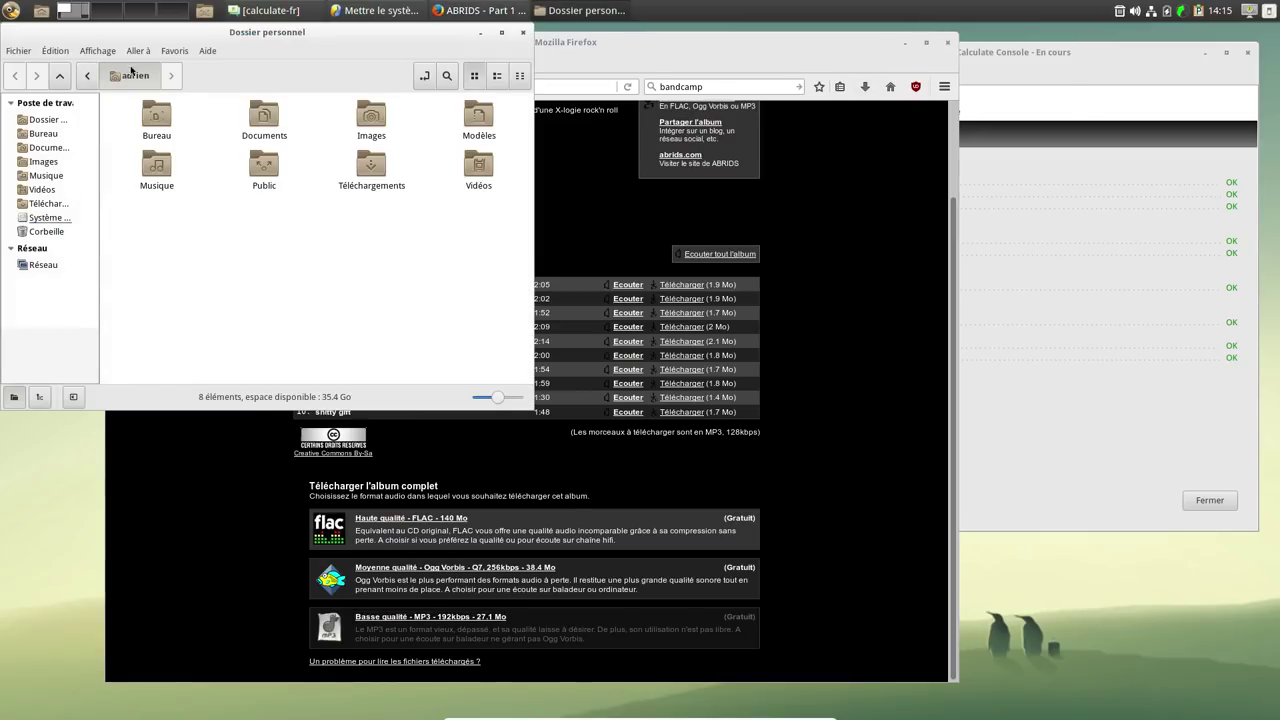
pyautogui.moveTo(374, 44); pyautogui.dragTo(688, 166)
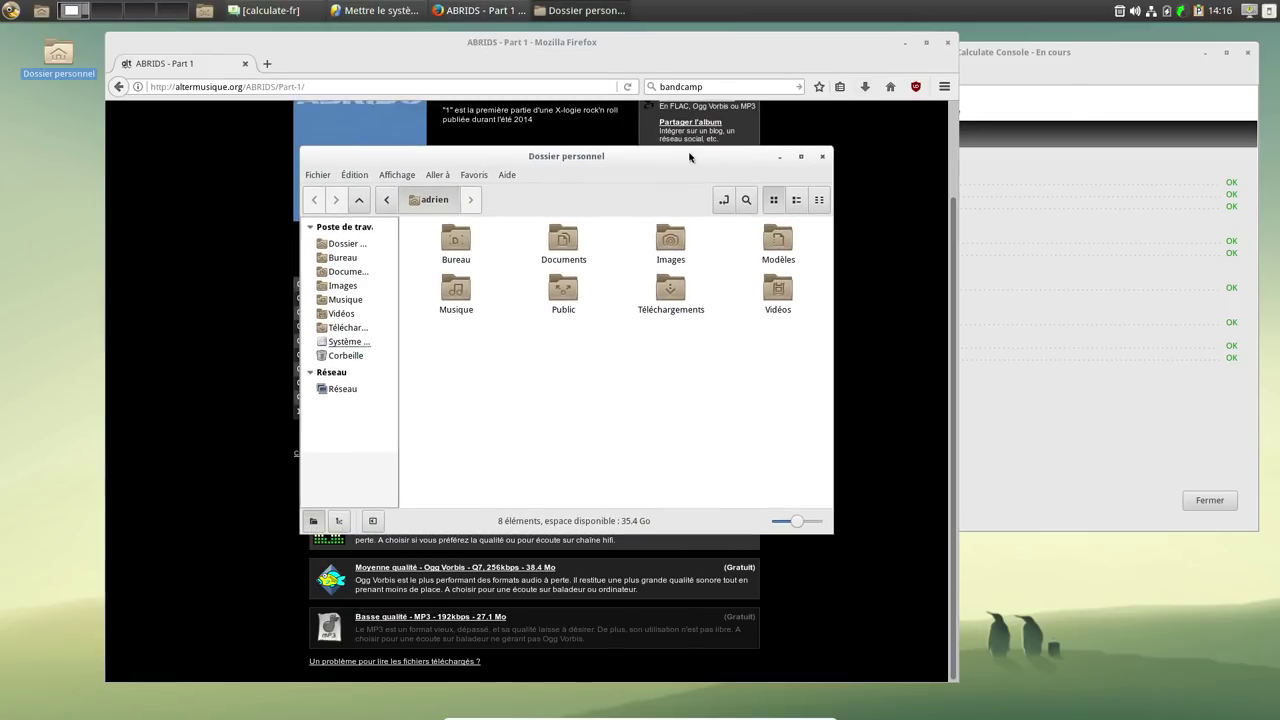
pyautogui.doubleClick(668, 300)
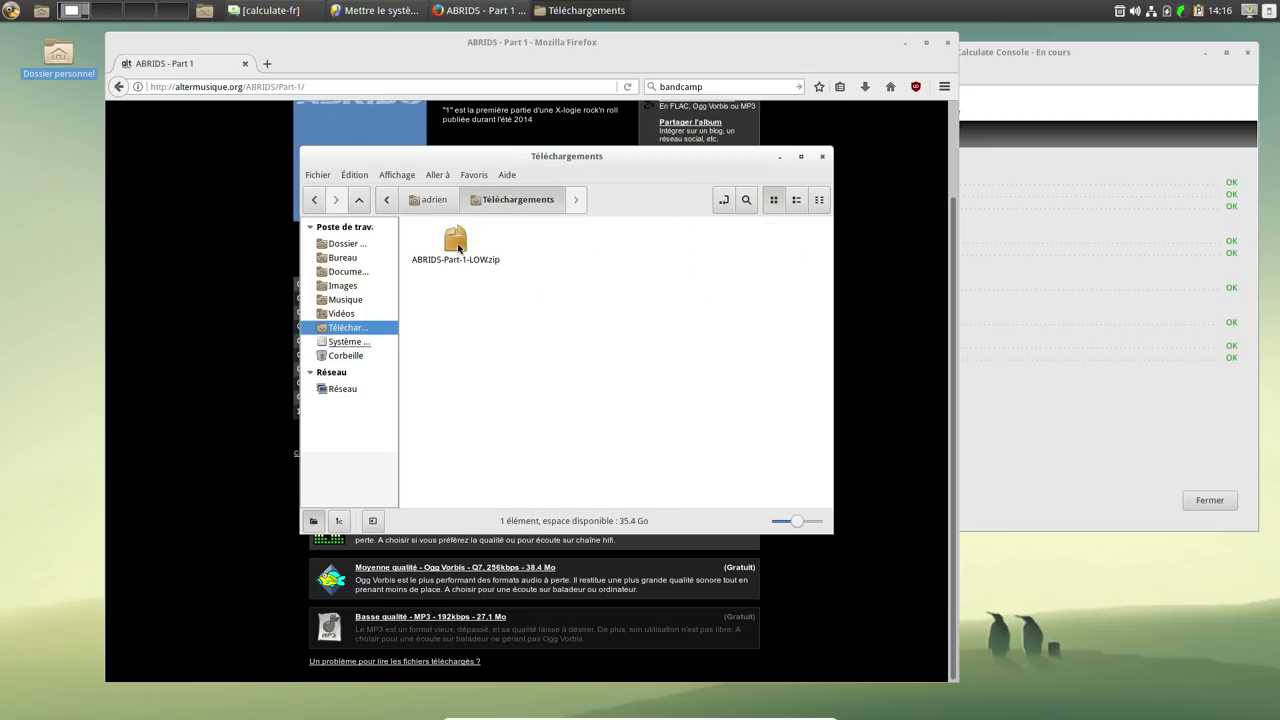
# Open ABRIDS-Part-1-LOW.zip in the archive manager, extract the "ABRIDS - 2014 - Part-1" folder into Téléchargements and close the archive.
pyautogui.rightClick(460, 246)
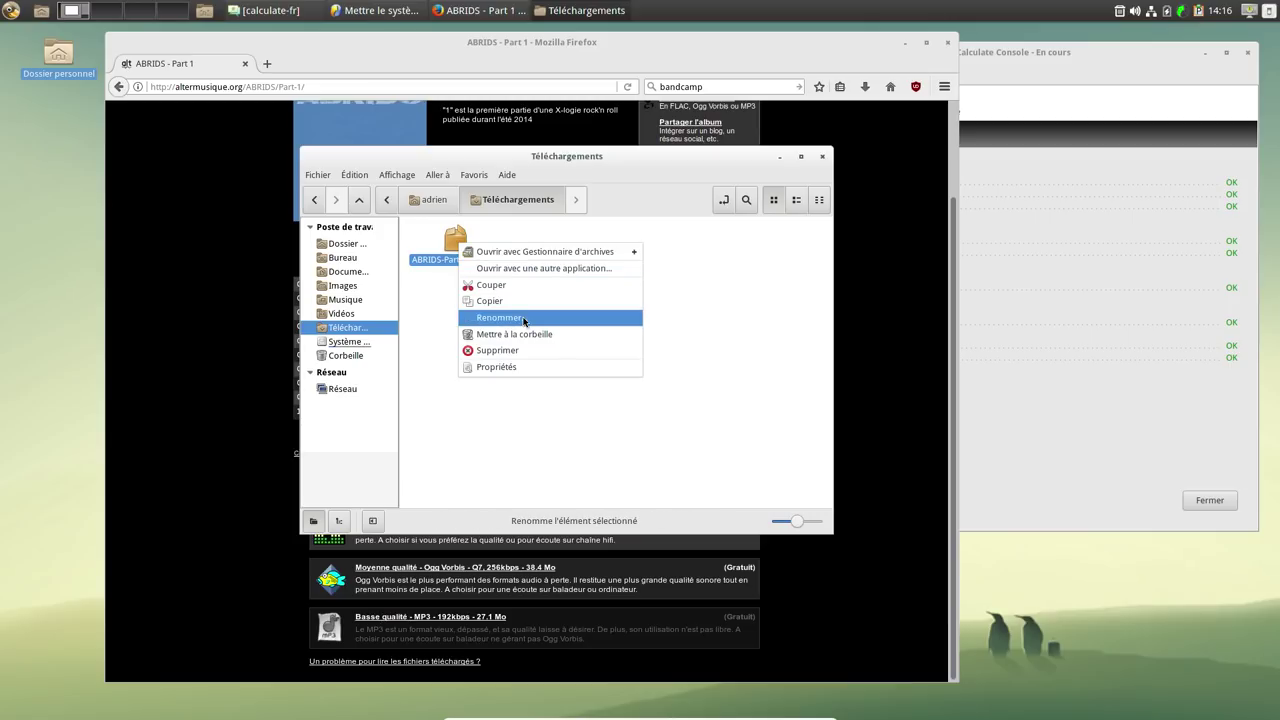
pyautogui.click(508, 252)
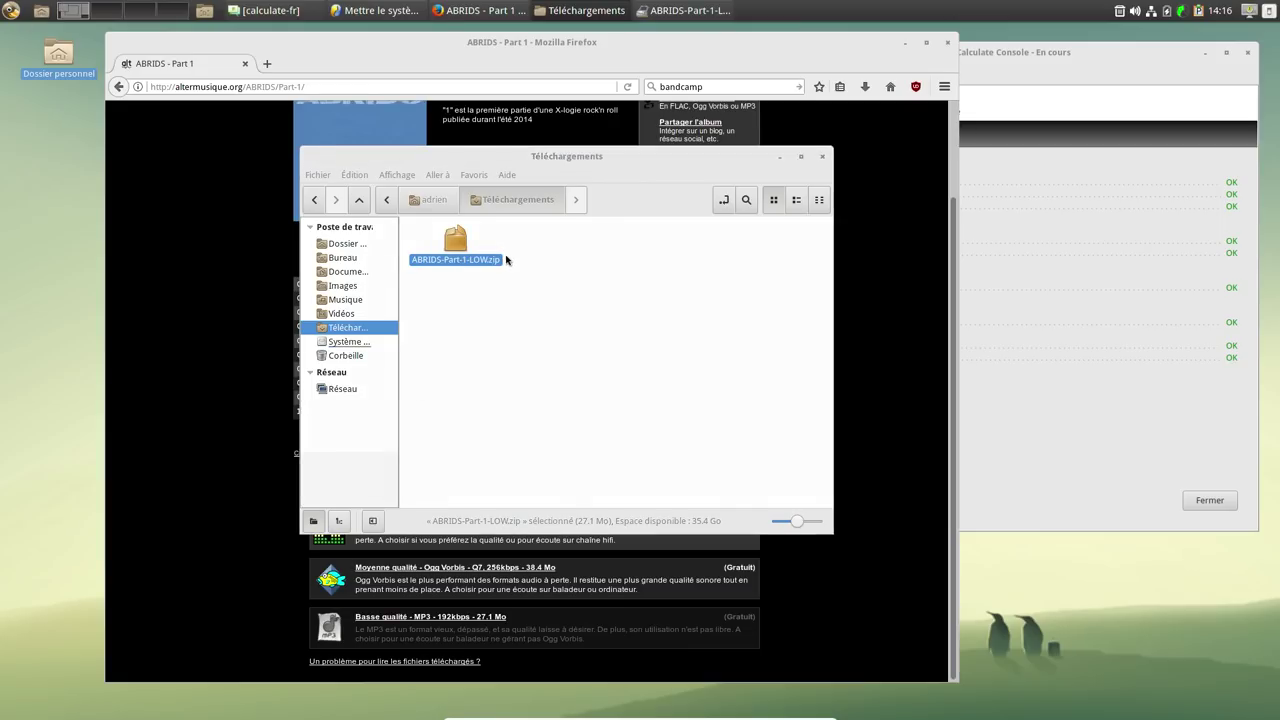
pyautogui.moveTo(51, 127); pyautogui.dragTo(617, 434)
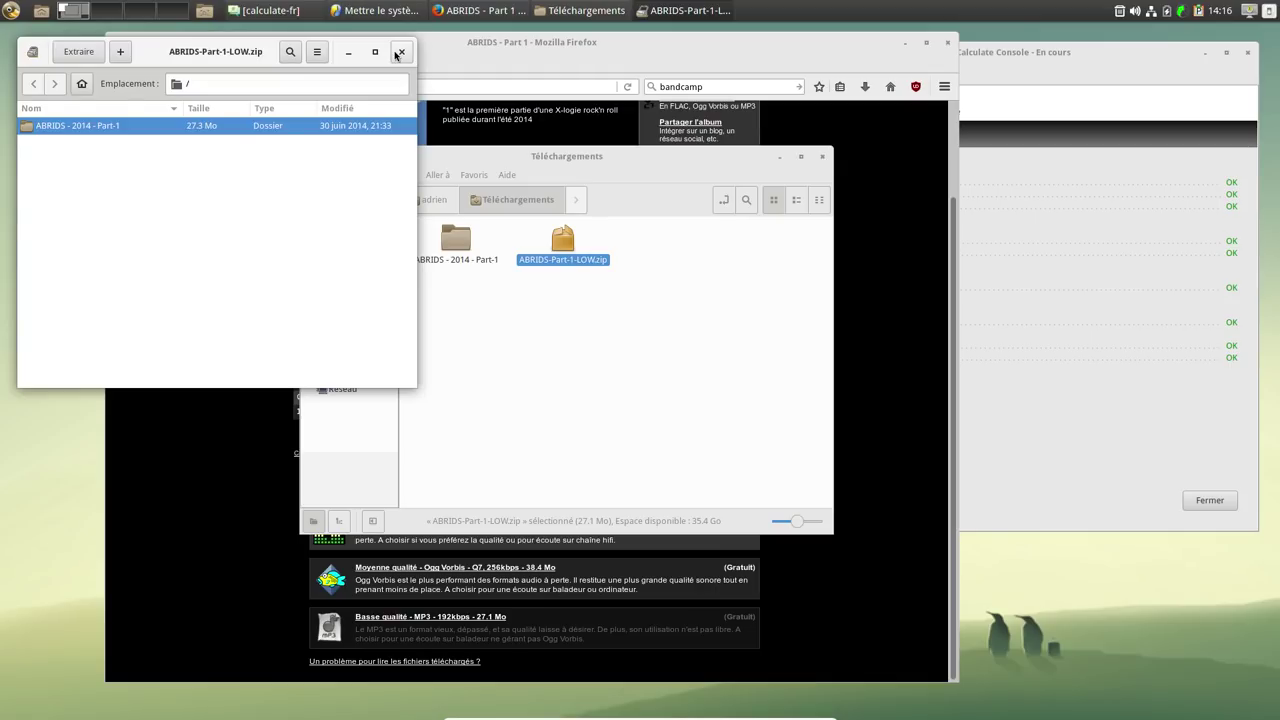
pyautogui.click(399, 52)
# Move the "ABRIDS - 2014 - Part-1" folder into Musique and open it there.
pyautogui.moveTo(455, 240); pyautogui.dragTo(342, 300)
pyautogui.click(345, 299)
pyautogui.doubleClick(455, 243)
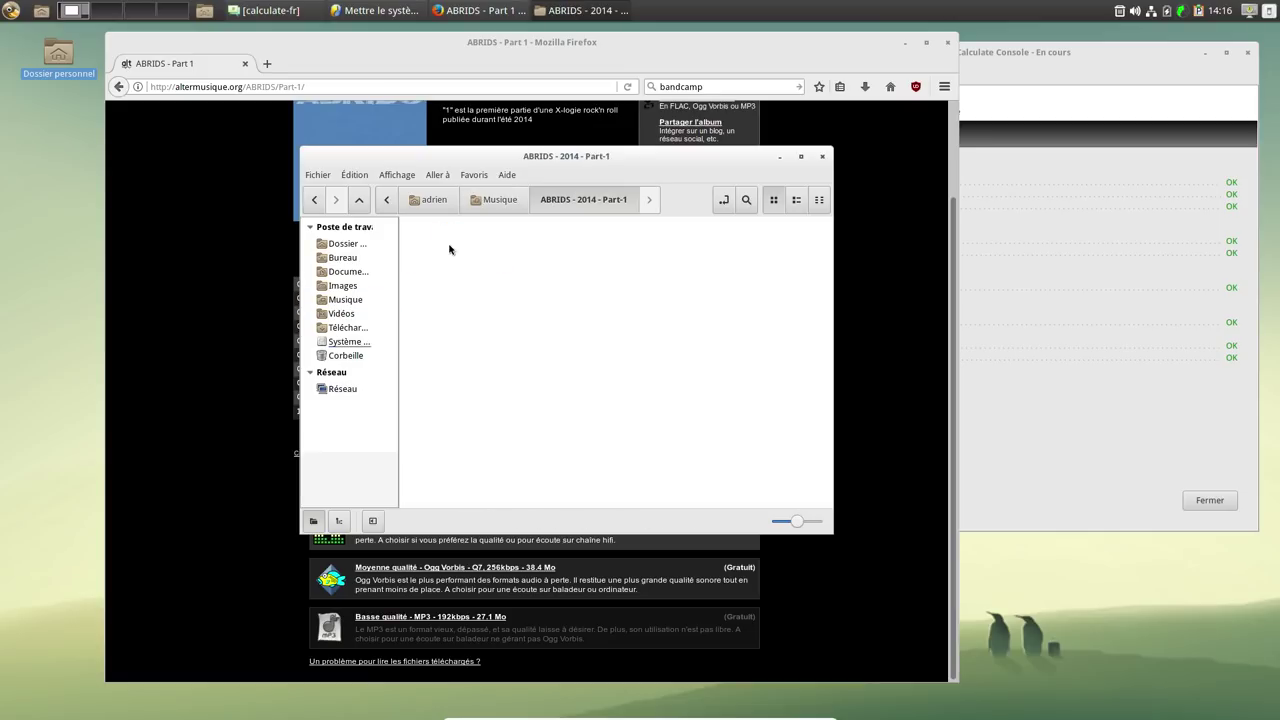
# Open the track 01 - never_blue.mp3 with Rhythmbox.
pyautogui.rightClick(455, 247)
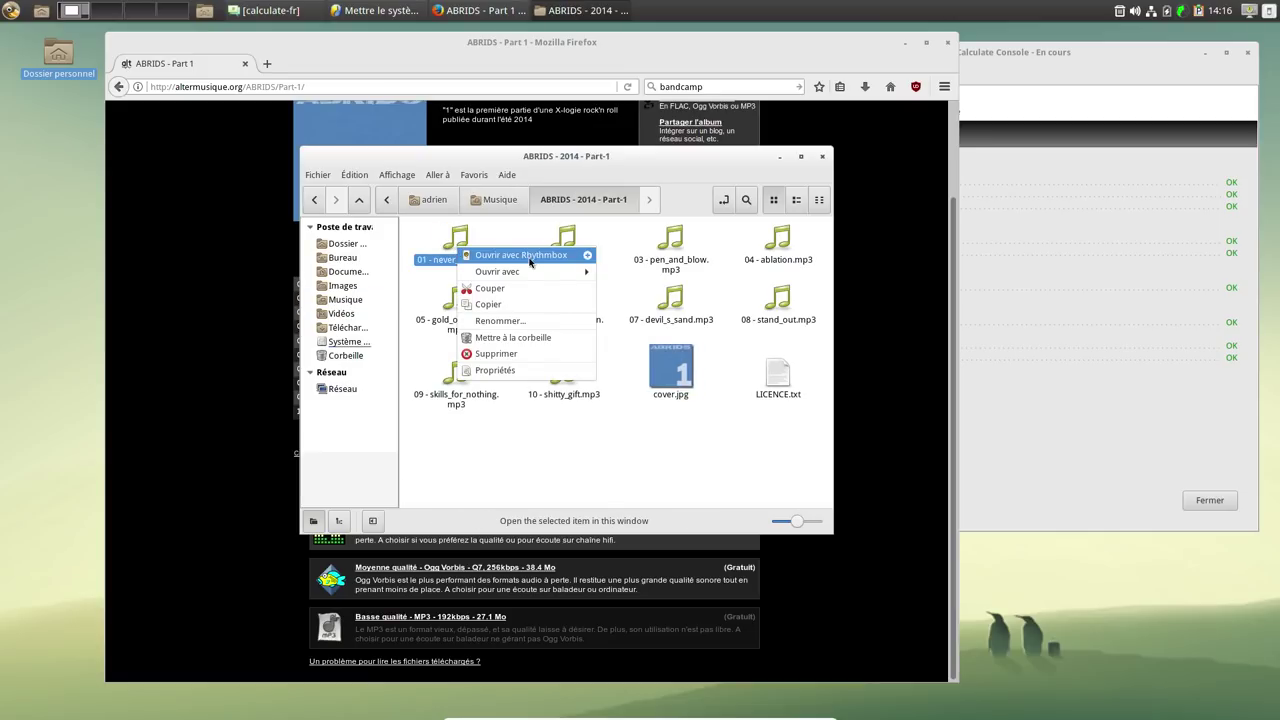
pyautogui.click(525, 487)
pyautogui.moveTo(620, 712)
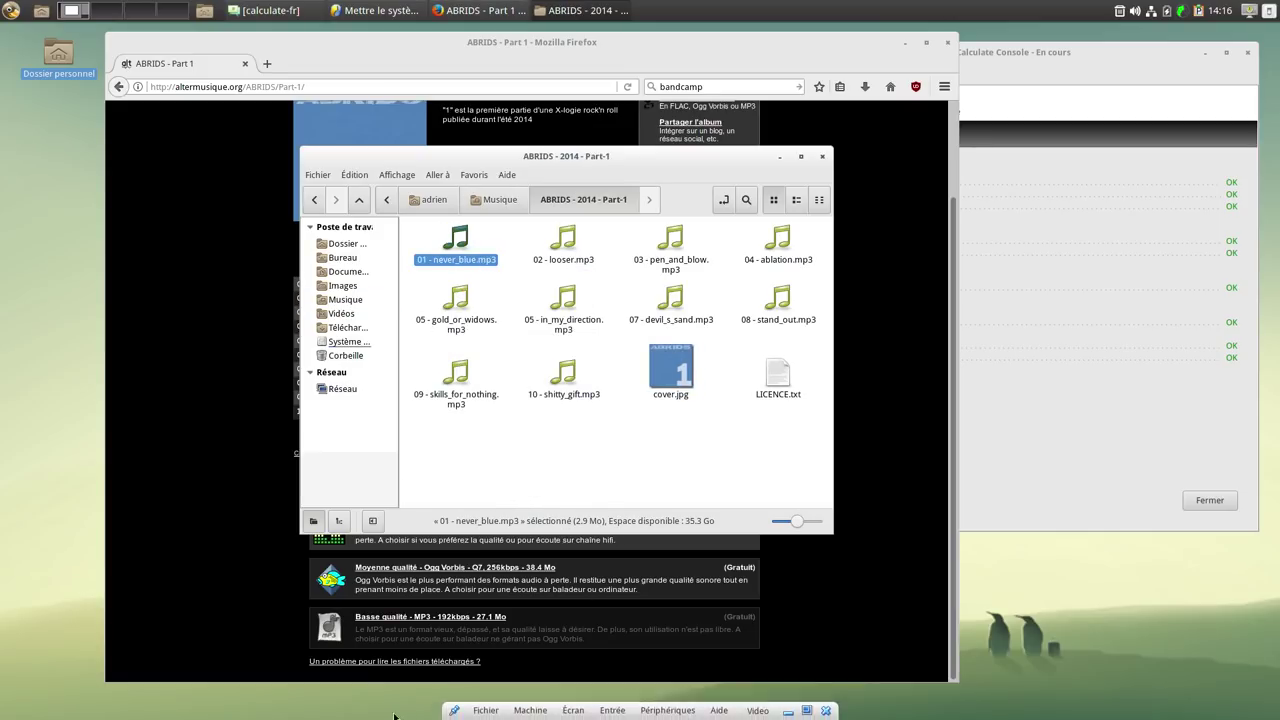
pyautogui.click(719, 699)
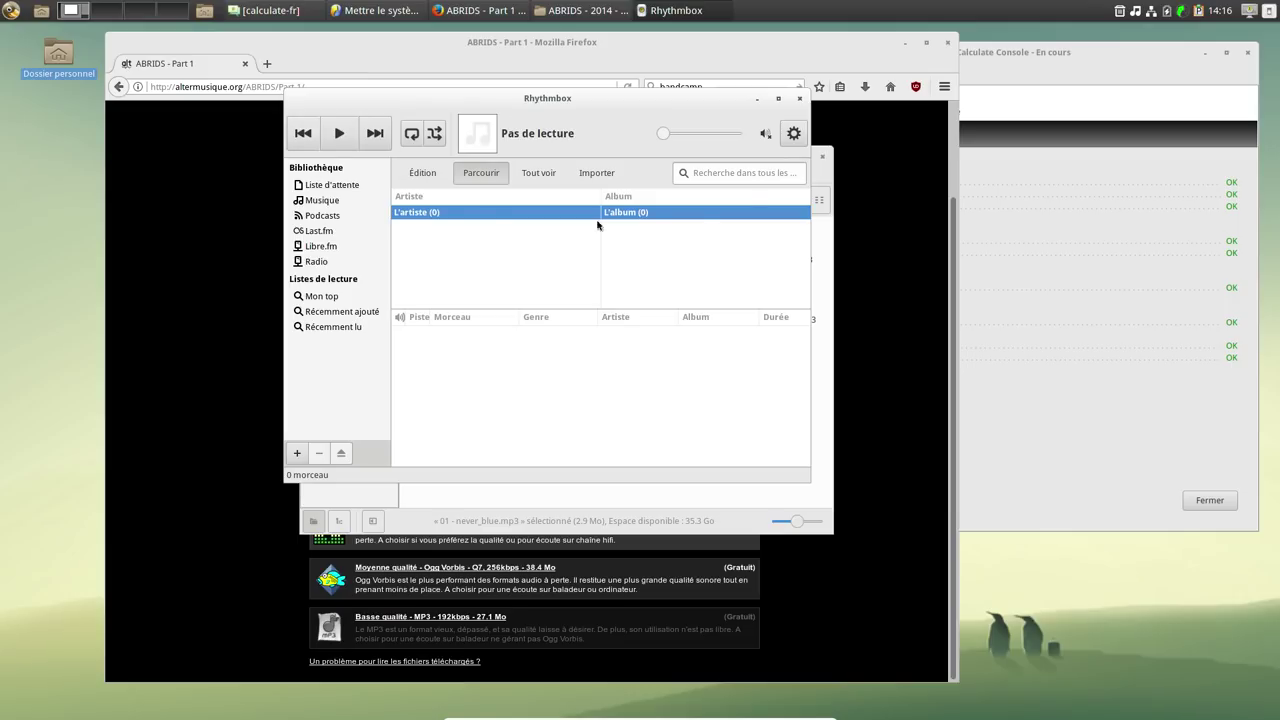
# In the Rhythmbox preferences, choose the Musique folder as the library location and enable watching it for new files.
pyautogui.click(795, 134)
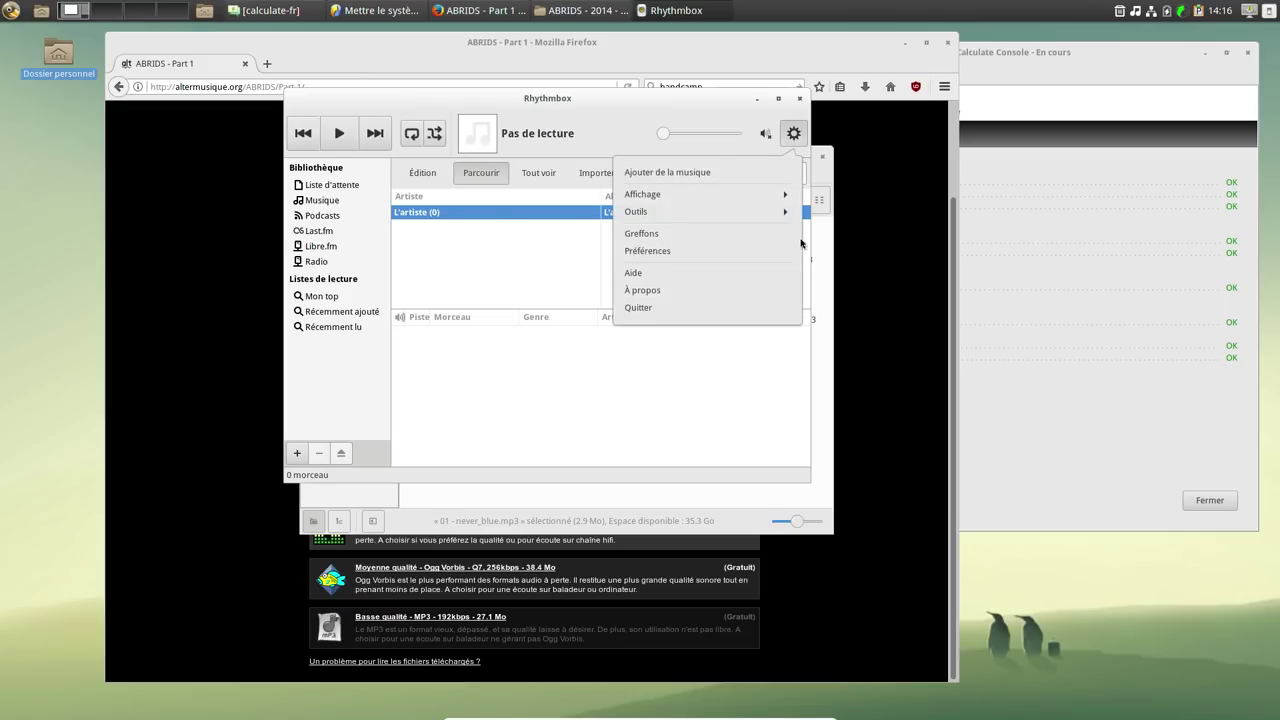
pyautogui.click(648, 252)
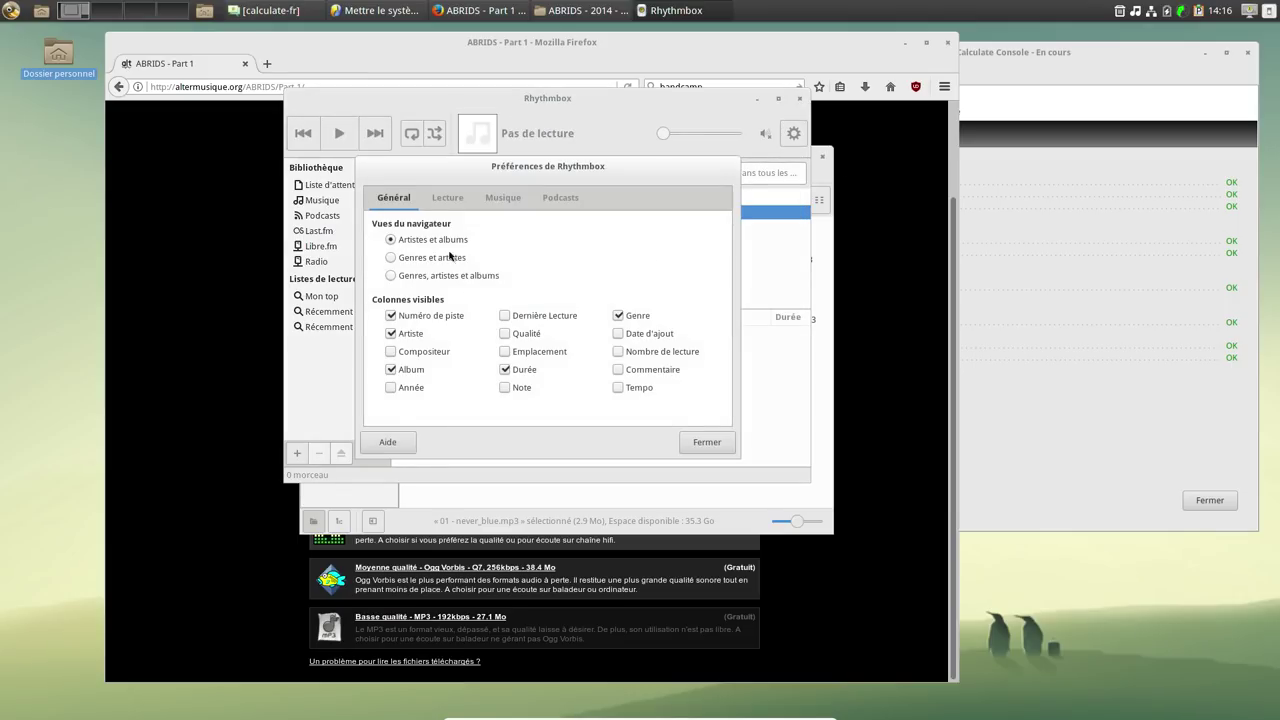
pyautogui.click(447, 198)
pyautogui.click(500, 198)
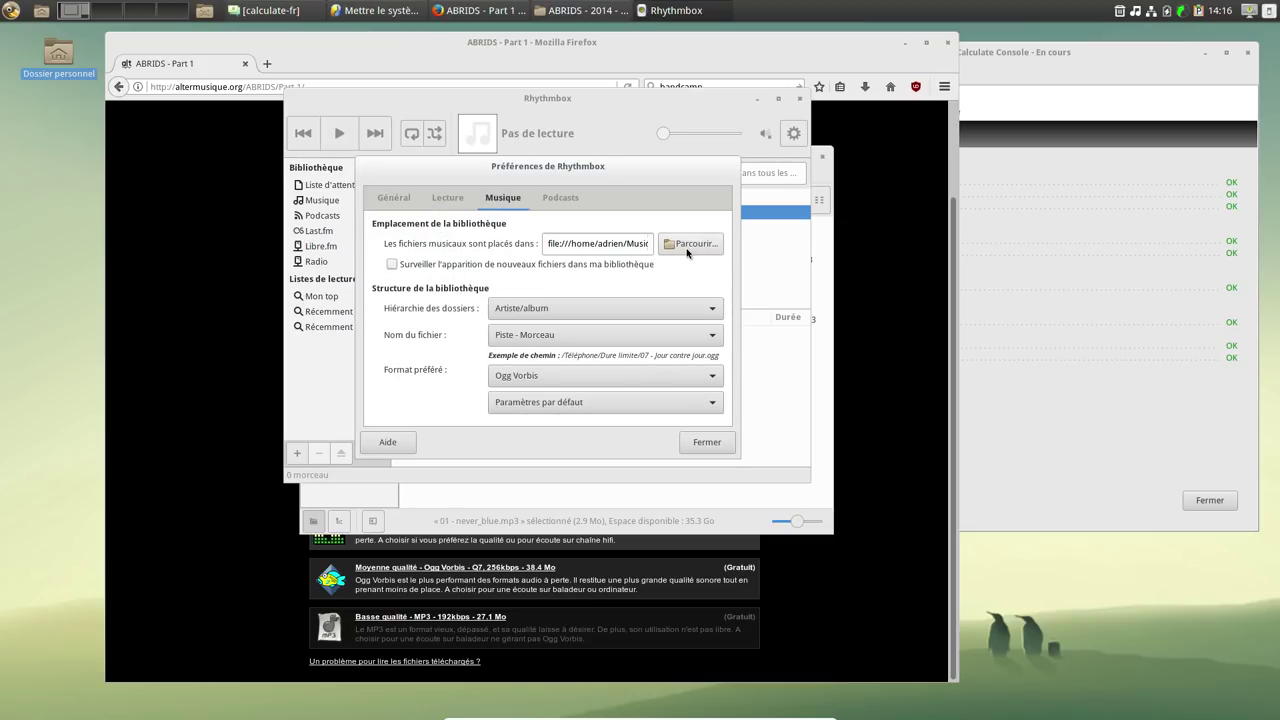
pyautogui.doubleClick(433, 243)
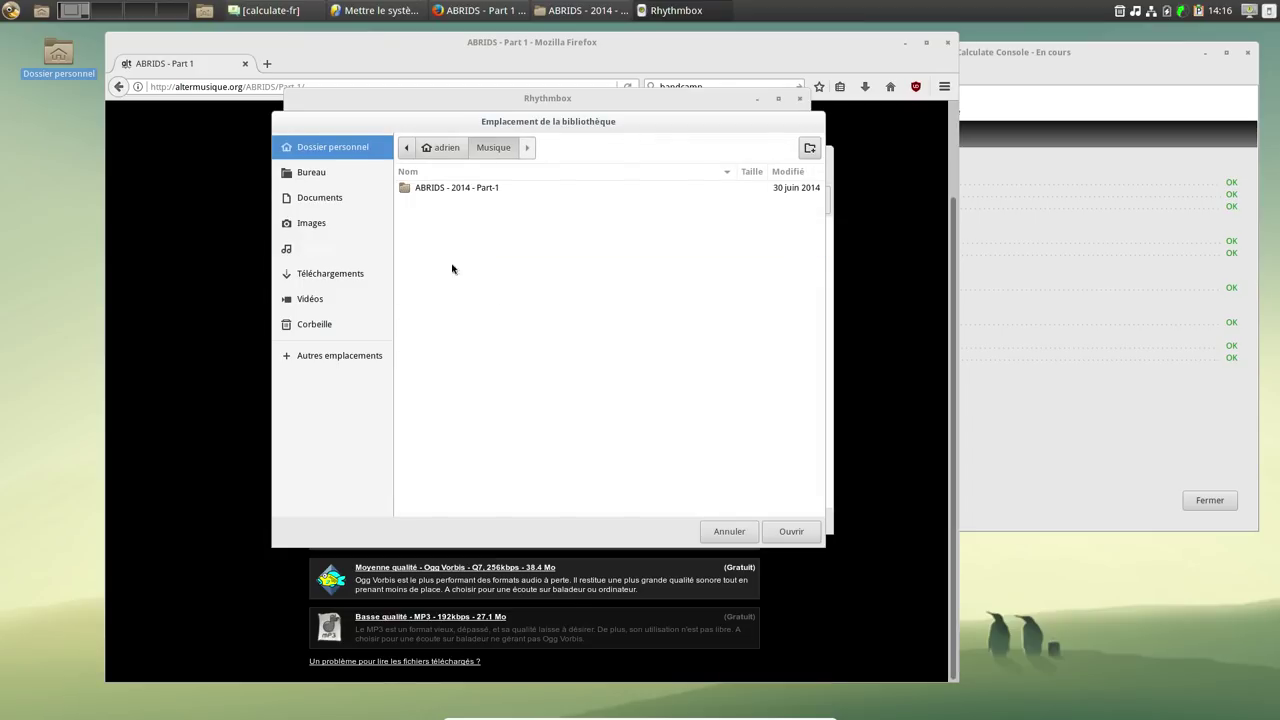
pyautogui.click(797, 531)
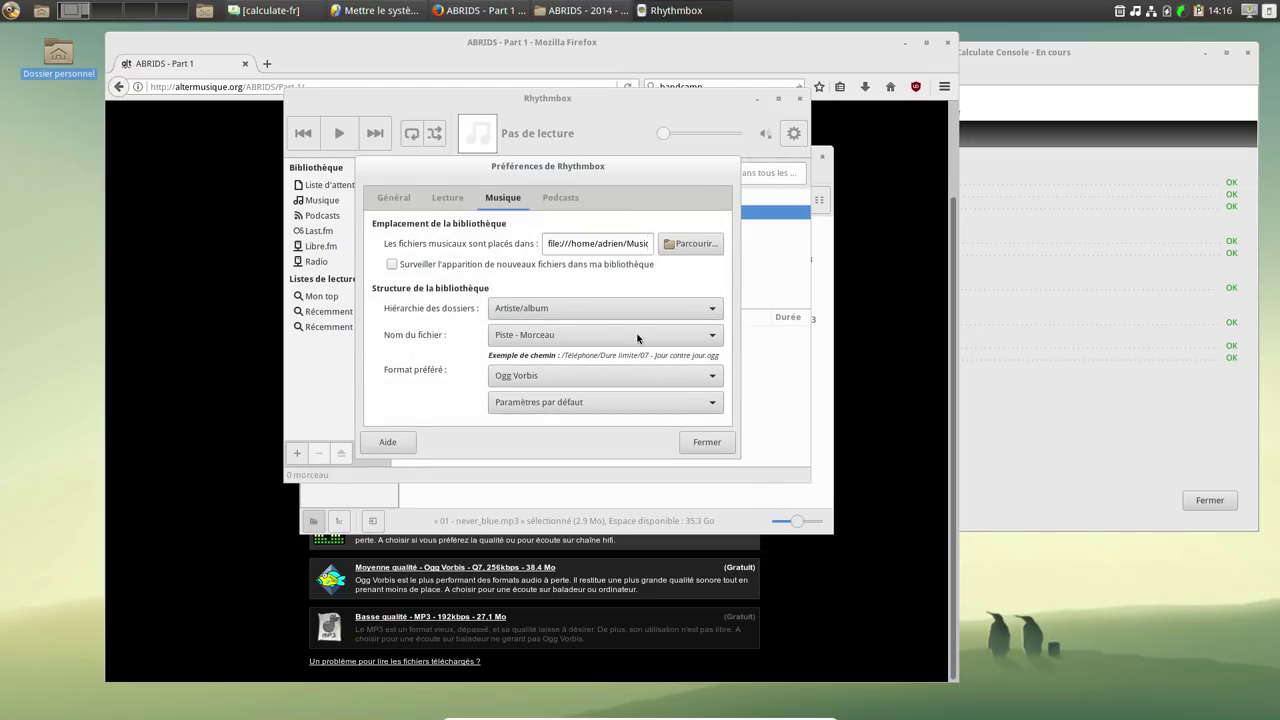
pyautogui.click(505, 266)
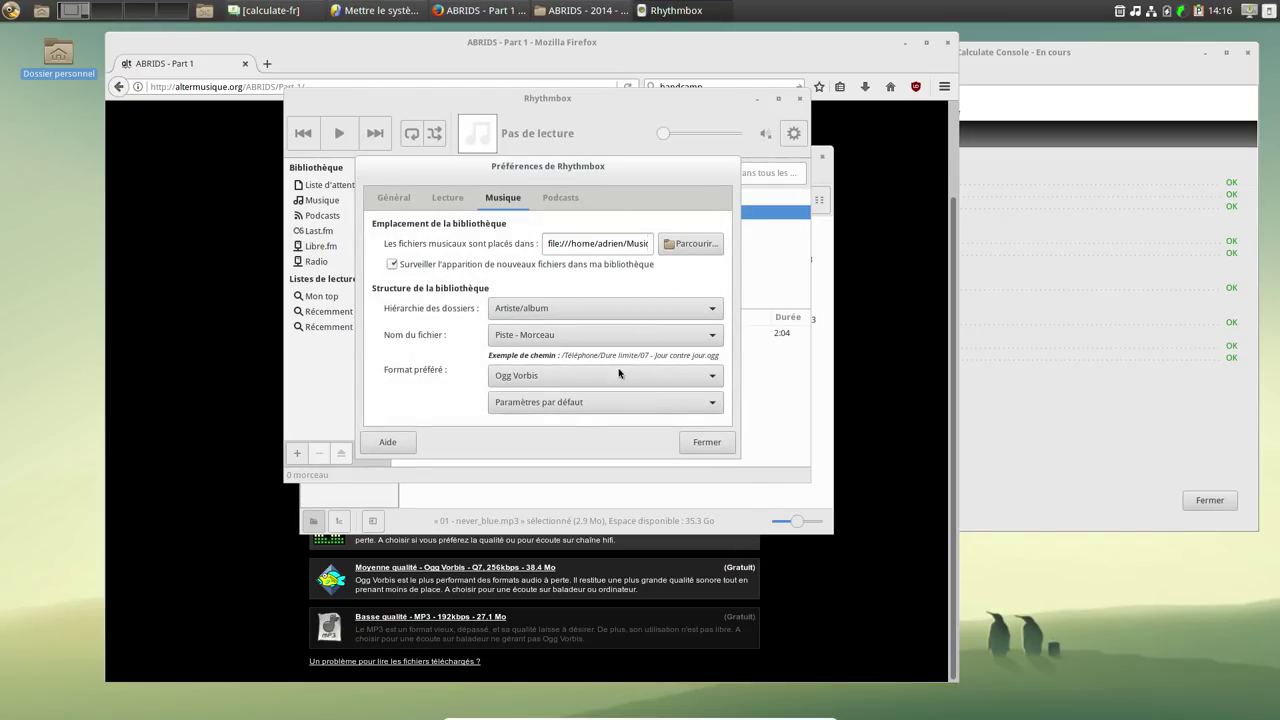
# Leave the preferences, maximize the Rhythmbox window, and play the track ablation briefly before pausing it.
pyautogui.click(707, 442)
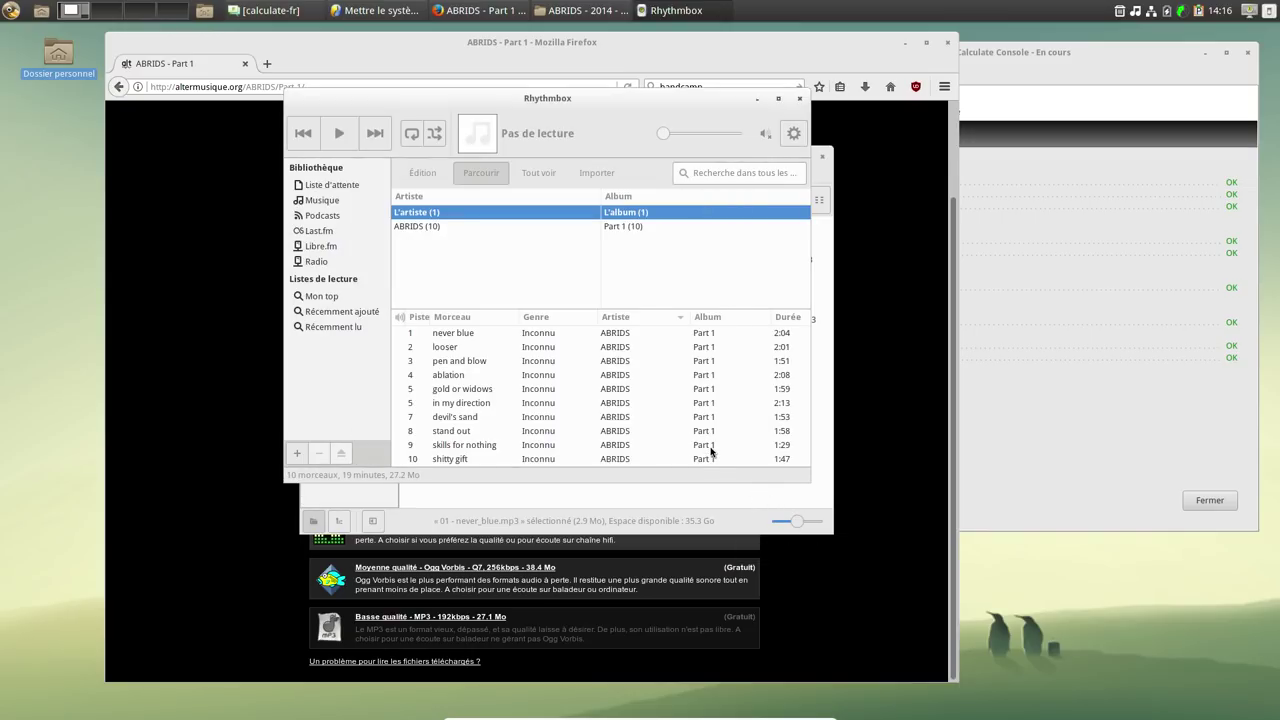
pyautogui.click(778, 98)
pyautogui.doubleClick(204, 304)
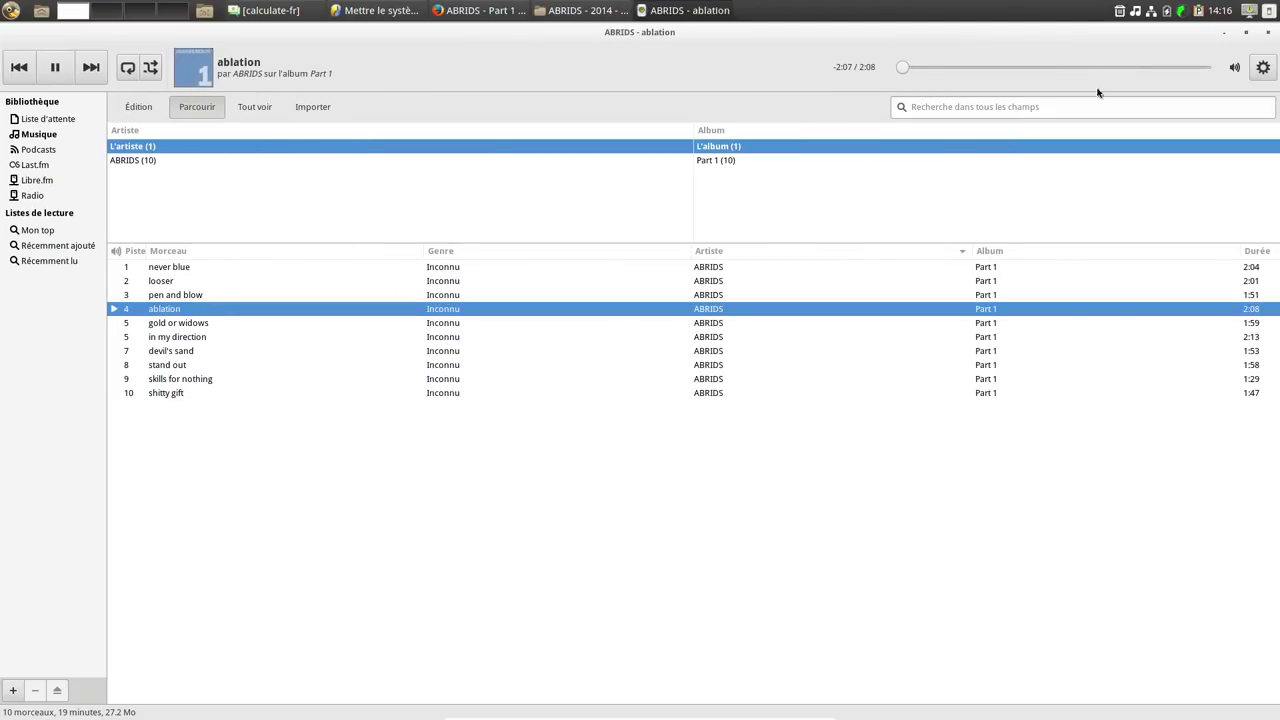
pyautogui.click(55, 68)
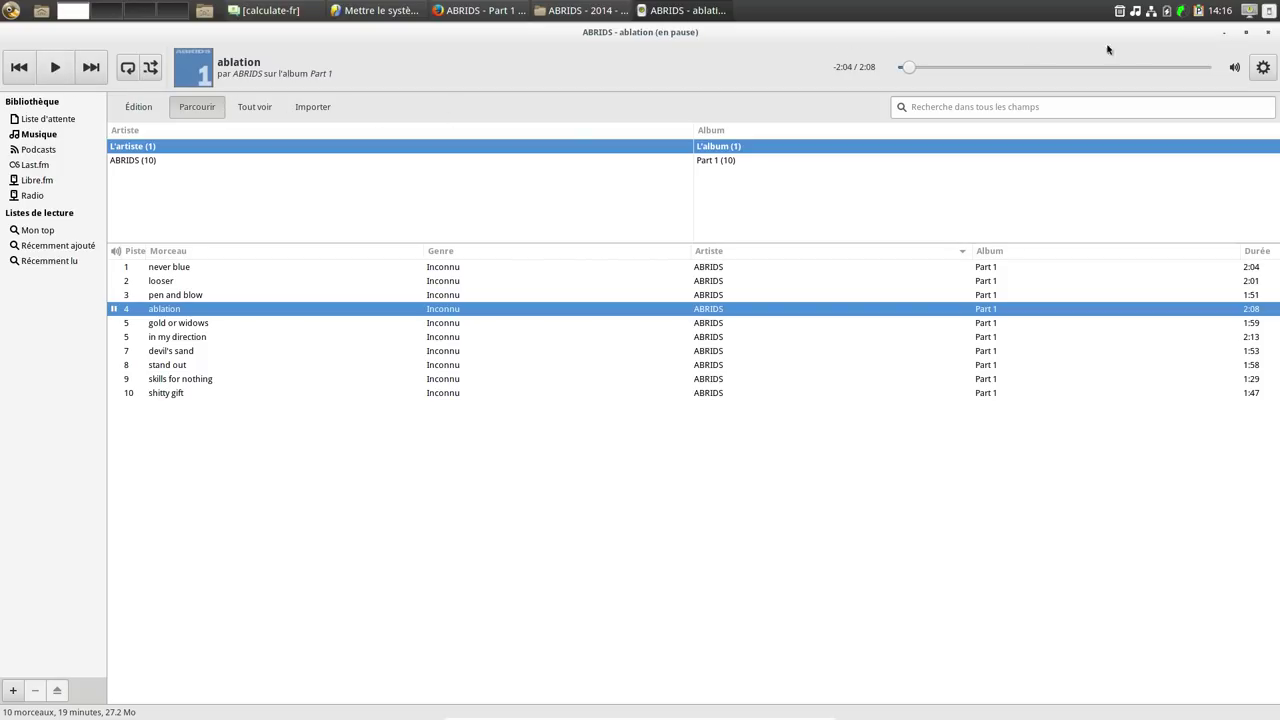
# Close Rhythmbox and the ABRIDS - 2014 - Part-1 folder window, and relaunch Rhythmbox from the desktop dock.
pyautogui.click(1268, 33)
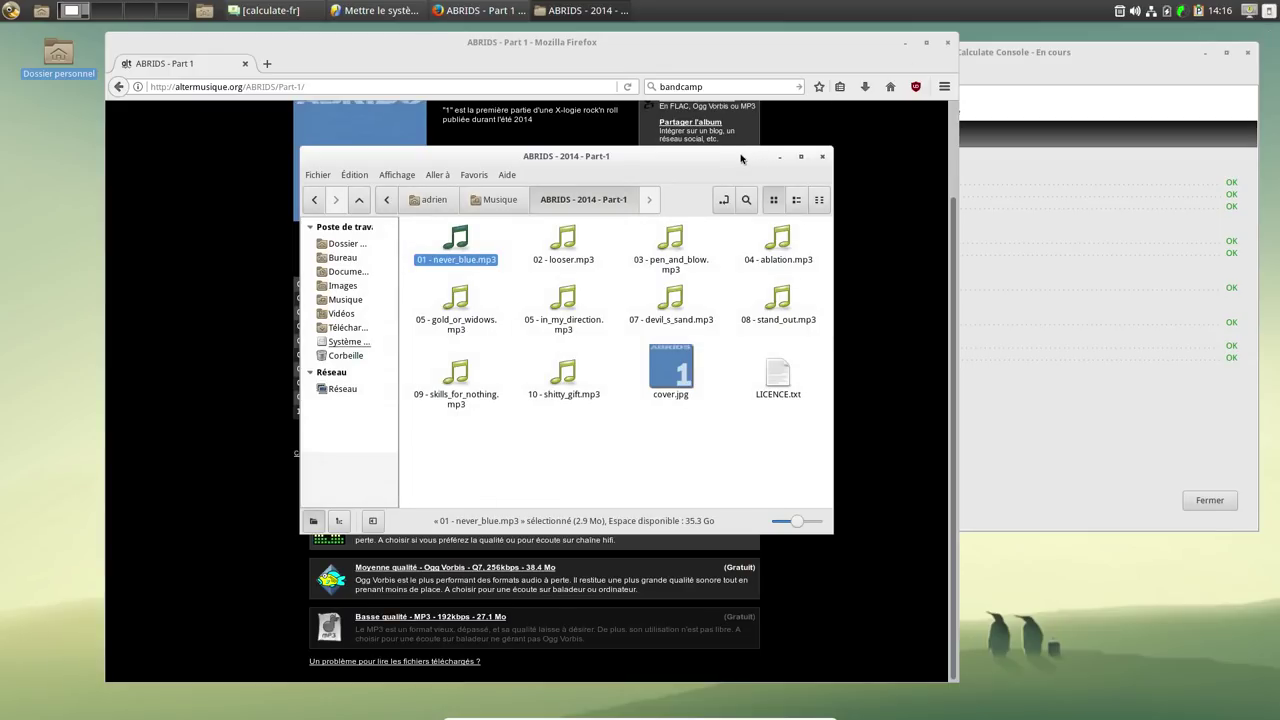
pyautogui.click(822, 156)
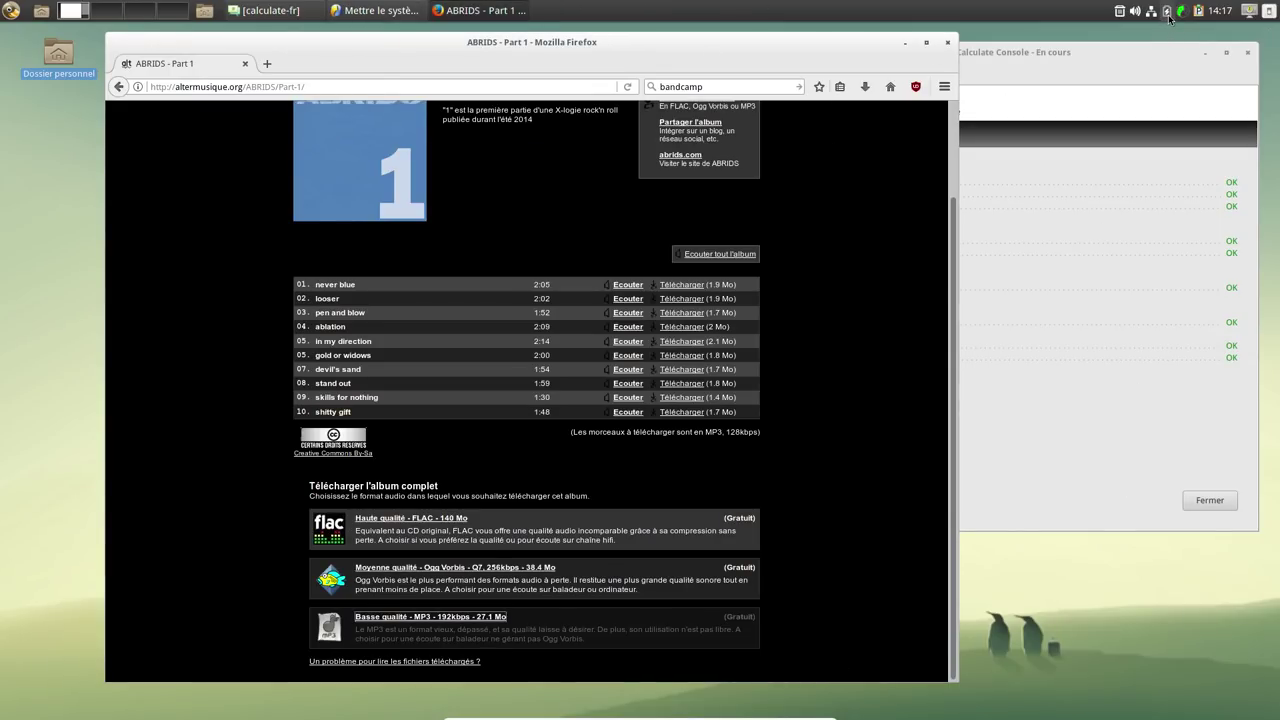
pyautogui.moveTo(848, 705)
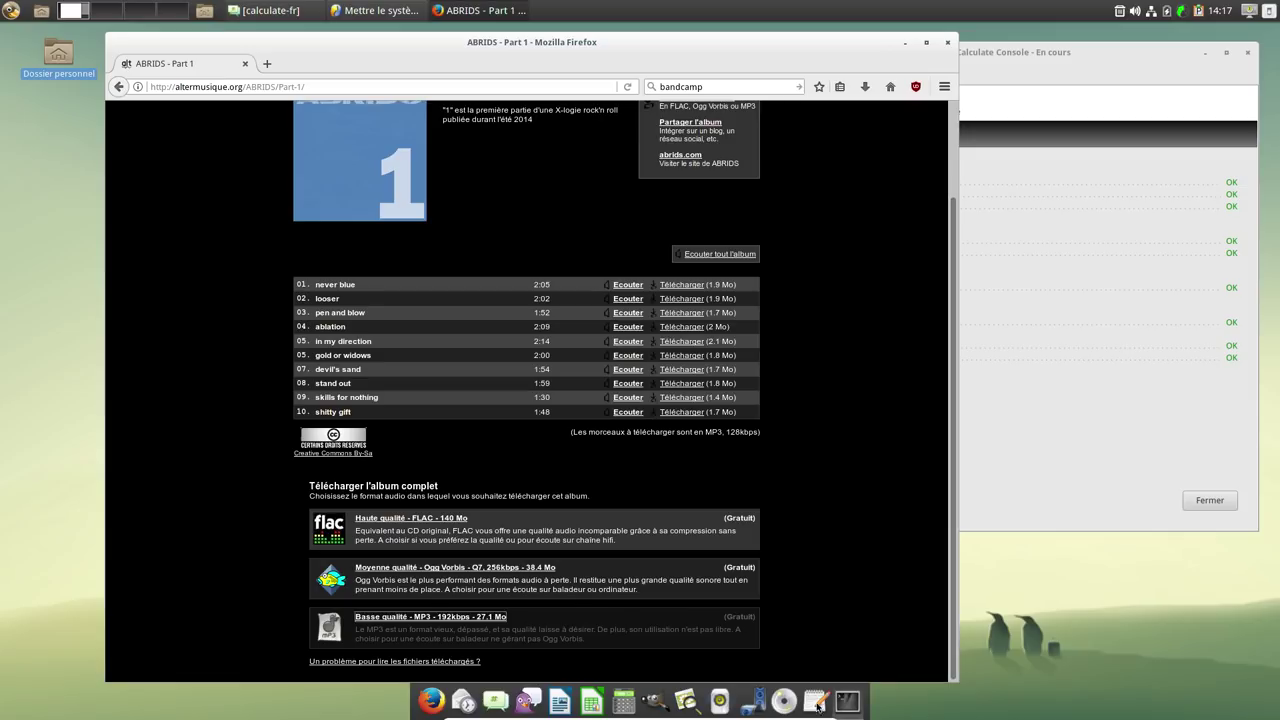
pyautogui.click(720, 700)
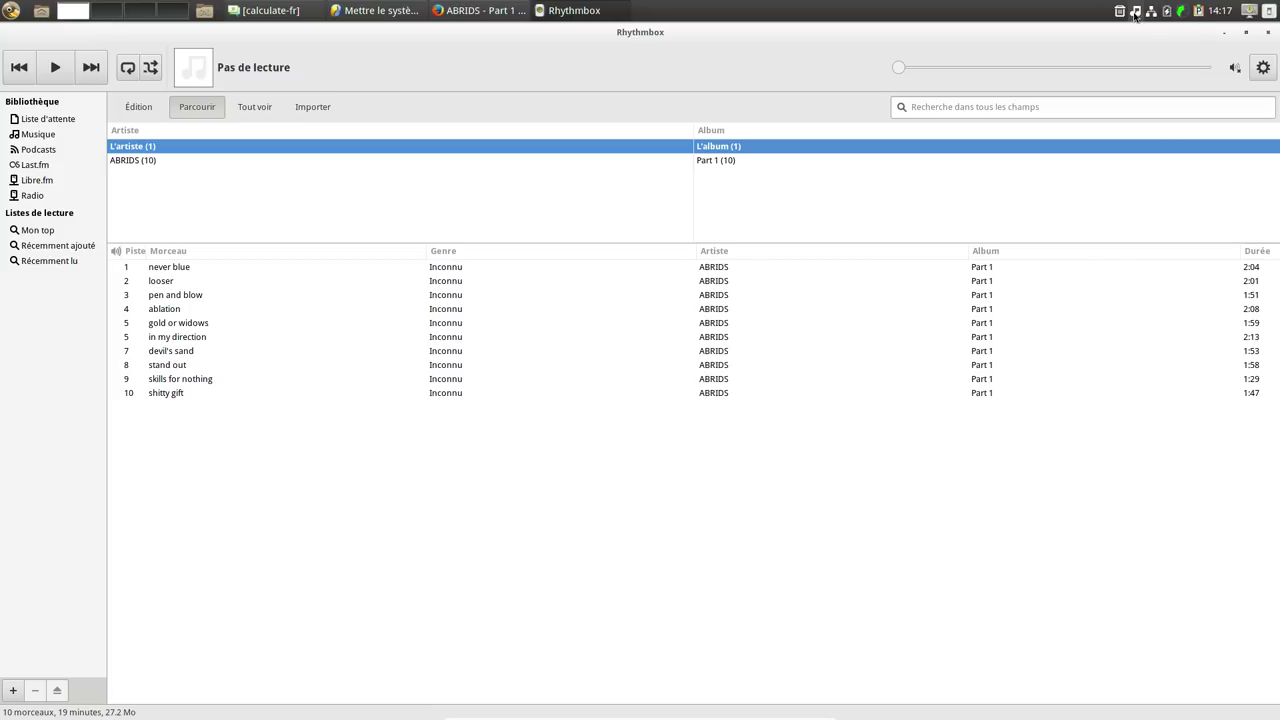
# Through the panel's sound applet, lower the volume to a little under half and start Rhythmbox playback, keeping its window minimized.
pyautogui.click(1134, 12)
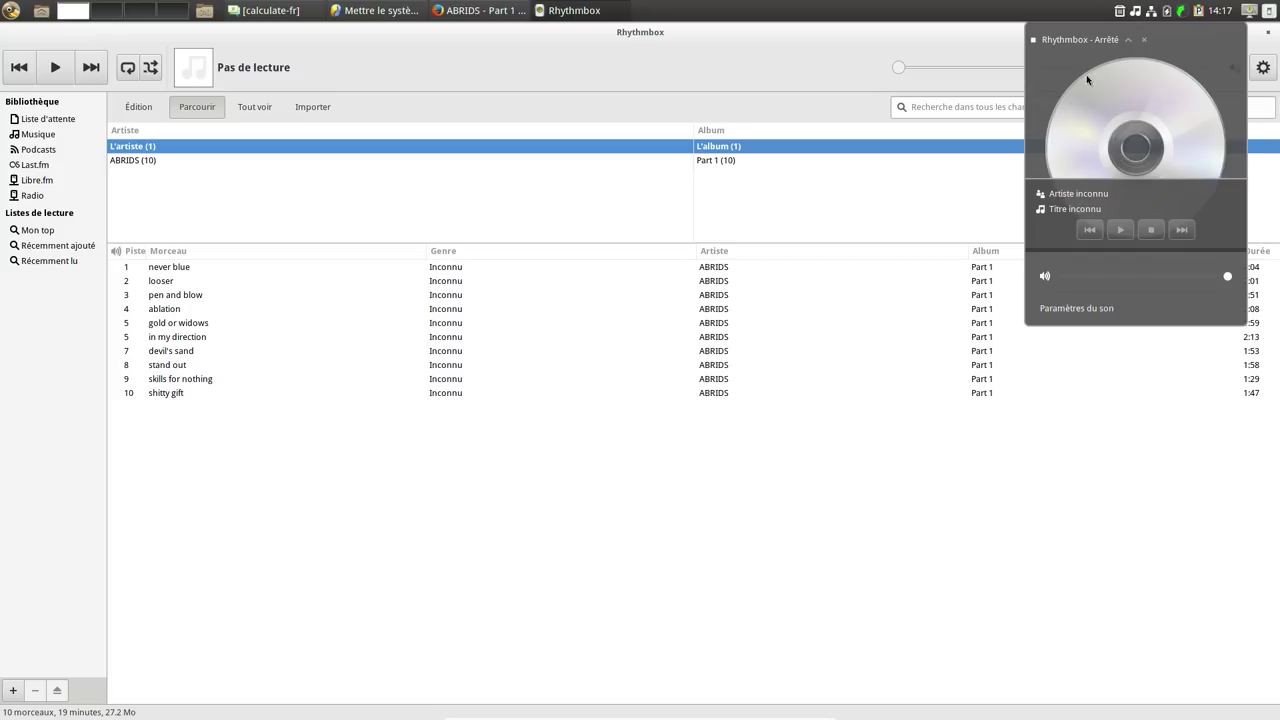
pyautogui.click(1126, 277)
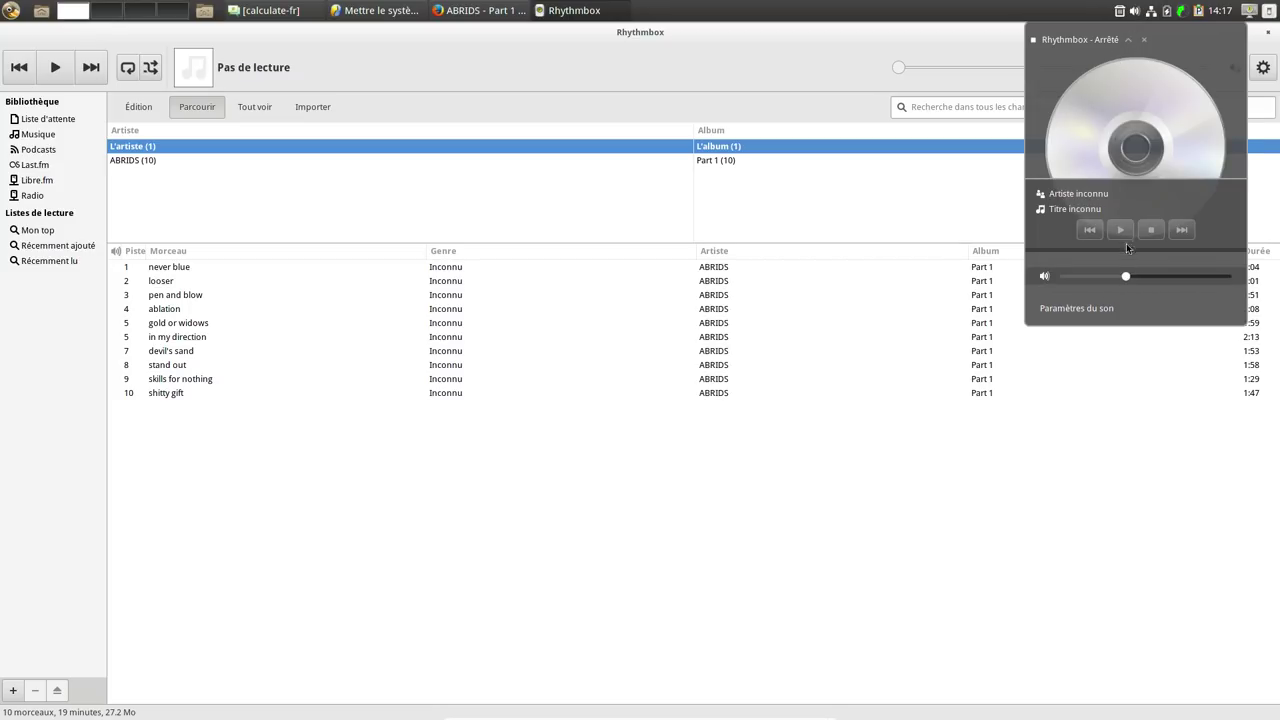
pyautogui.click(1123, 232)
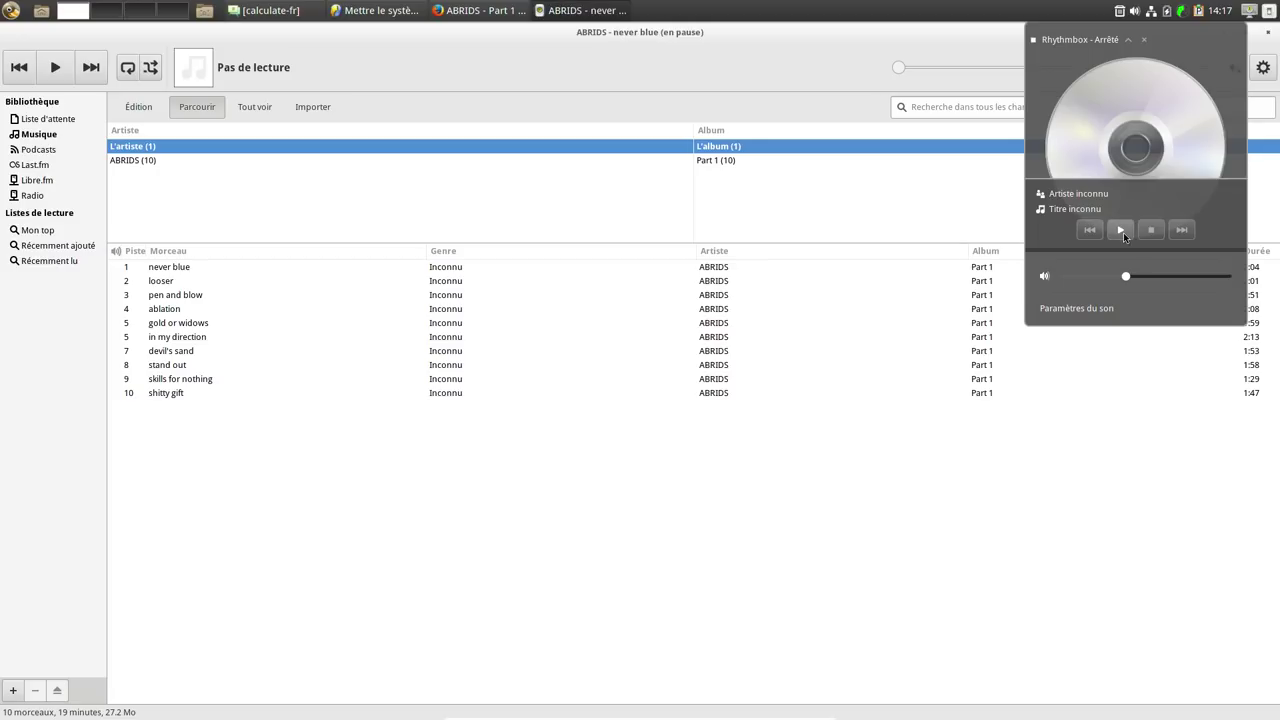
pyautogui.click(585, 10)
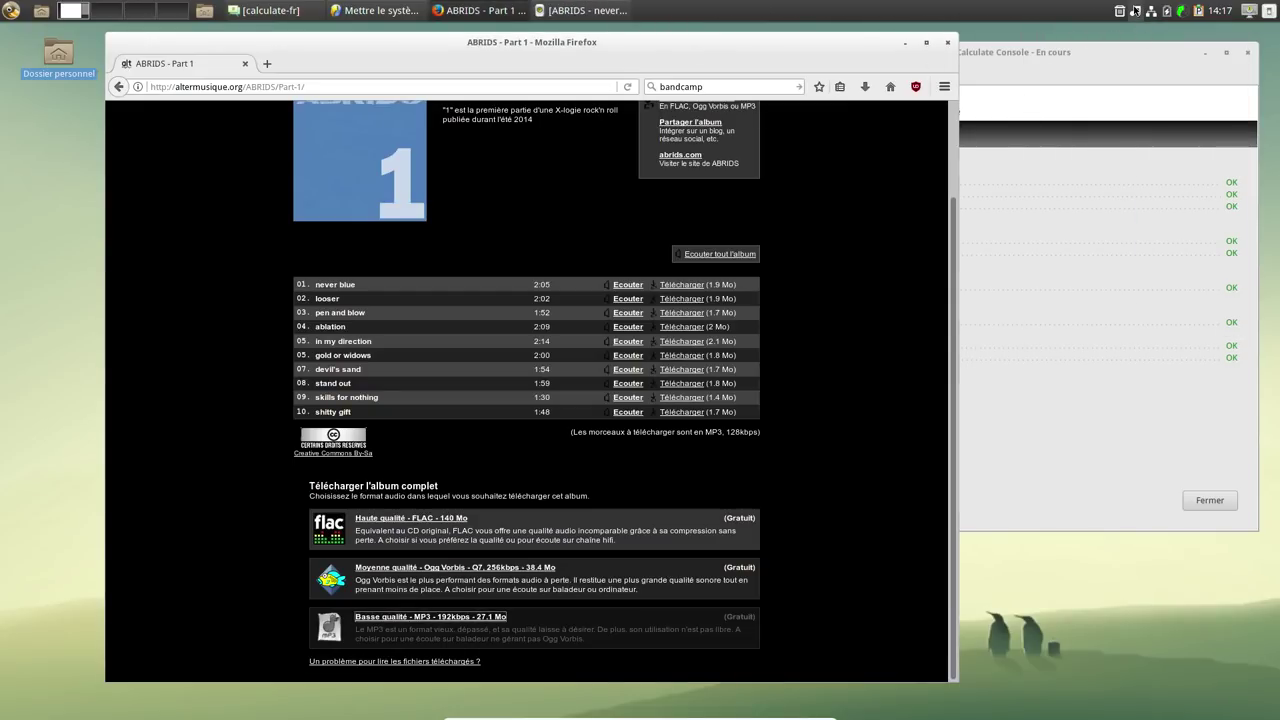
# Skip forward to looser with the sound applet and to pen and blow with the track notification, and pause playback.
pyautogui.click(1136, 10)
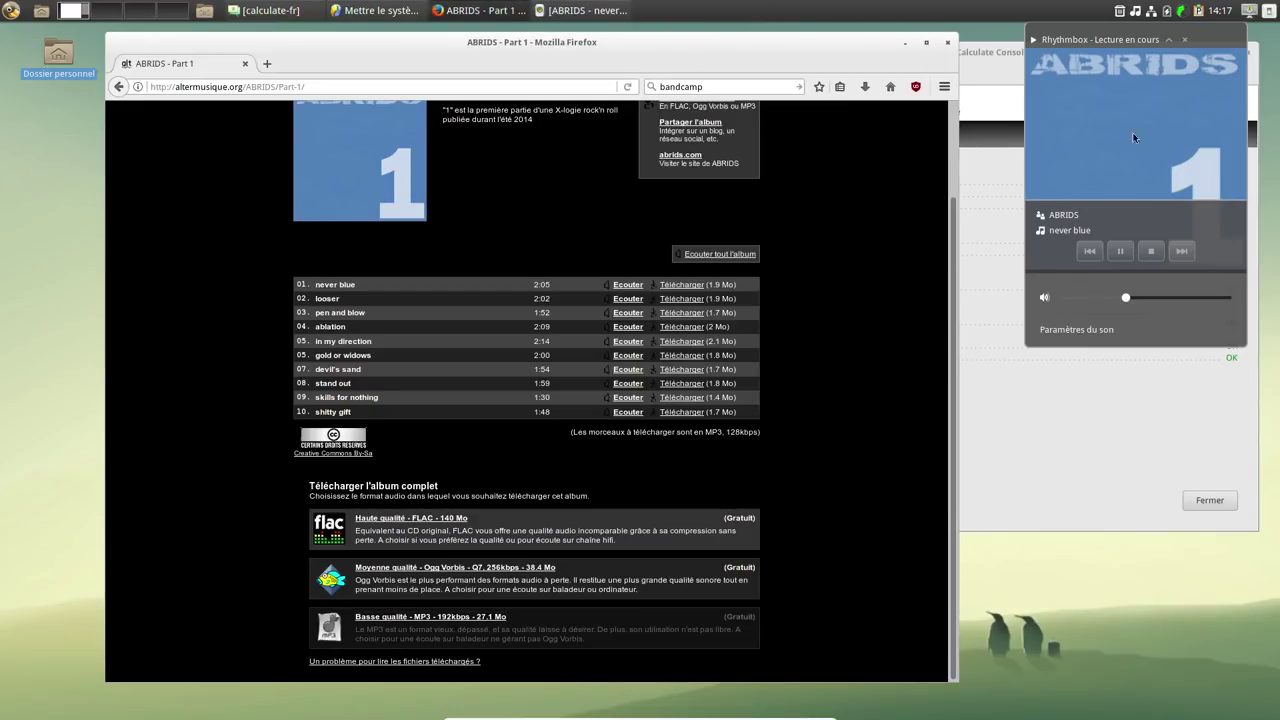
pyautogui.click(1186, 254)
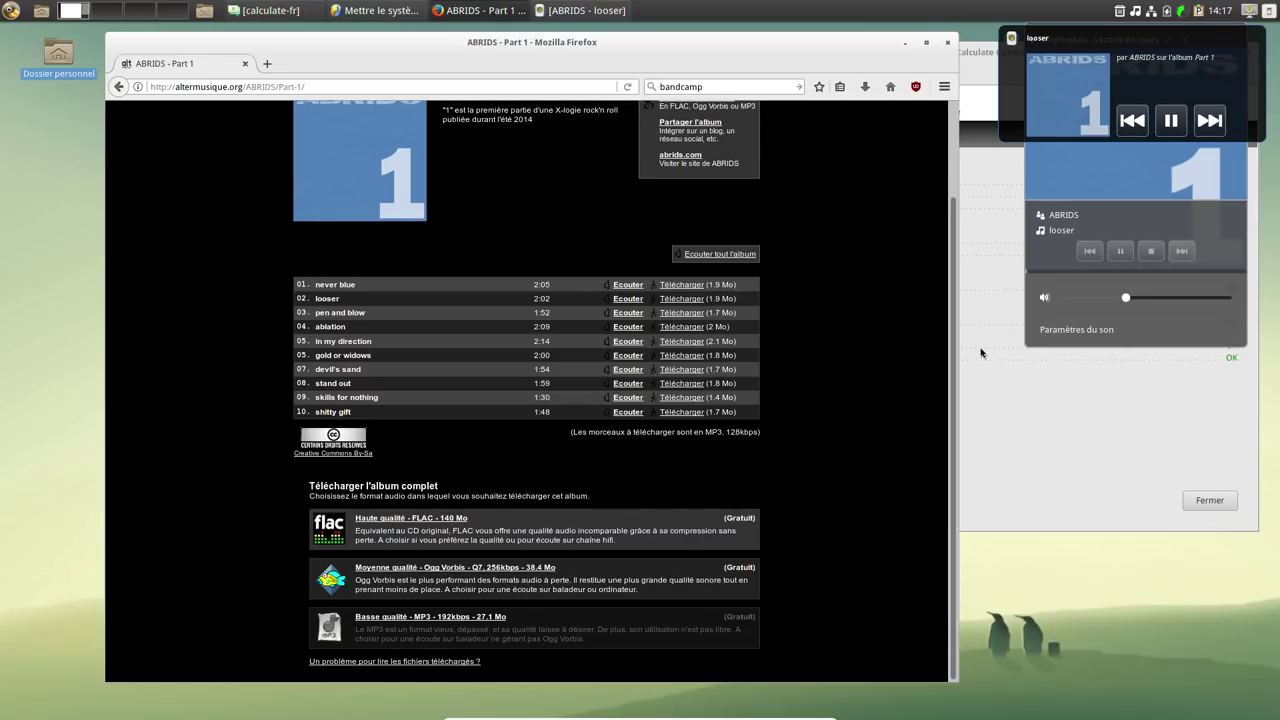
pyautogui.click(1057, 459)
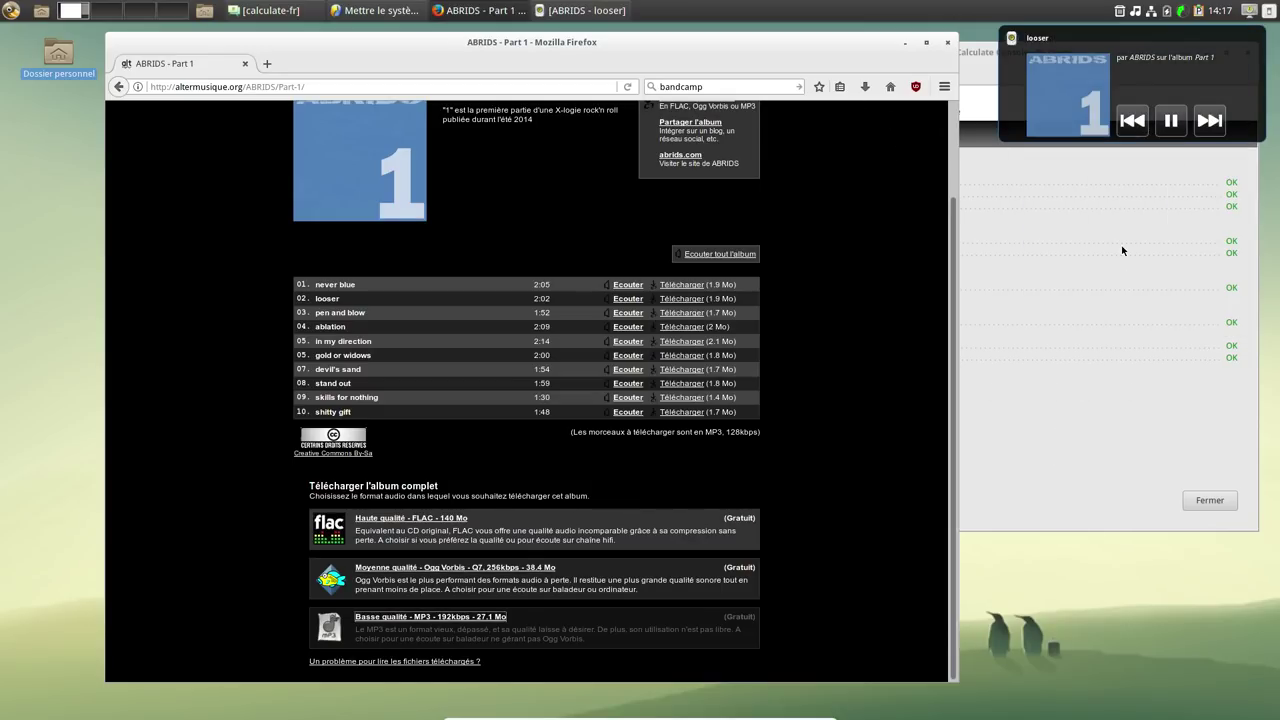
pyautogui.click(1210, 120)
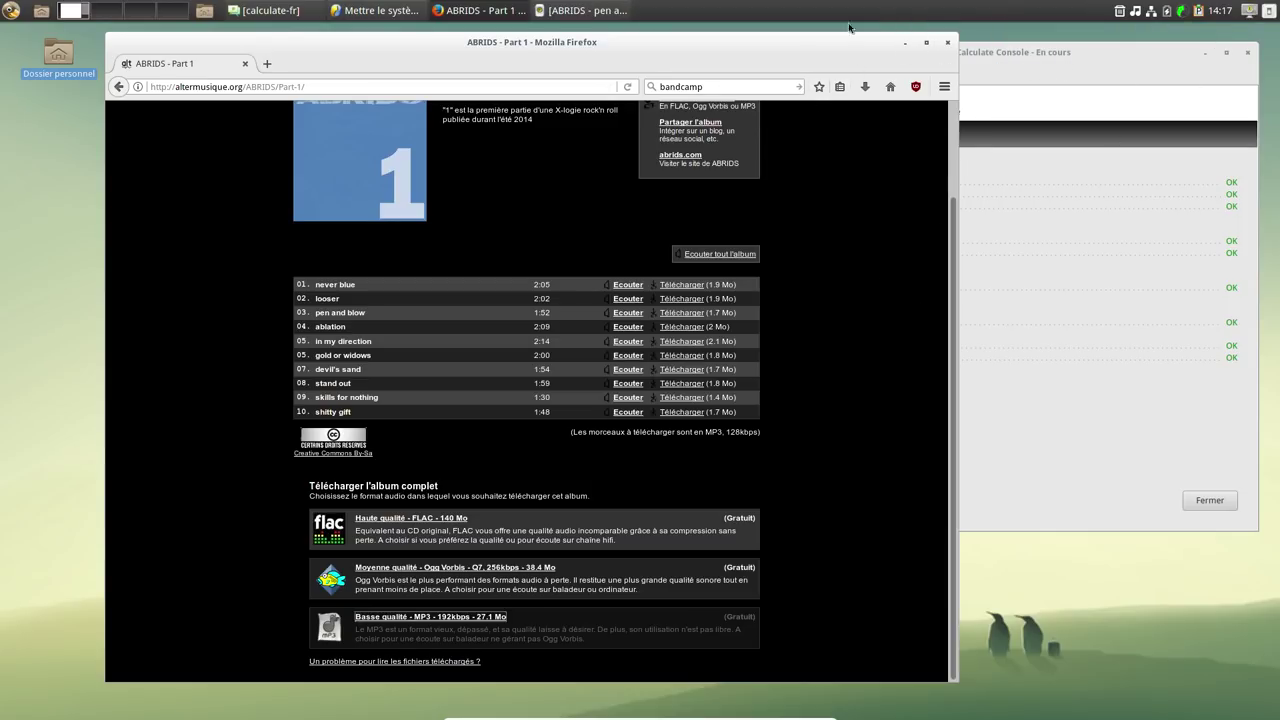
pyautogui.click(1136, 11)
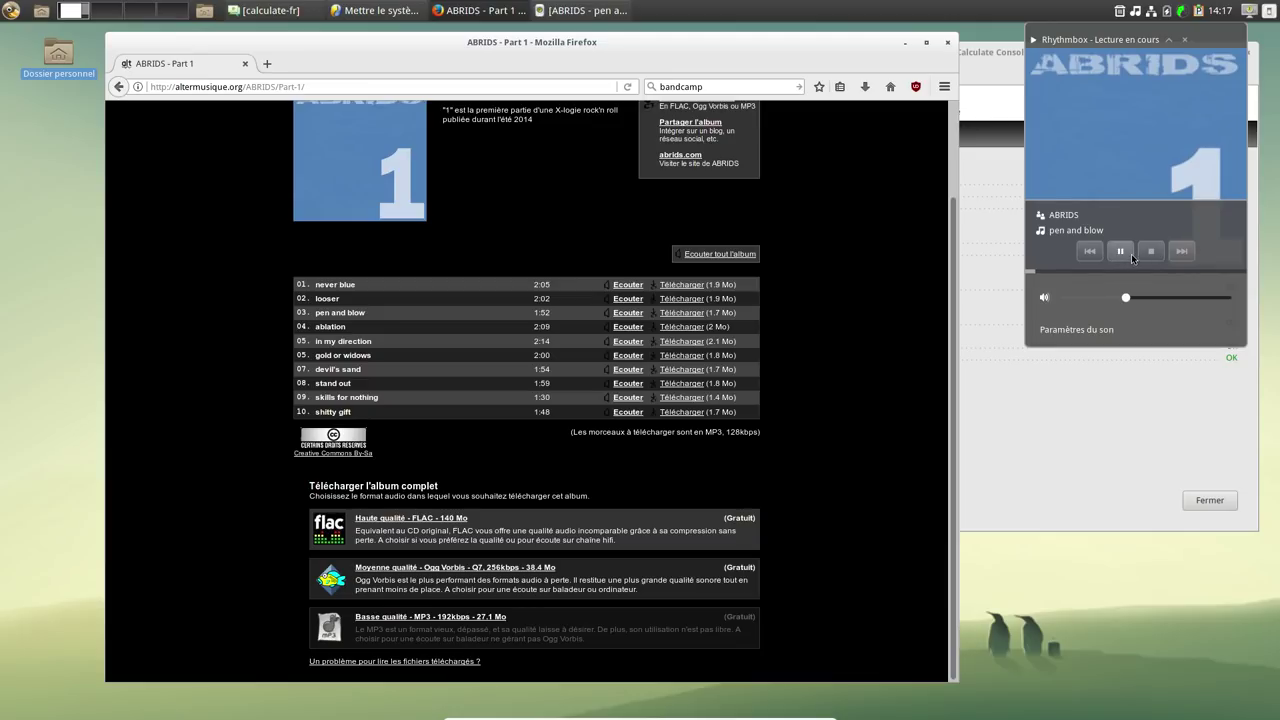
pyautogui.click(1131, 253)
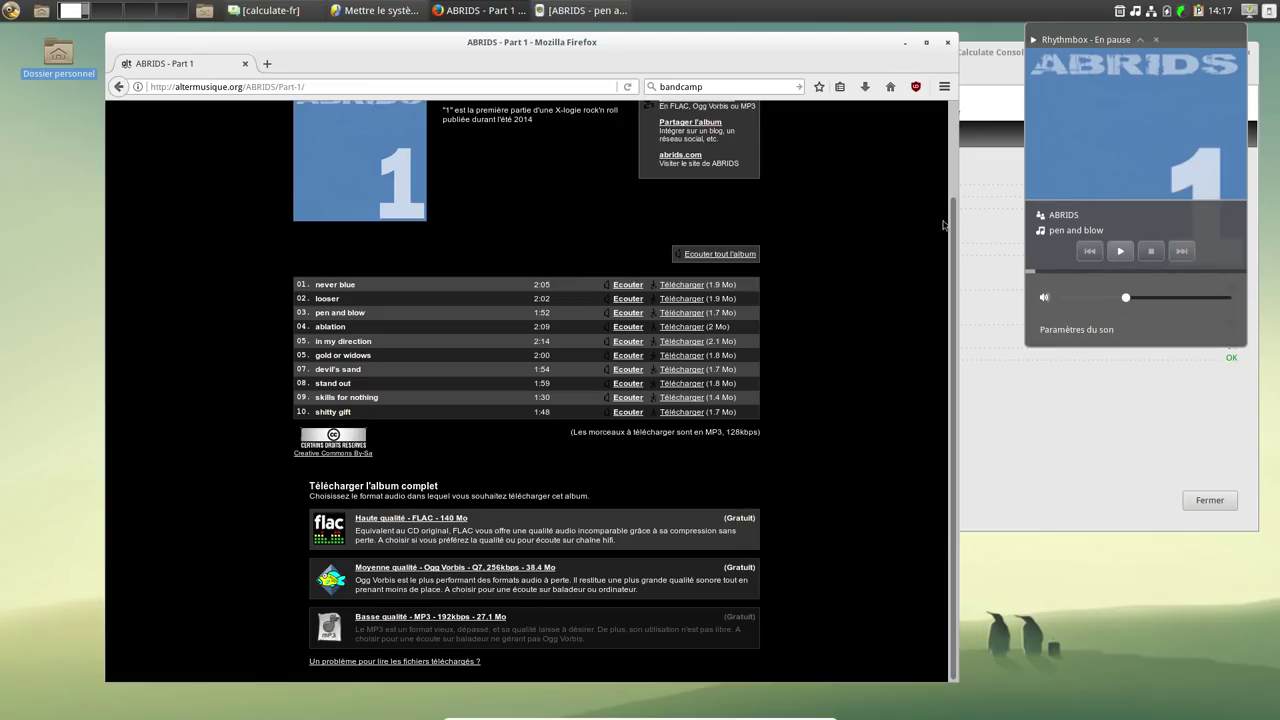
# Close all the open windows: Firefox, the finished Mettre le système à jour task with Calculate Console, and Rhythmbox.
pyautogui.click(946, 48)
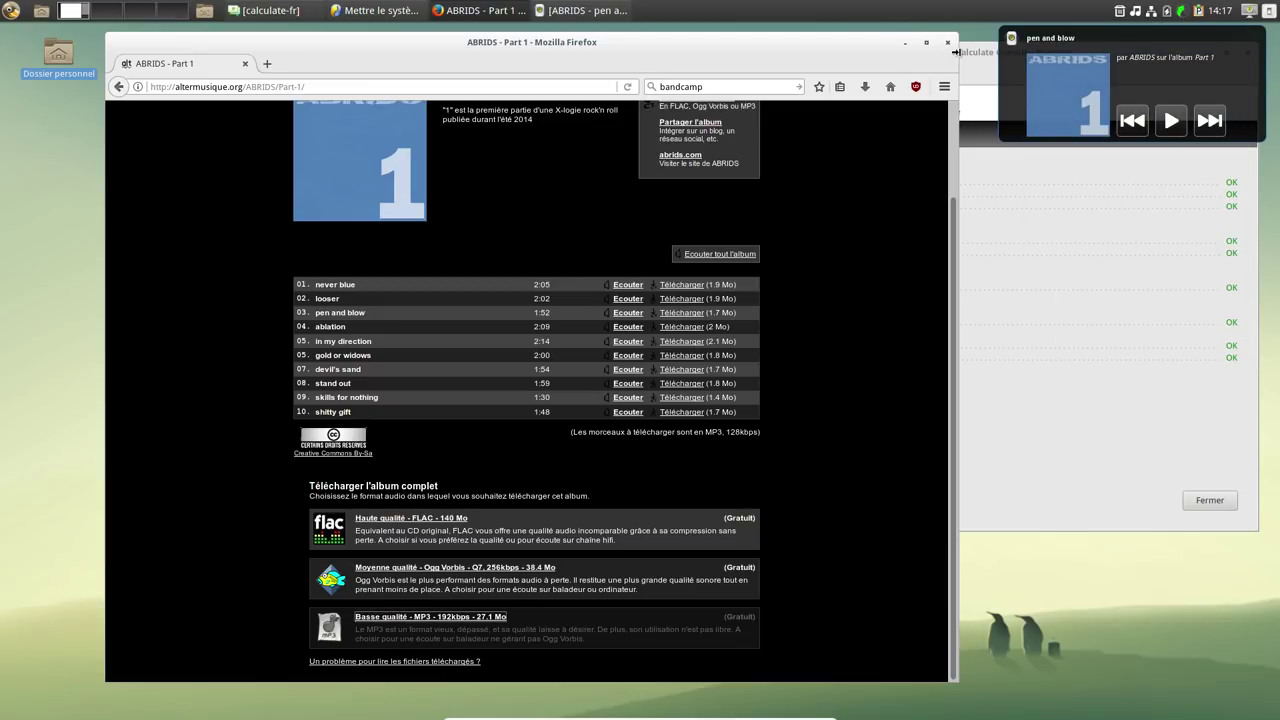
pyautogui.click(946, 48)
pyautogui.moveTo(1007, 58); pyautogui.dragTo(831, 70)
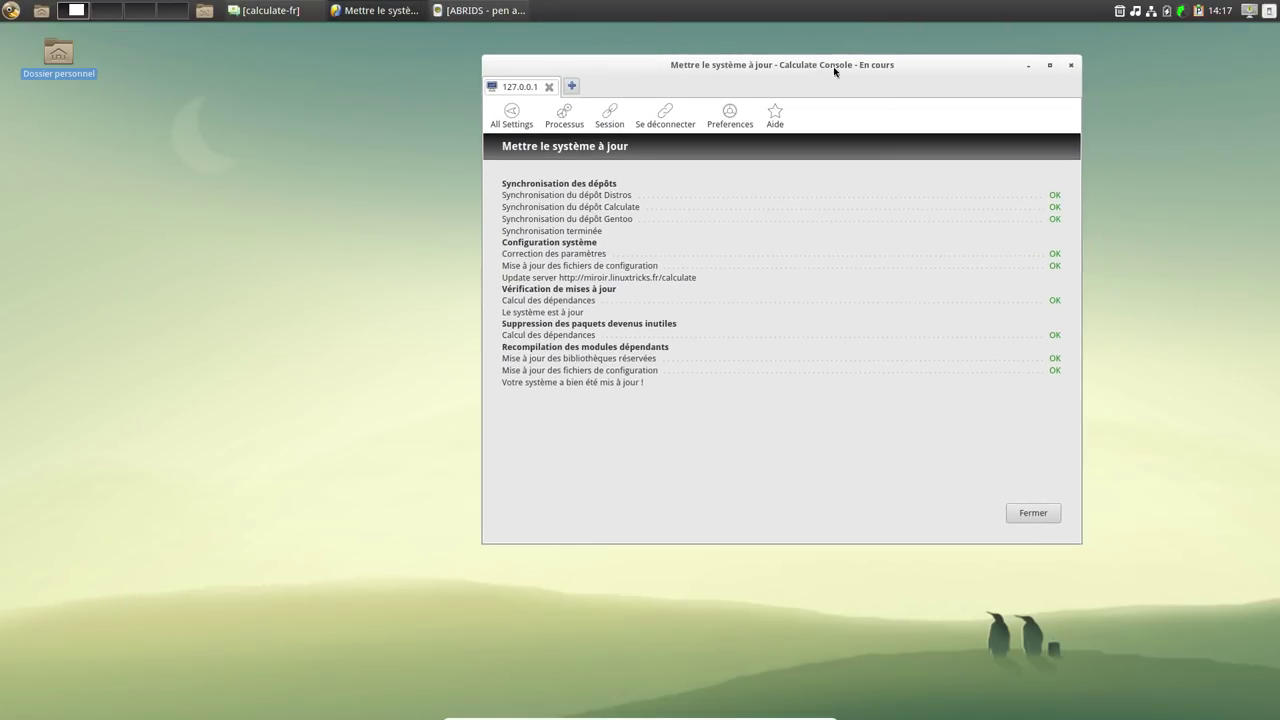
pyautogui.click(1023, 512)
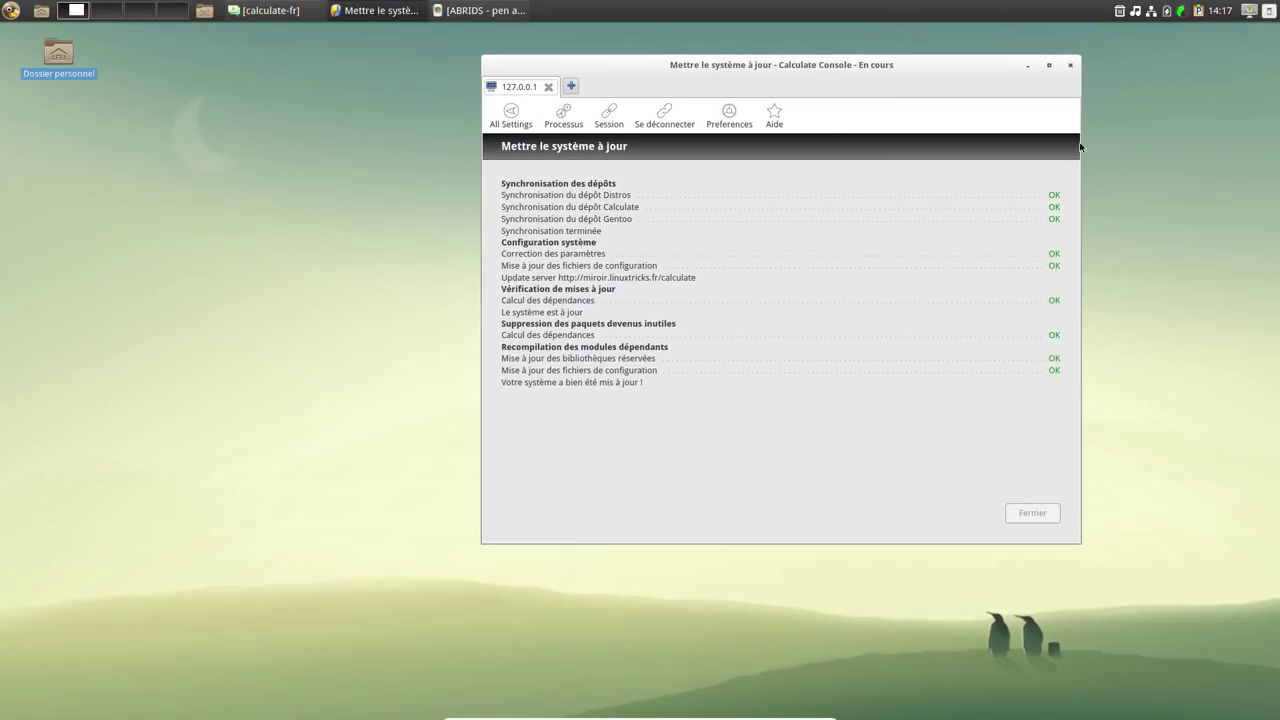
pyautogui.click(1070, 65)
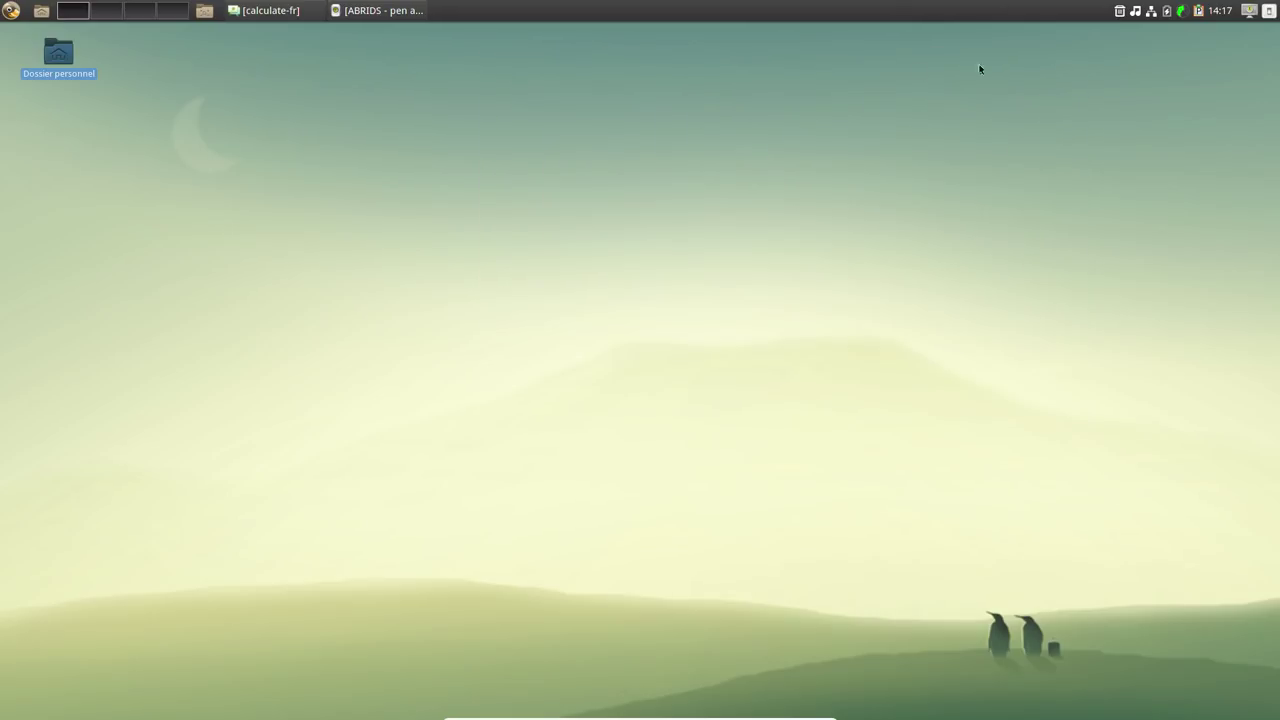
pyautogui.click(380, 10)
pyautogui.click(1267, 32)
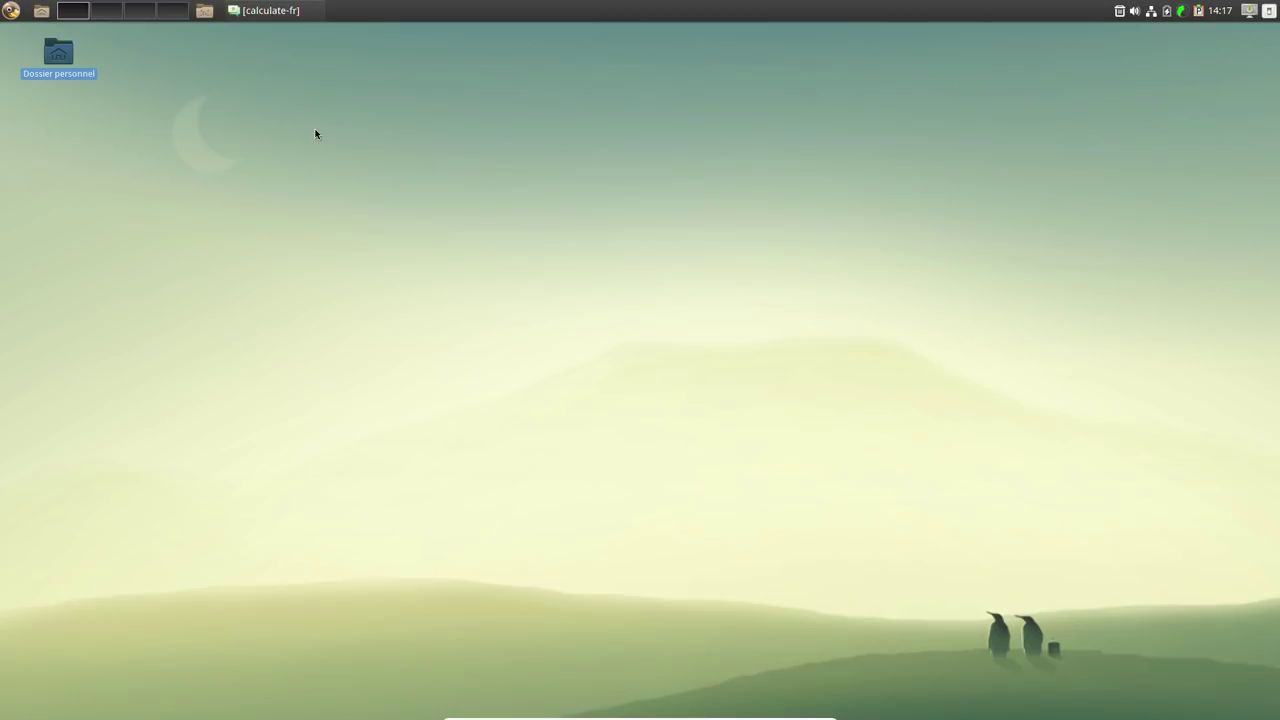
# Shut down the Calculate Linux virtual machine and close the VirtualBox manager on the host.
pyautogui.click(10, 11)
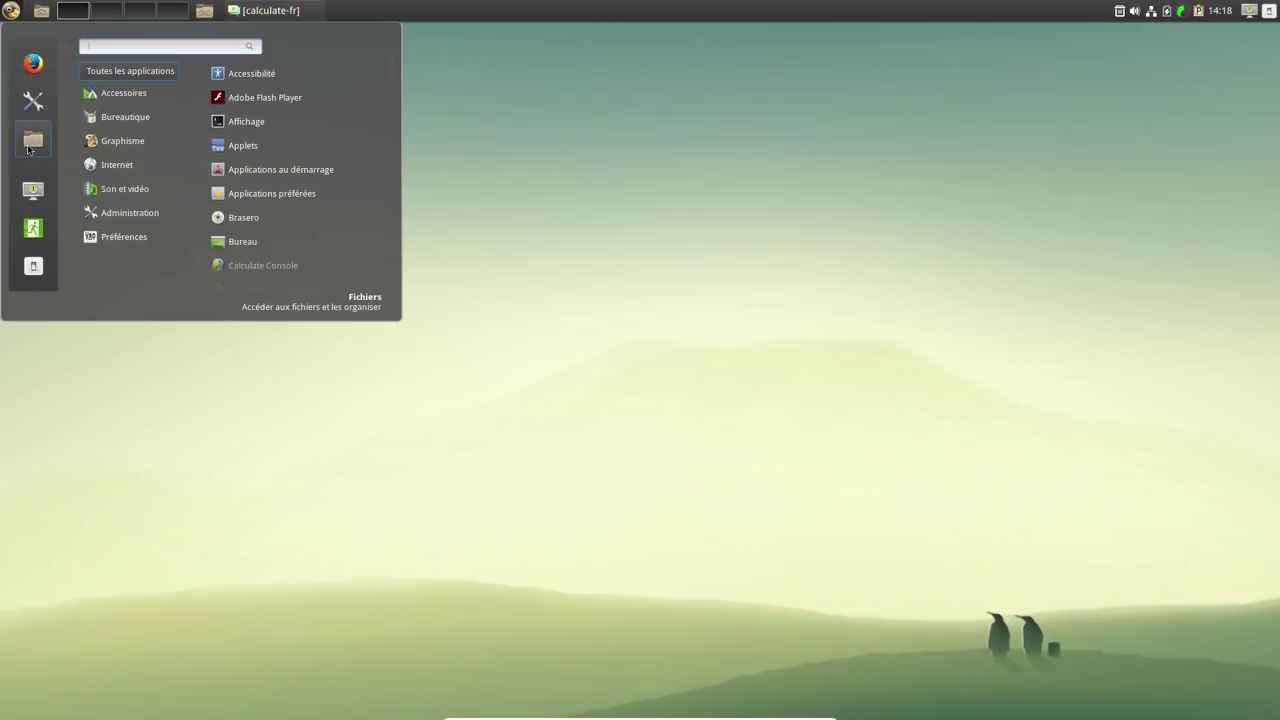
pyautogui.click(31, 275)
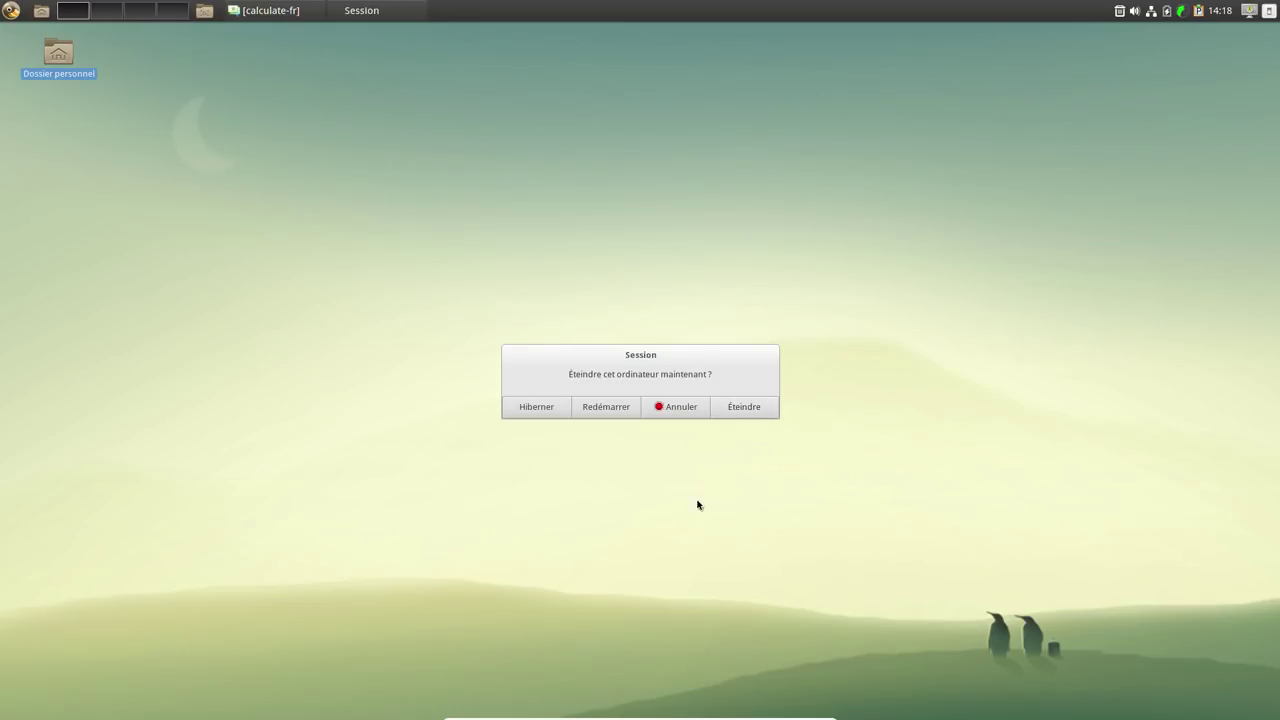
pyautogui.click(761, 408)
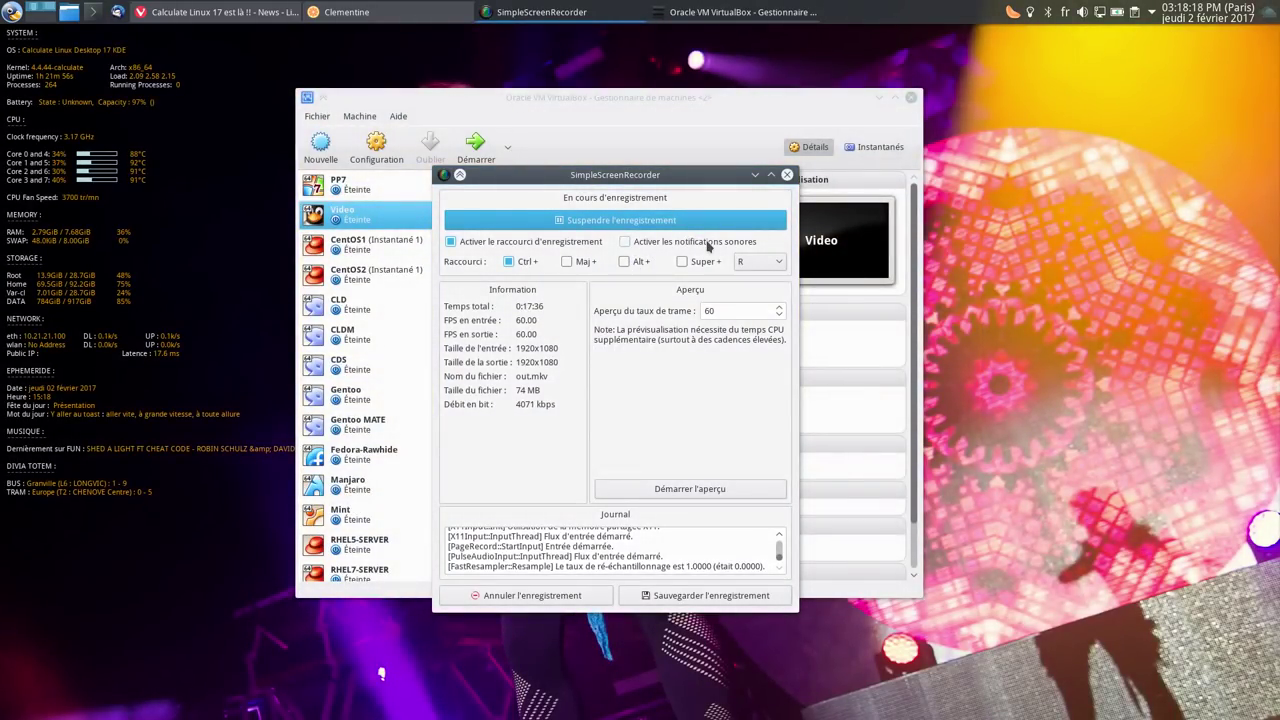
pyautogui.click(911, 98)
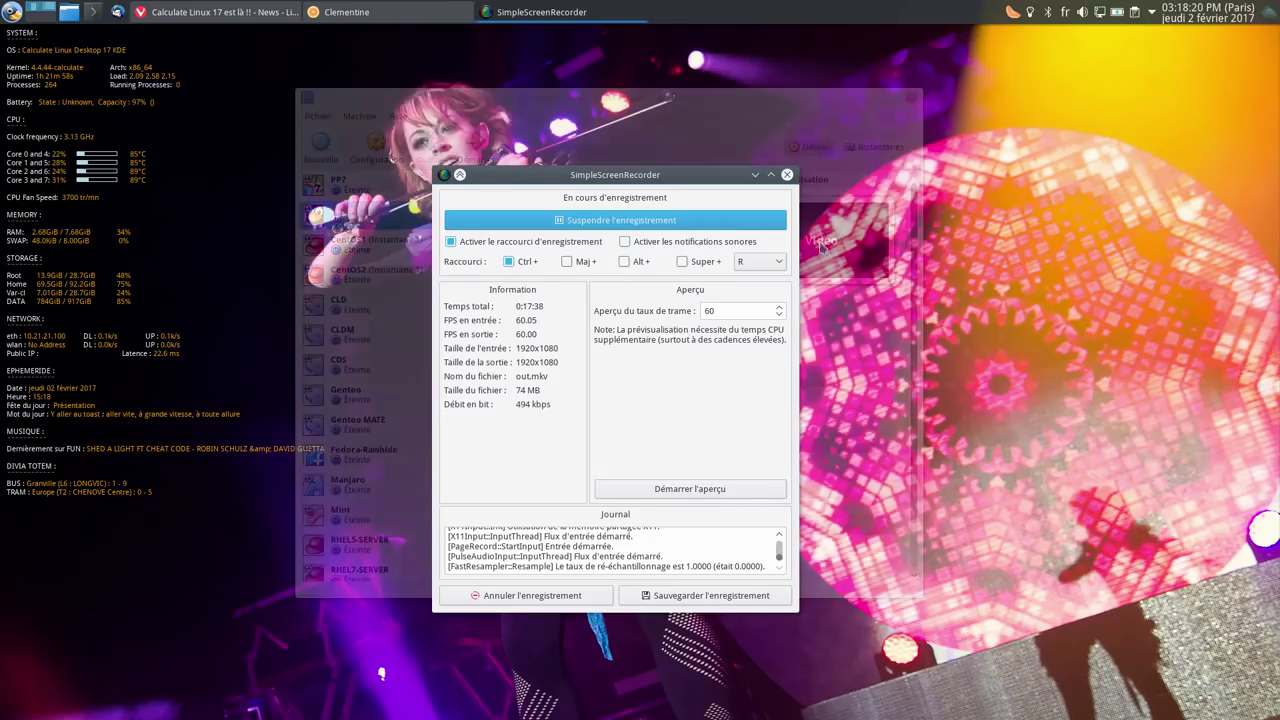